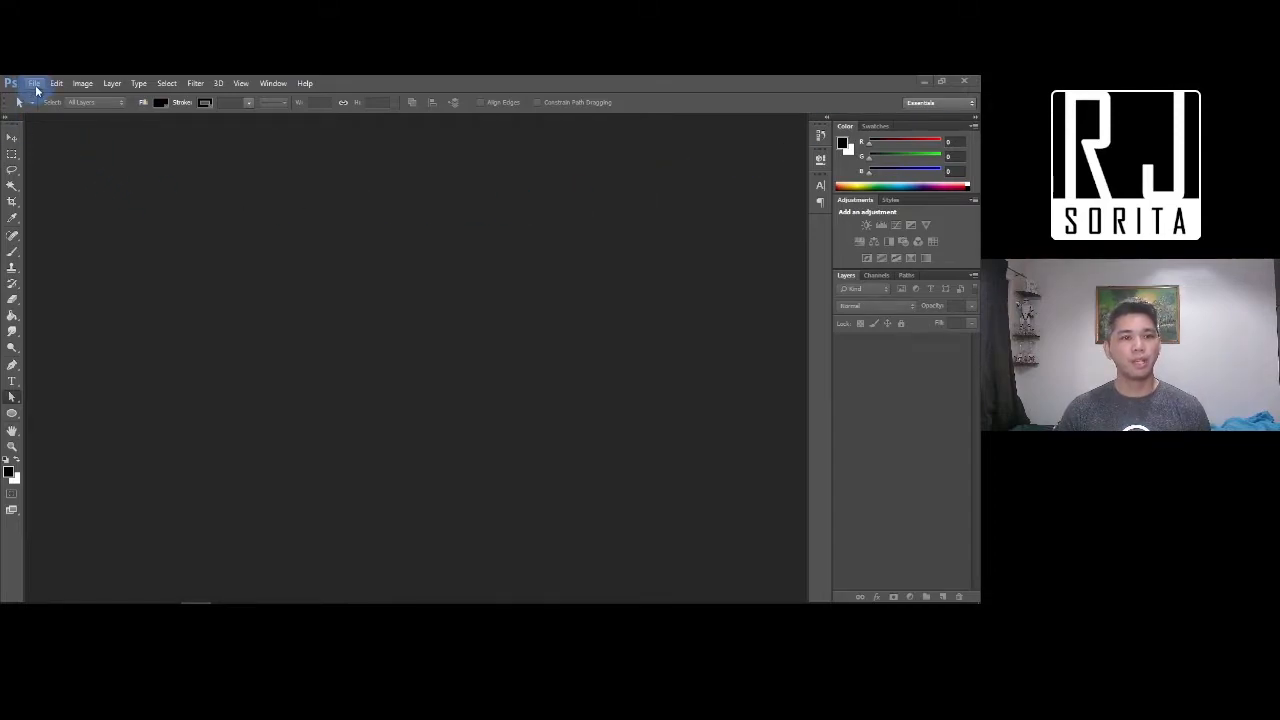
Begin a new document with CMYK Color chosen as its colour mode
{"action": "left_click", "coordinate": [36, 86]}
{"action": "left_click", "coordinate": [46, 97]}
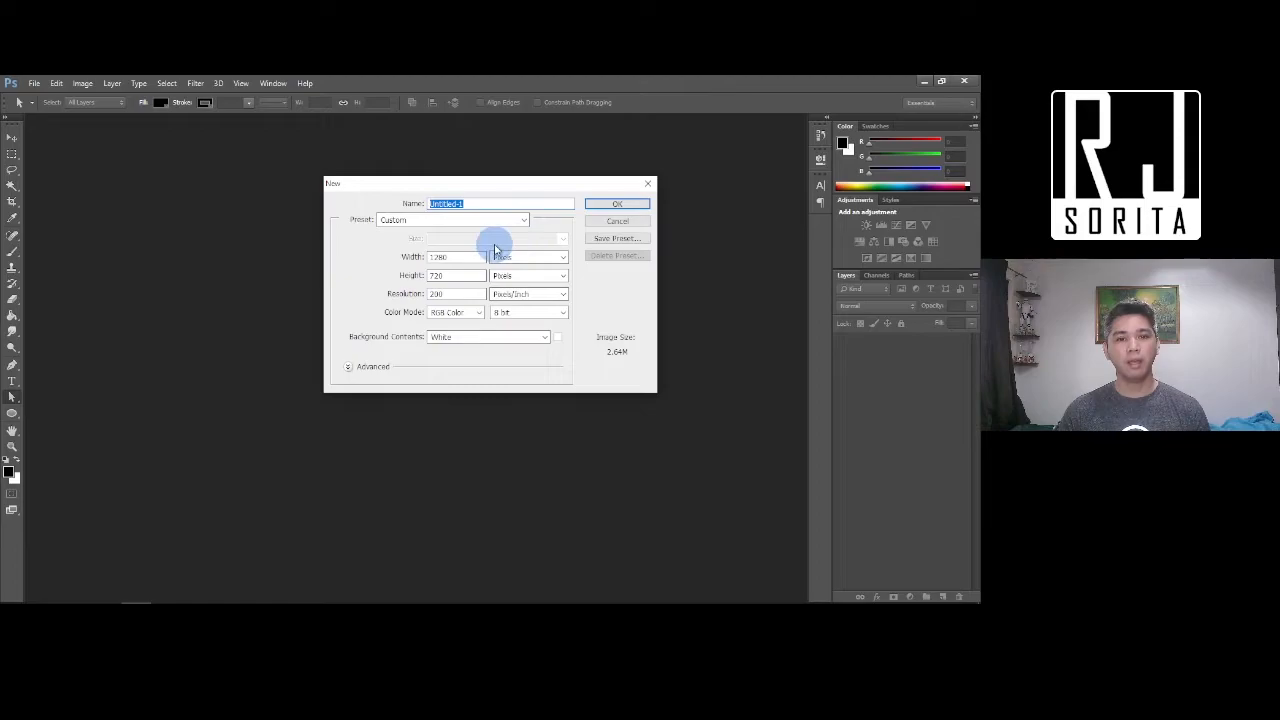
{"action": "left_click", "coordinate": [466, 313]}
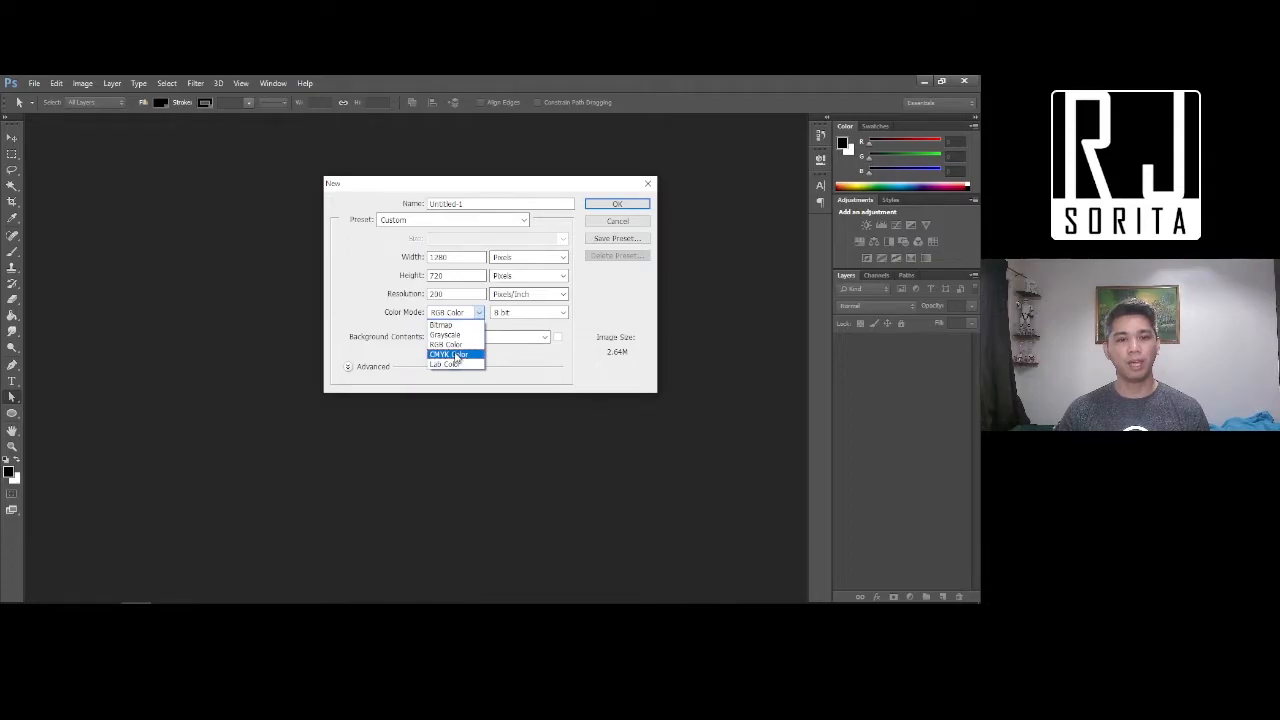
{"action": "left_click", "coordinate": [456, 356]}
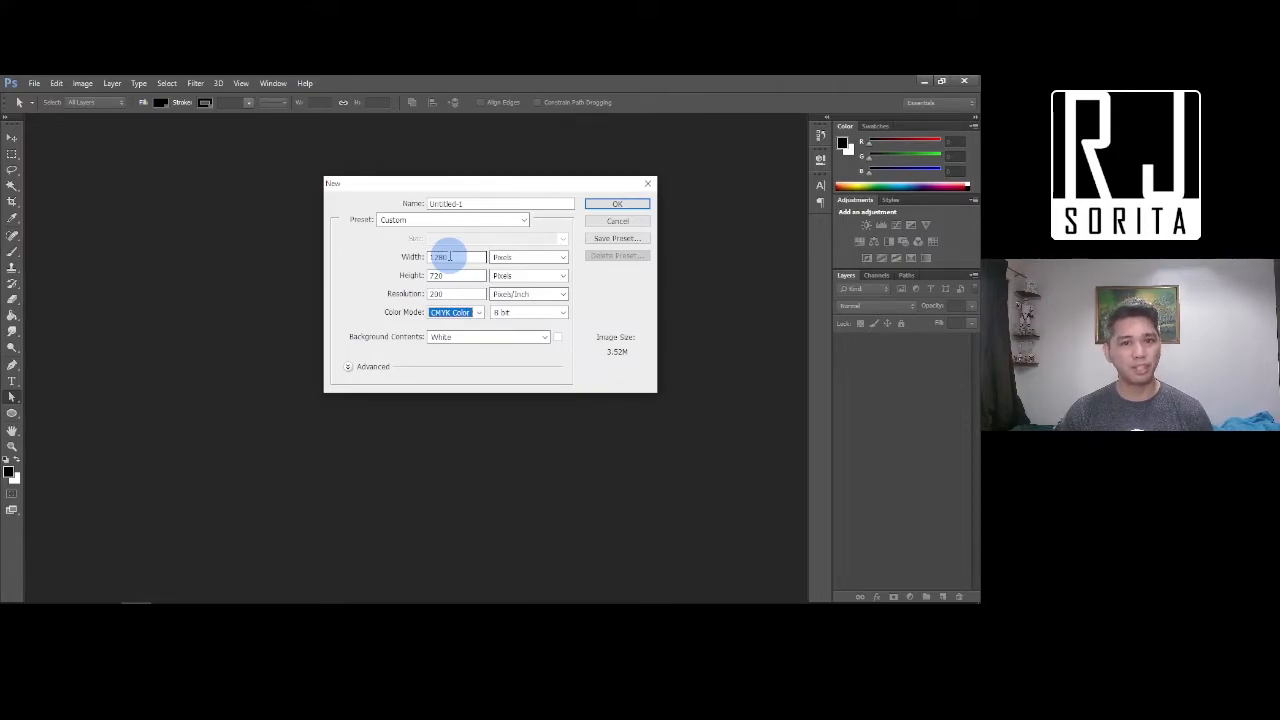
Set the size units to inches, make the document 9 × 12 inches, and create it
{"action": "left_click", "coordinate": [505, 258]}
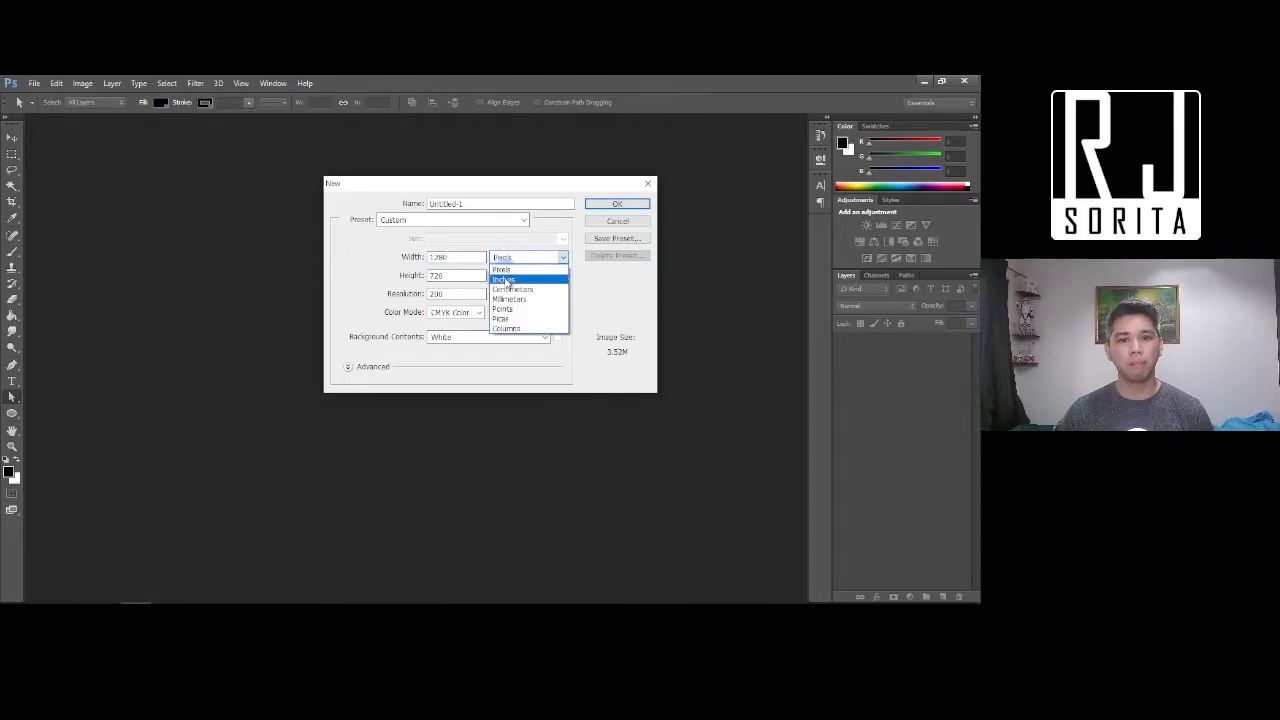
{"action": "left_click", "coordinate": [509, 279]}
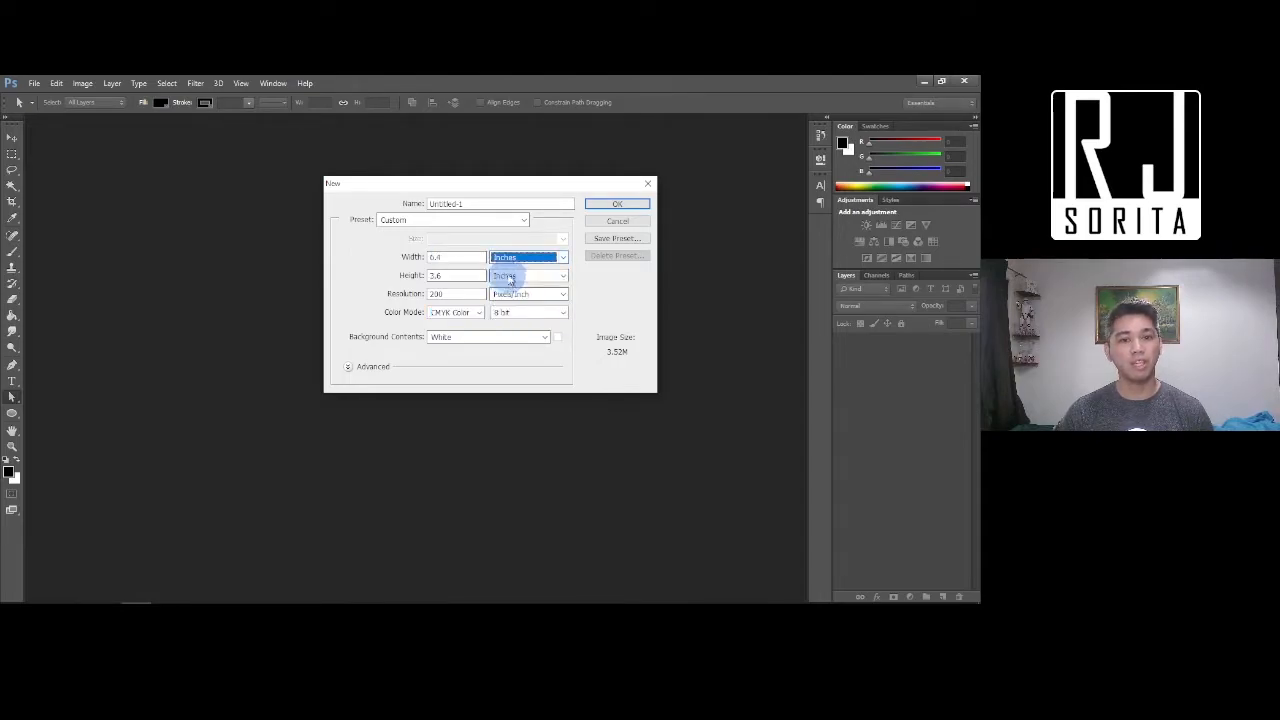
{"action": "double_click", "coordinate": [450, 259]}
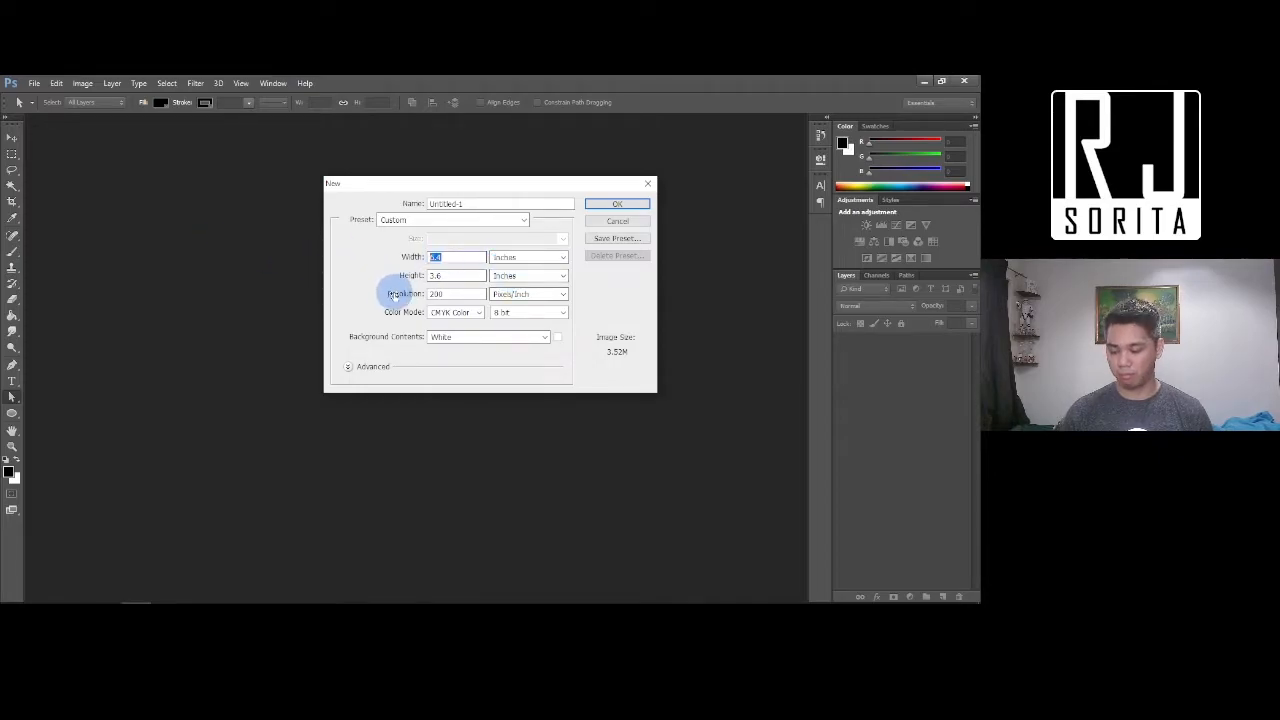
{"action": "type", "text": "9"}
{"action": "key", "text": "Tab"}
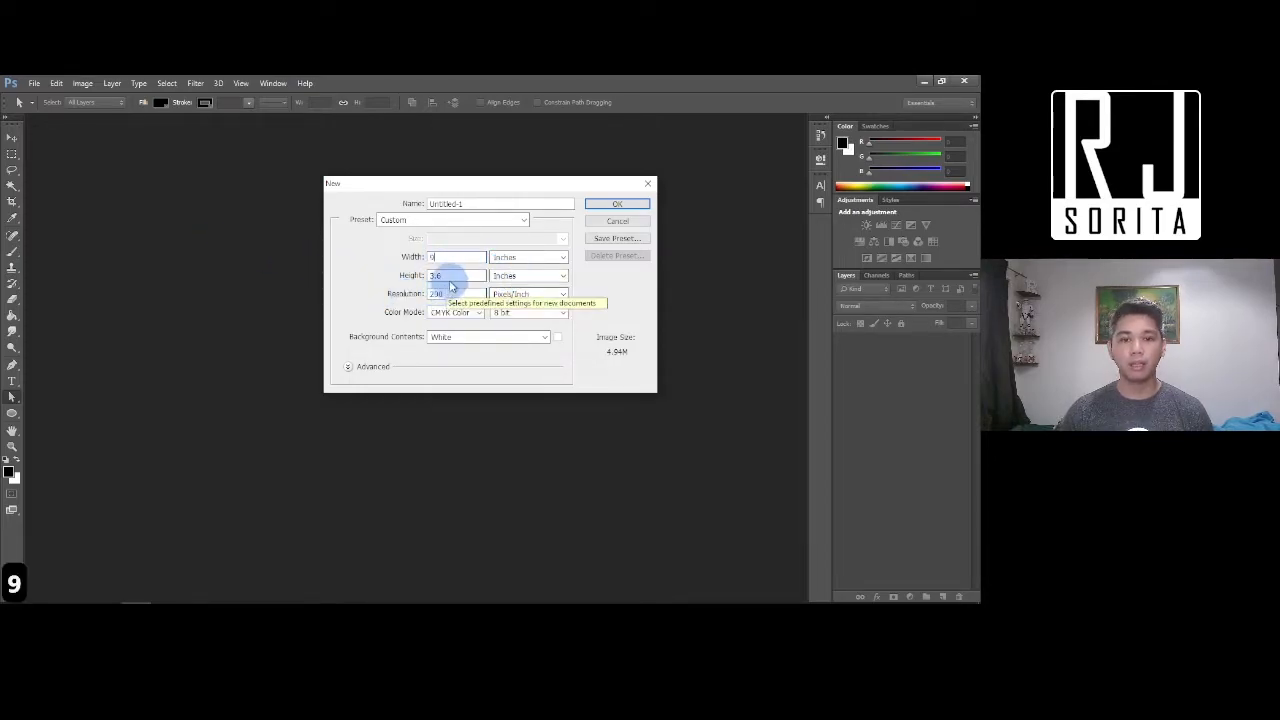
{"action": "type", "text": "12"}
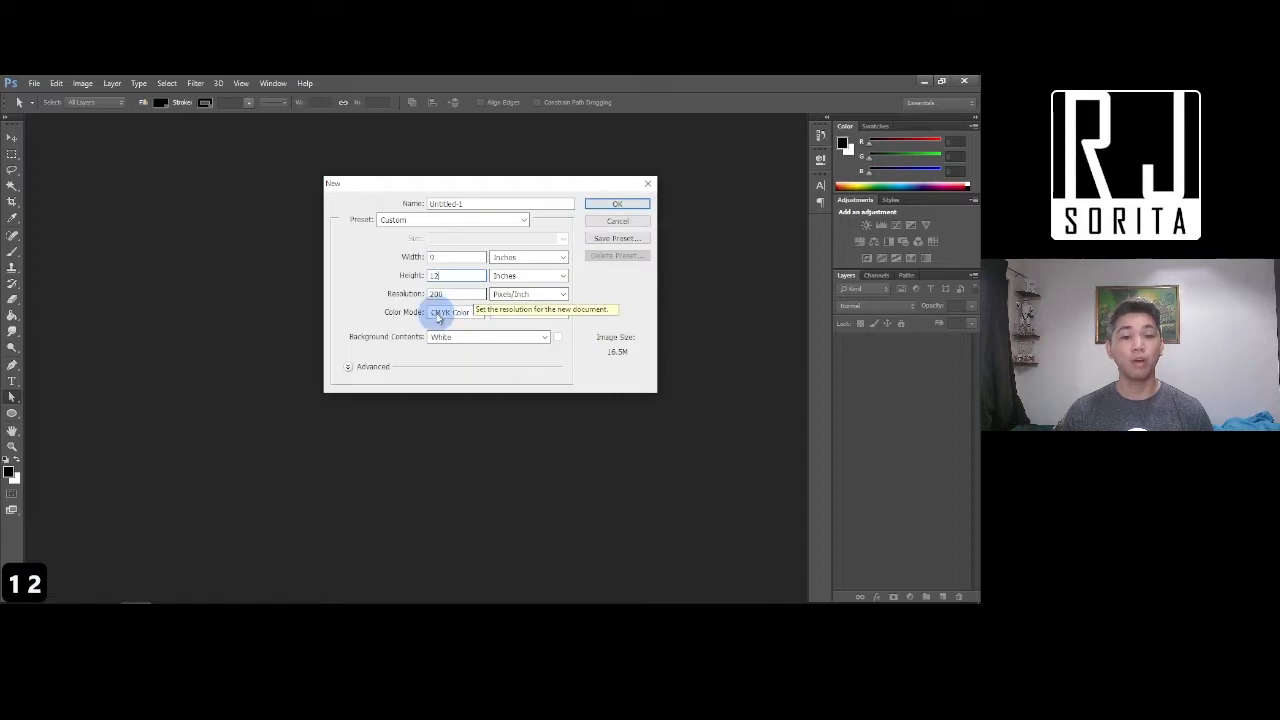
{"action": "left_click_drag", "start_coordinate": [452, 294], "coordinate": [373, 294]}
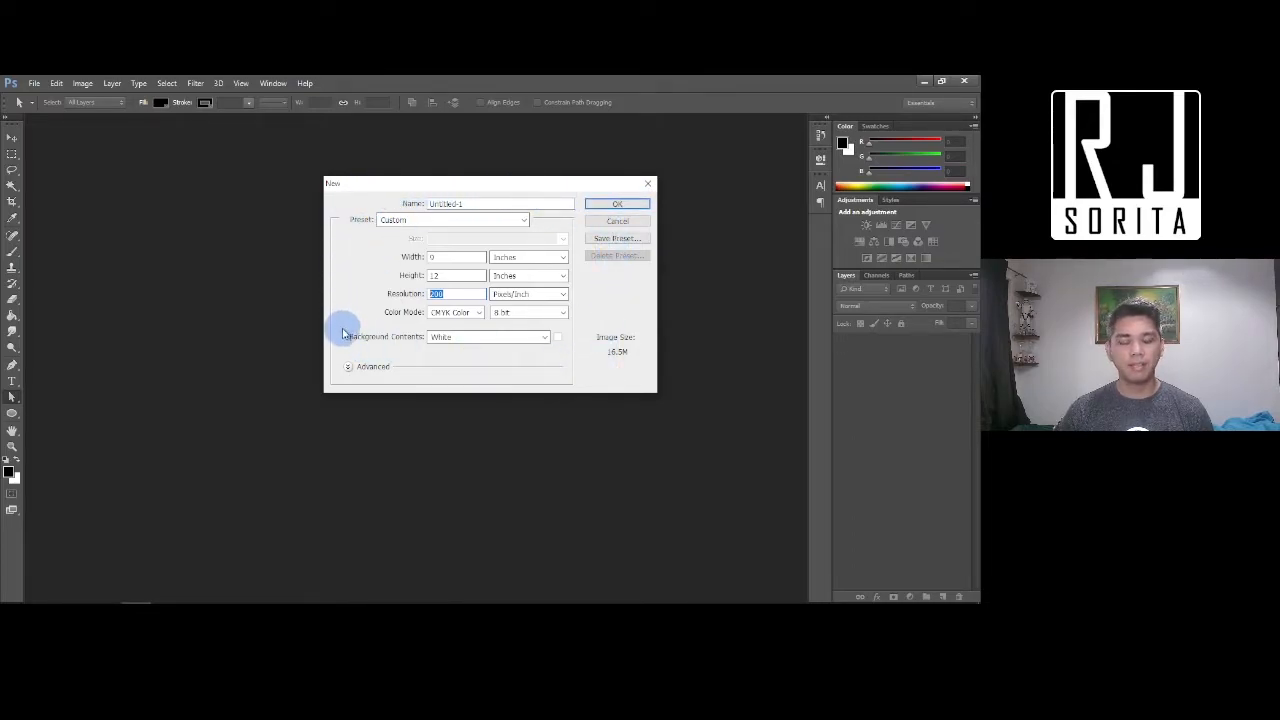
{"action": "left_click", "coordinate": [617, 203]}
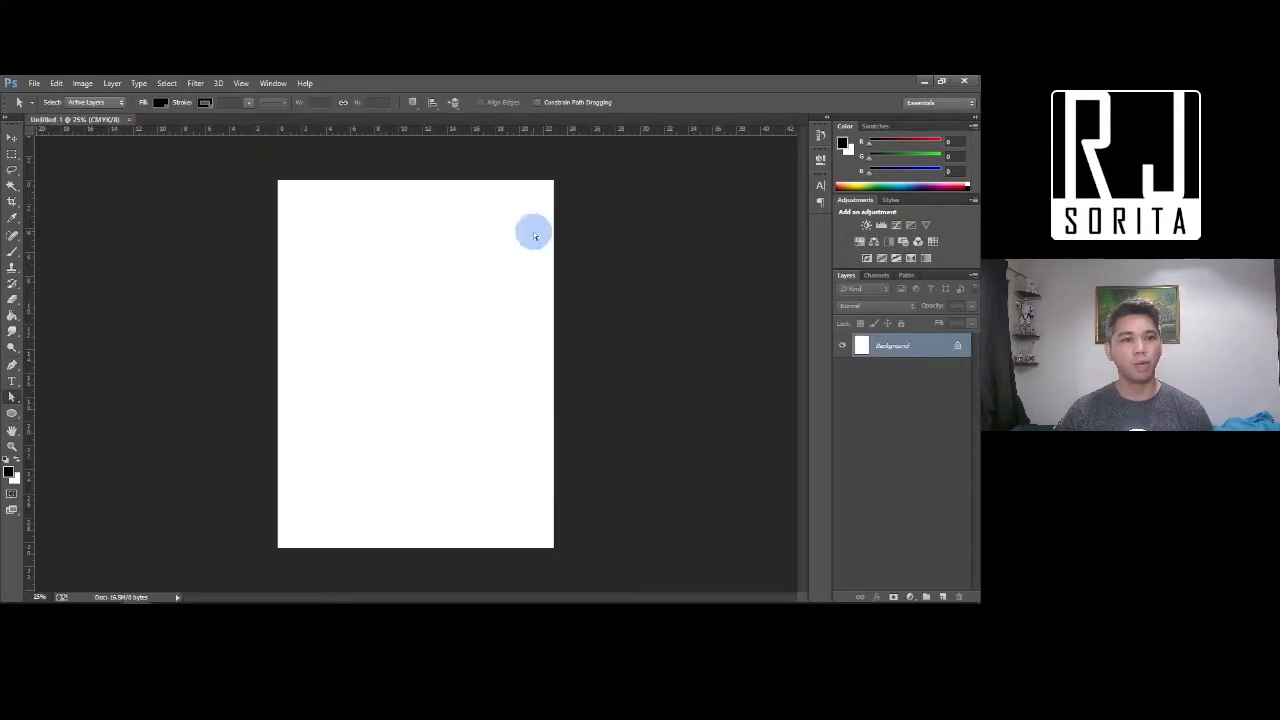
{"action": "left_click", "coordinate": [34, 83]}
{"action": "left_click", "coordinate": [45, 96]}
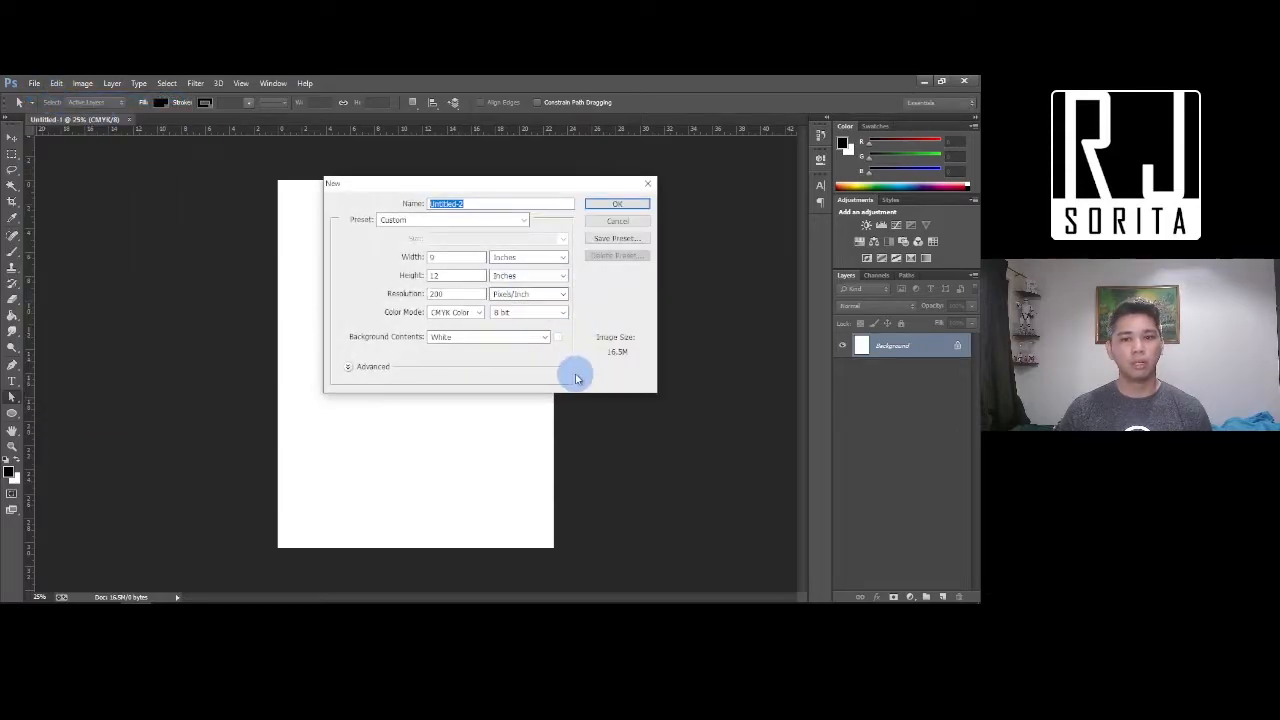
{"action": "left_click", "coordinate": [545, 313]}
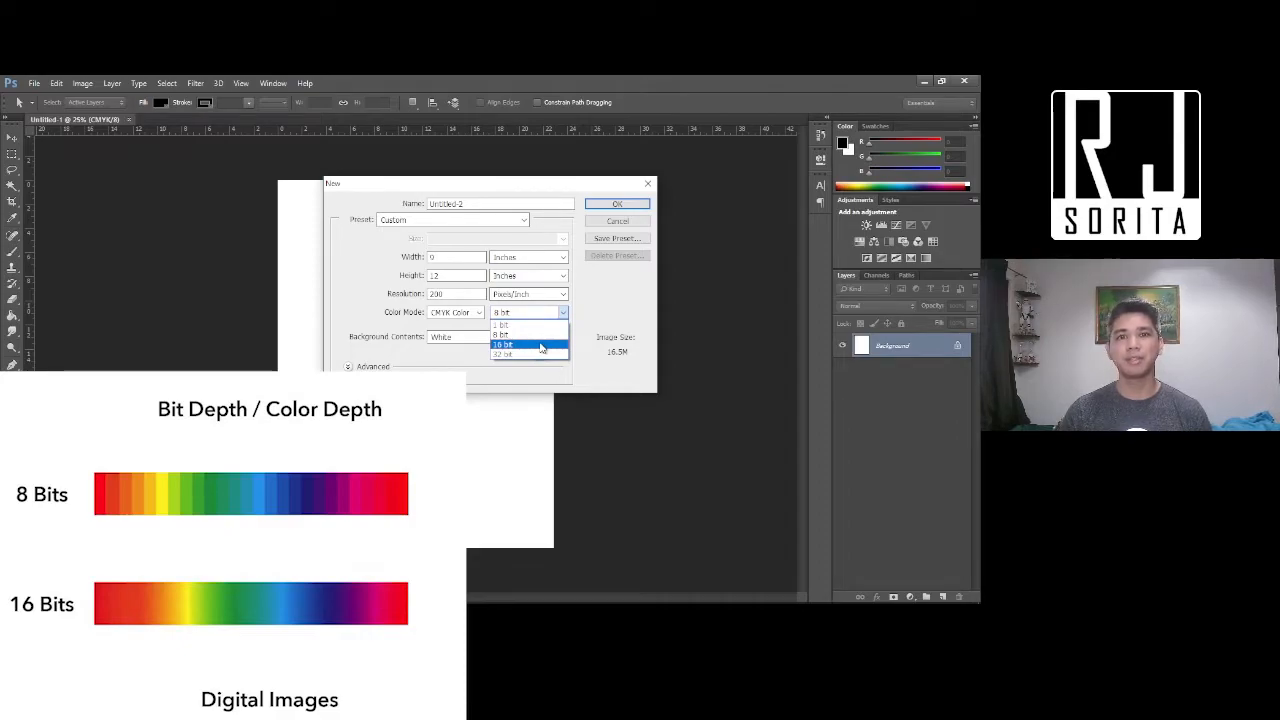
{"action": "left_click", "coordinate": [541, 345]}
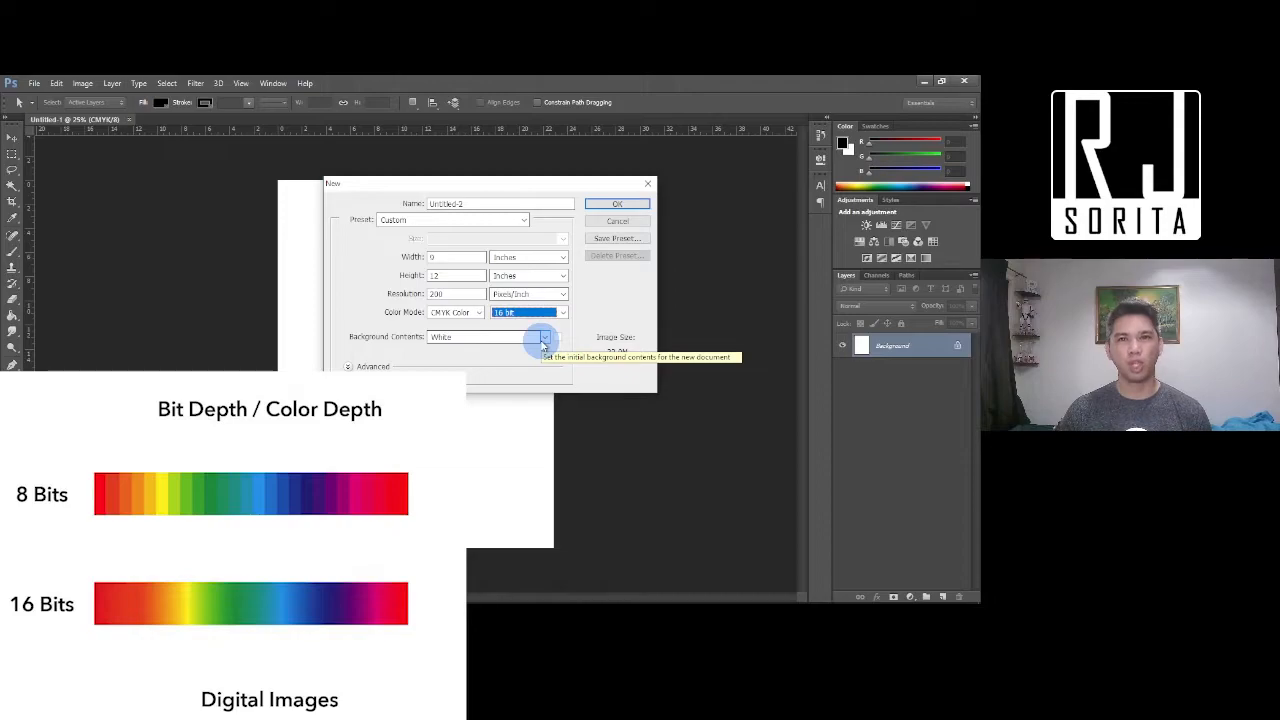
{"action": "left_click", "coordinate": [532, 312]}
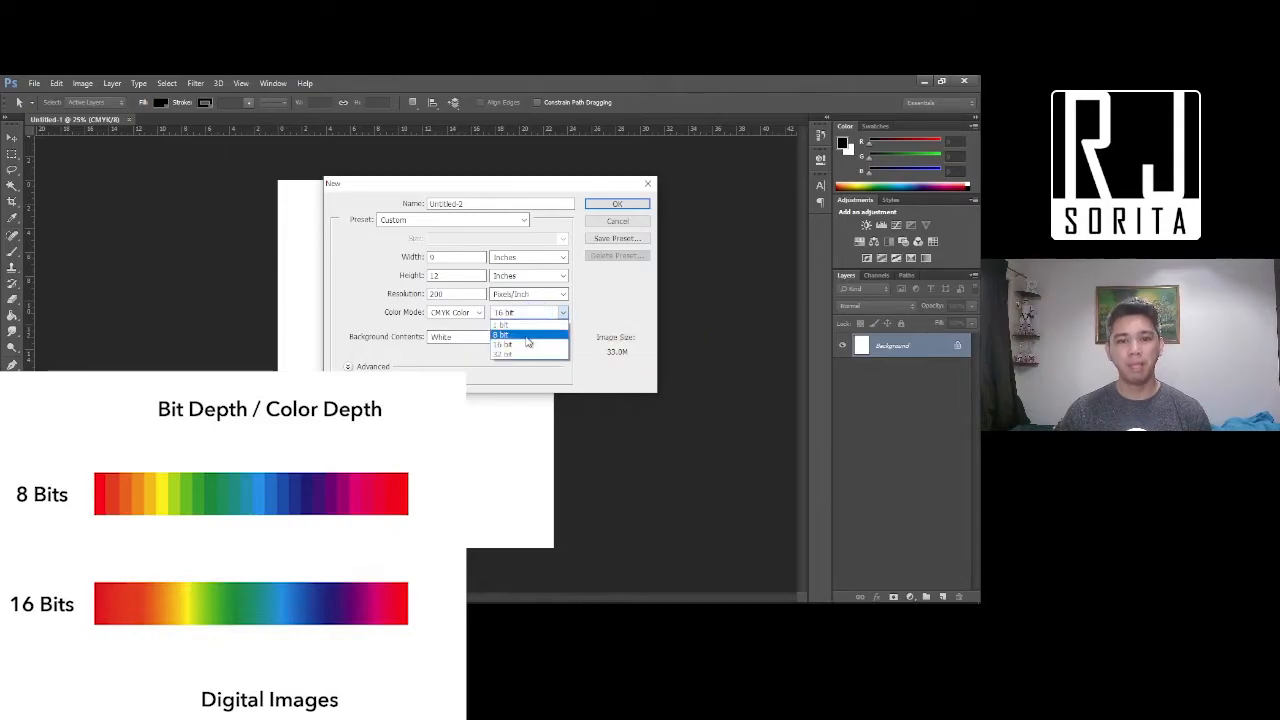
{"action": "left_click", "coordinate": [528, 336]}
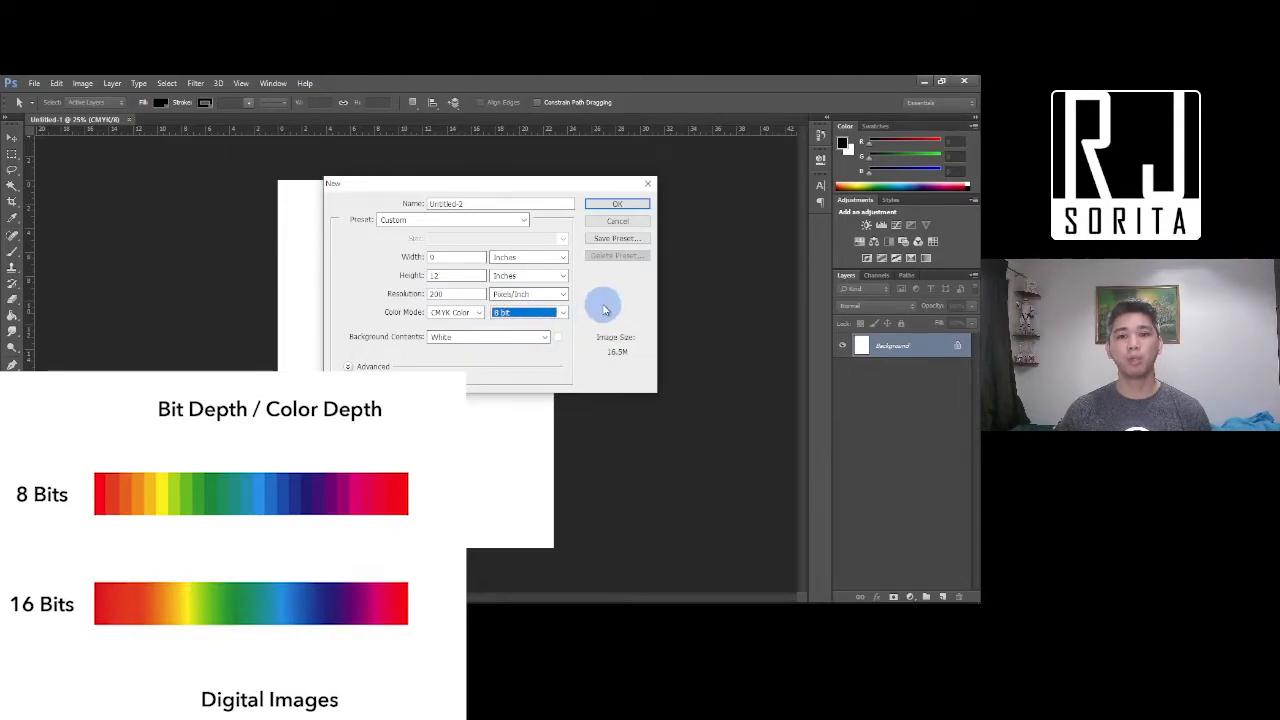
{"action": "key", "text": "Delete"}
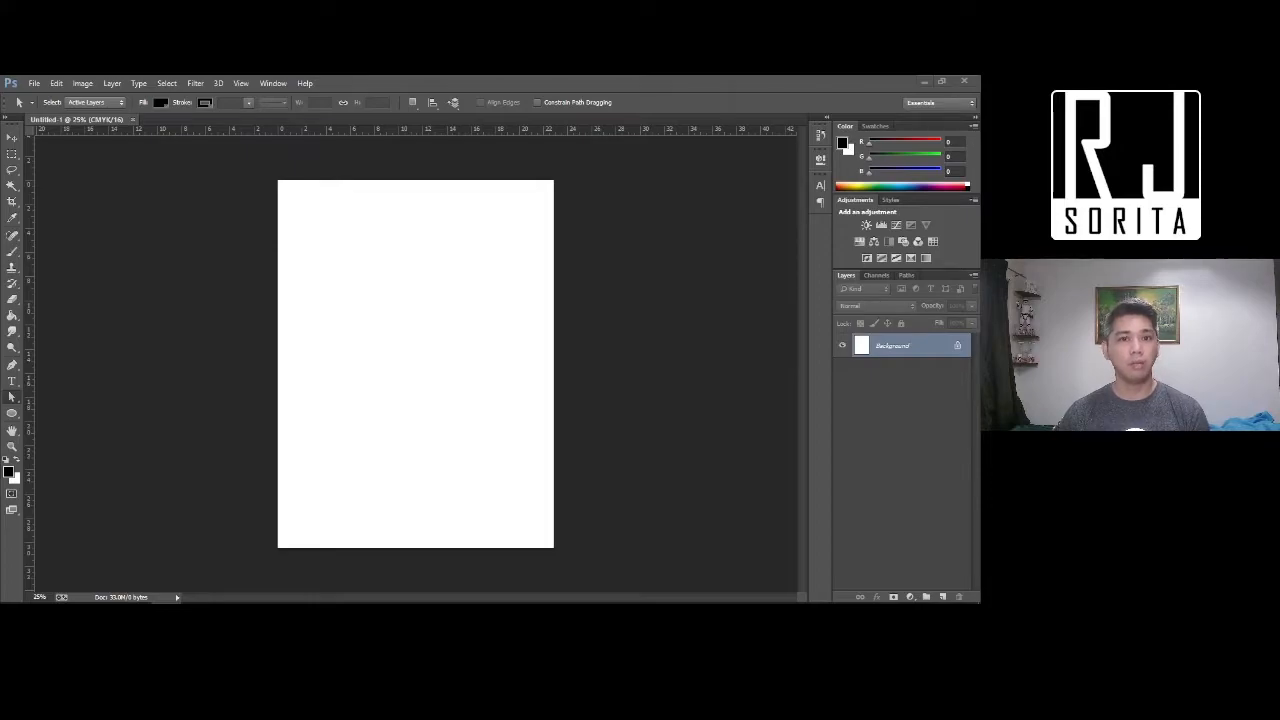
Start another new document in RGB Color with a resolution of 300 pixels/inch
{"action": "left_click", "coordinate": [34, 83]}
{"action": "left_click", "coordinate": [177, 102]}
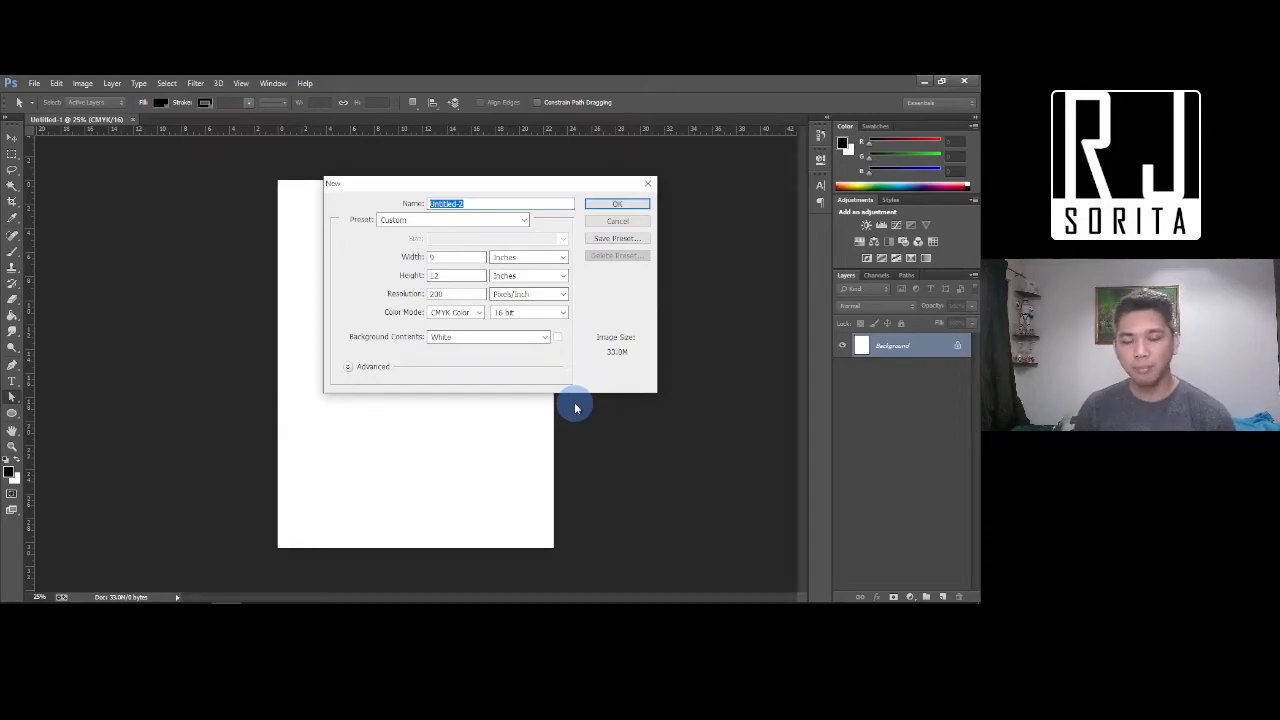
{"action": "left_click", "coordinate": [452, 312]}
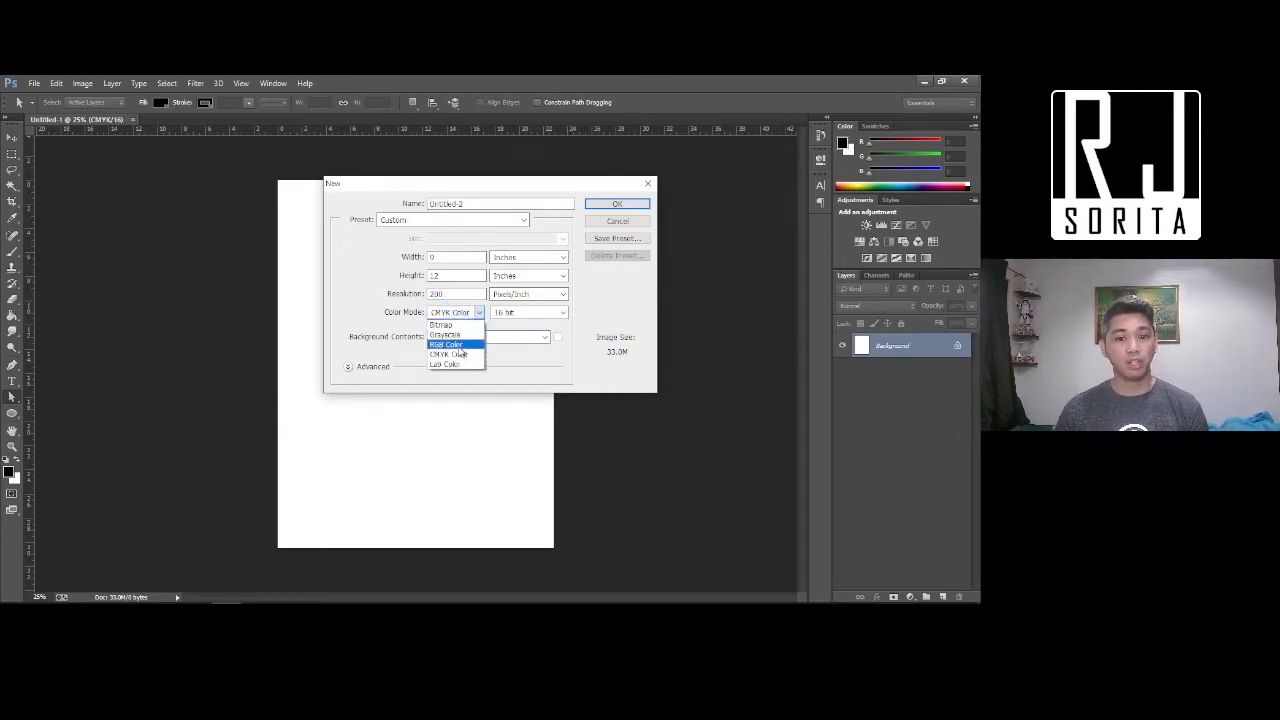
{"action": "left_click", "coordinate": [457, 346]}
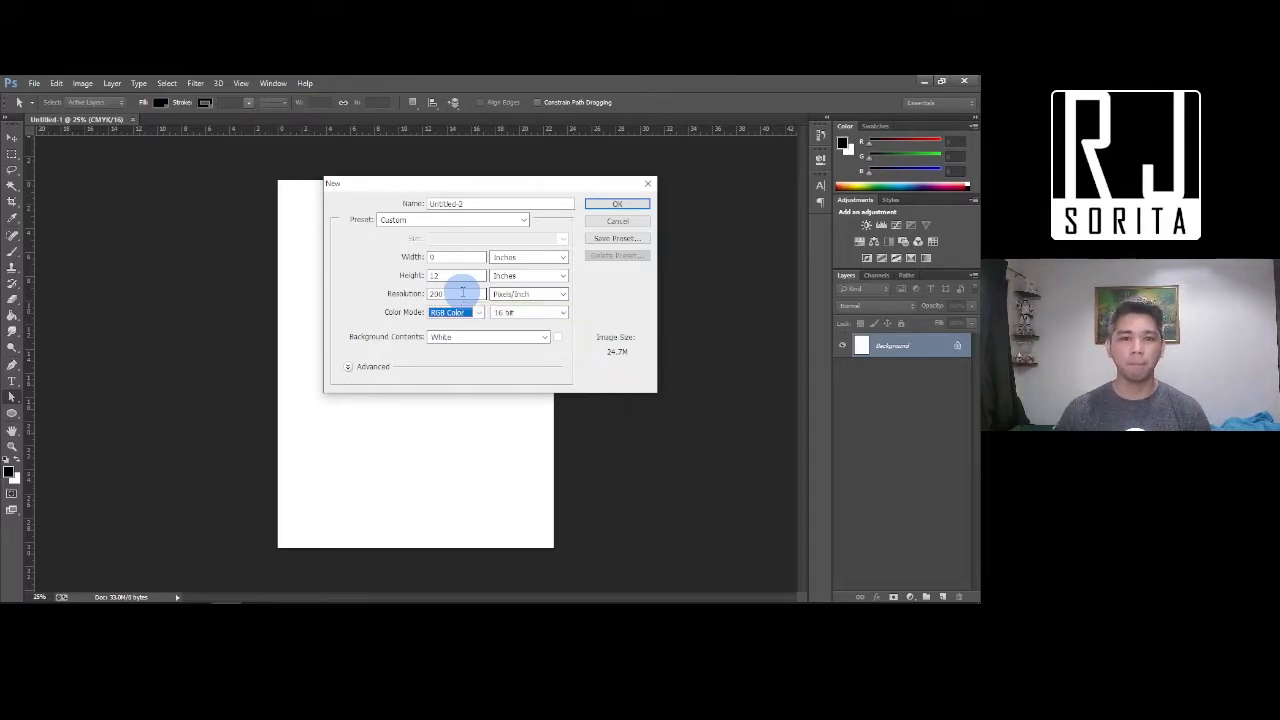
{"action": "left_click_drag", "start_coordinate": [462, 291], "coordinate": [314, 287]}
{"action": "type", "text": "300"}
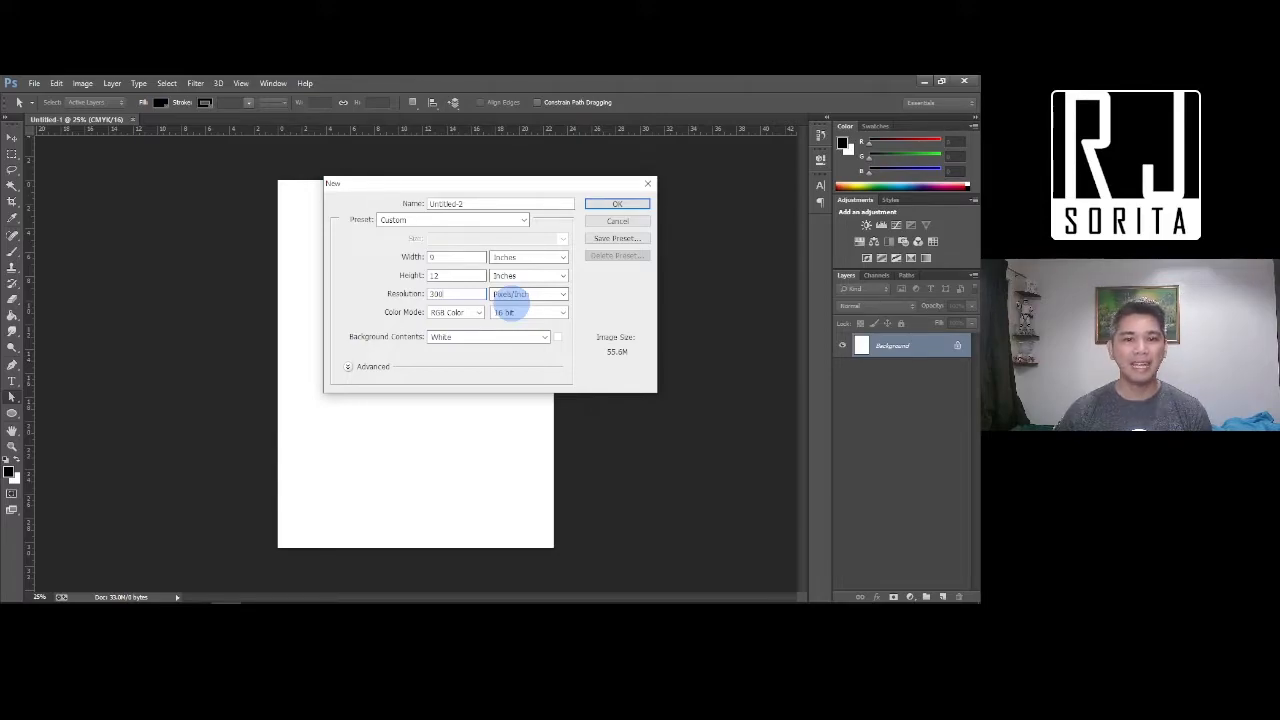
Switch the size units to pixels, enter 1280 × 720, and create Untitled-2
{"action": "left_click", "coordinate": [431, 257]}
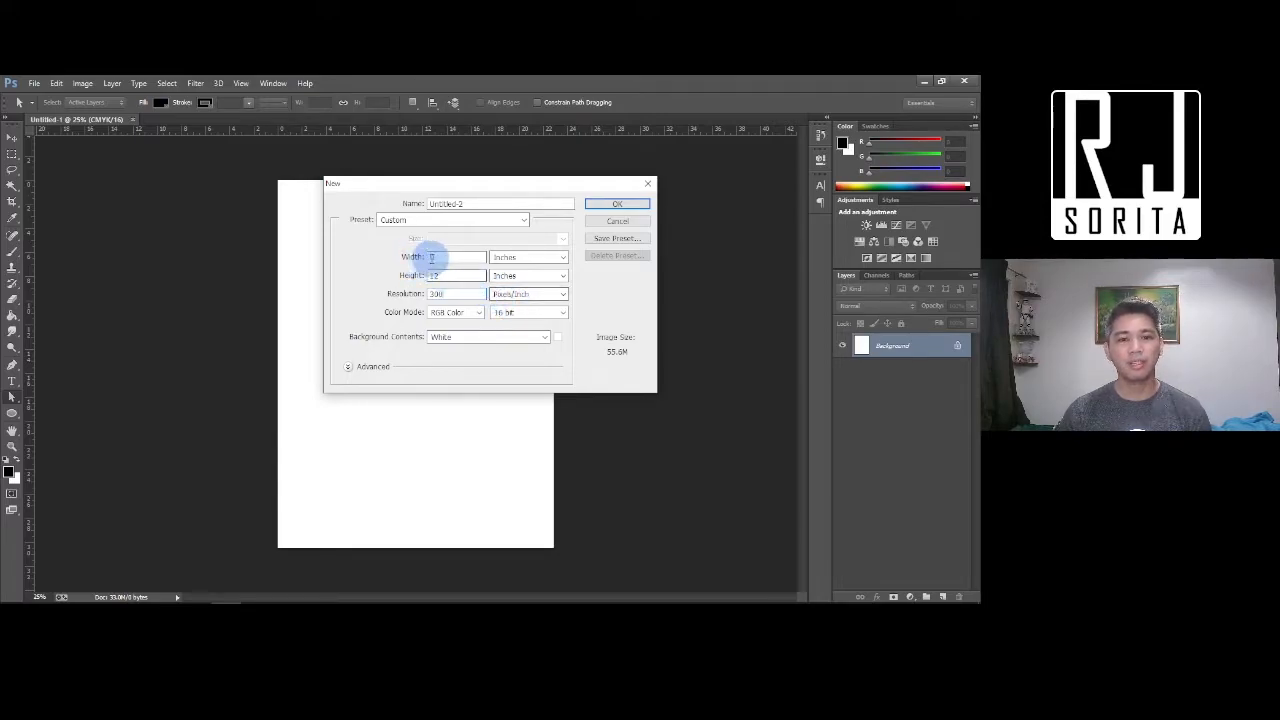
{"action": "left_click", "coordinate": [516, 258]}
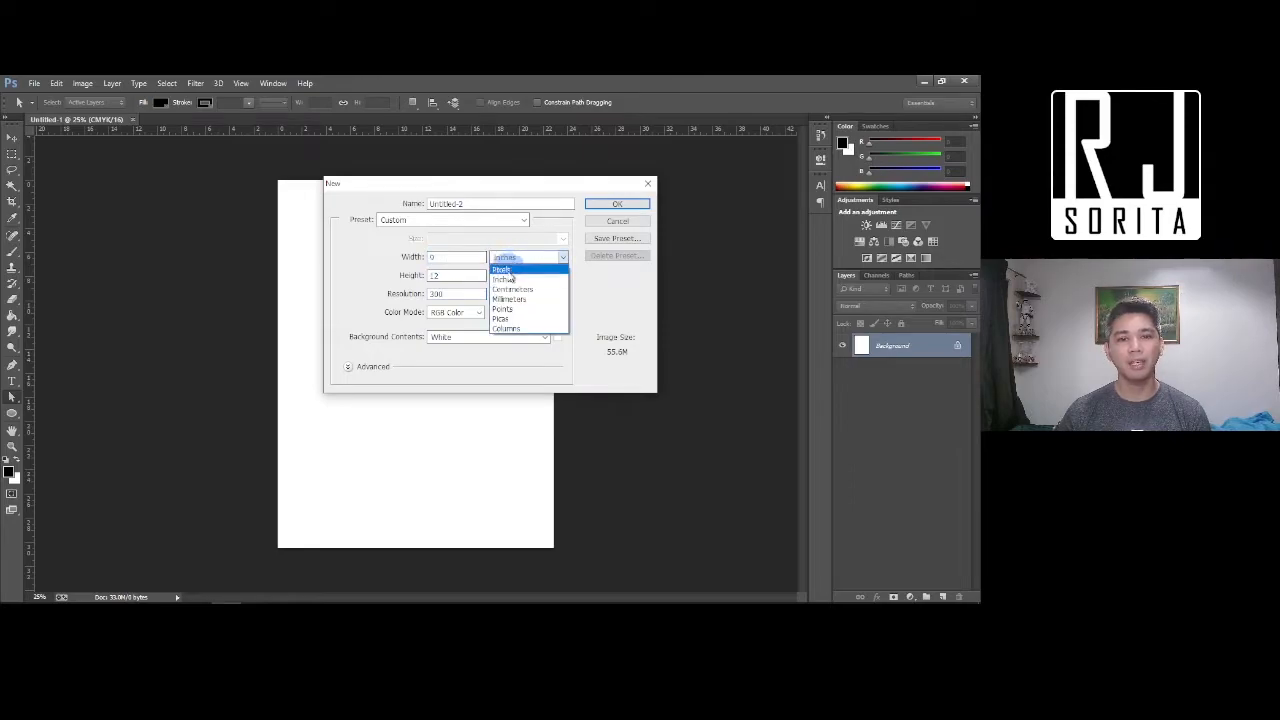
{"action": "left_click", "coordinate": [505, 270]}
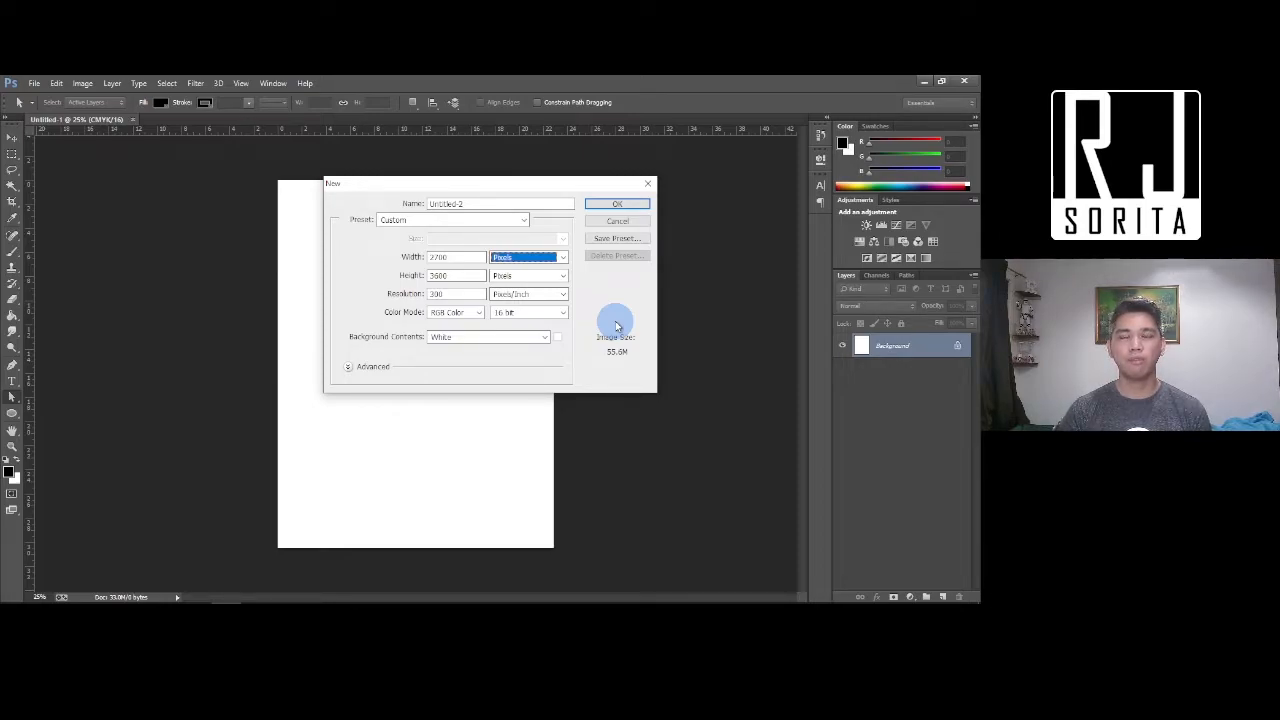
{"action": "double_click", "coordinate": [455, 257]}
{"action": "type", "text": "1280"}
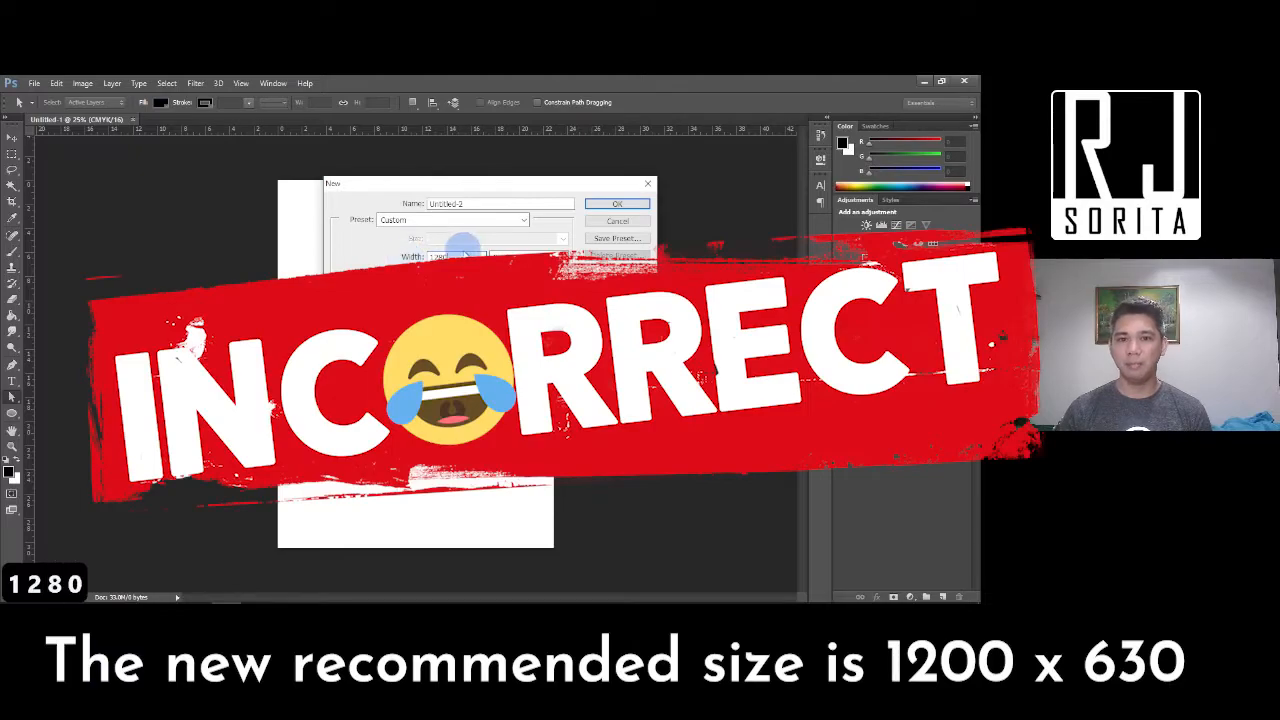
{"action": "left_click_drag", "start_coordinate": [474, 275], "coordinate": [378, 276]}
{"action": "type", "text": "720"}
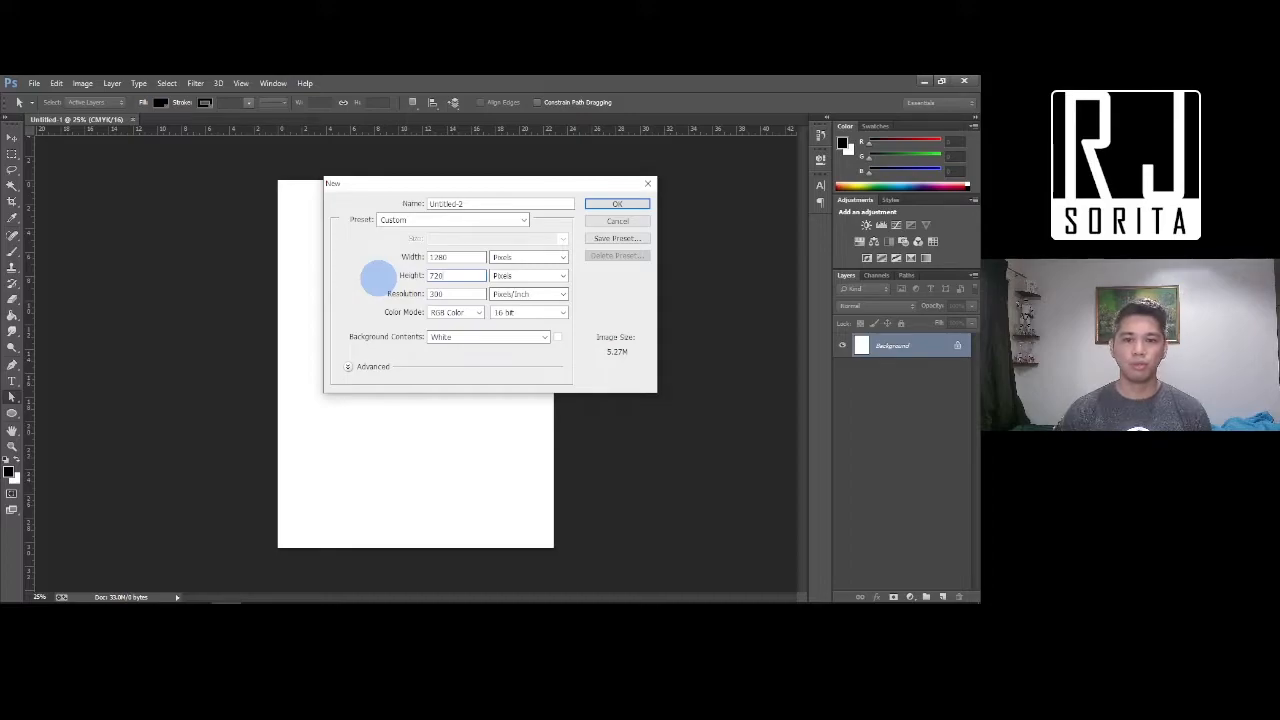
{"action": "left_click", "coordinate": [619, 205]}
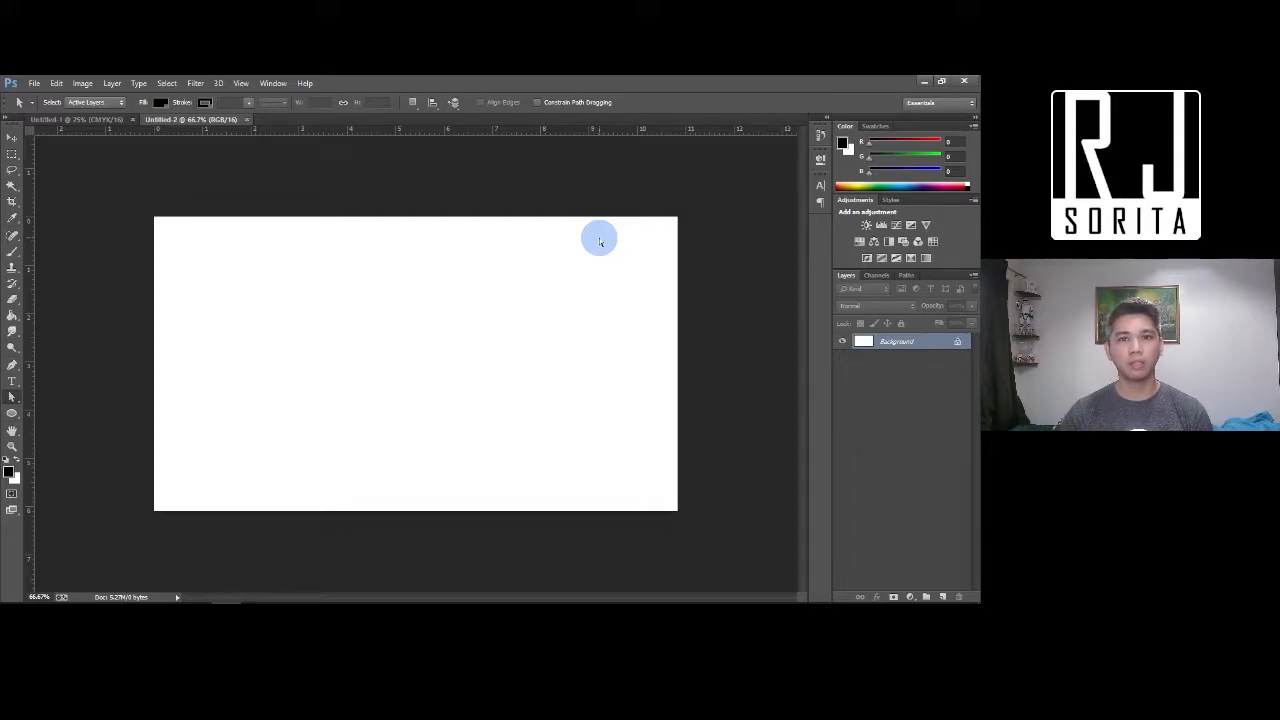
Rotate the canvas 90° clockwise into a 720 × 1280 portrait and zoom out
{"action": "left_click", "coordinate": [82, 86]}
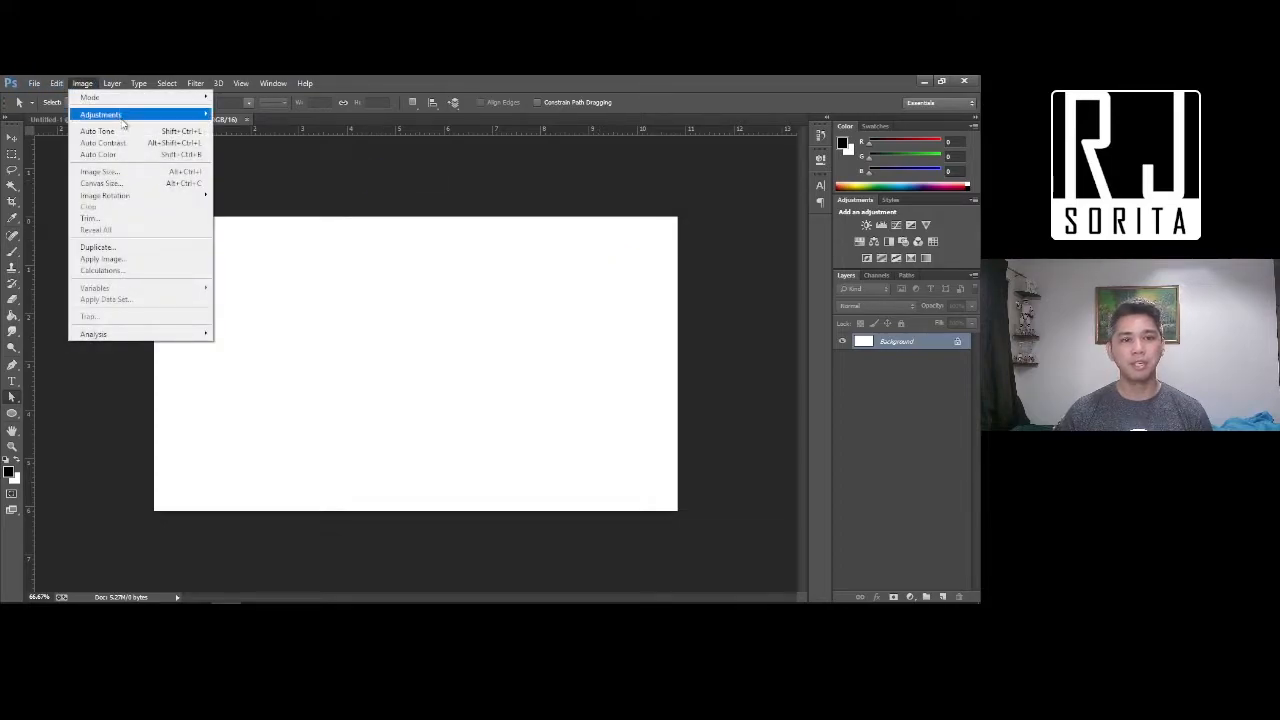
{"action": "mouse_move", "coordinate": [140, 200]}
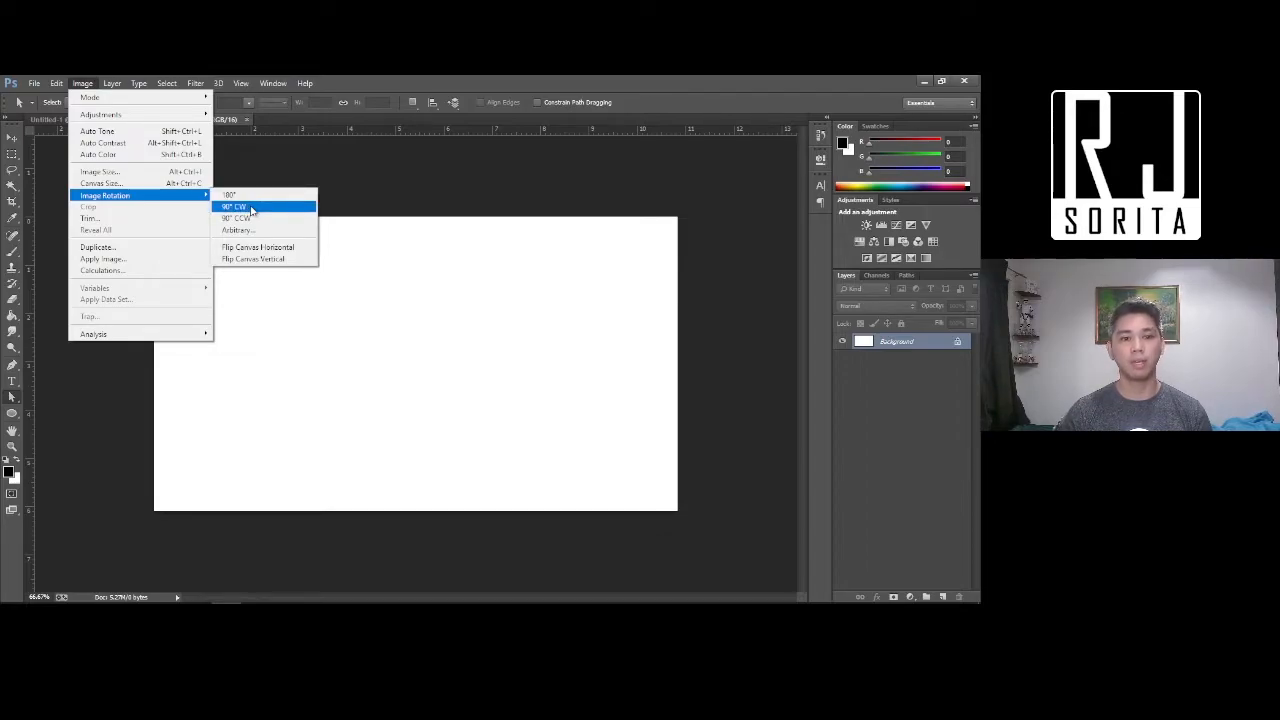
{"action": "left_click", "coordinate": [251, 208]}
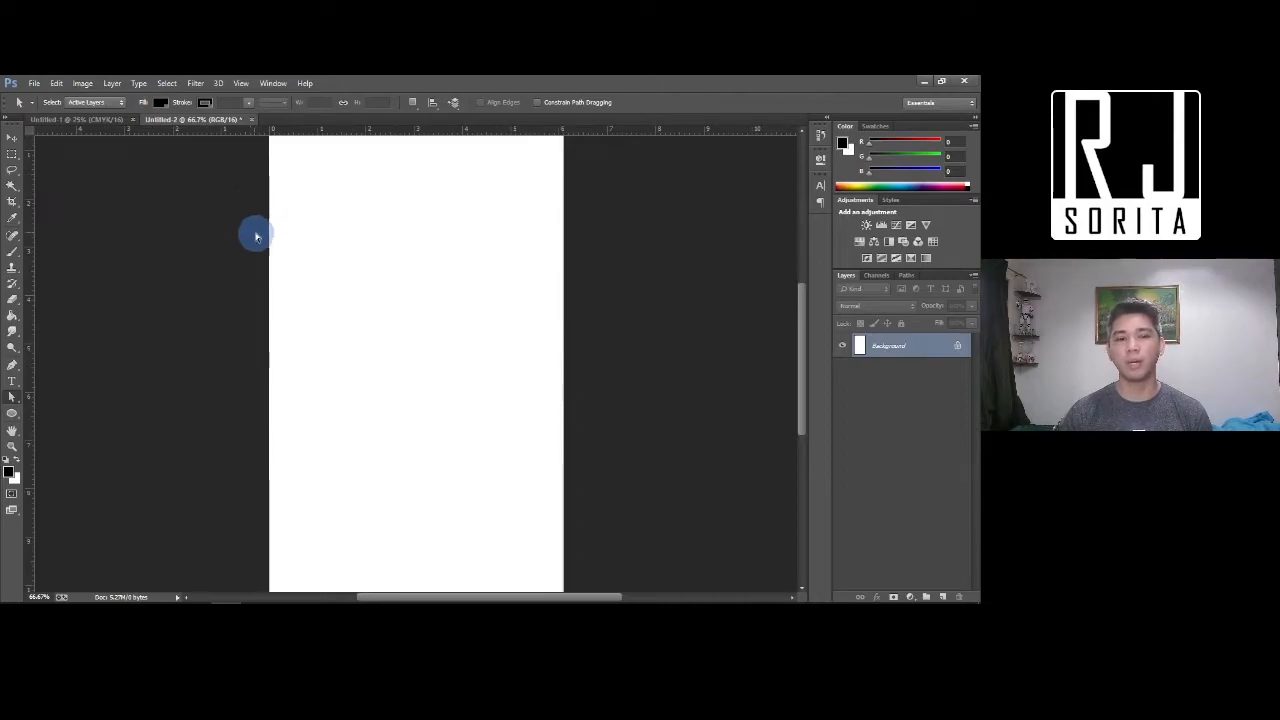
{"action": "key", "text": "ctrl+minus"}
{"action": "key", "text": "ctrl+minus"}
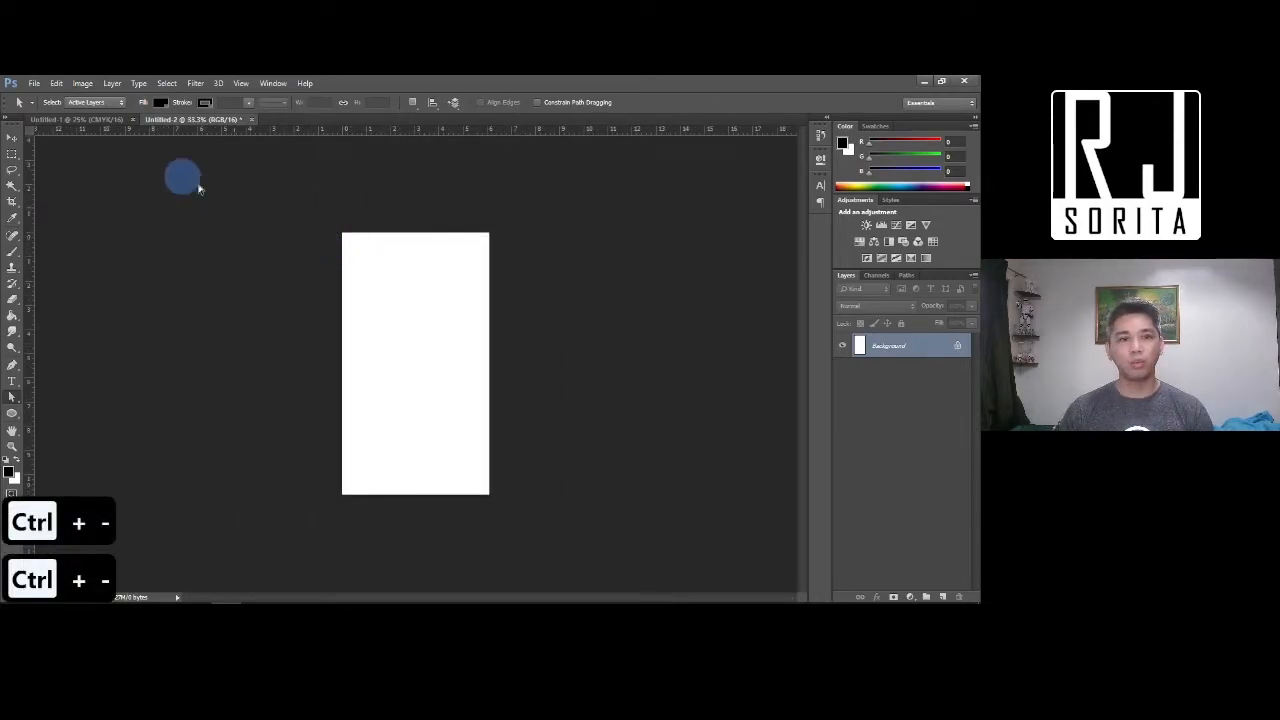
Switch to the Untitled-1 document and zoom in on it
{"action": "left_click", "coordinate": [88, 121]}
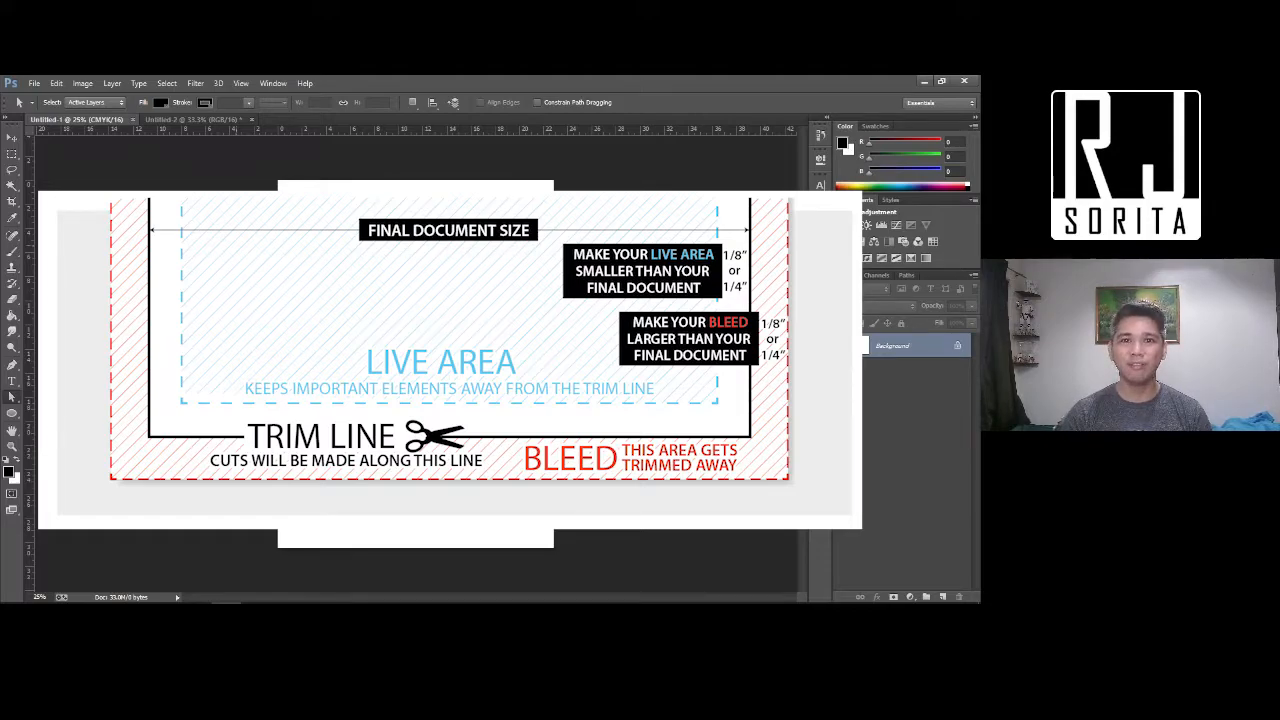
{"action": "key", "text": "ctrl+equal"}
{"action": "key", "text": "ctrl+equal"}
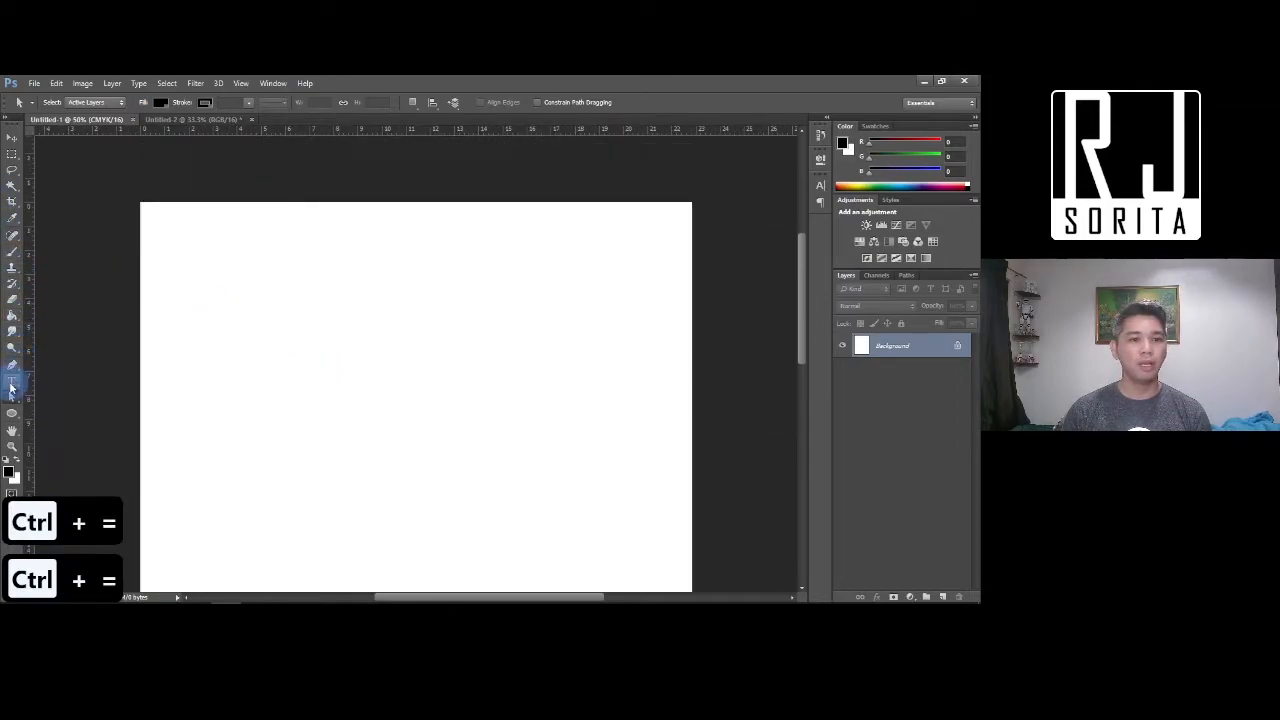
Add a top-left type line of repeated 'Sample text' and nudge it slightly into place
{"action": "key", "text": "t"}
{"action": "left_click", "coordinate": [168, 243]}
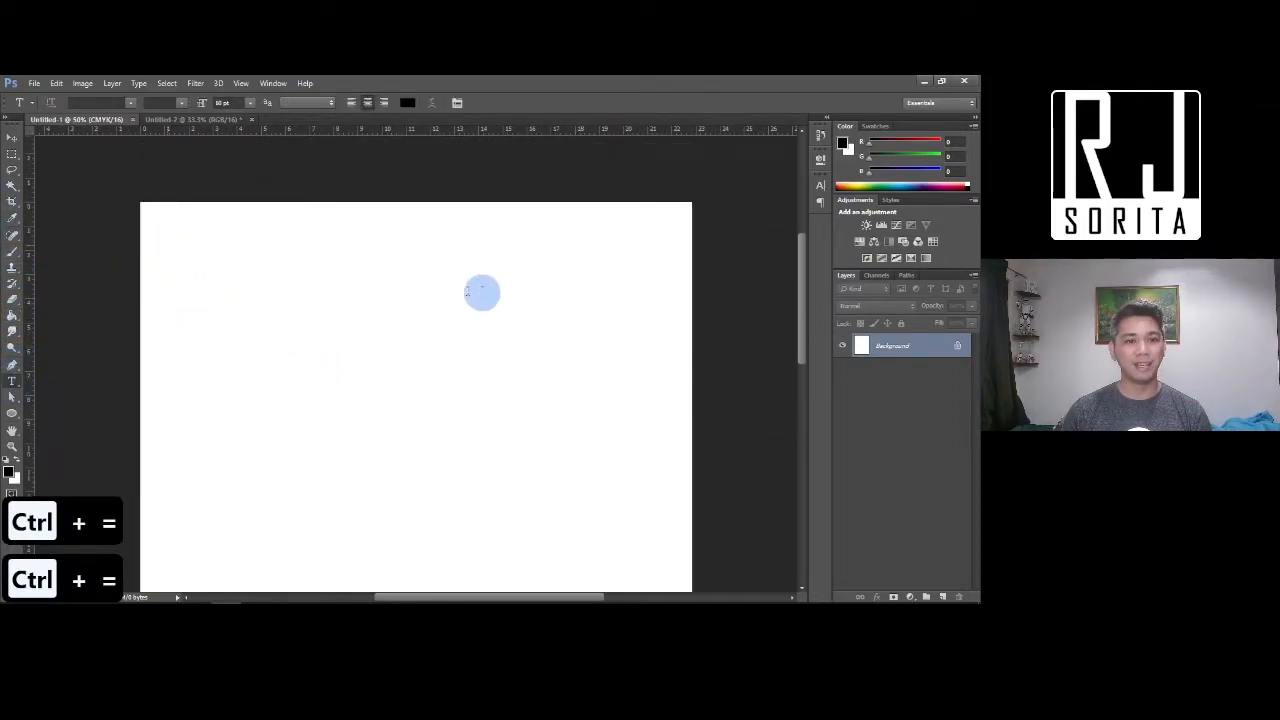
{"action": "type", "text": "Sample text"}
{"action": "key", "text": "ctrl+a"}
{"action": "key", "text": "ctrl+c"}
{"action": "key", "text": "ctrl+v"}
{"action": "key", "text": "ctrl+v"}
{"action": "key", "text": "ctrl+v"}
{"action": "key", "text": "ctrl+v"}
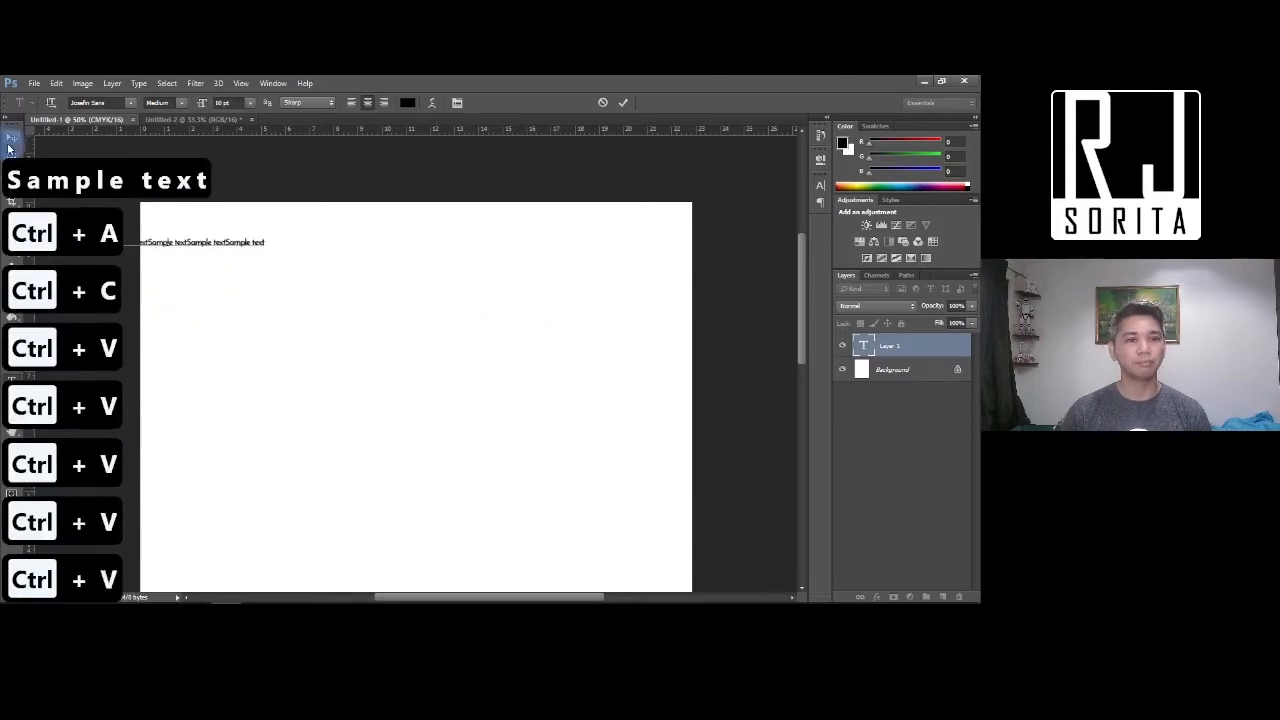
{"action": "left_click", "coordinate": [12, 136]}
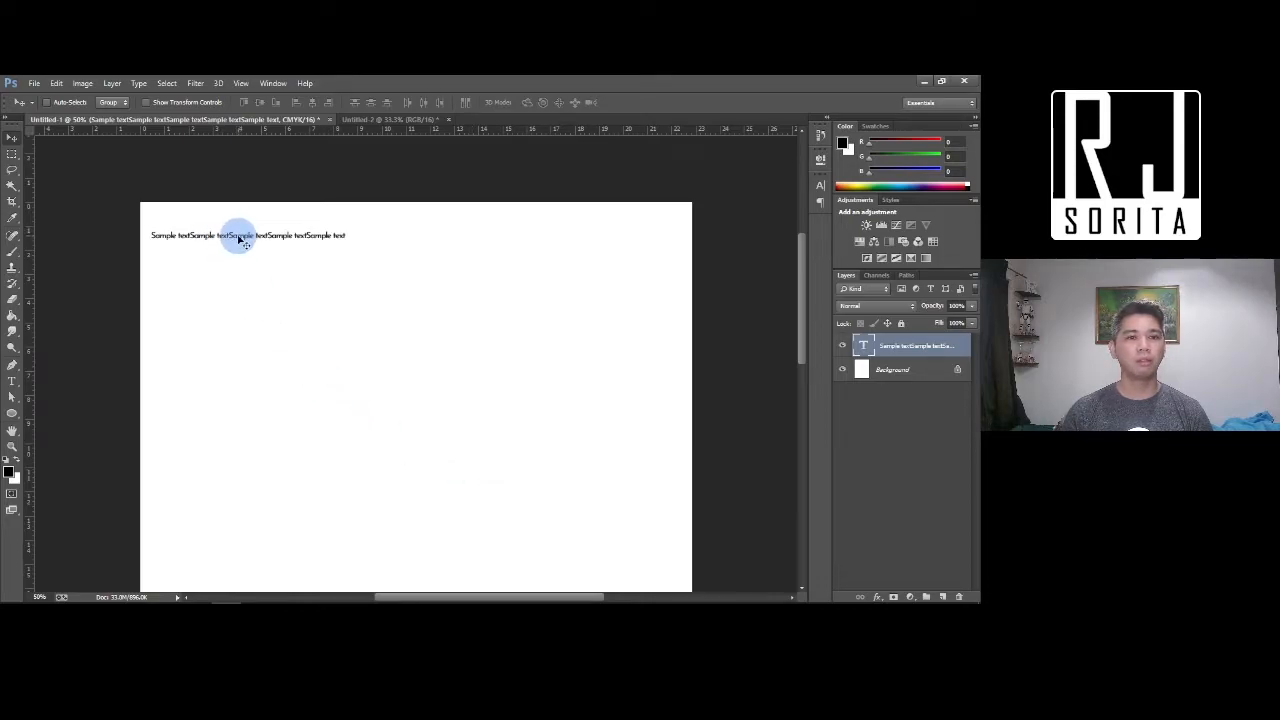
{"action": "mouse_move", "coordinate": [239, 241]}
{"action": "left_mouse_down"}
{"action": "mouse_move", "coordinate": [286, 234]}
{"action": "mouse_move", "coordinate": [238, 238]}
{"action": "left_mouse_up"}
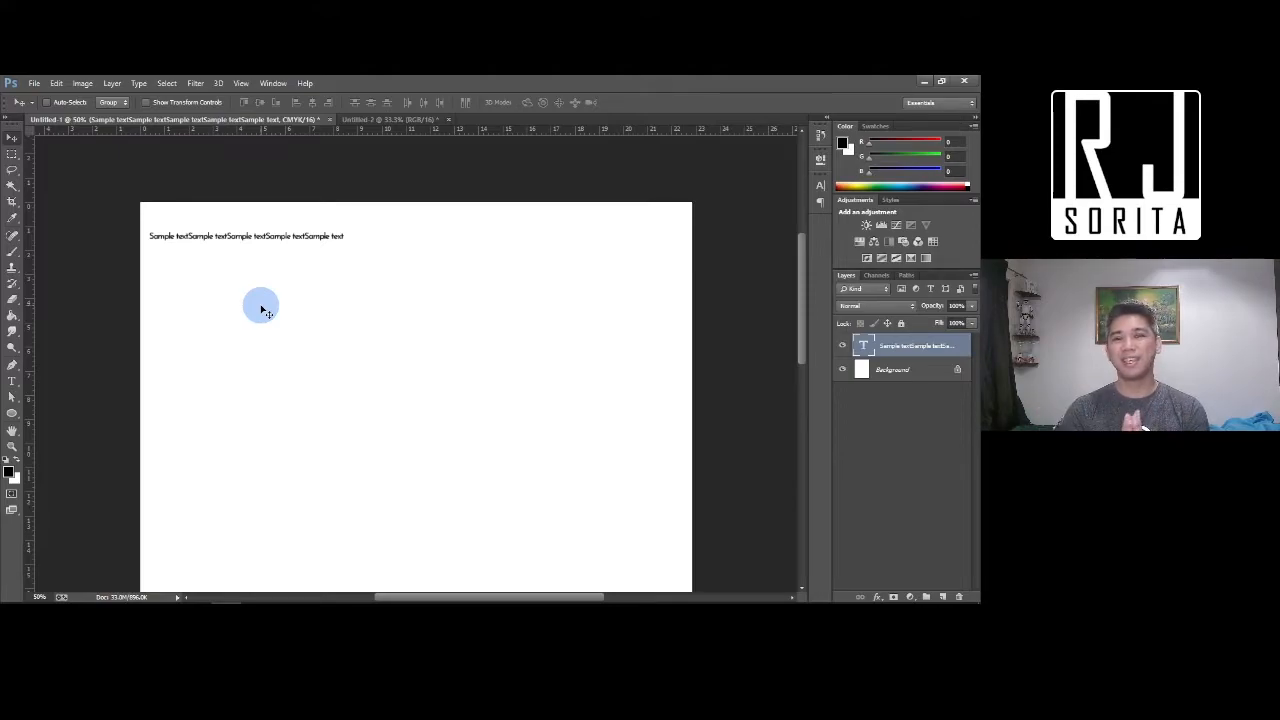
{"action": "key", "text": "ctrl+equal"}
{"action": "key", "text": "ctrl+equal"}
{"action": "key", "text": "ctrl+equal"}
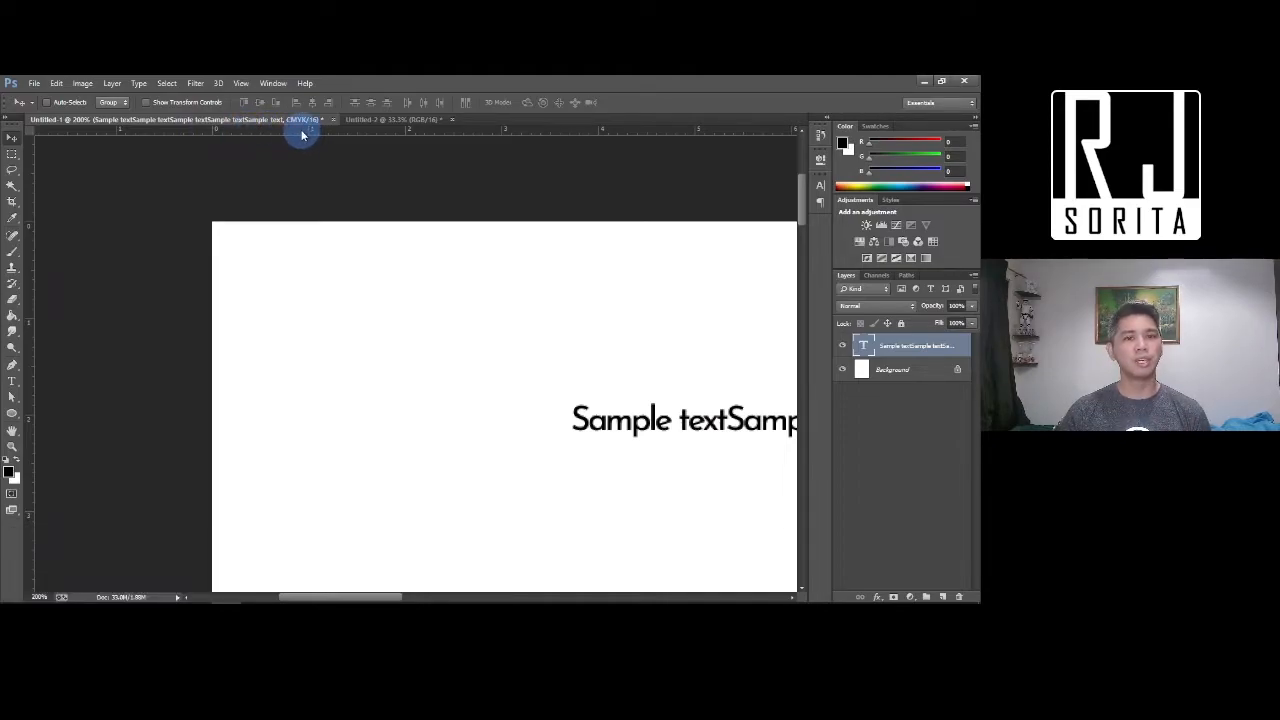
Change the ruler units to Inches in the Units & Rulers preferences
{"action": "double_click", "coordinate": [389, 130]}
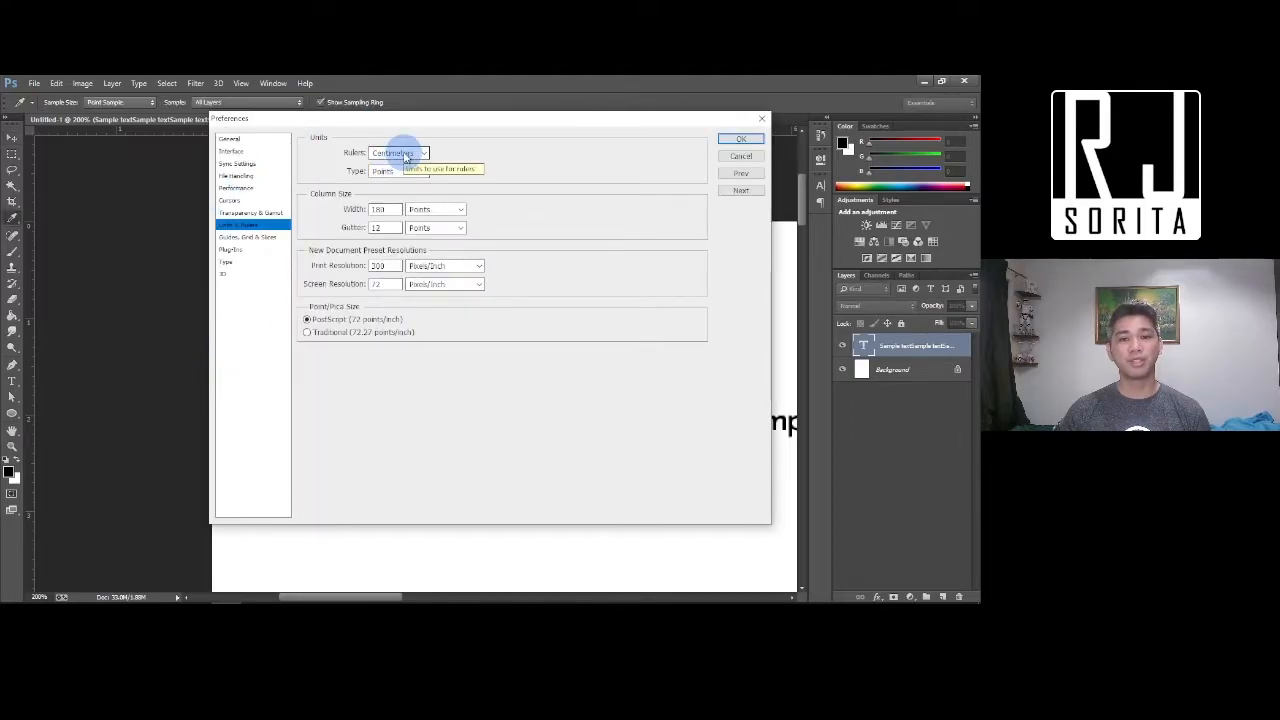
{"action": "left_click", "coordinate": [405, 154]}
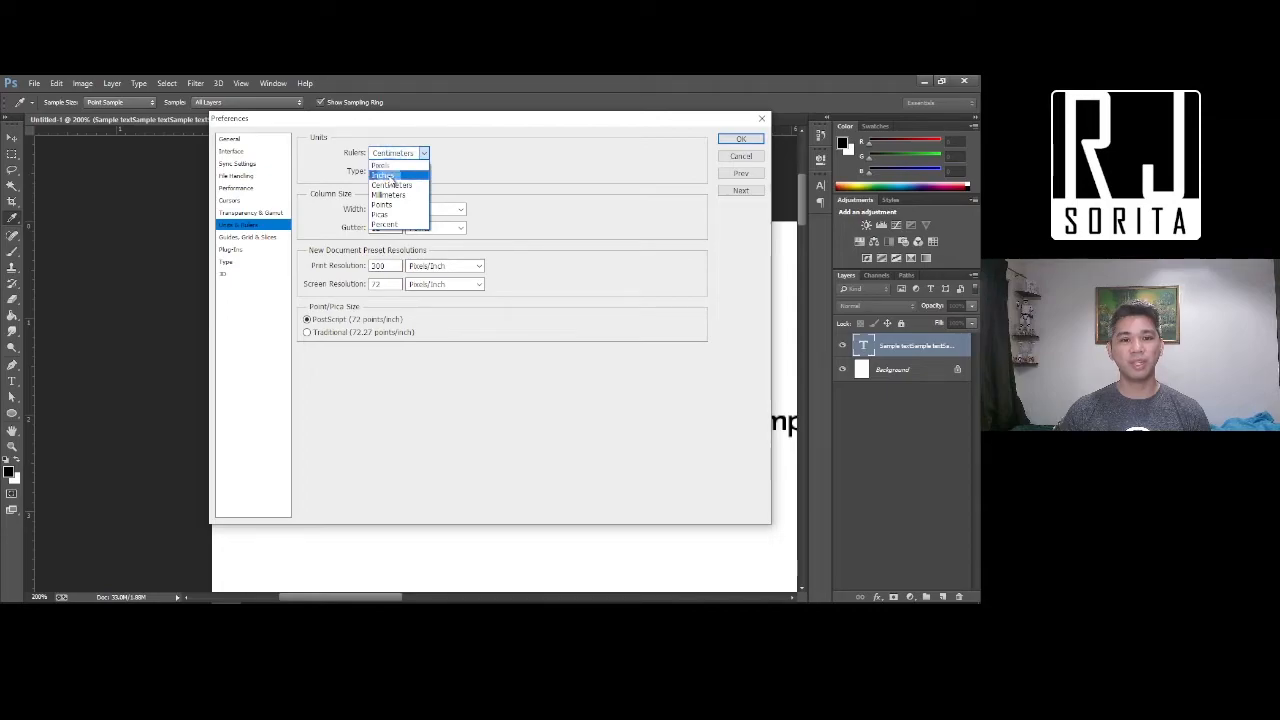
{"action": "left_click", "coordinate": [386, 175]}
{"action": "left_click", "coordinate": [740, 138]}
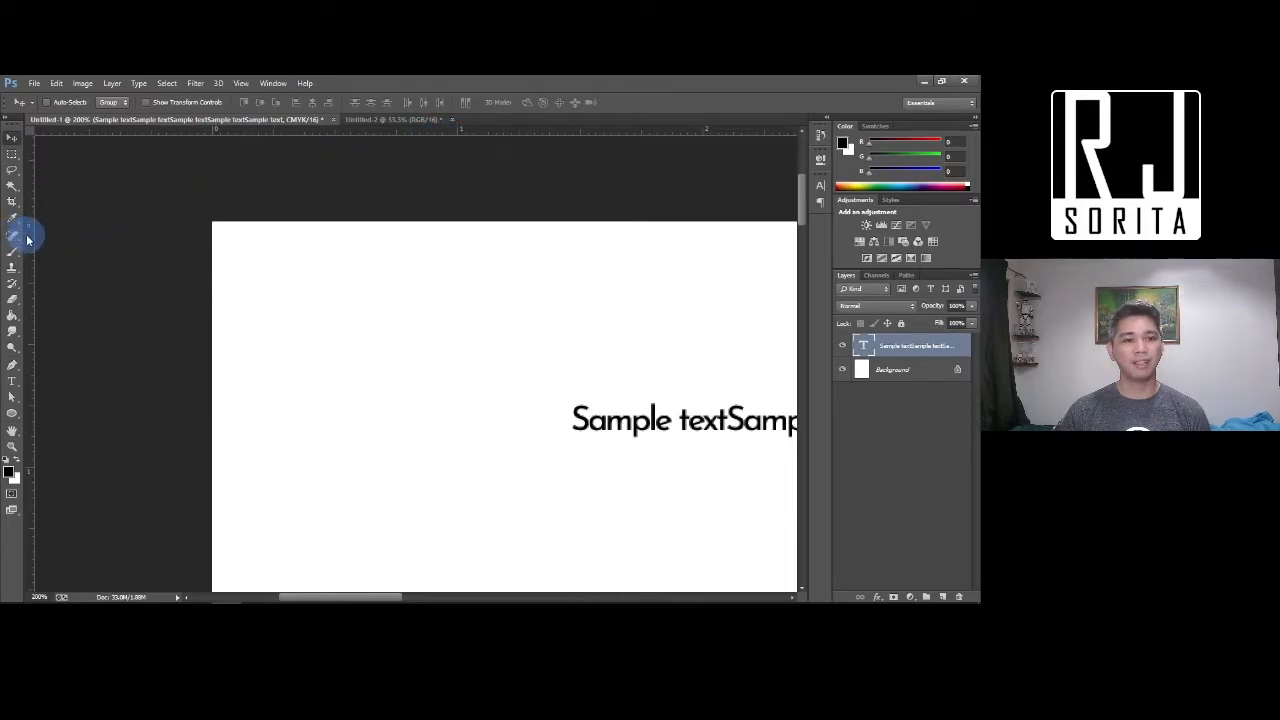
Drag a vertical guide to the page's left edge and a horizontal guide to its top
{"action": "left_click_drag", "start_coordinate": [31, 234], "coordinate": [228, 237]}
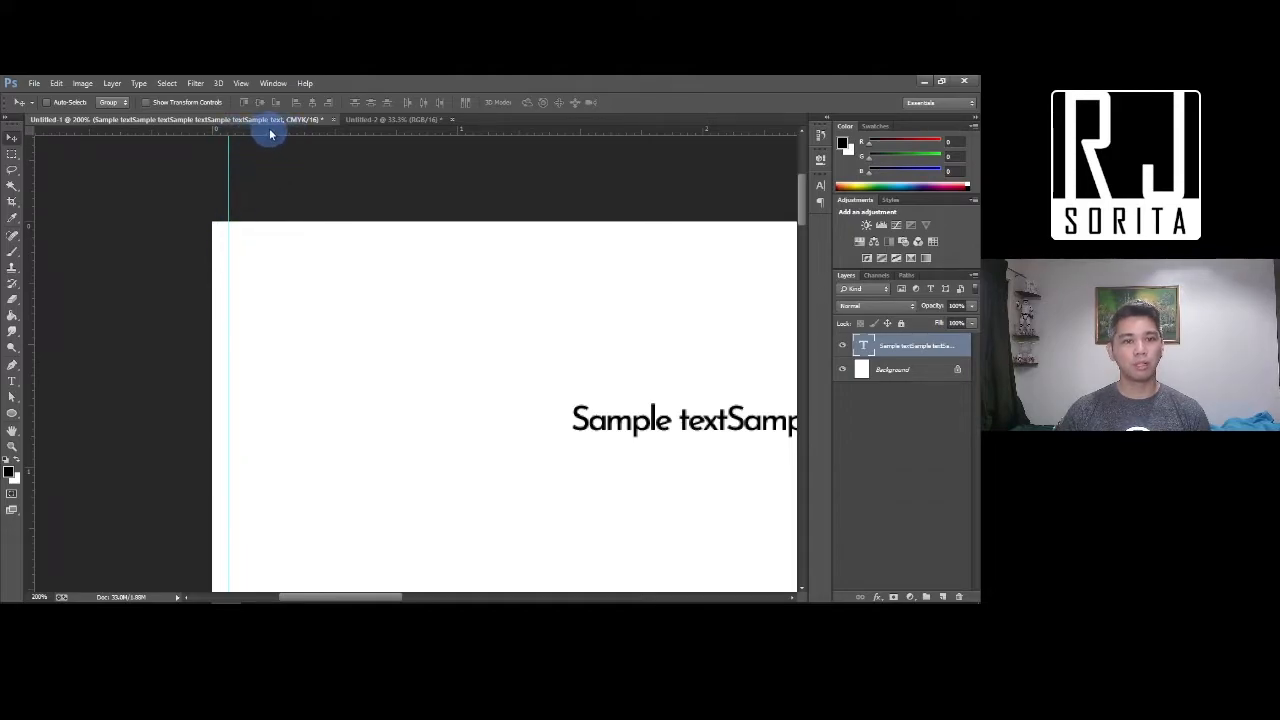
{"action": "left_click_drag", "start_coordinate": [270, 133], "coordinate": [262, 237]}
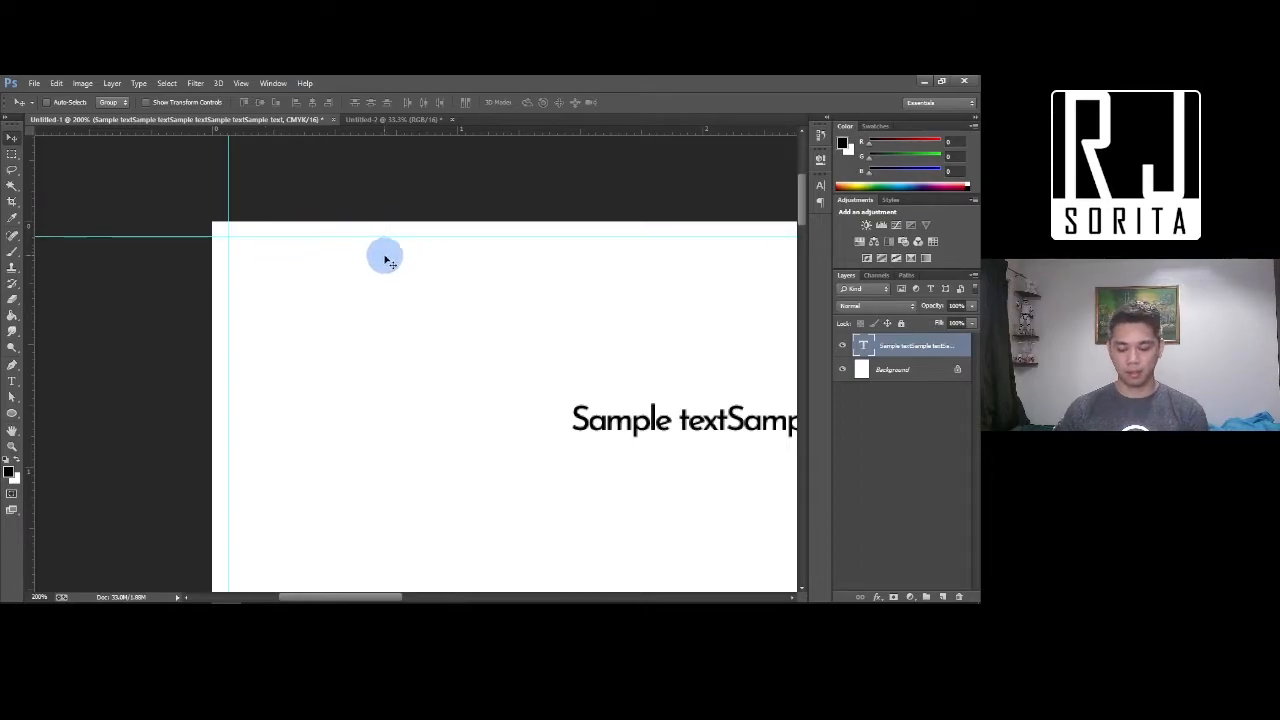
{"action": "key", "text": "ctrl+minus"}
Move the text line up and left inside the guides, then close Untitled-1
{"action": "left_click_drag", "start_coordinate": [477, 357], "coordinate": [443, 343]}
{"action": "key", "text": "ctrl+minus"}
{"action": "key", "text": "ctrl+minus"}
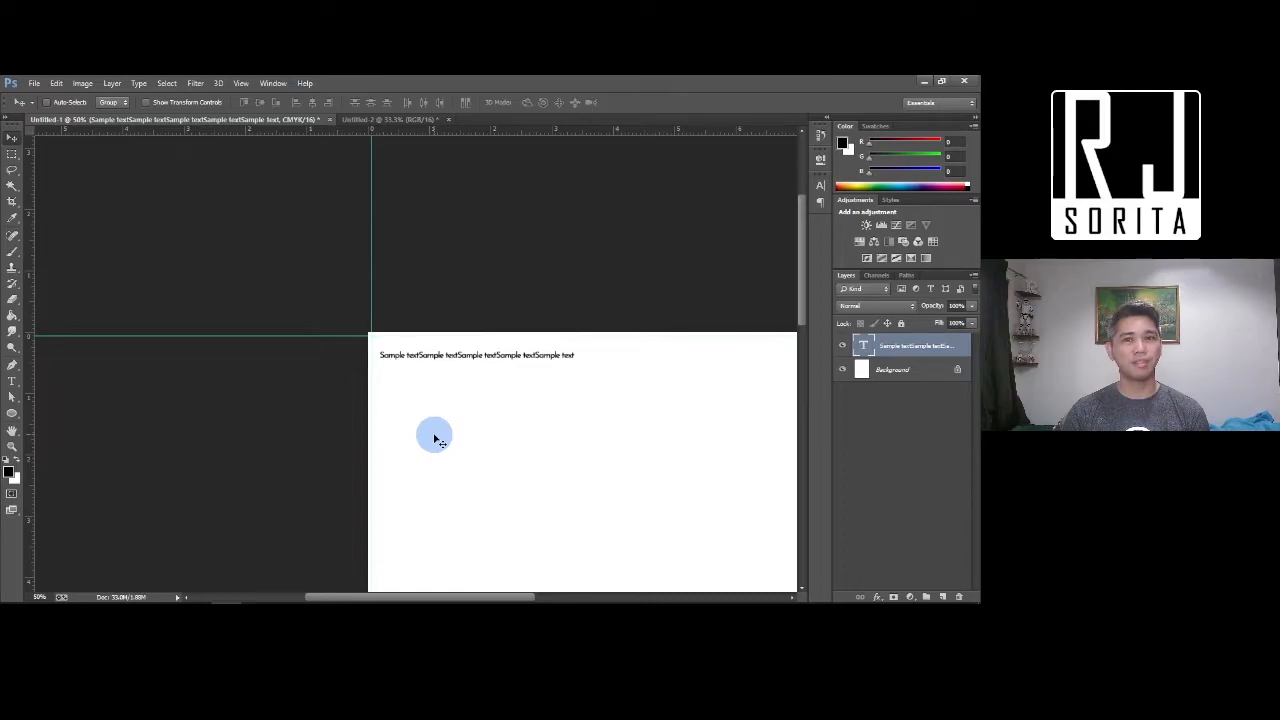
{"action": "key", "text": "Delete"}
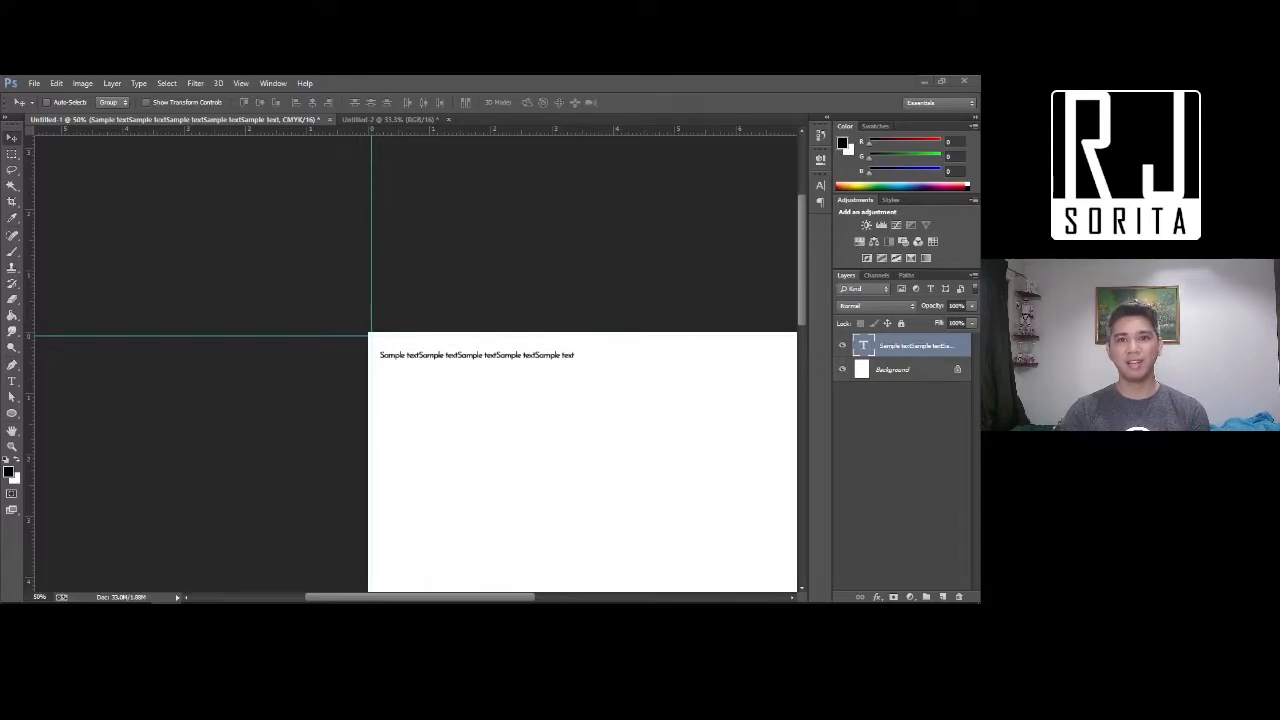
{"action": "left_click", "coordinate": [330, 120]}
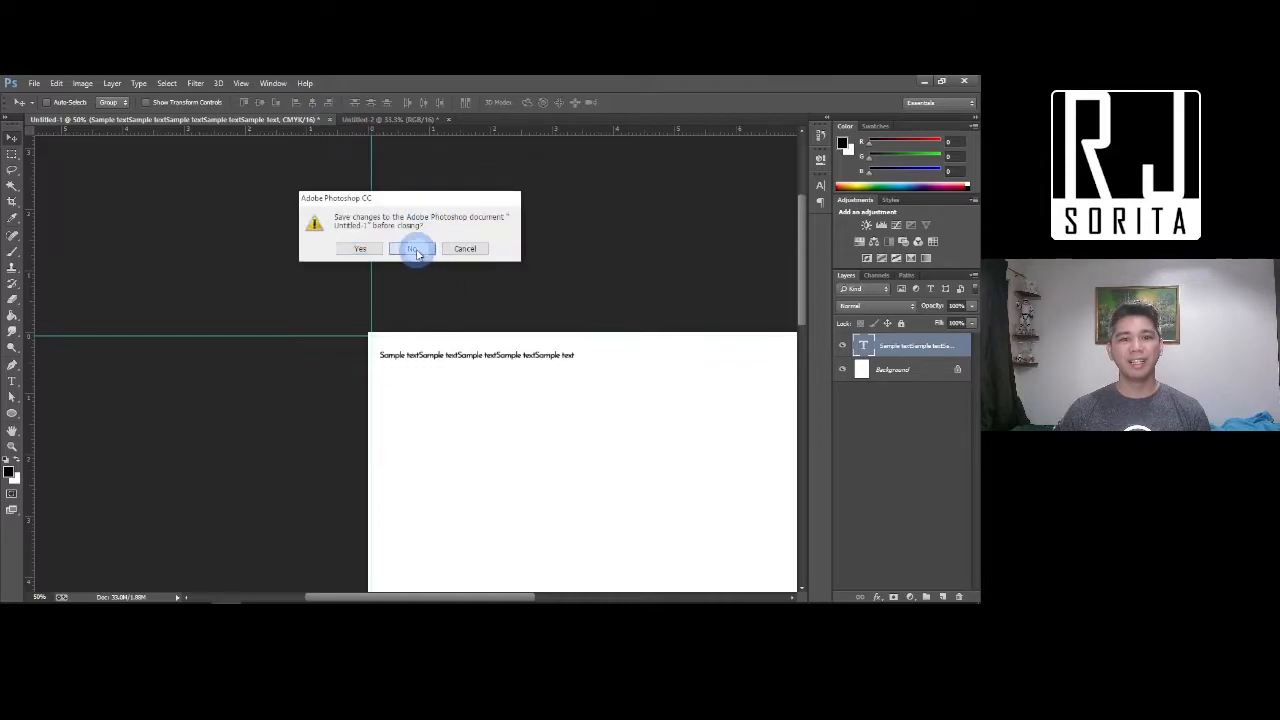
Discard Untitled-1's changes and zoom in on the remaining portrait Untitled-2 page
{"action": "left_click", "coordinate": [414, 249]}
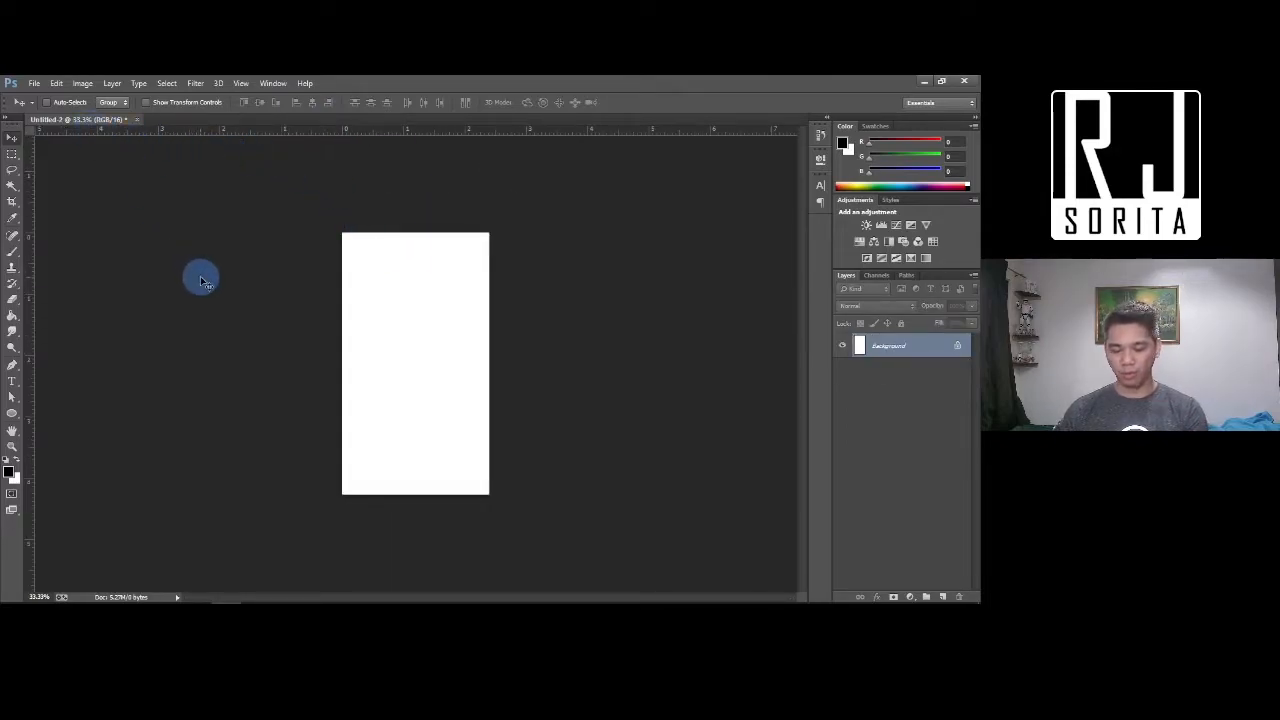
{"action": "key", "text": "ctrl+equal"}
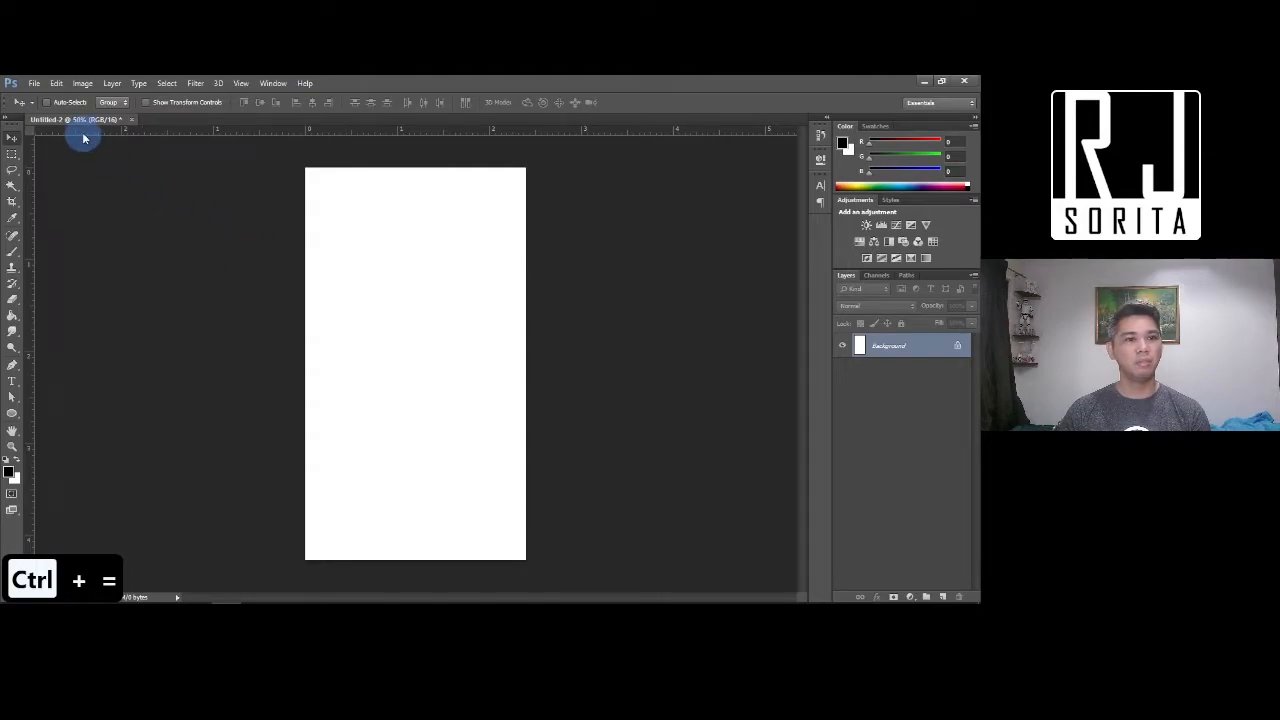
{"action": "left_click", "coordinate": [84, 92]}
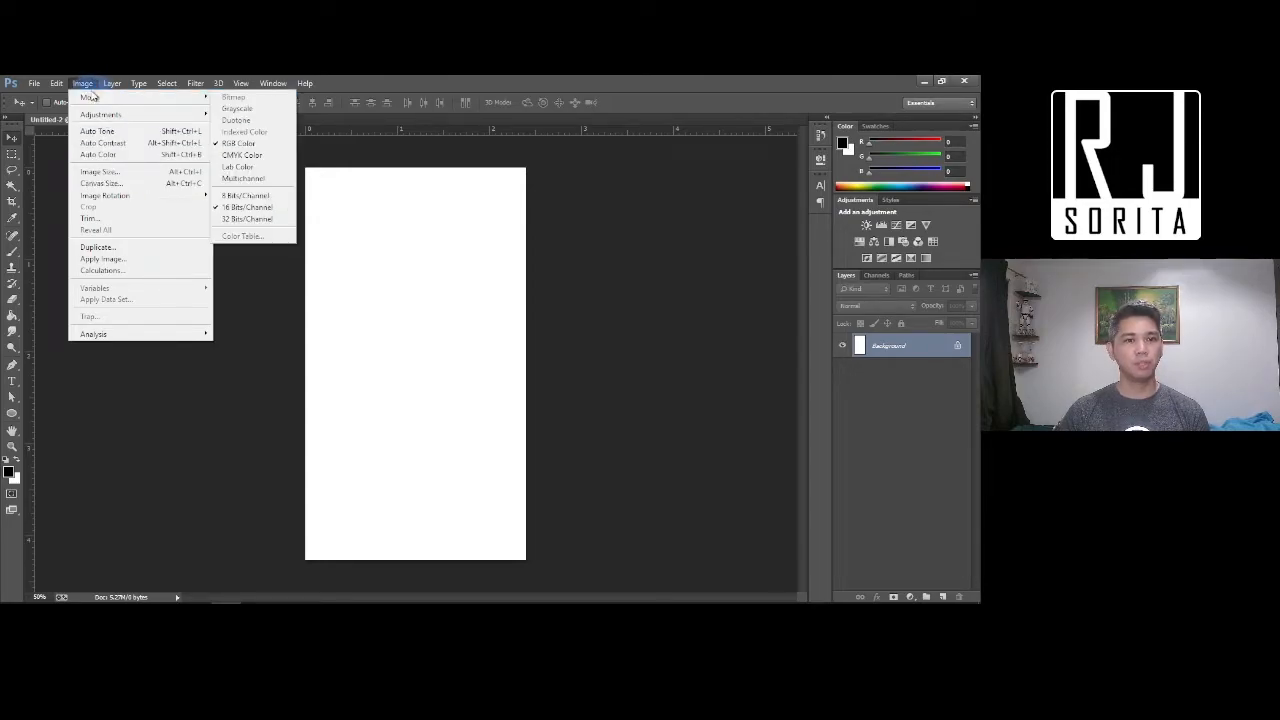
Set the canvas size to 1280 × 720 pixels and accept clipping the canvas
{"action": "left_click", "coordinate": [105, 183]}
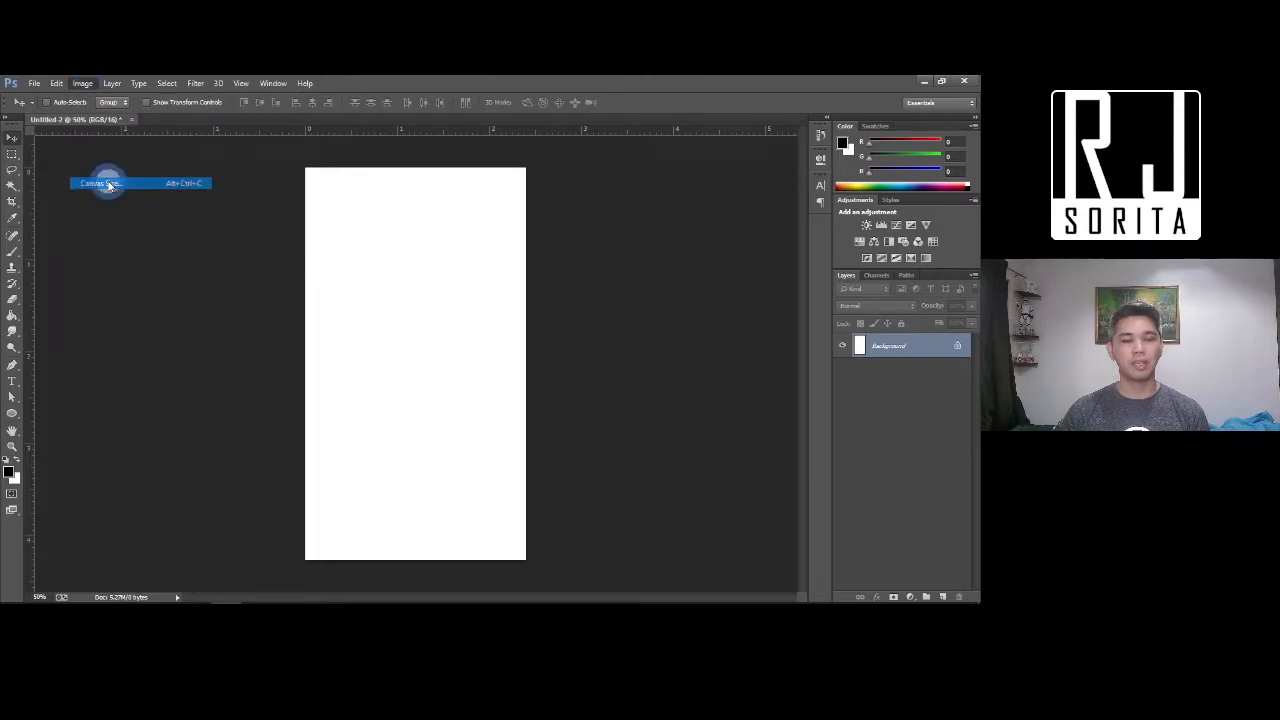
{"action": "left_click", "coordinate": [527, 265]}
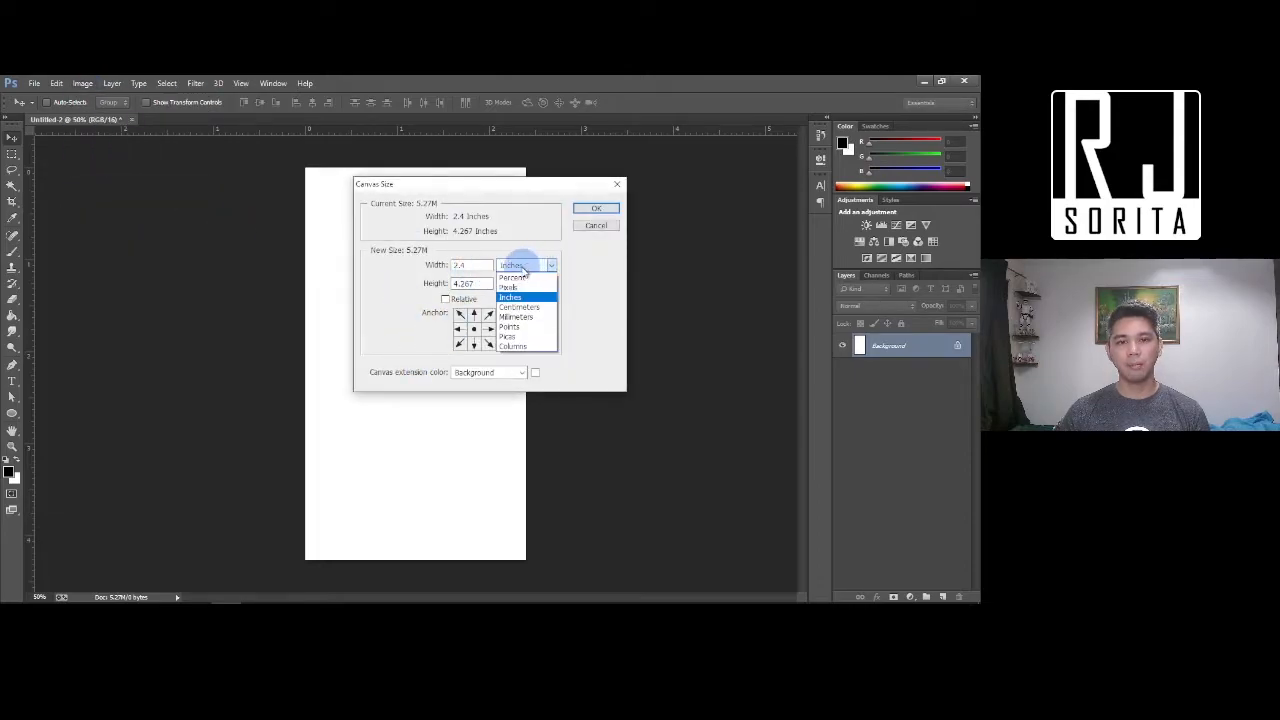
{"action": "left_click", "coordinate": [514, 287]}
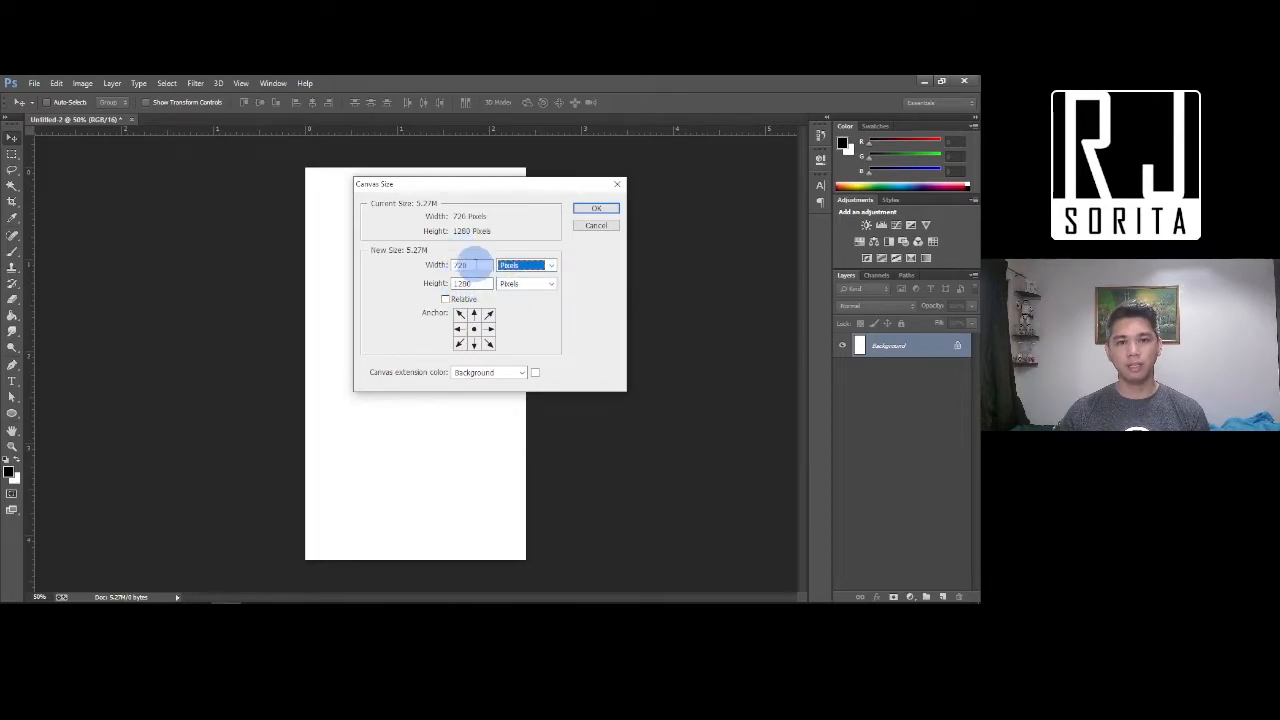
{"action": "left_click", "coordinate": [470, 264]}
{"action": "type", "text": "1280"}
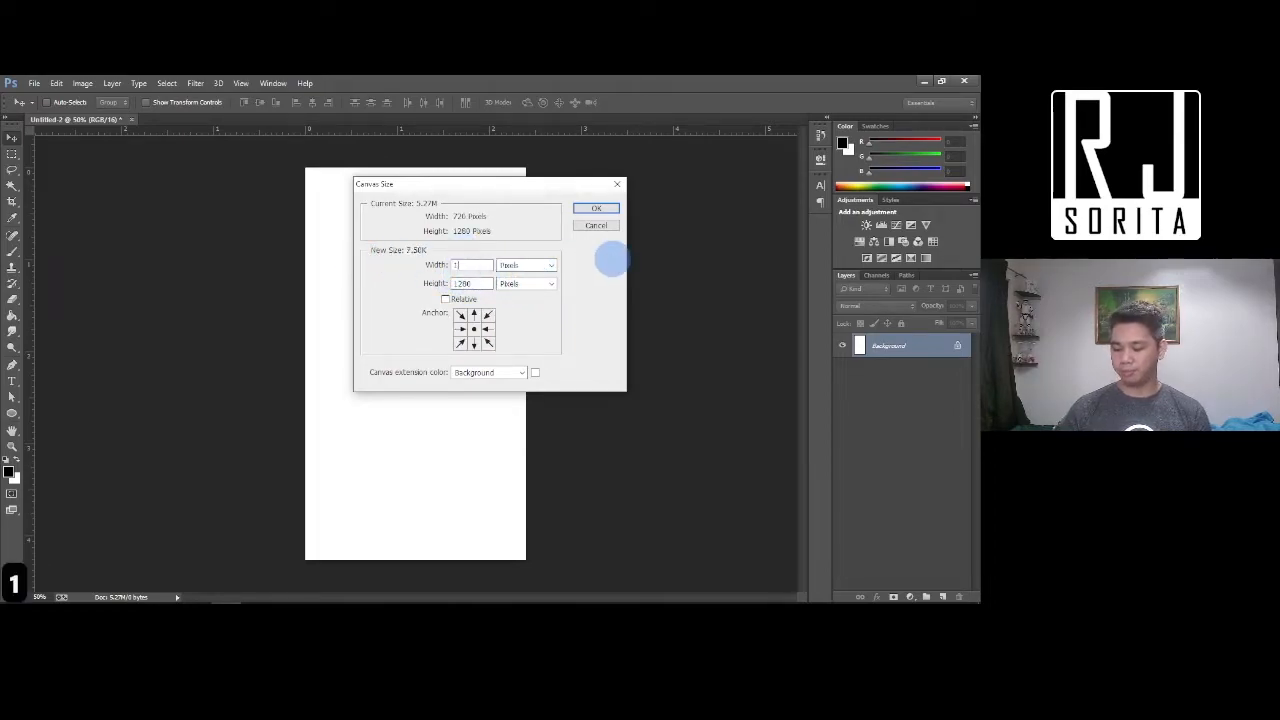
{"action": "key", "text": "Tab"}
{"action": "key", "text": "Tab"}
{"action": "type", "text": "720"}
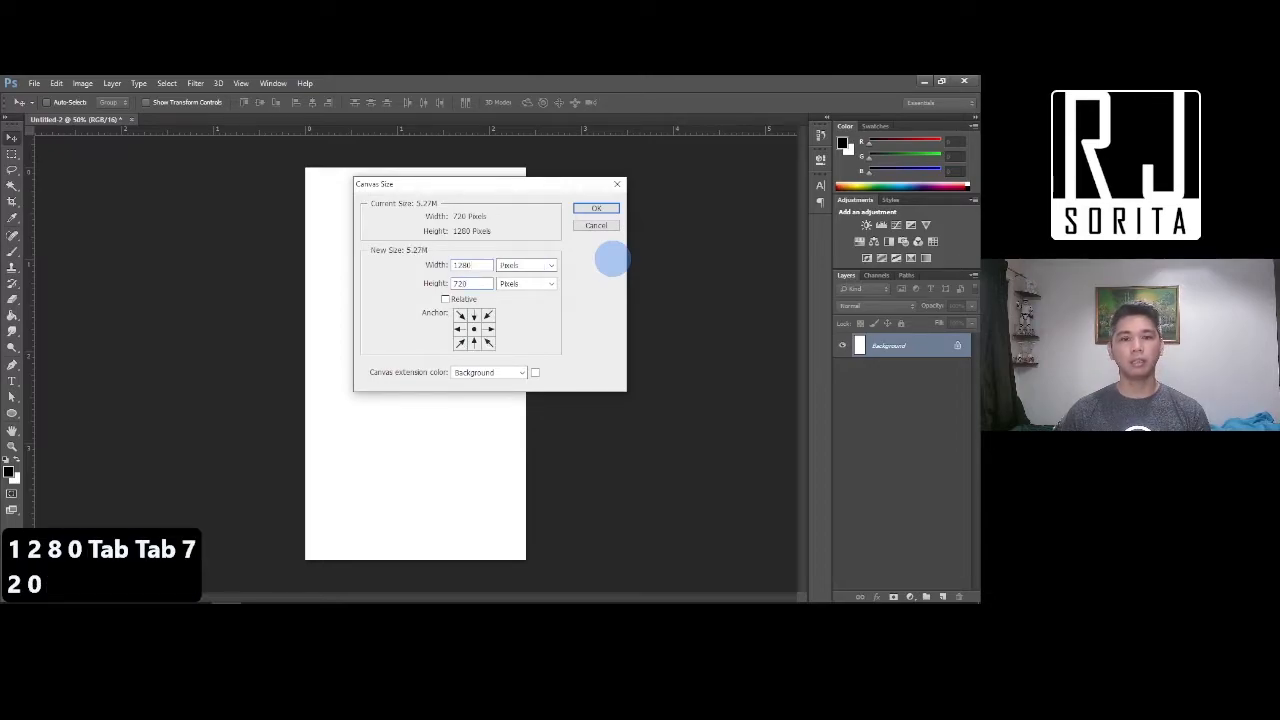
{"action": "key", "text": "Return"}
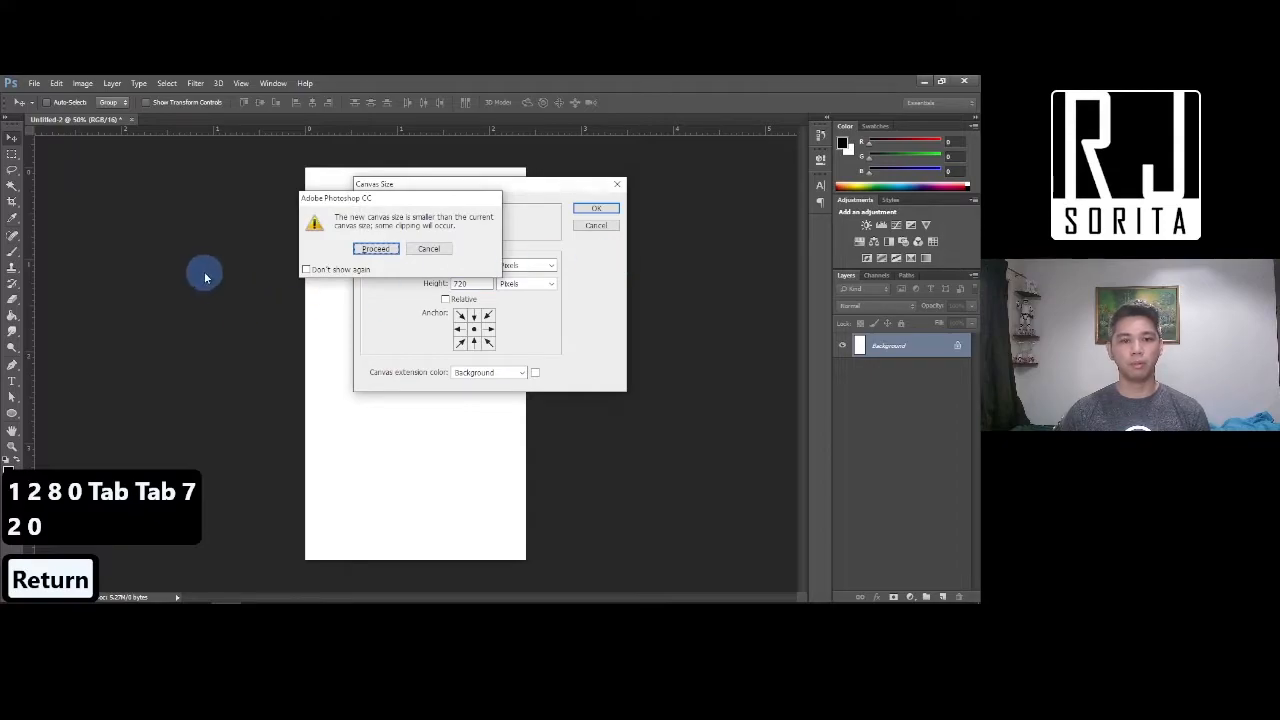
{"action": "left_click", "coordinate": [393, 256]}
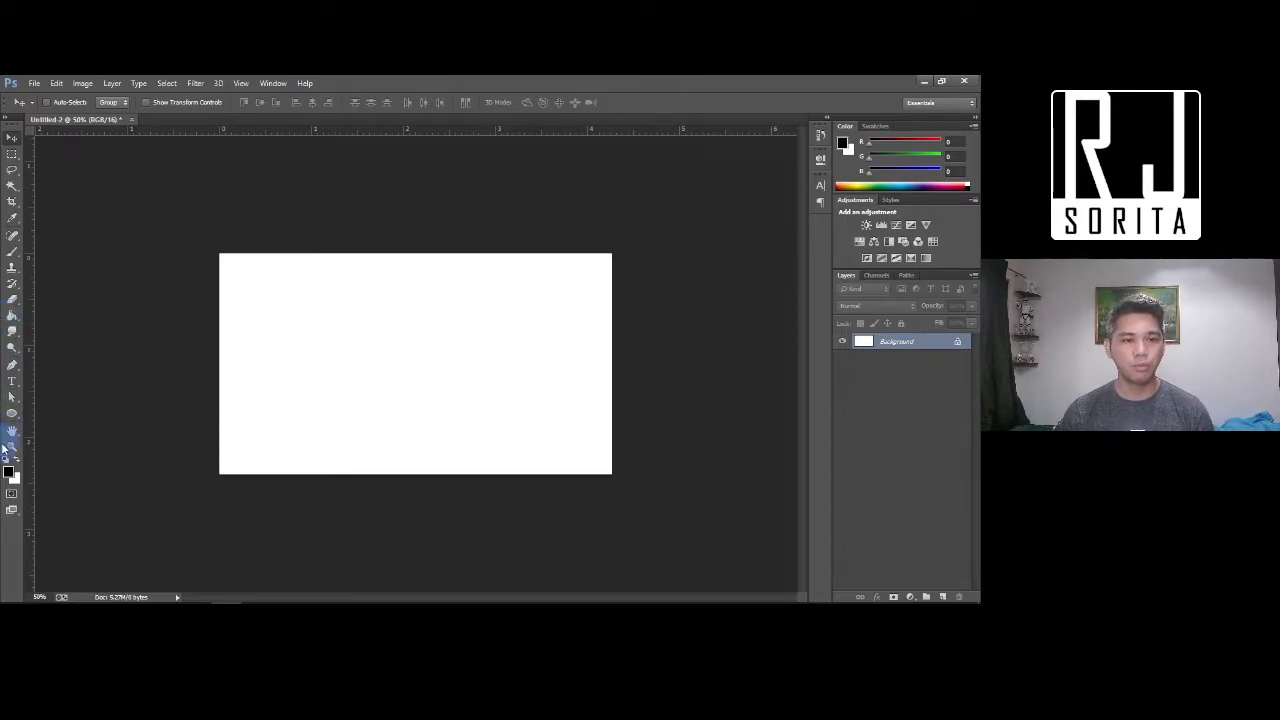
Draw a rectangle covering the whole canvas with the Rectangle Tool
{"action": "left_click", "coordinate": [12, 415]}
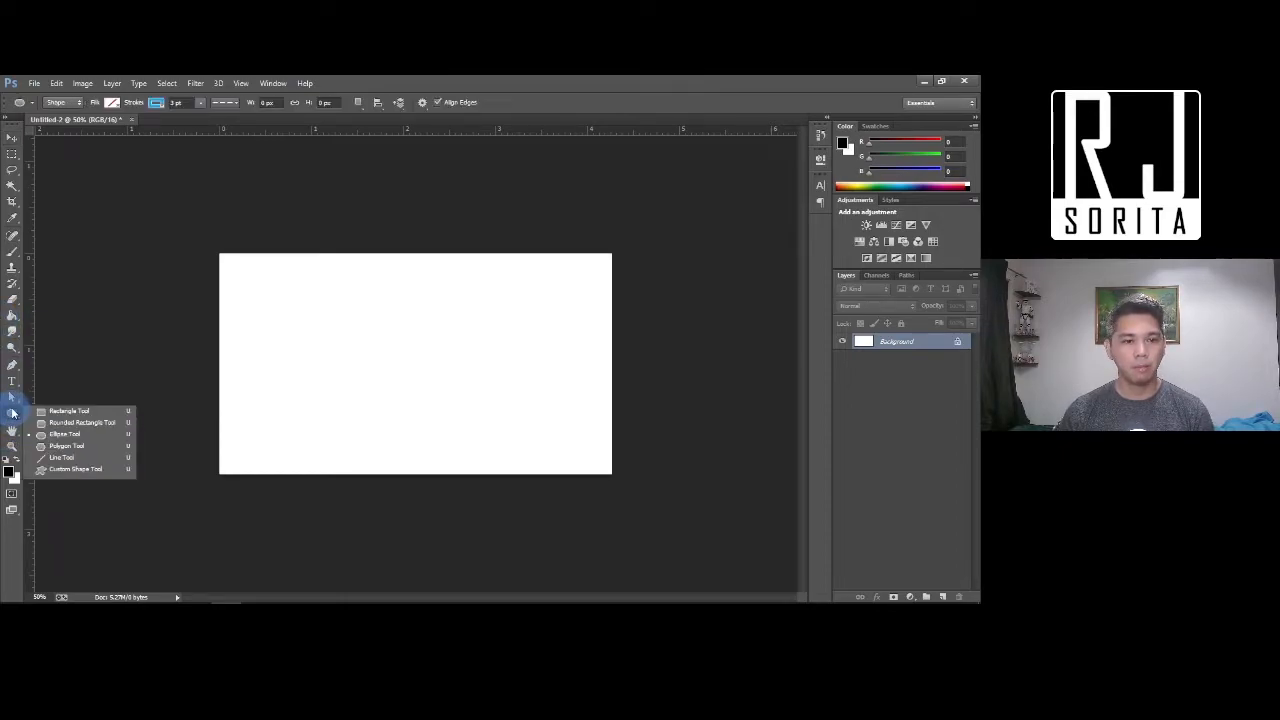
{"action": "left_click", "coordinate": [74, 412]}
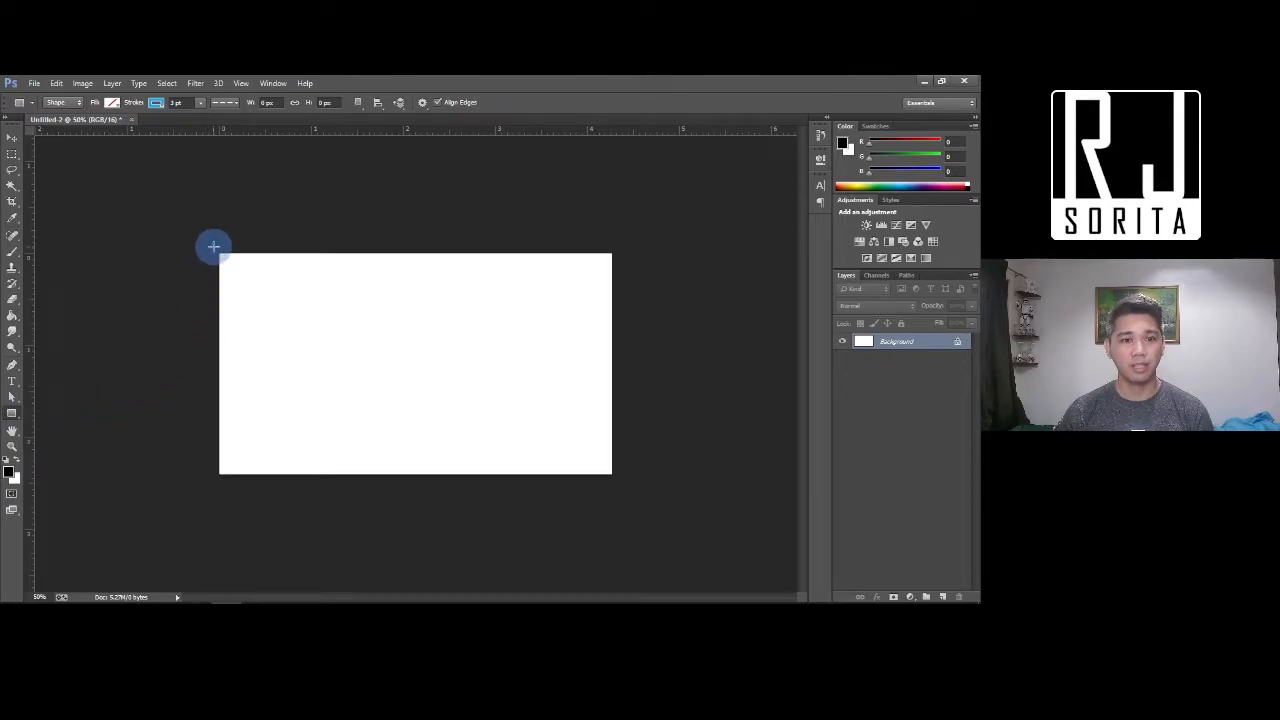
{"action": "left_click_drag", "start_coordinate": [217, 253], "coordinate": [614, 475]}
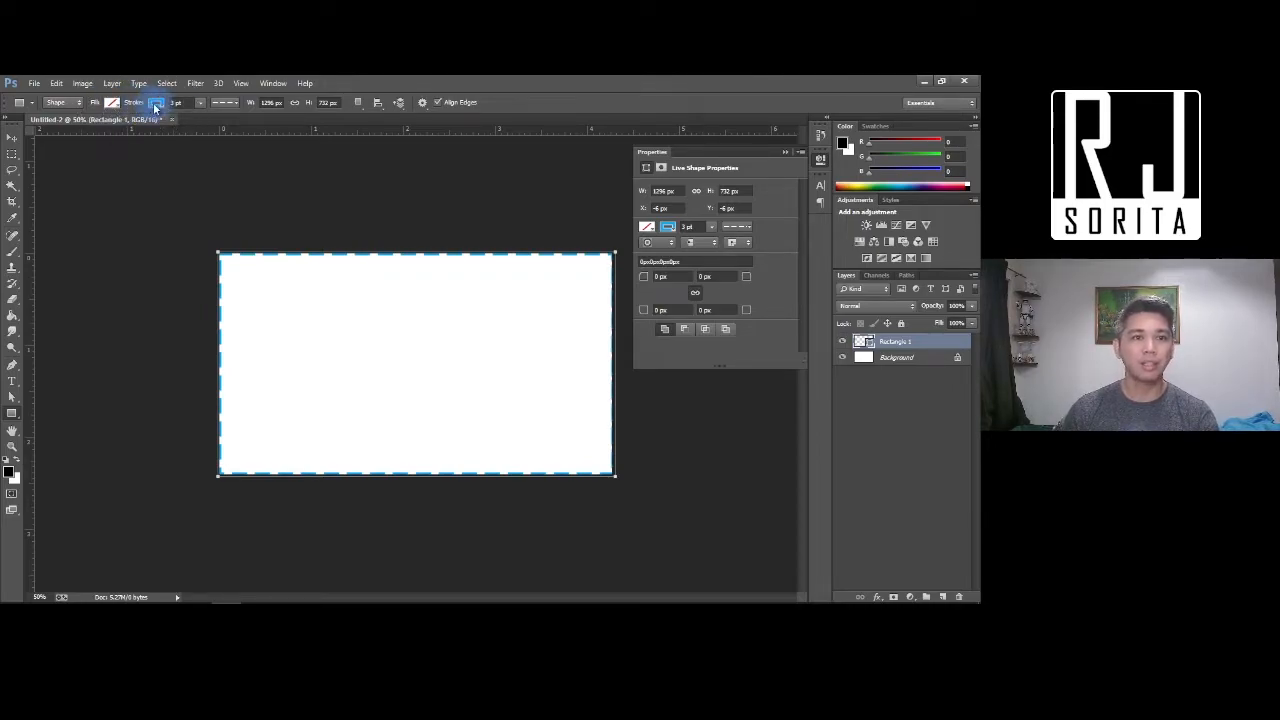
Remove the rectangle's stroke and give it a cyan fill
{"action": "left_click", "coordinate": [157, 105]}
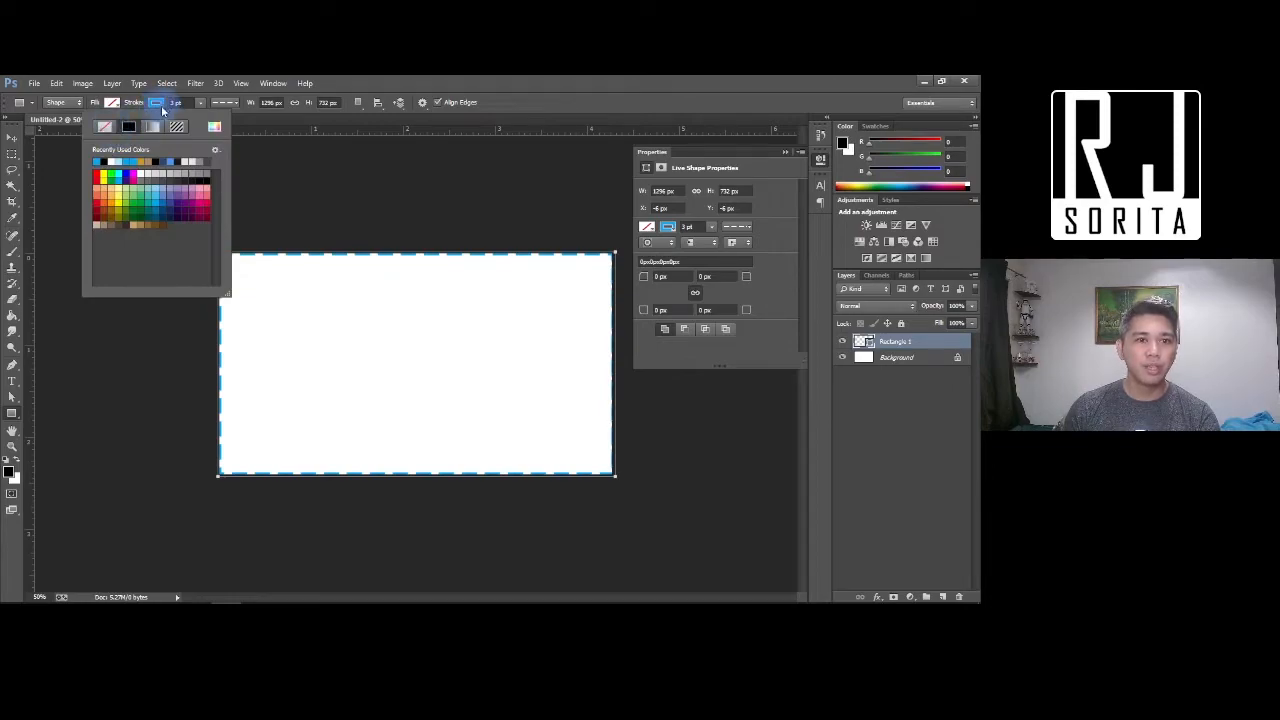
{"action": "left_click", "coordinate": [106, 127]}
{"action": "left_click", "coordinate": [111, 104]}
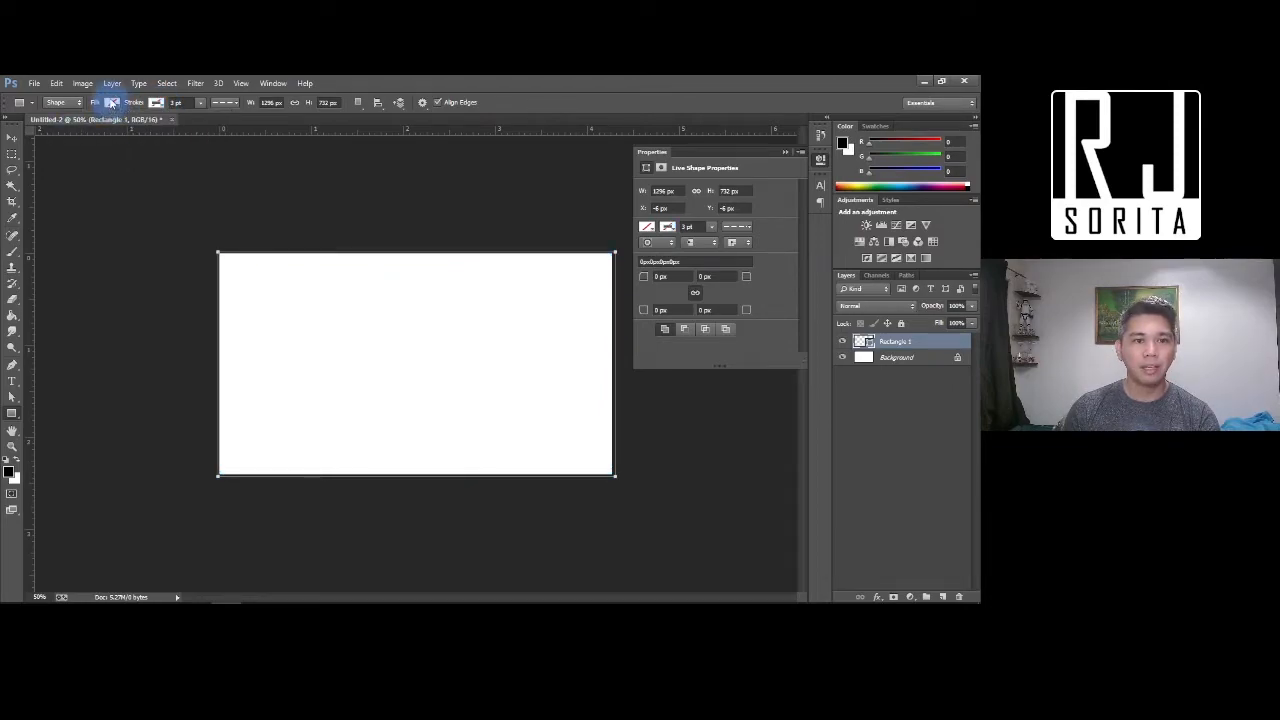
{"action": "left_click", "coordinate": [111, 104]}
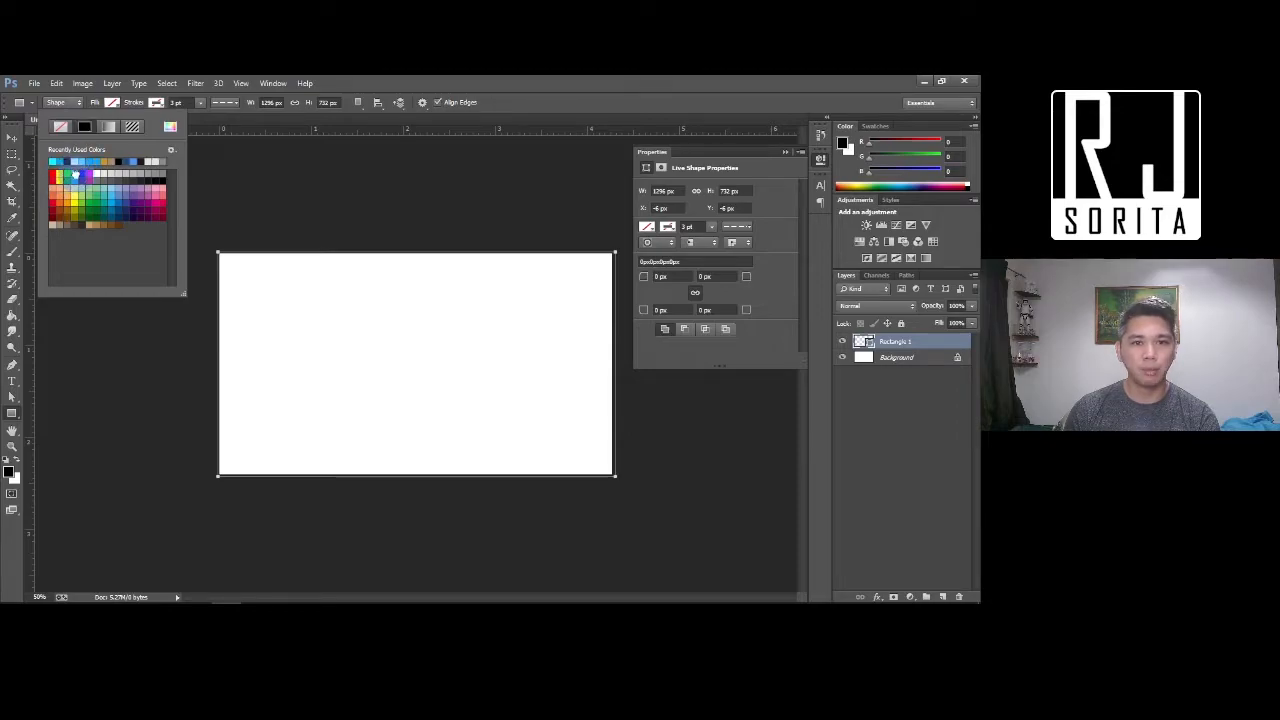
{"action": "left_click", "coordinate": [72, 176]}
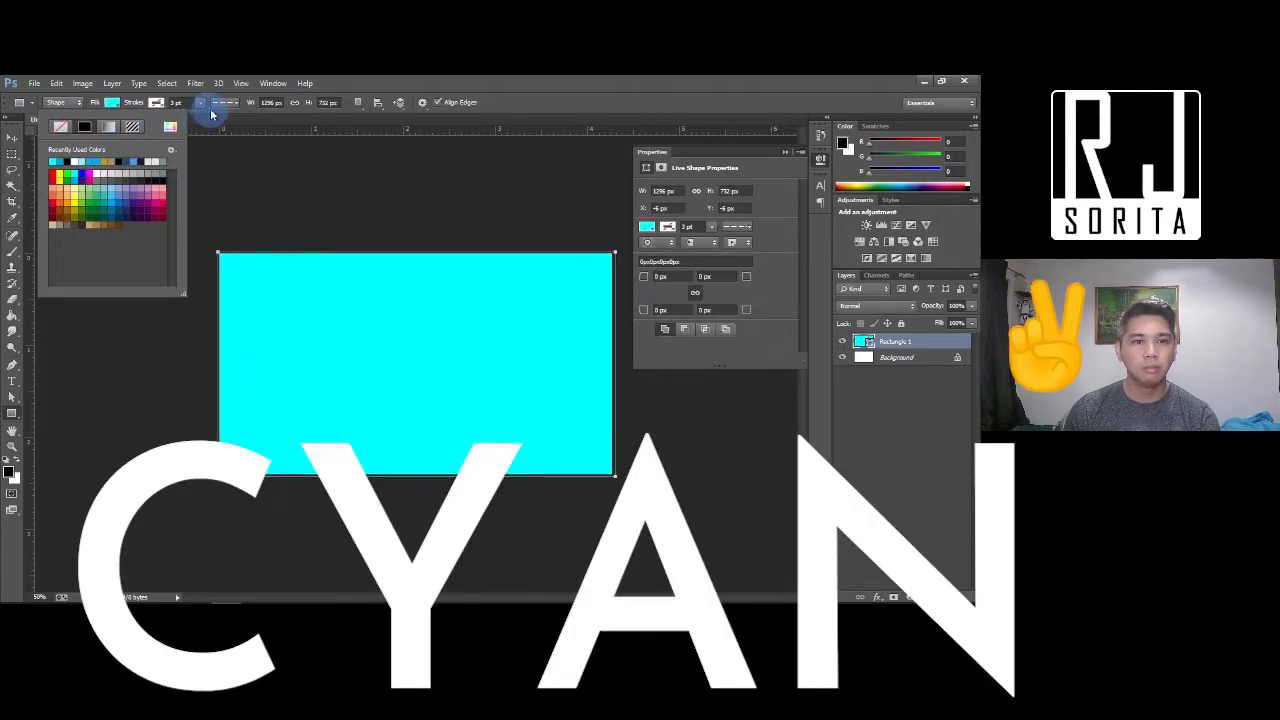
Add the Background layer to the selection and recheck Rectangle 1's fill colour
{"action": "left_click", "coordinate": [11, 139]}
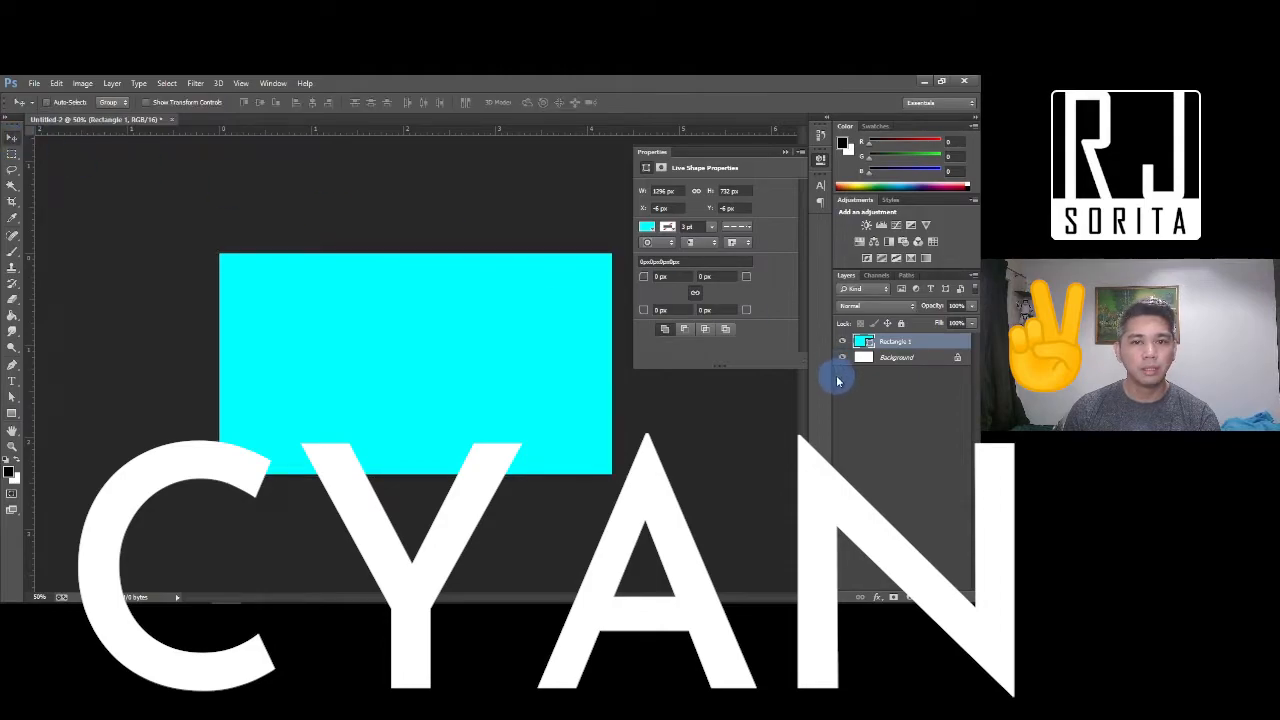
{"action": "left_click", "coordinate": [858, 357], "text": "shift"}
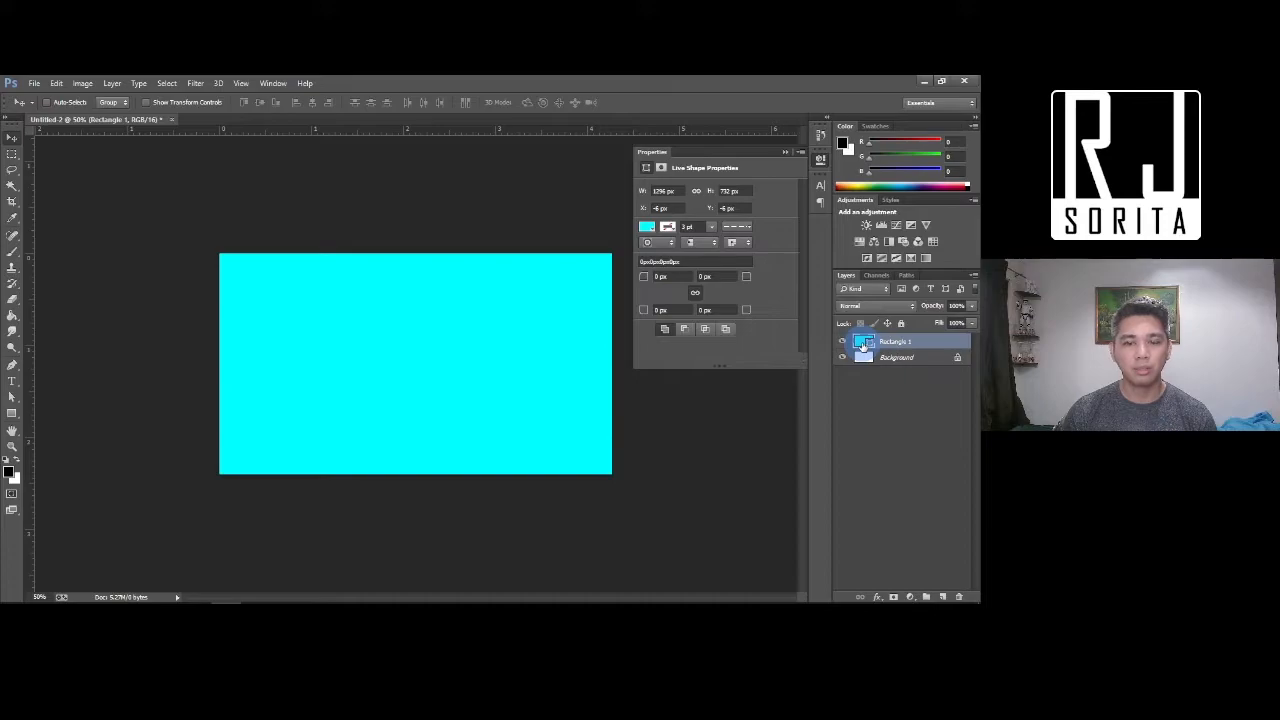
{"action": "left_click", "coordinate": [12, 415]}
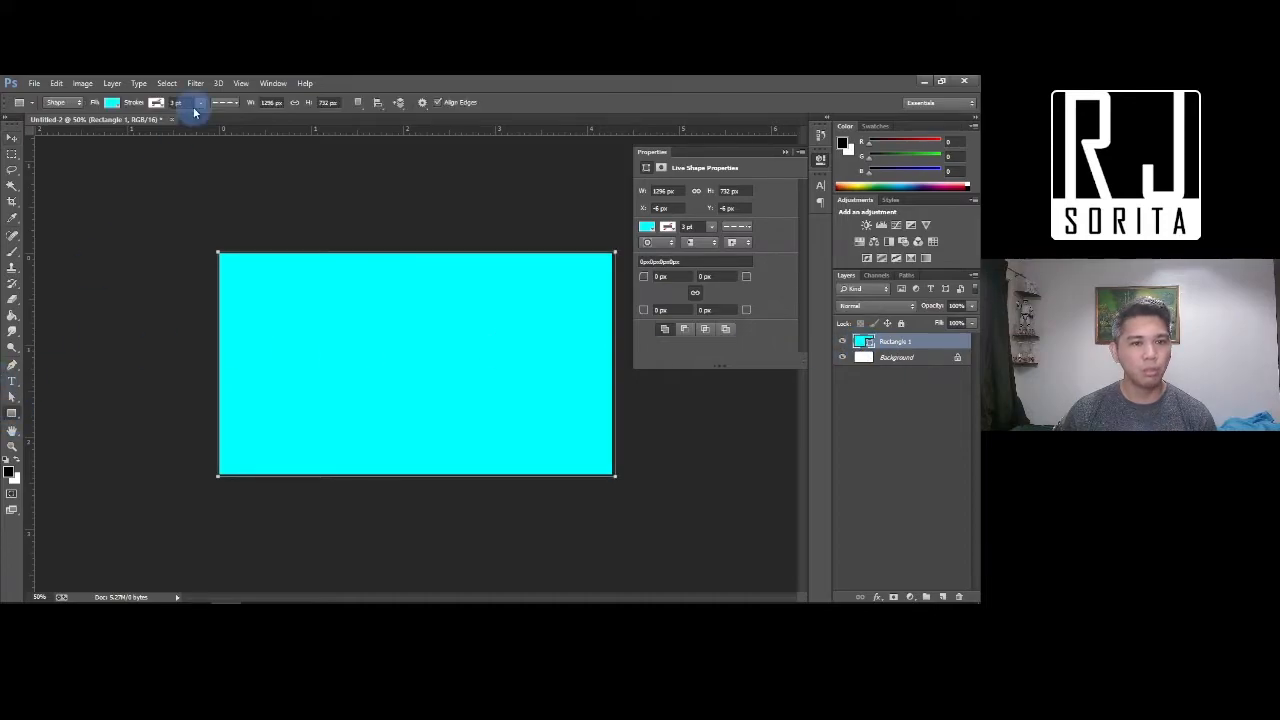
{"action": "left_click", "coordinate": [116, 104]}
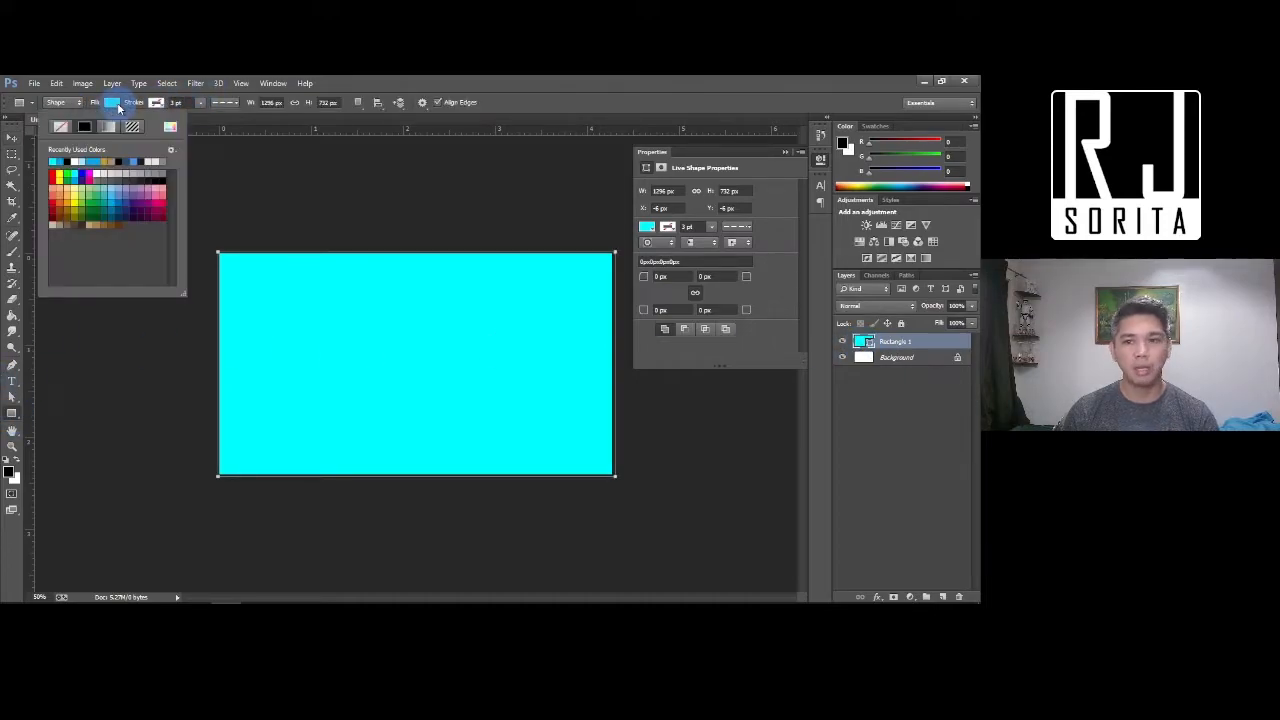
{"action": "key", "text": "Escape"}
{"action": "left_click", "coordinate": [862, 343]}
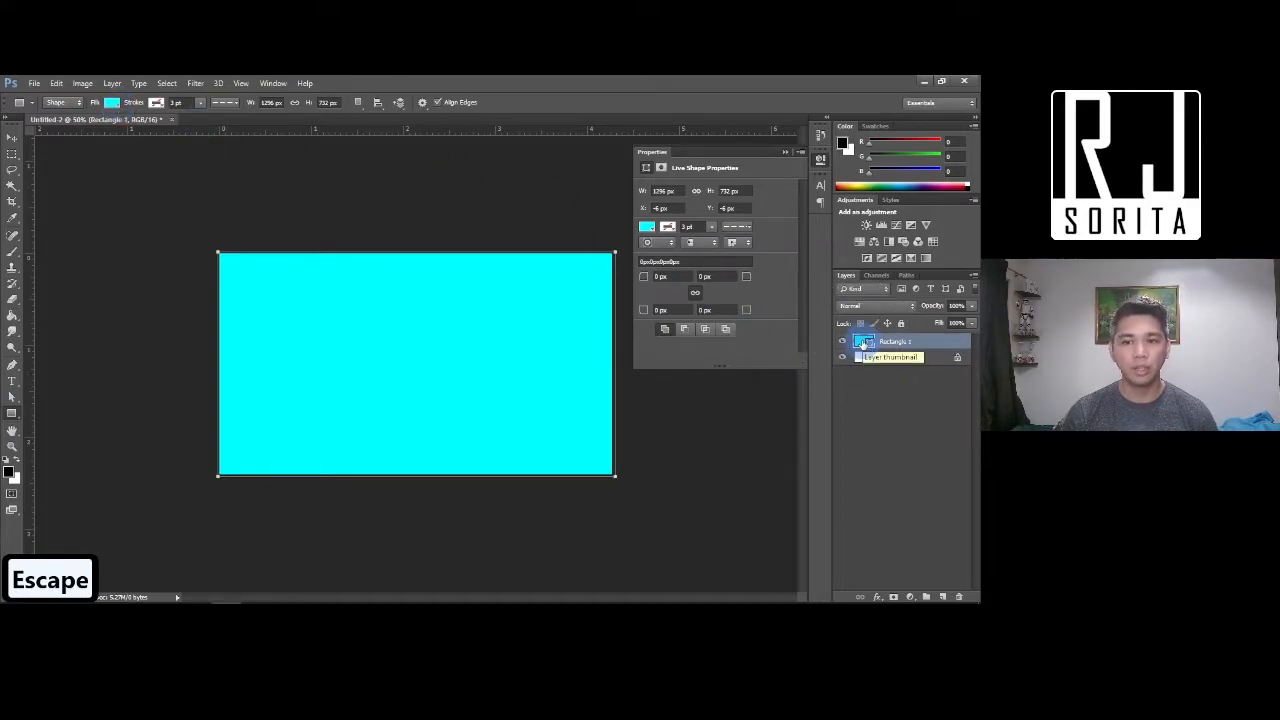
Recolour Rectangle 1's fill to a darker, softer cyan in the Color Picker
{"action": "double_click", "coordinate": [862, 343]}
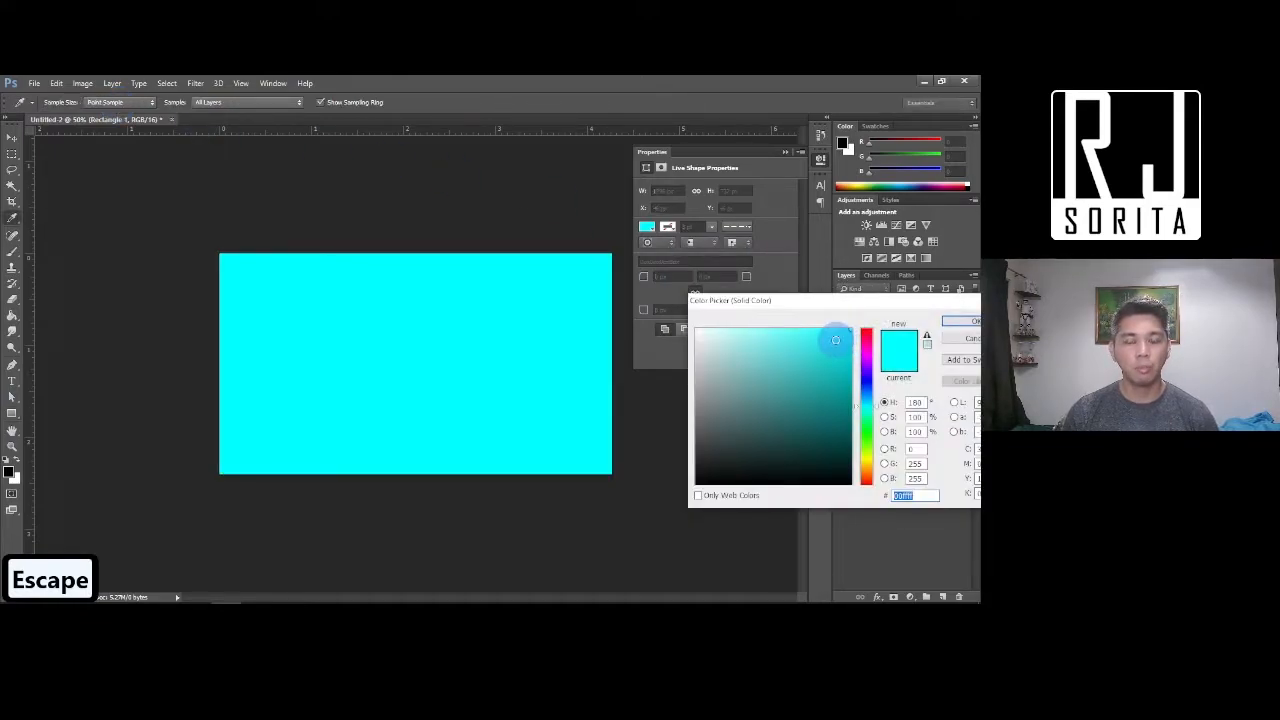
{"action": "left_click", "coordinate": [866, 430]}
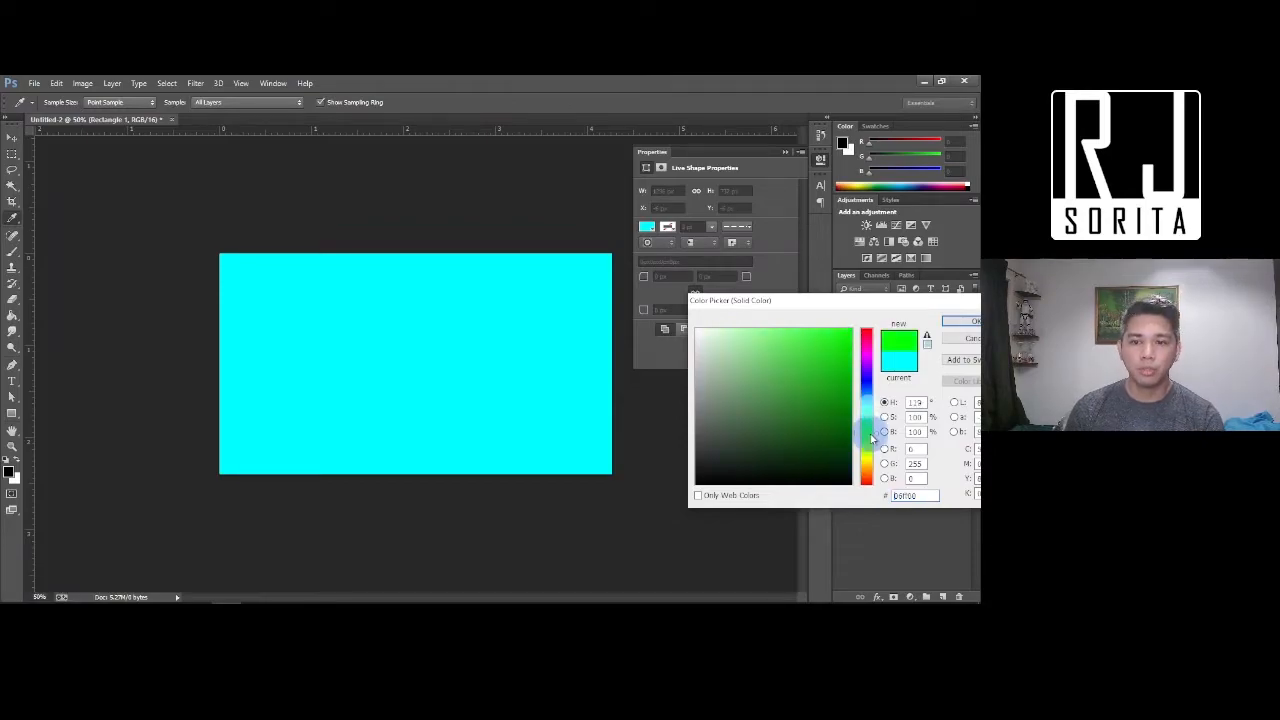
{"action": "left_click", "coordinate": [829, 420]}
{"action": "left_click", "coordinate": [775, 345]}
{"action": "left_click", "coordinate": [840, 338]}
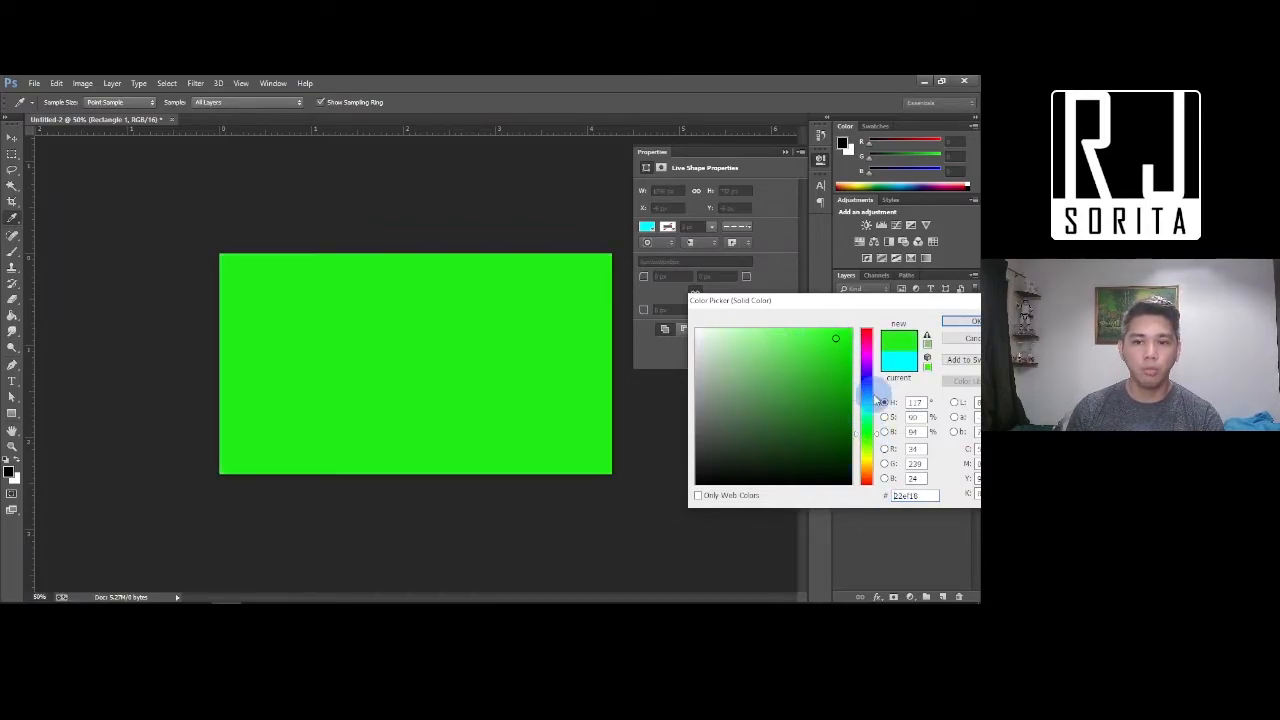
{"action": "left_click", "coordinate": [866, 405]}
{"action": "left_click", "coordinate": [820, 360]}
{"action": "left_click", "coordinate": [963, 328]}
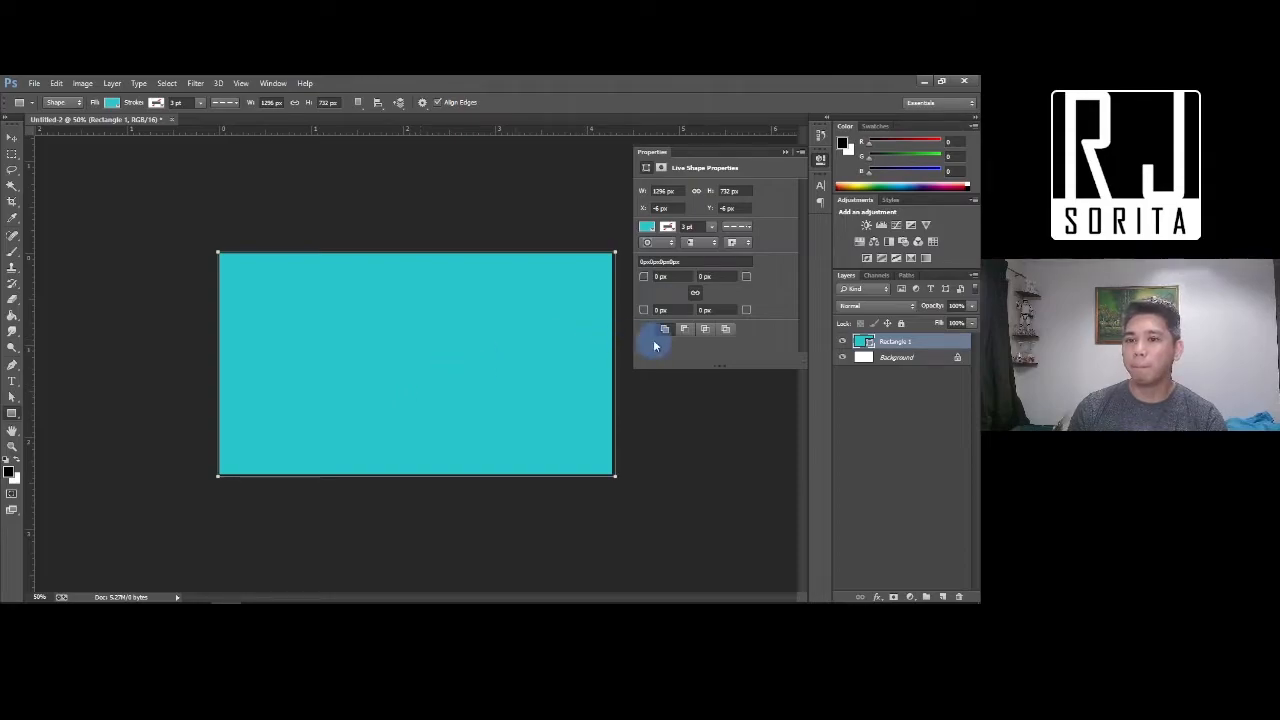
Enable a Gradient Overlay on Rectangle 1 through Blending Options and open its Gradient Editor
{"action": "right_click", "coordinate": [920, 345]}
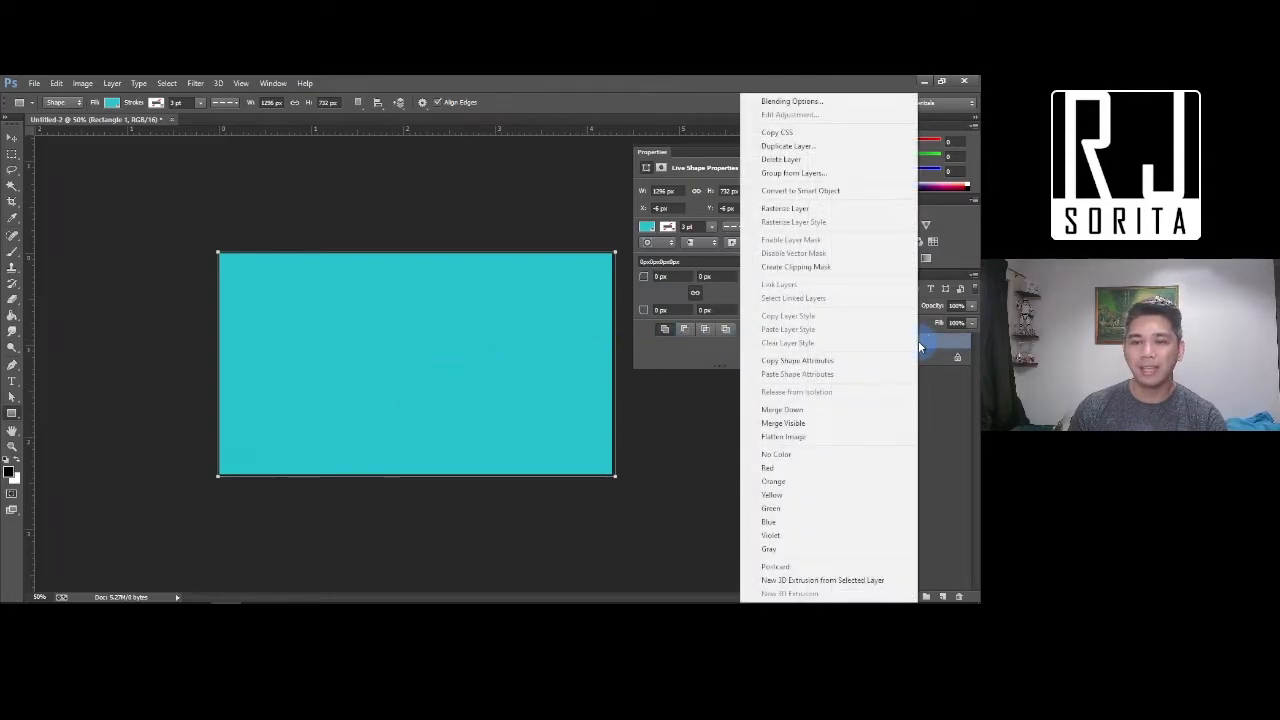
{"action": "left_click", "coordinate": [808, 103]}
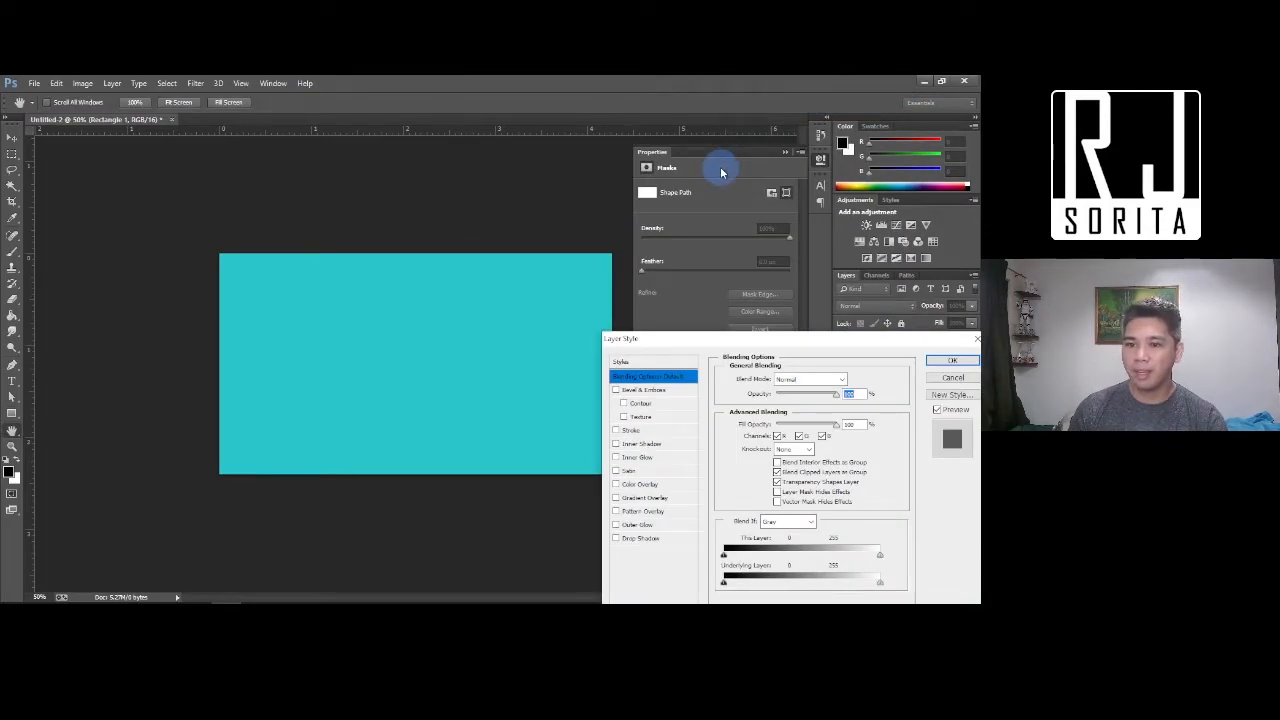
{"action": "left_click", "coordinate": [625, 499]}
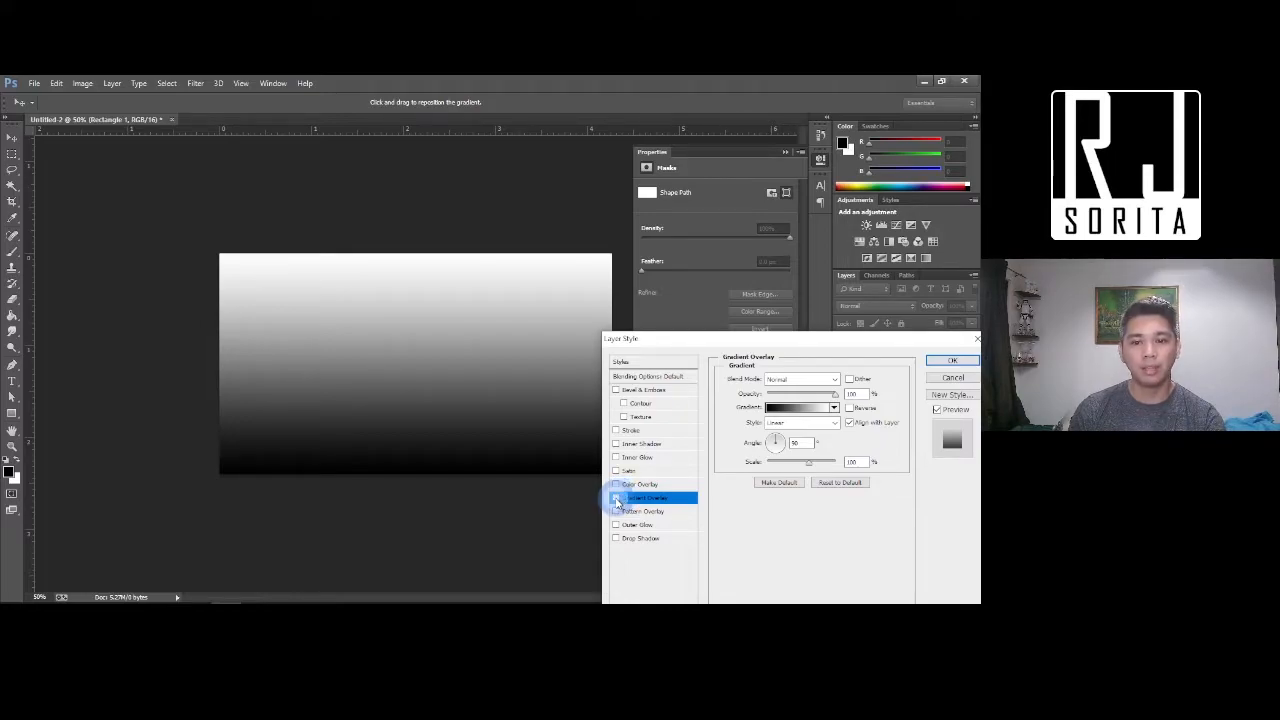
{"action": "left_click", "coordinate": [616, 498]}
{"action": "left_click", "coordinate": [616, 498]}
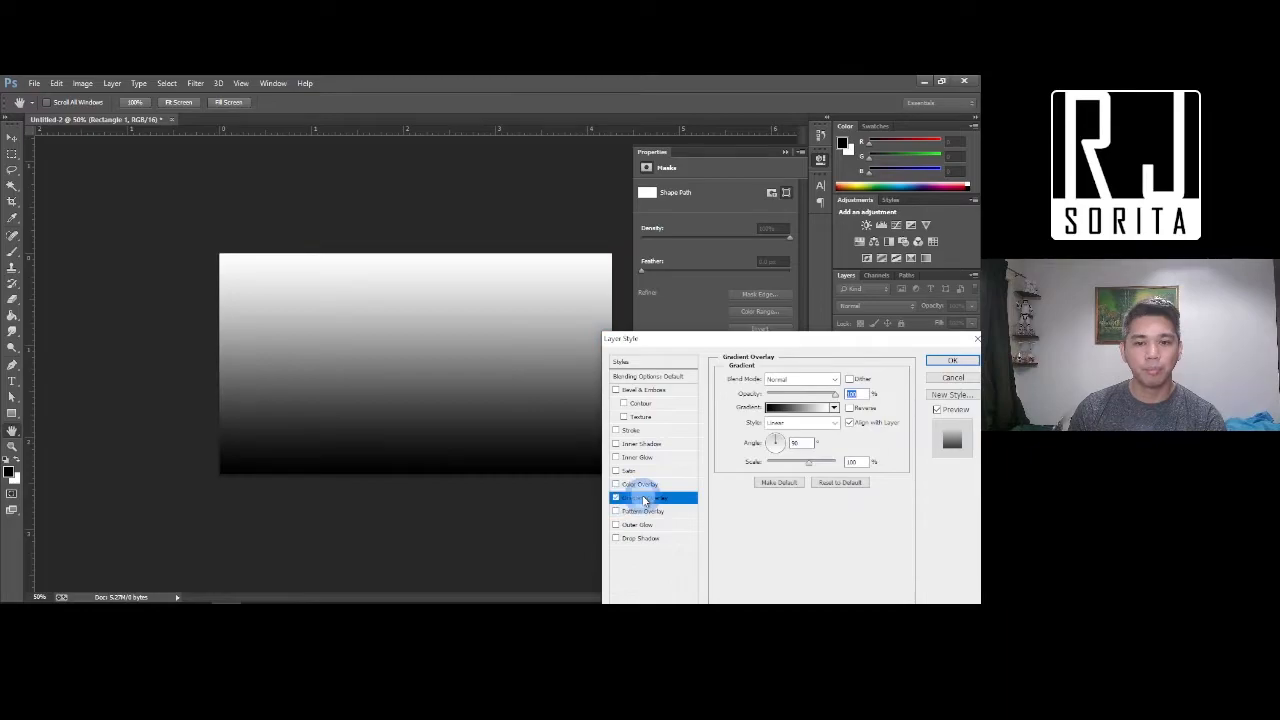
{"action": "left_click", "coordinate": [779, 410]}
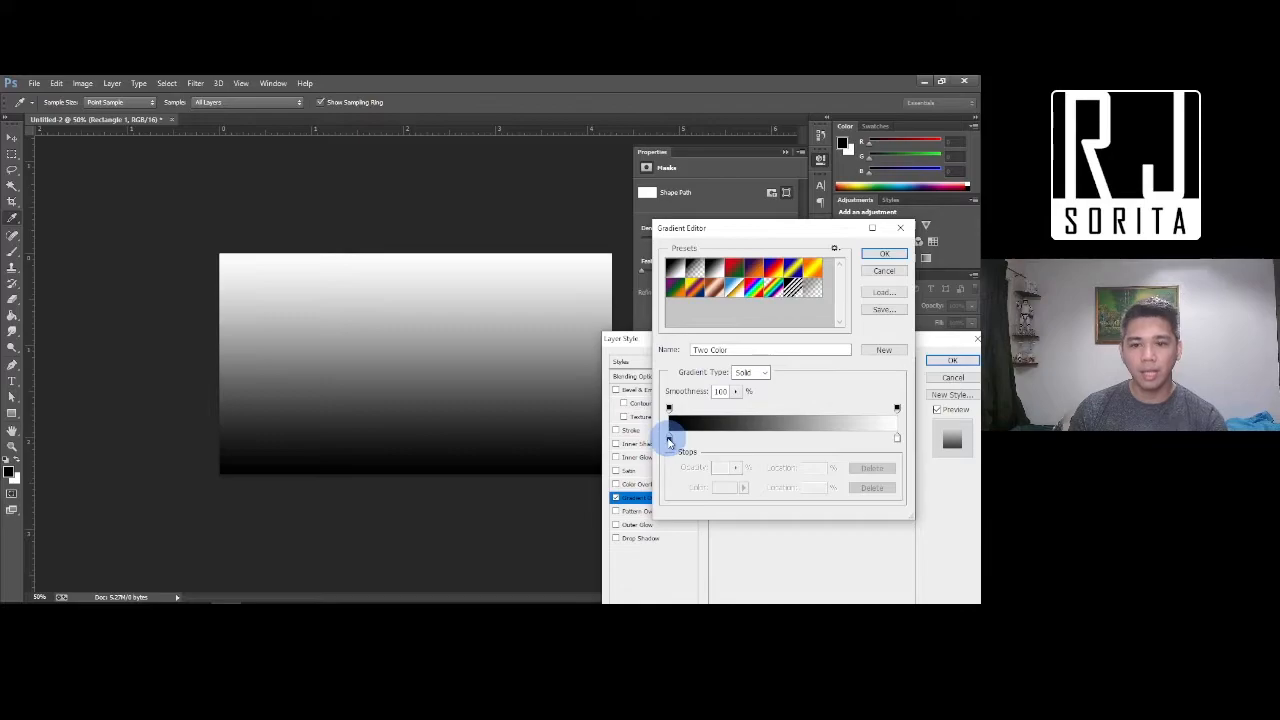
Change the gradient's black starting stop to bright blue
{"action": "left_click", "coordinate": [899, 440]}
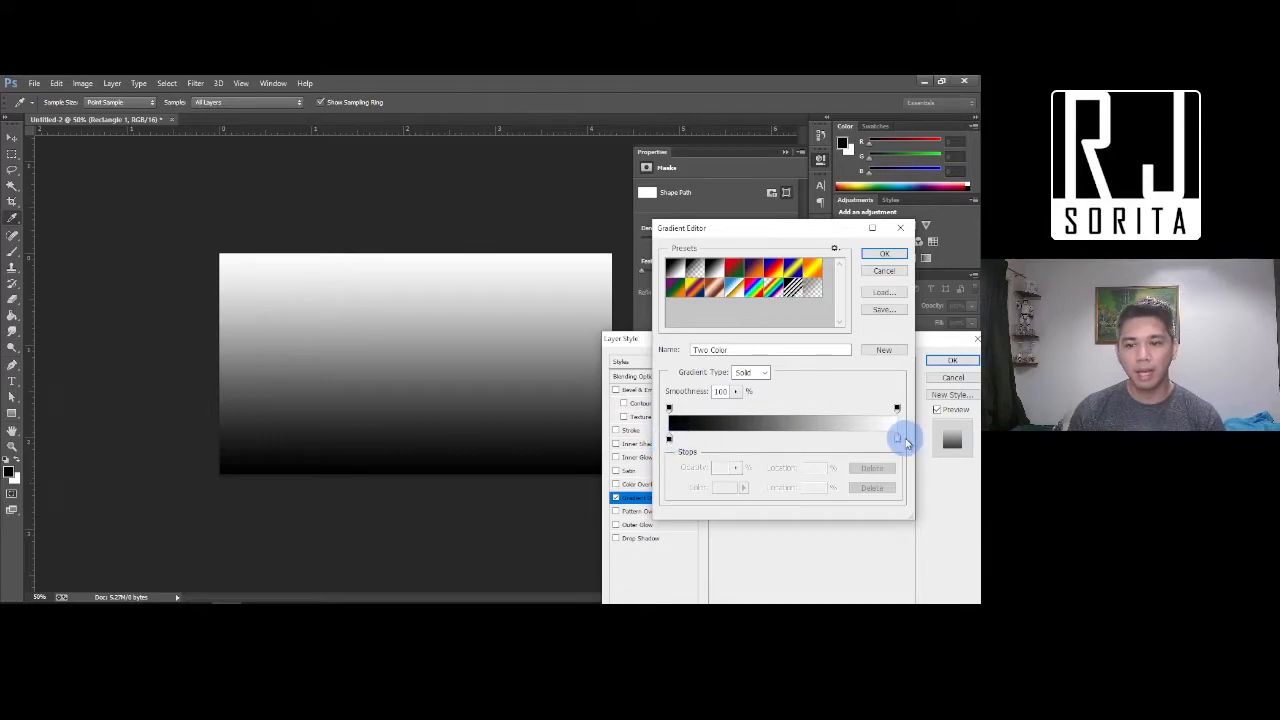
{"action": "left_click", "coordinate": [669, 440]}
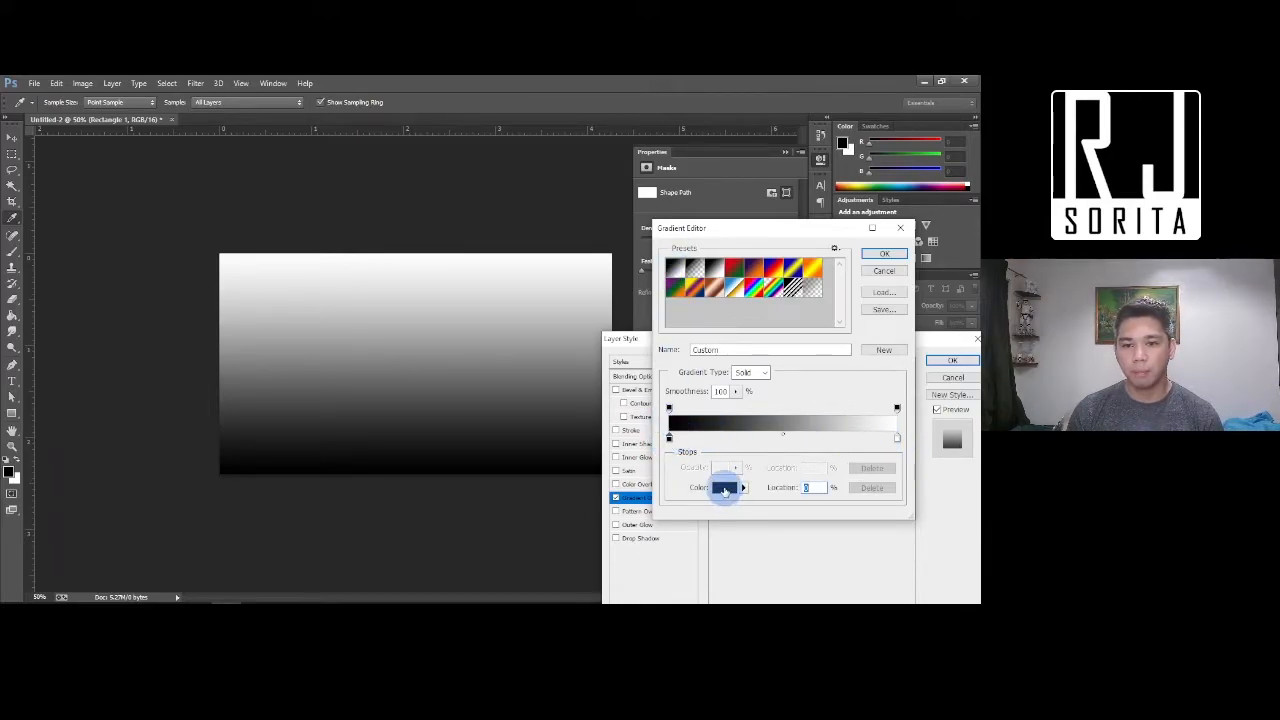
{"action": "left_click", "coordinate": [726, 488]}
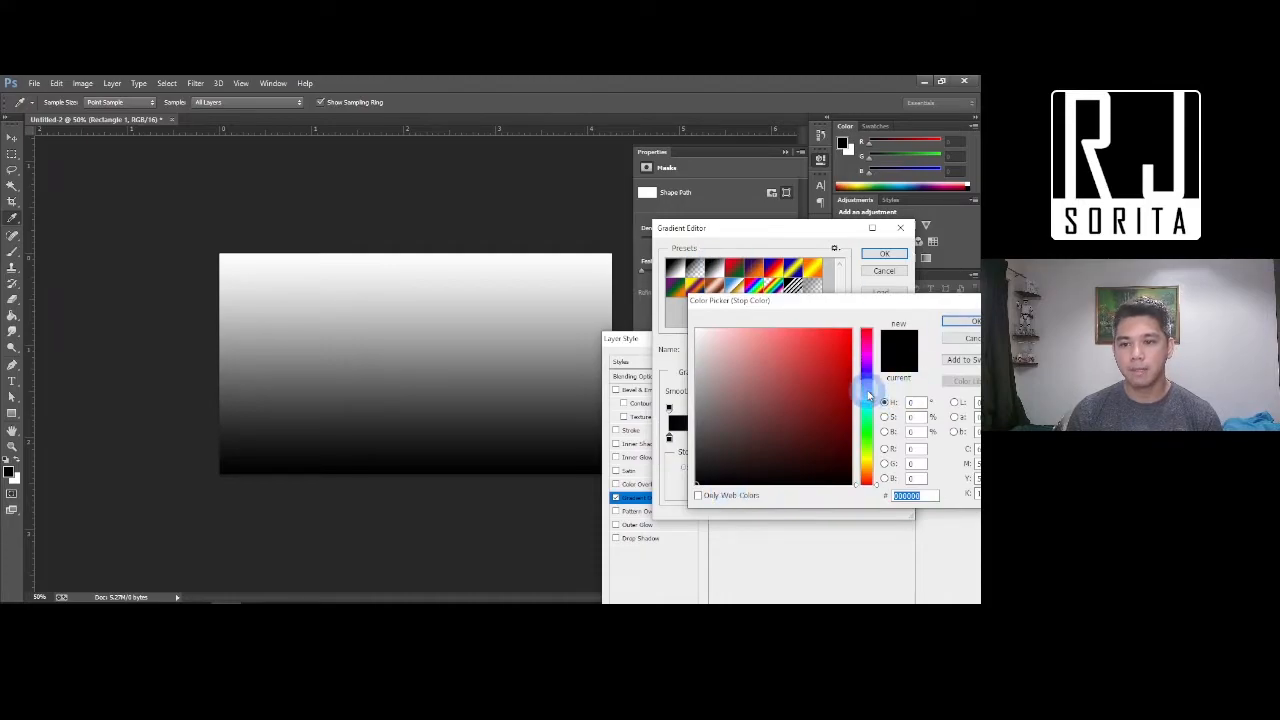
{"action": "left_click", "coordinate": [848, 336]}
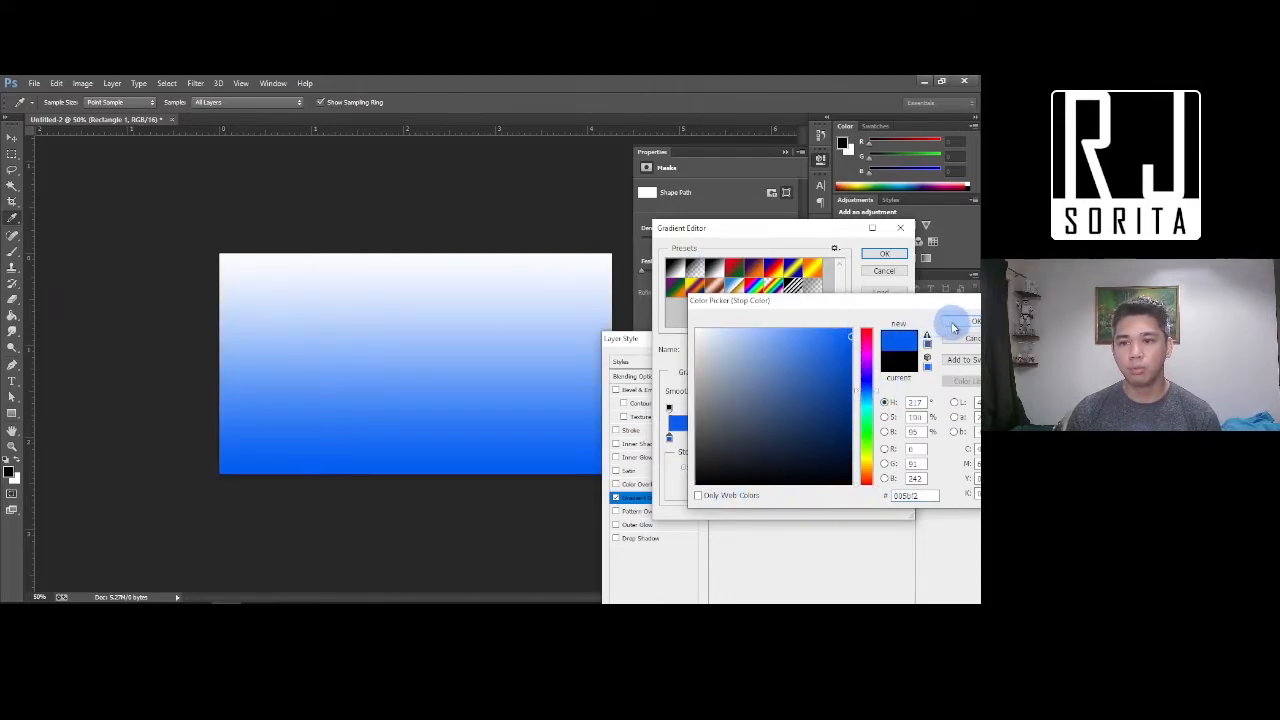
{"action": "left_click", "coordinate": [958, 321]}
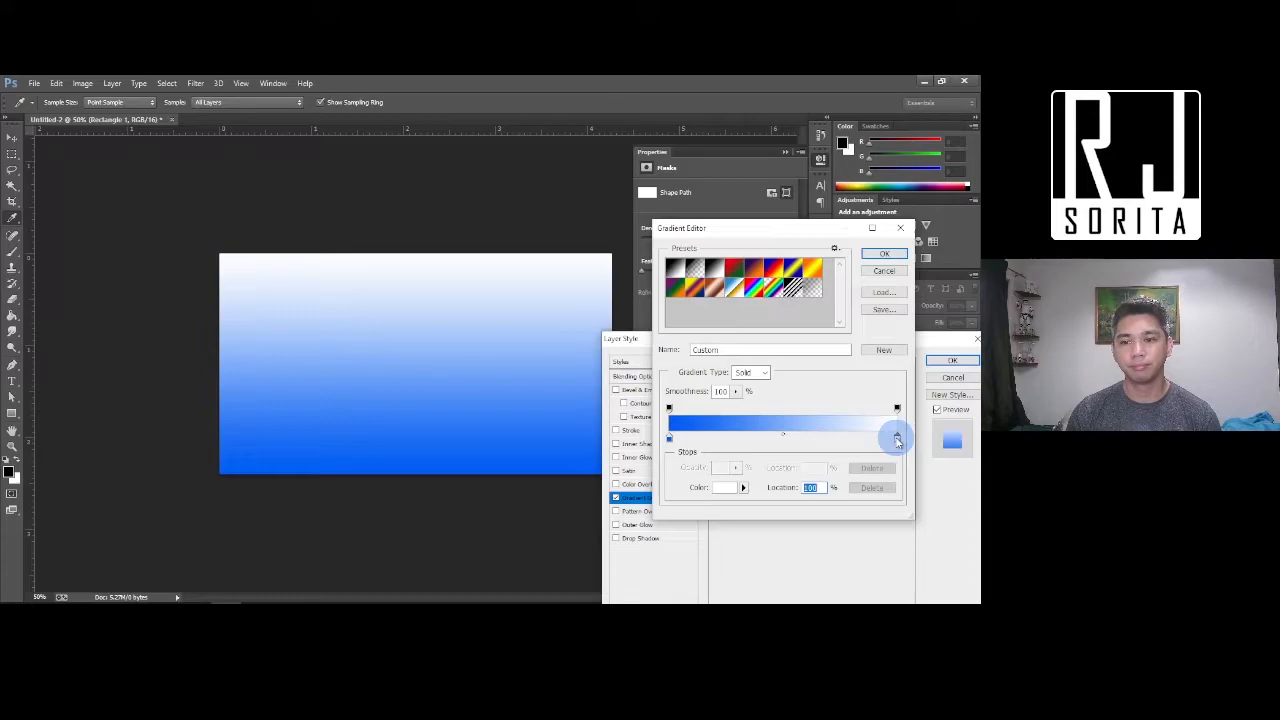
Change the white end stop to dark blue and accept the edited gradient
{"action": "left_click", "coordinate": [722, 488]}
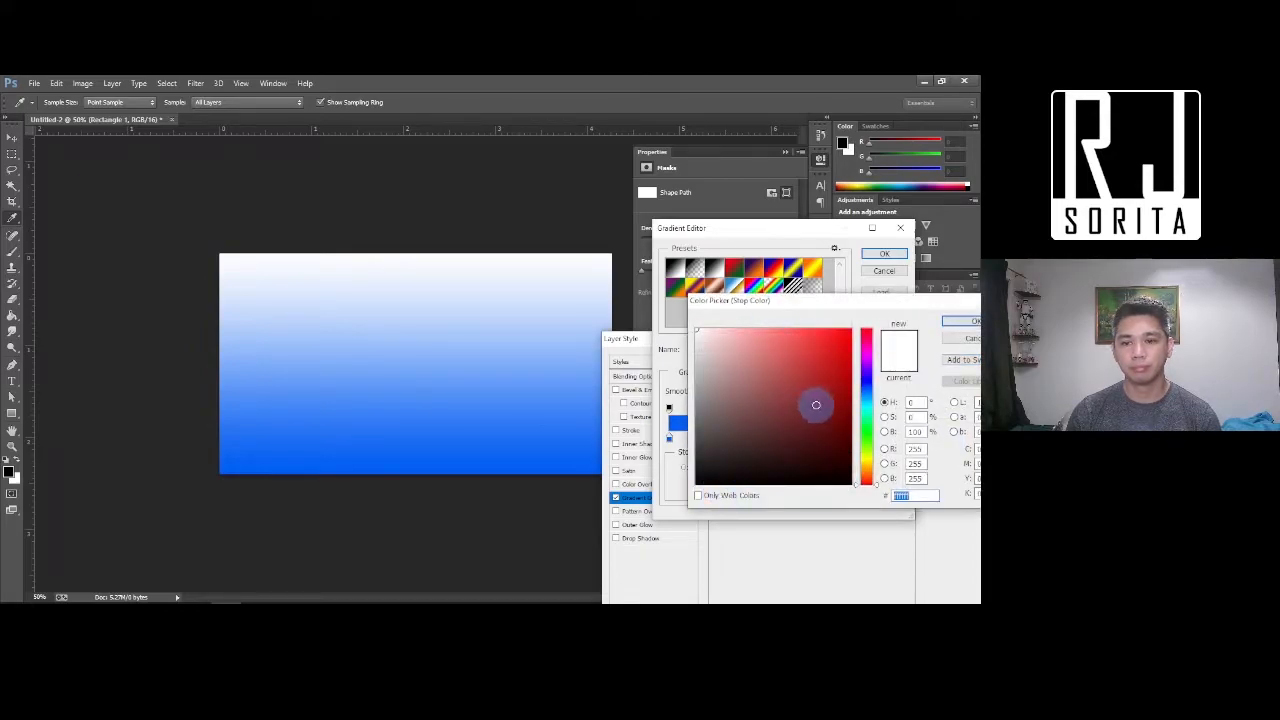
{"action": "left_click", "coordinate": [866, 393]}
{"action": "left_click", "coordinate": [814, 399]}
{"action": "left_click", "coordinate": [819, 406]}
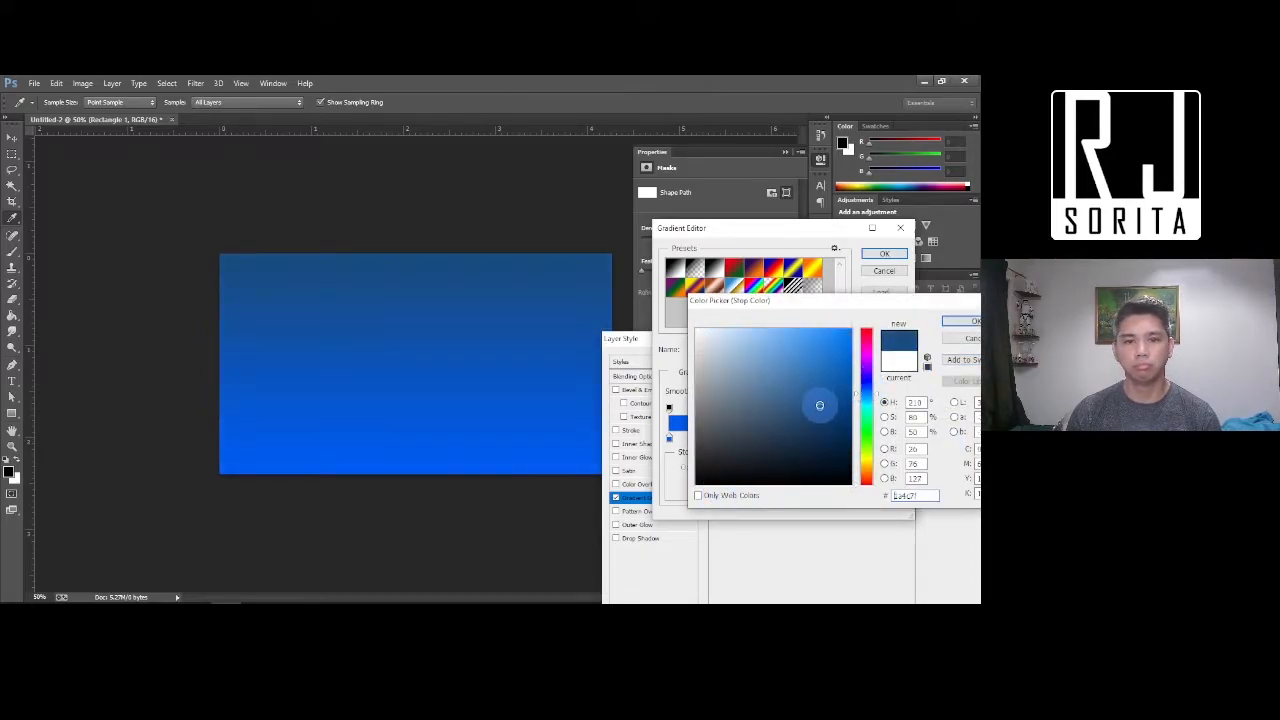
{"action": "left_click", "coordinate": [965, 330]}
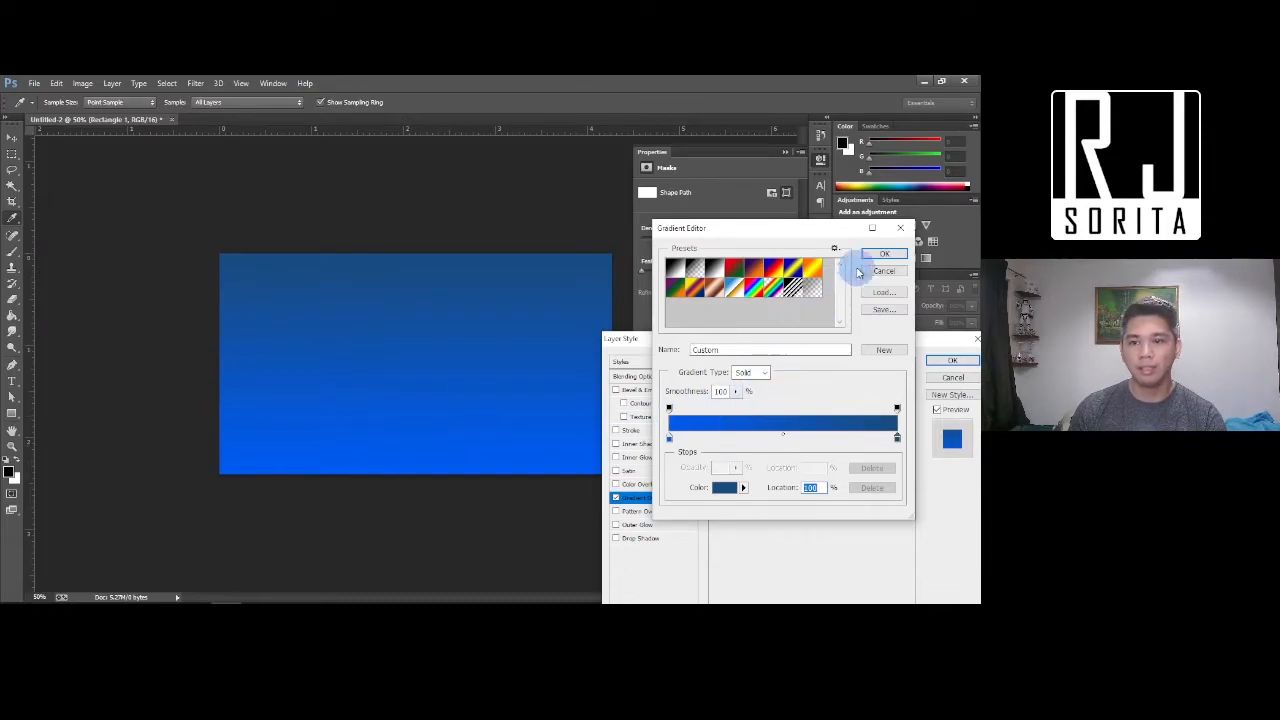
{"action": "left_click", "coordinate": [884, 255]}
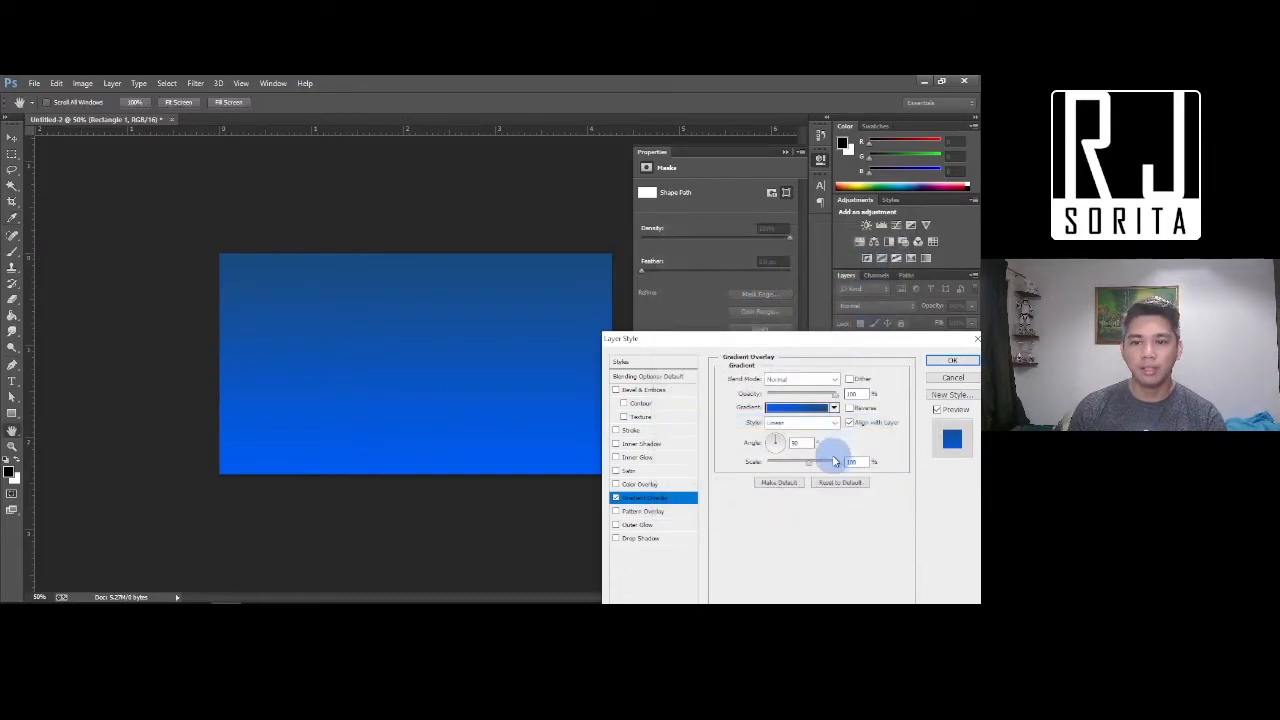
Adjust the gradient overlay's angle and toggle its reverse direction
{"action": "mouse_move", "coordinate": [777, 443]}
{"action": "left_mouse_down"}
{"action": "mouse_move", "coordinate": [786, 438]}
{"action": "mouse_move", "coordinate": [766, 452]}
{"action": "mouse_move", "coordinate": [782, 441]}
{"action": "left_mouse_up"}
{"action": "left_click", "coordinate": [850, 409]}
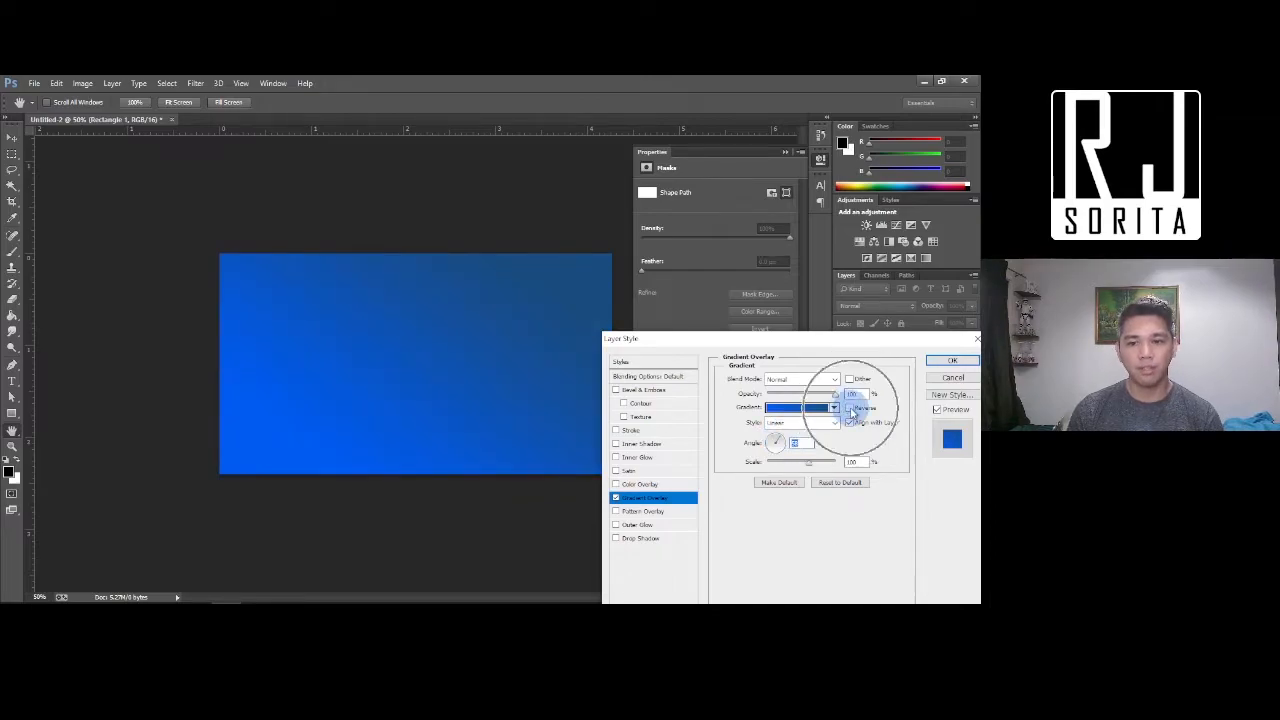
{"action": "left_click", "coordinate": [851, 410]}
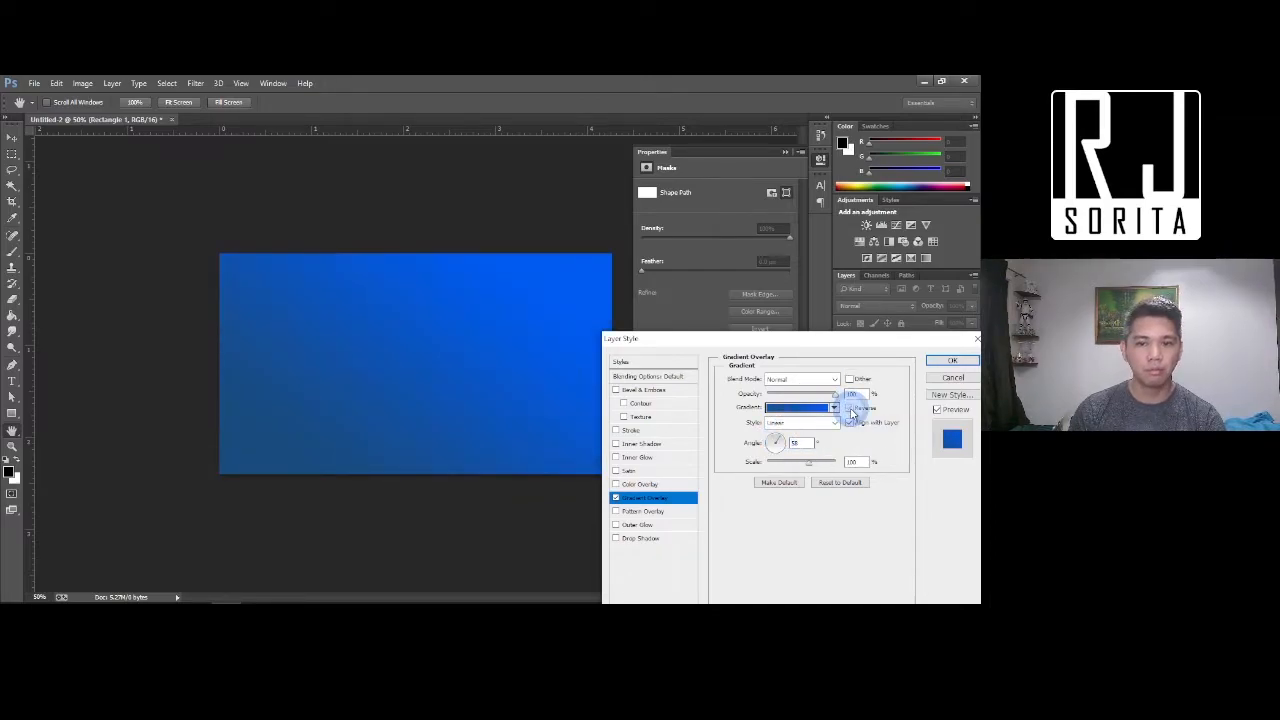
{"action": "left_click", "coordinate": [851, 410]}
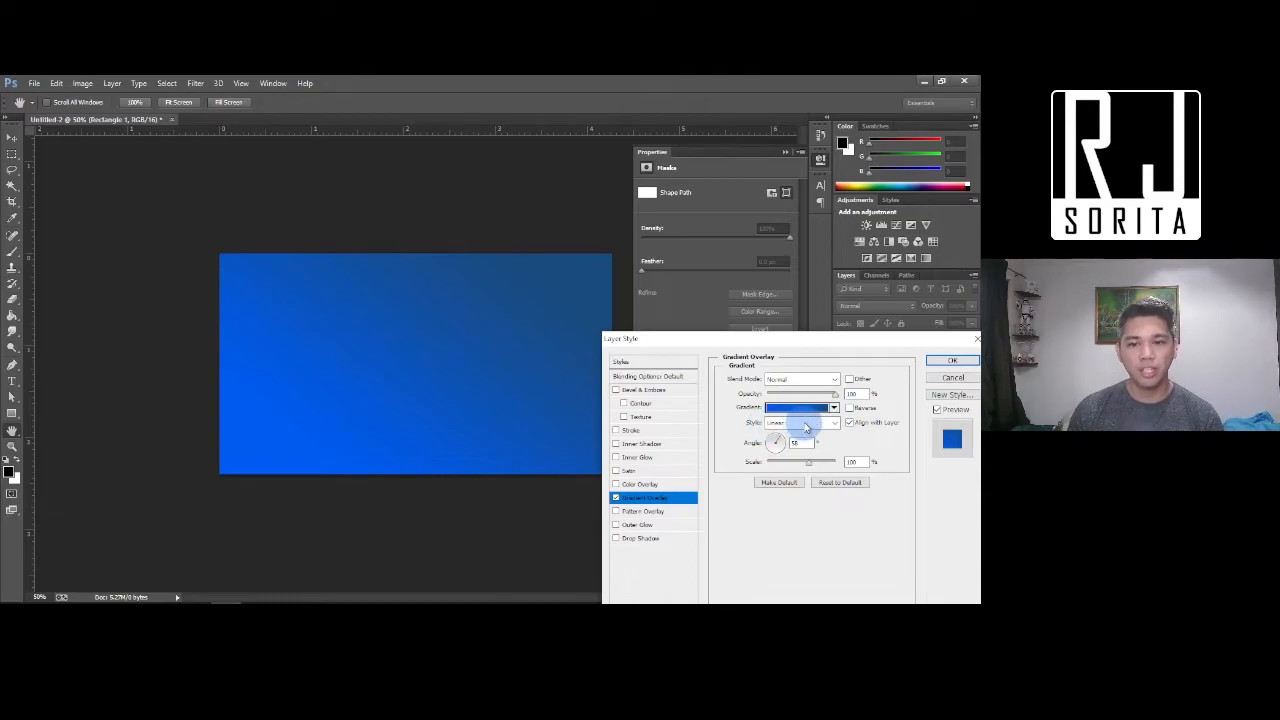
Make the gradient overlay radial, reduce its scale, and apply the style
{"action": "left_click", "coordinate": [806, 423]}
{"action": "left_click", "coordinate": [786, 445]}
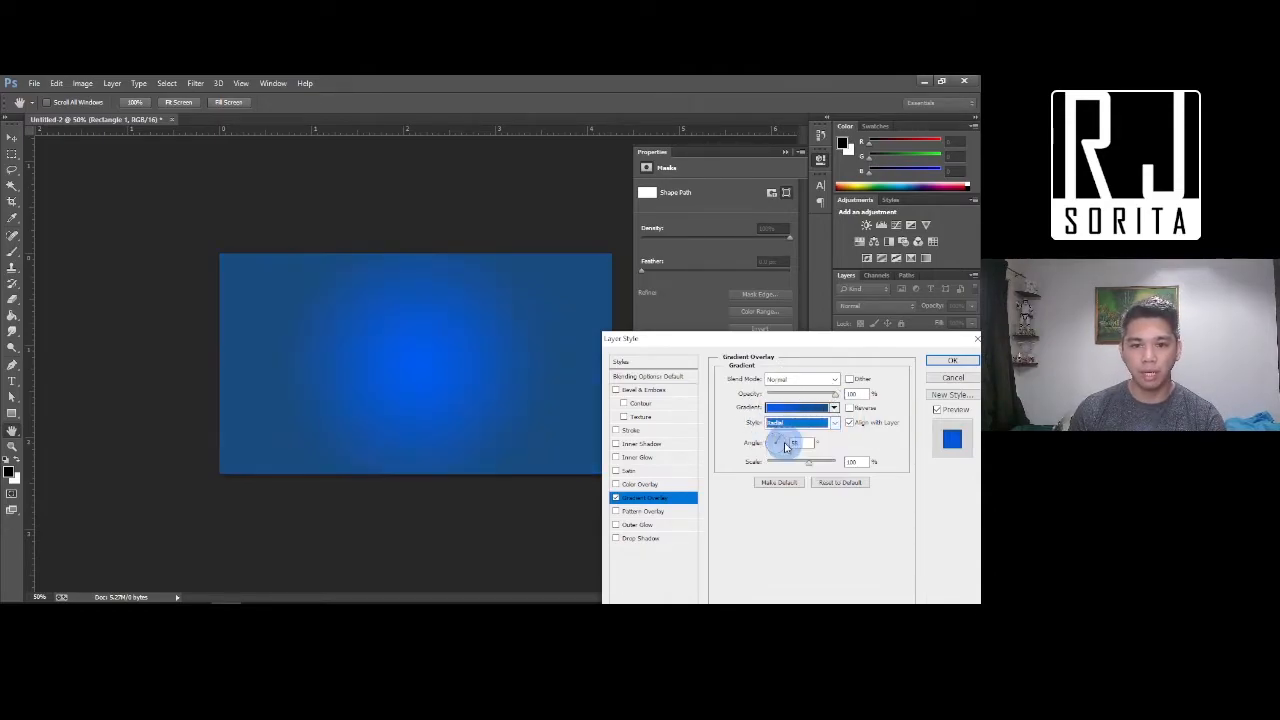
{"action": "left_click", "coordinate": [814, 466]}
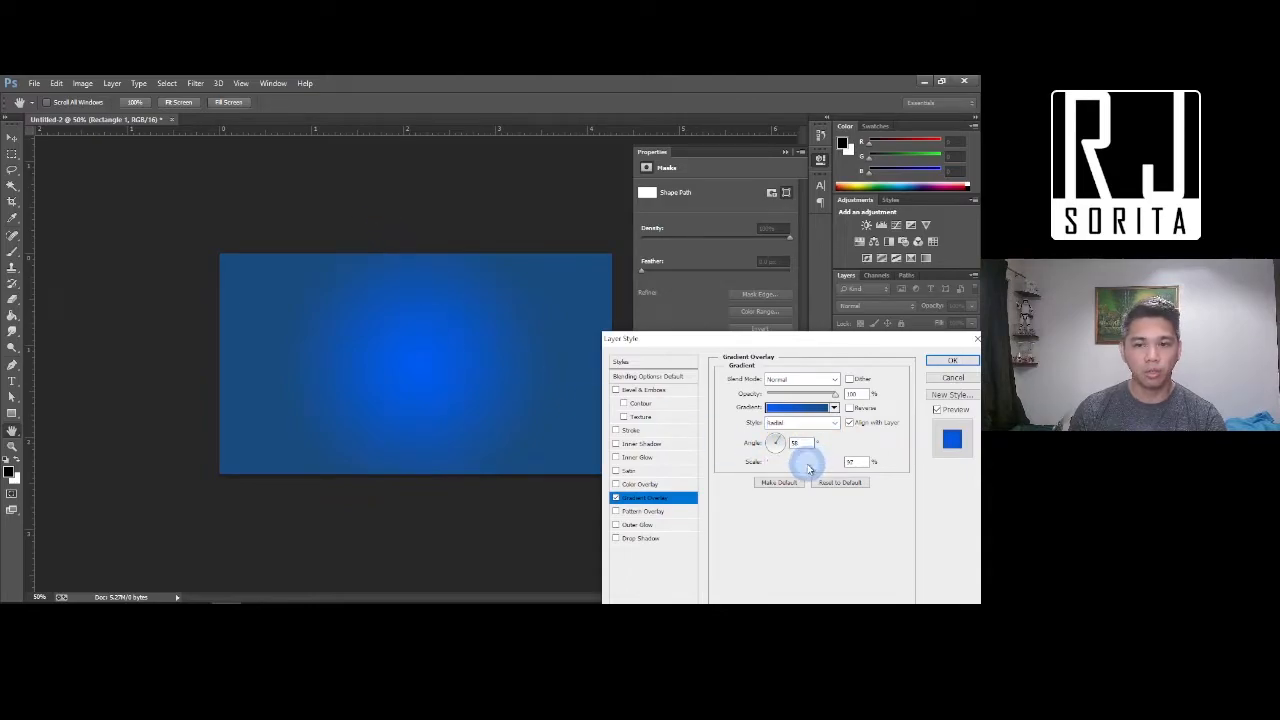
{"action": "mouse_move", "coordinate": [815, 470]}
{"action": "left_mouse_down"}
{"action": "mouse_move", "coordinate": [780, 470]}
{"action": "mouse_move", "coordinate": [823, 462]}
{"action": "left_mouse_up"}
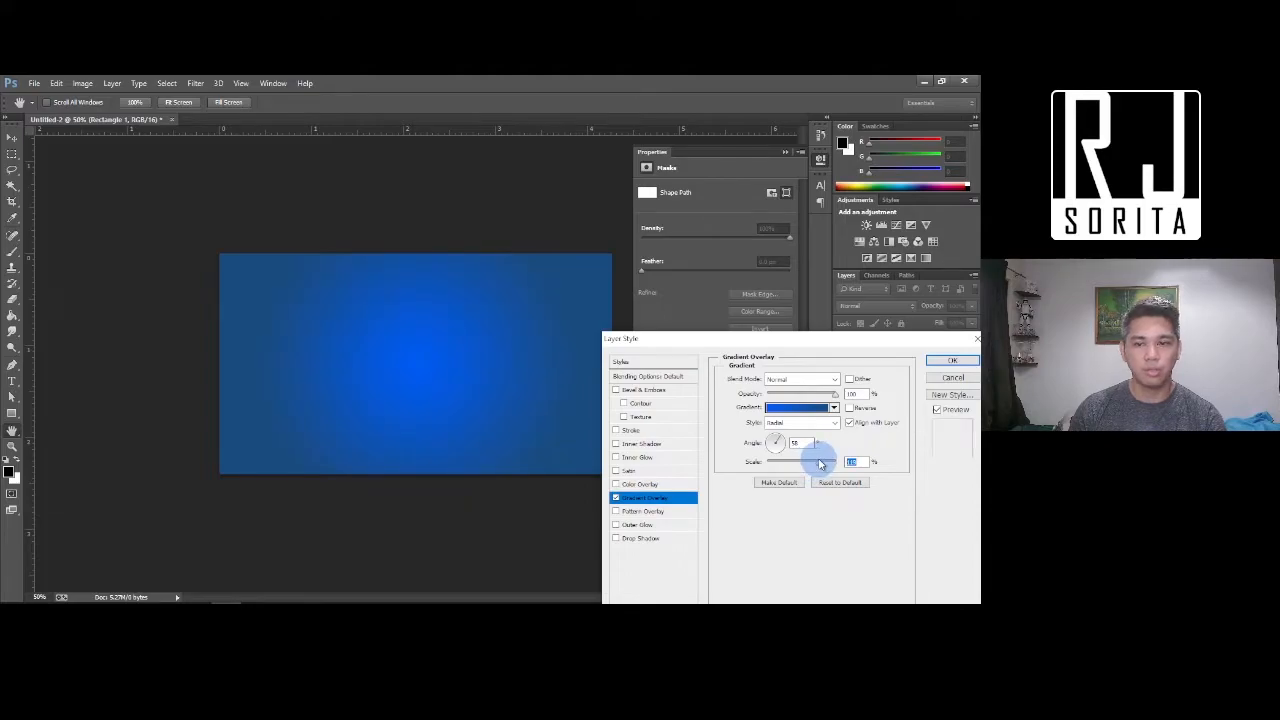
{"action": "left_click", "coordinate": [935, 364]}
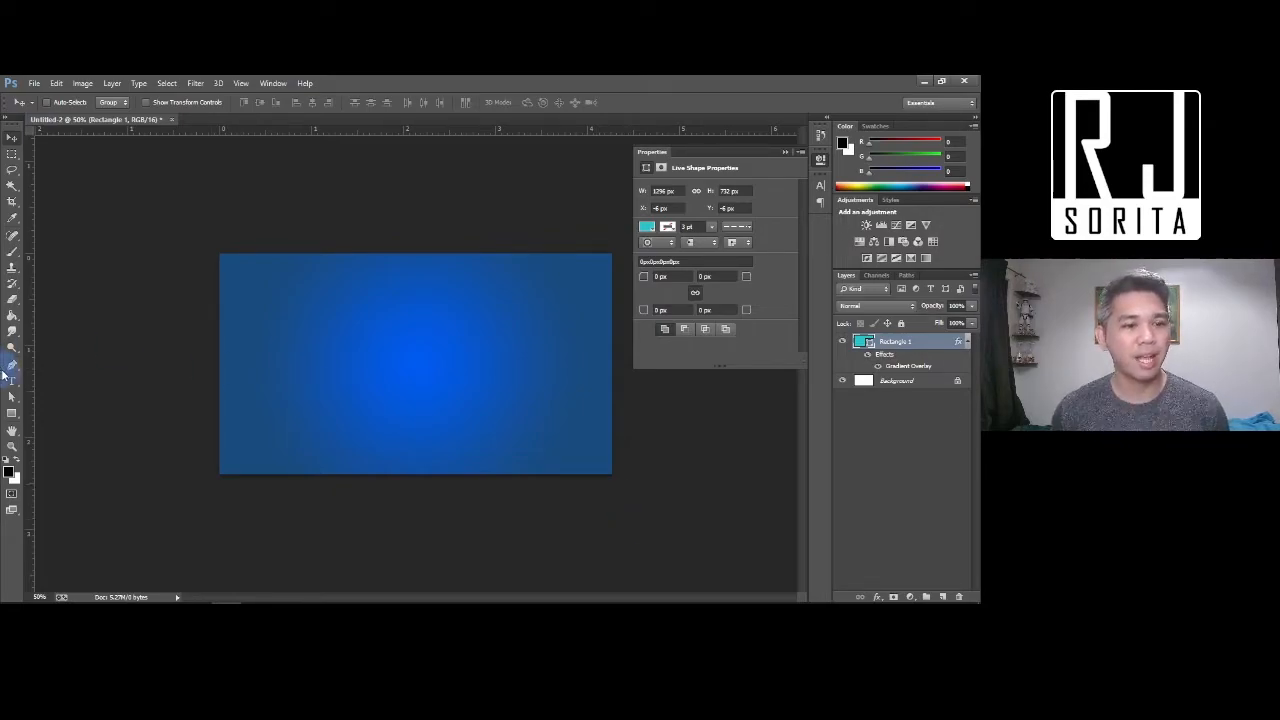
Draw a thin rectangular strip across the top of the banner
{"action": "left_click", "coordinate": [11, 414]}
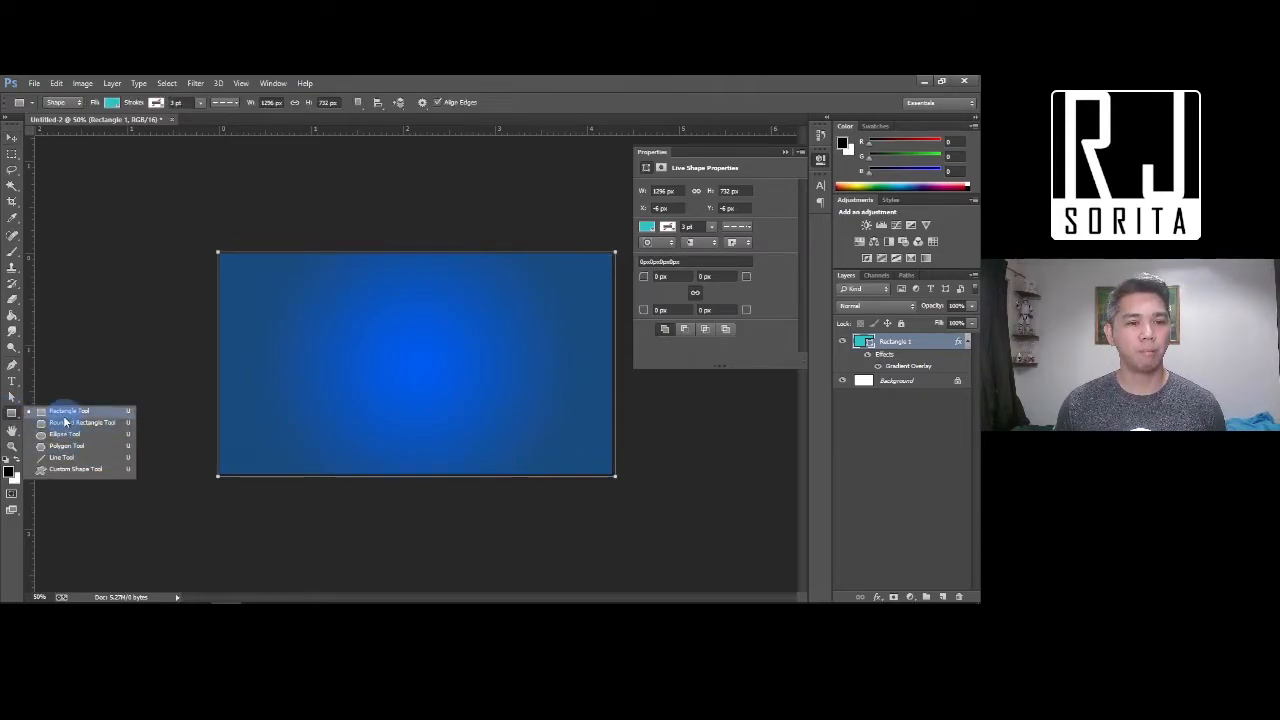
{"action": "left_click", "coordinate": [64, 418]}
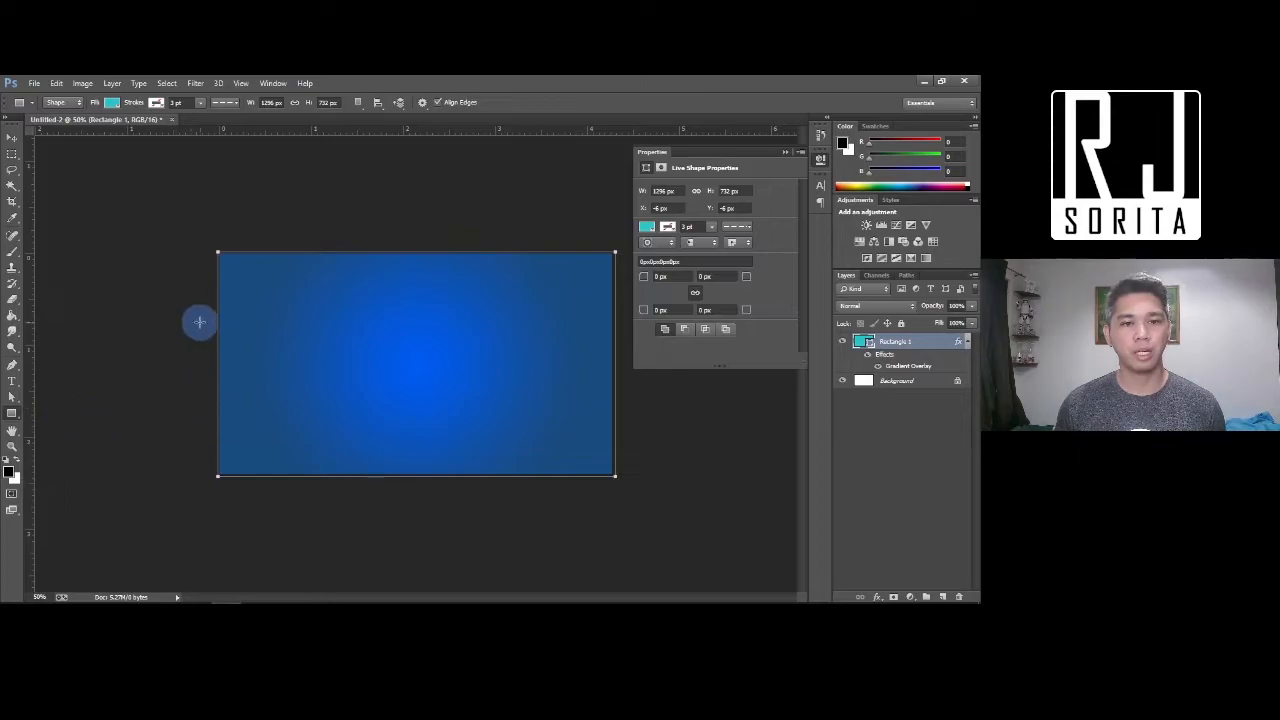
{"action": "left_click_drag", "start_coordinate": [218, 277], "coordinate": [607, 306]}
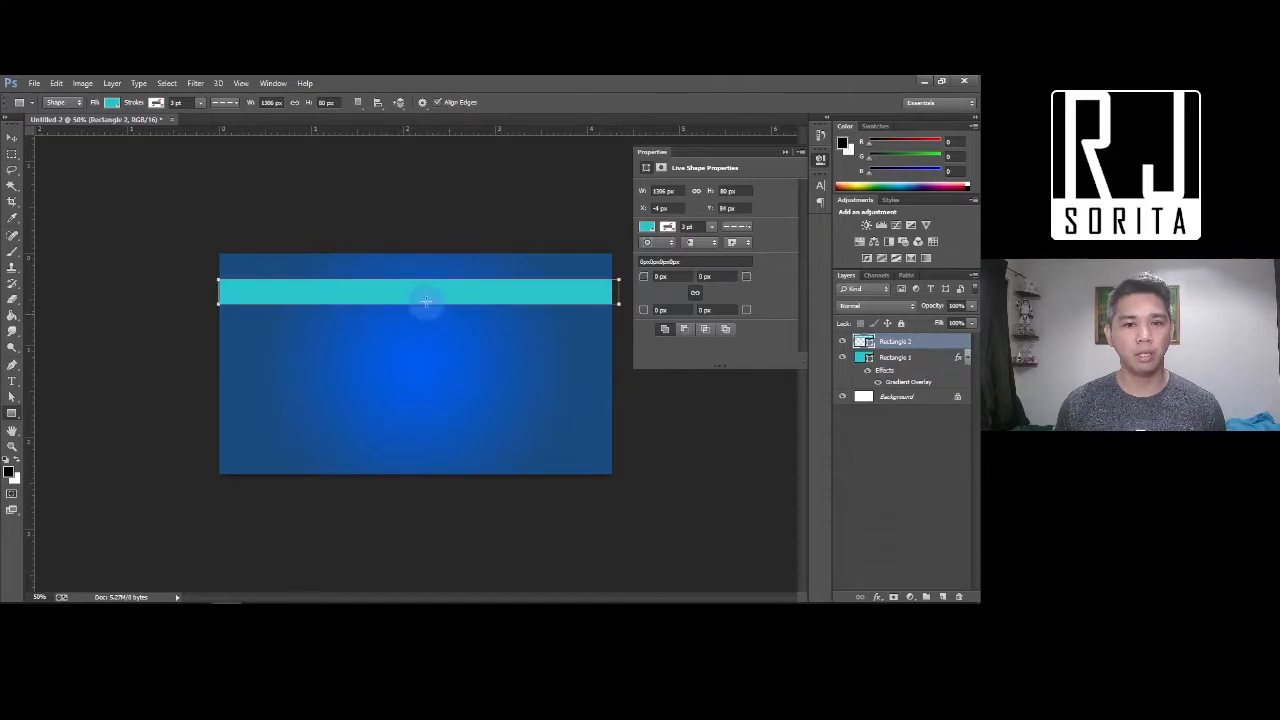
{"action": "left_click", "coordinate": [860, 356]}
{"action": "key", "text": "Escape"}
Fill the strip white and nudge it slightly lower on the banner
{"action": "double_click", "coordinate": [862, 341]}
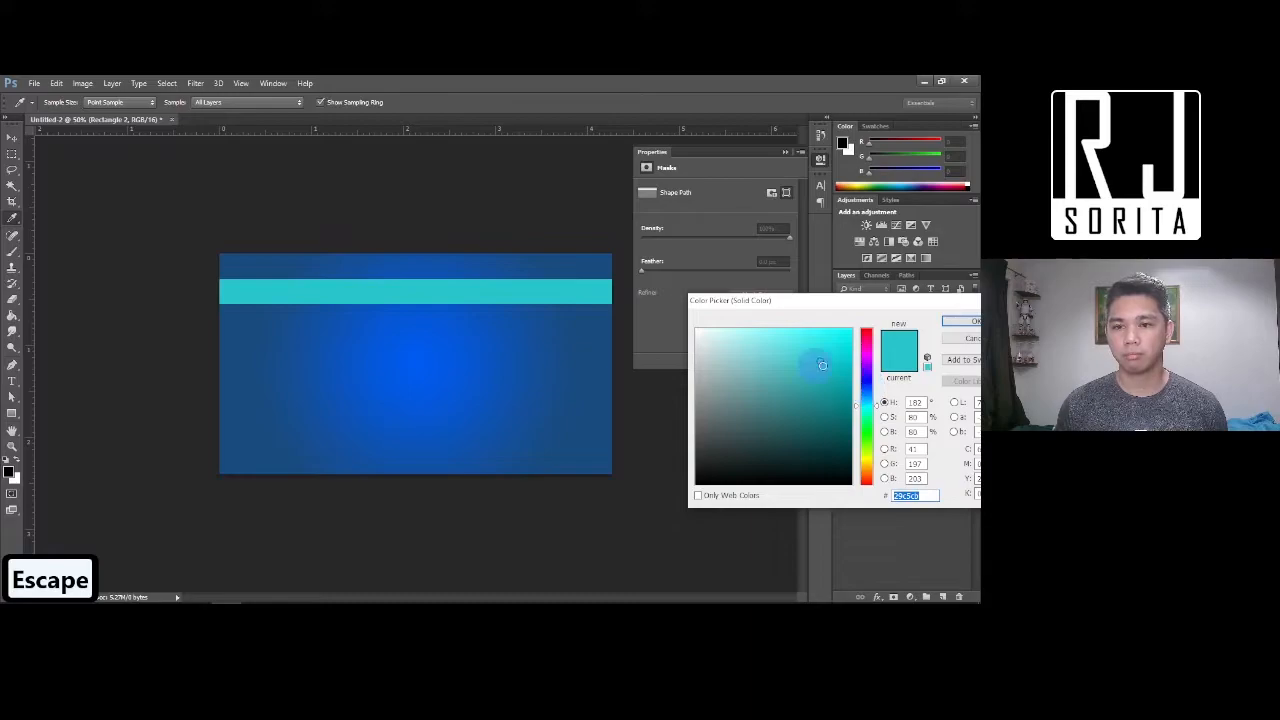
{"action": "left_click_drag", "start_coordinate": [828, 360], "coordinate": [557, 234]}
{"action": "left_click", "coordinate": [953, 325]}
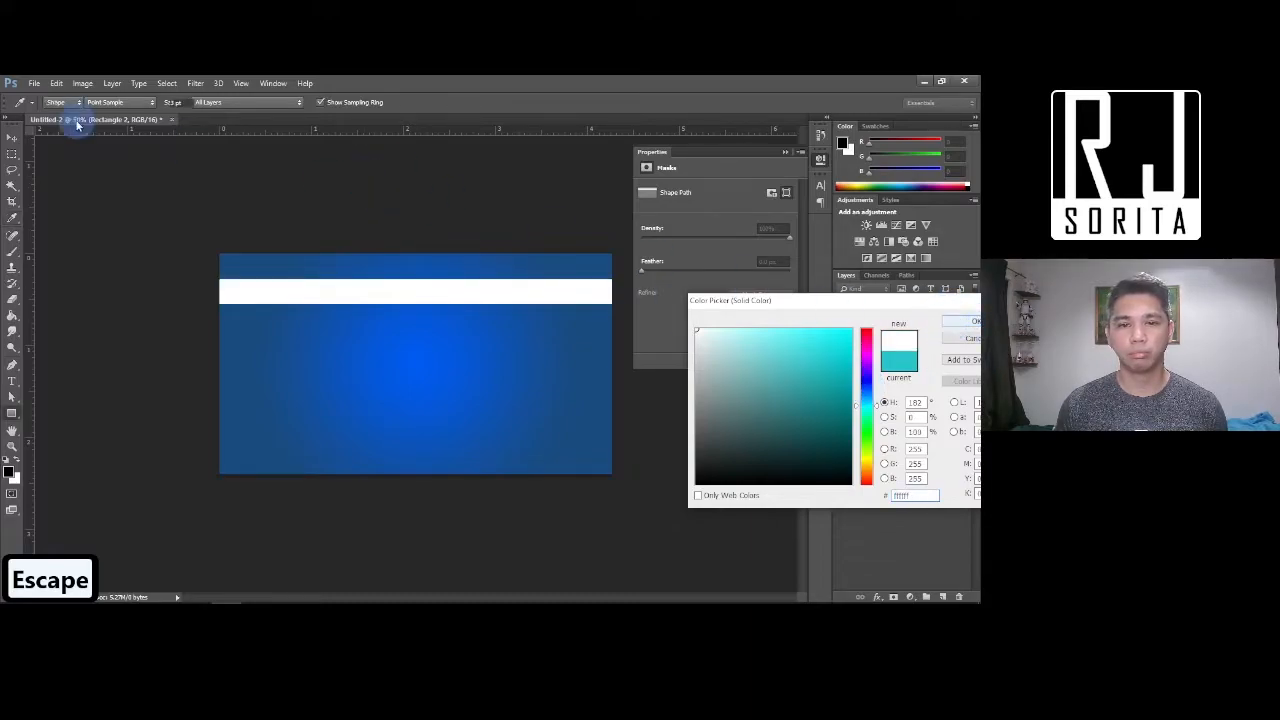
{"action": "left_click", "coordinate": [12, 137]}
{"action": "left_click_drag", "start_coordinate": [397, 307], "coordinate": [464, 319]}
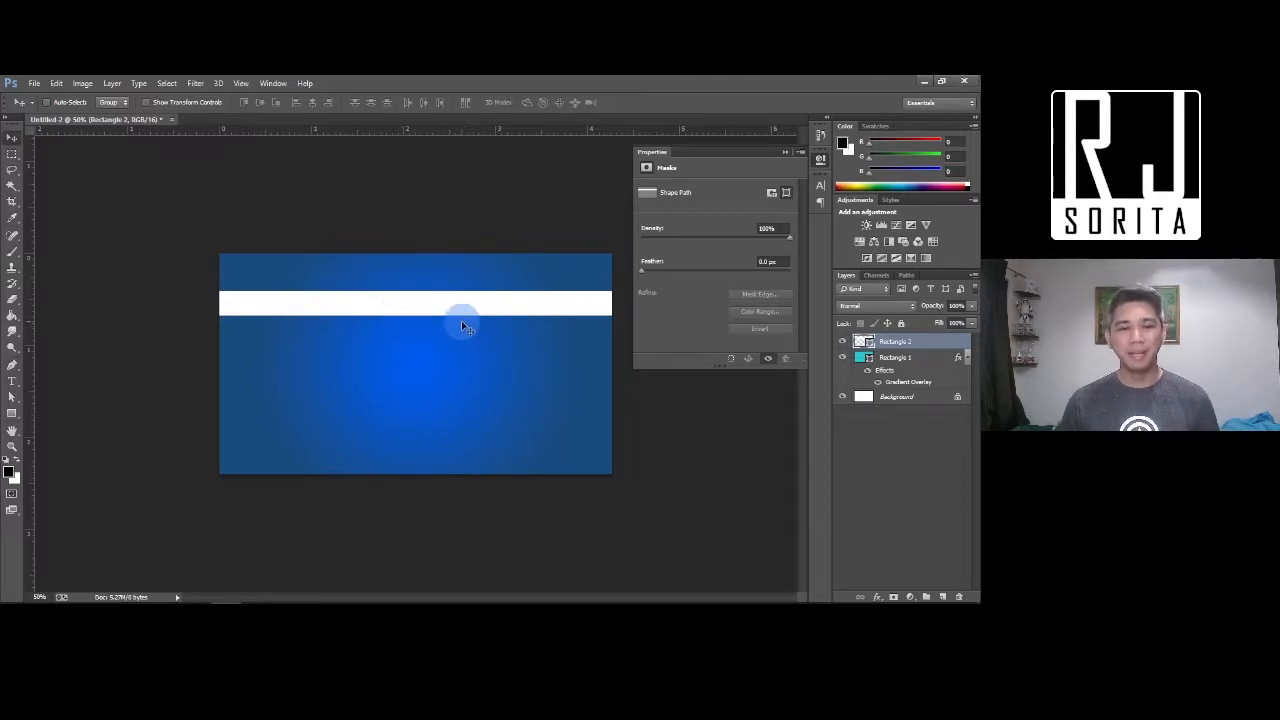
{"action": "left_click", "coordinate": [10, 415]}
{"action": "left_click", "coordinate": [9, 418]}
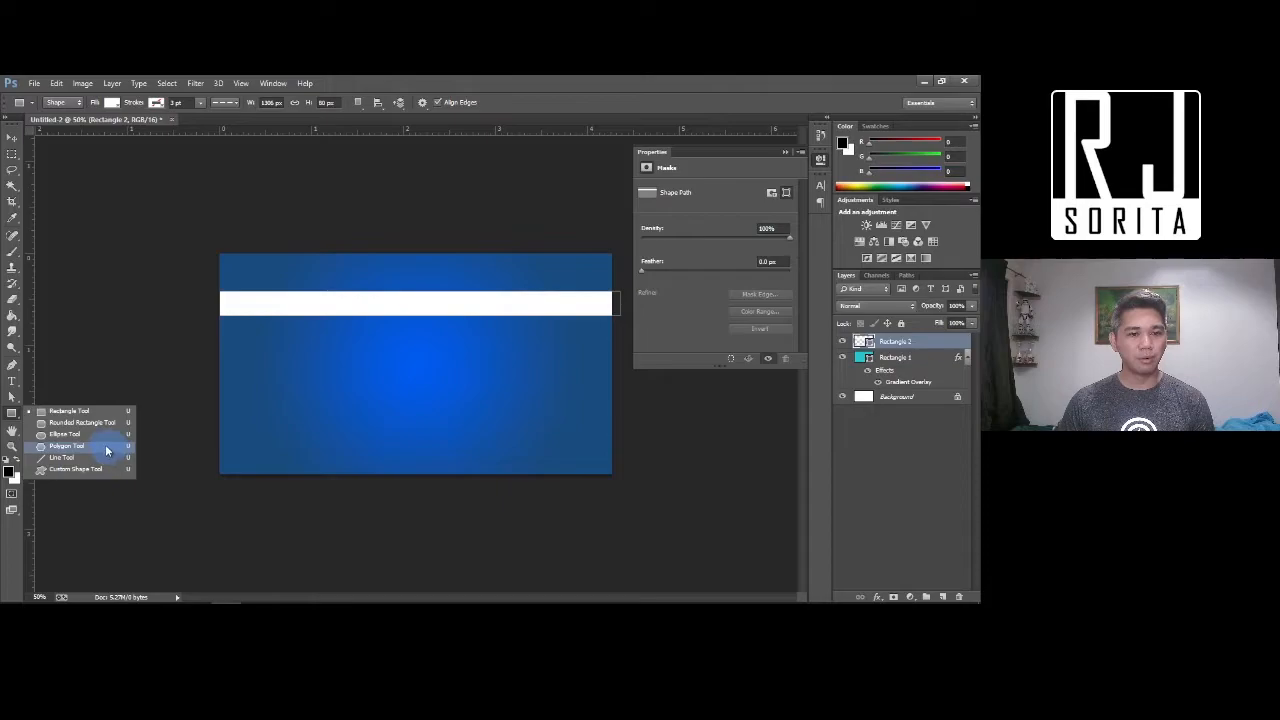
Draw a 3-sided polygon triangle in the lower half of the banner
{"action": "left_click", "coordinate": [85, 469]}
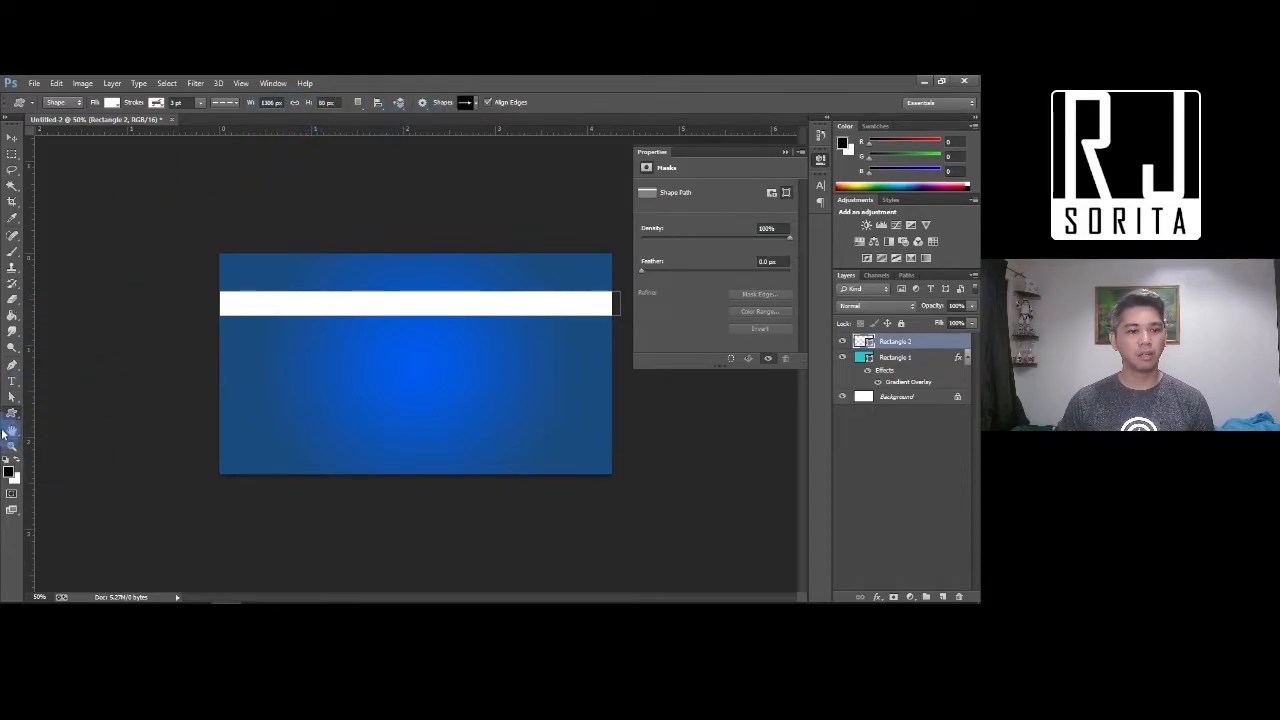
{"action": "left_click", "coordinate": [11, 413]}
{"action": "left_click", "coordinate": [70, 446]}
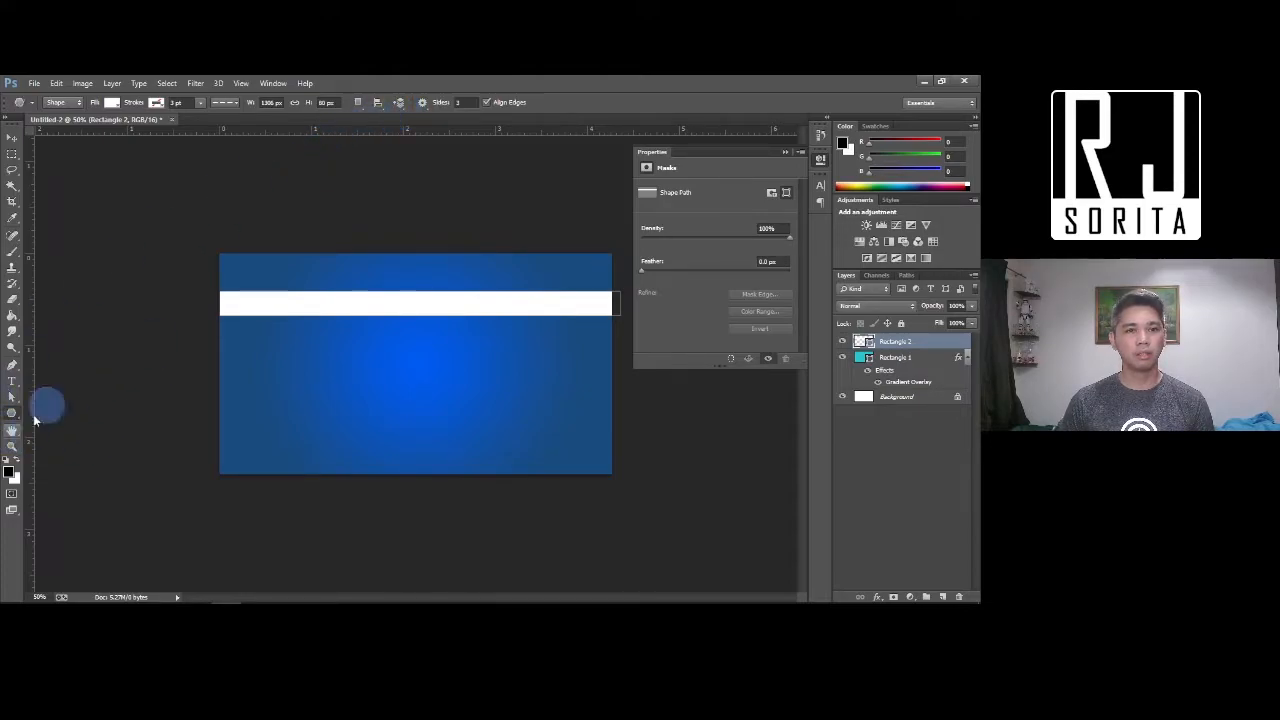
{"action": "left_click", "coordinate": [466, 102]}
{"action": "type", "text": "3"}
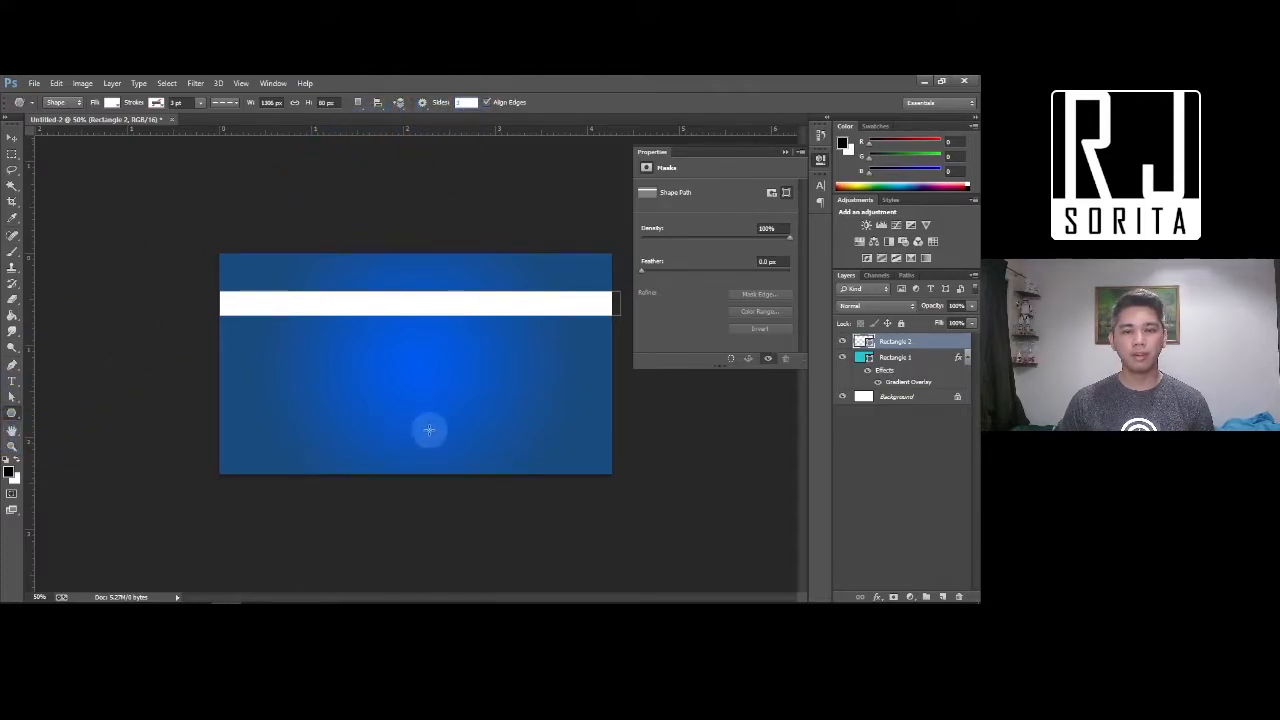
{"action": "left_click_drag", "start_coordinate": [380, 374], "coordinate": [258, 424]}
Move the triangle to the left edge and pull its tip down to the bottom edge
{"action": "key", "text": "v"}
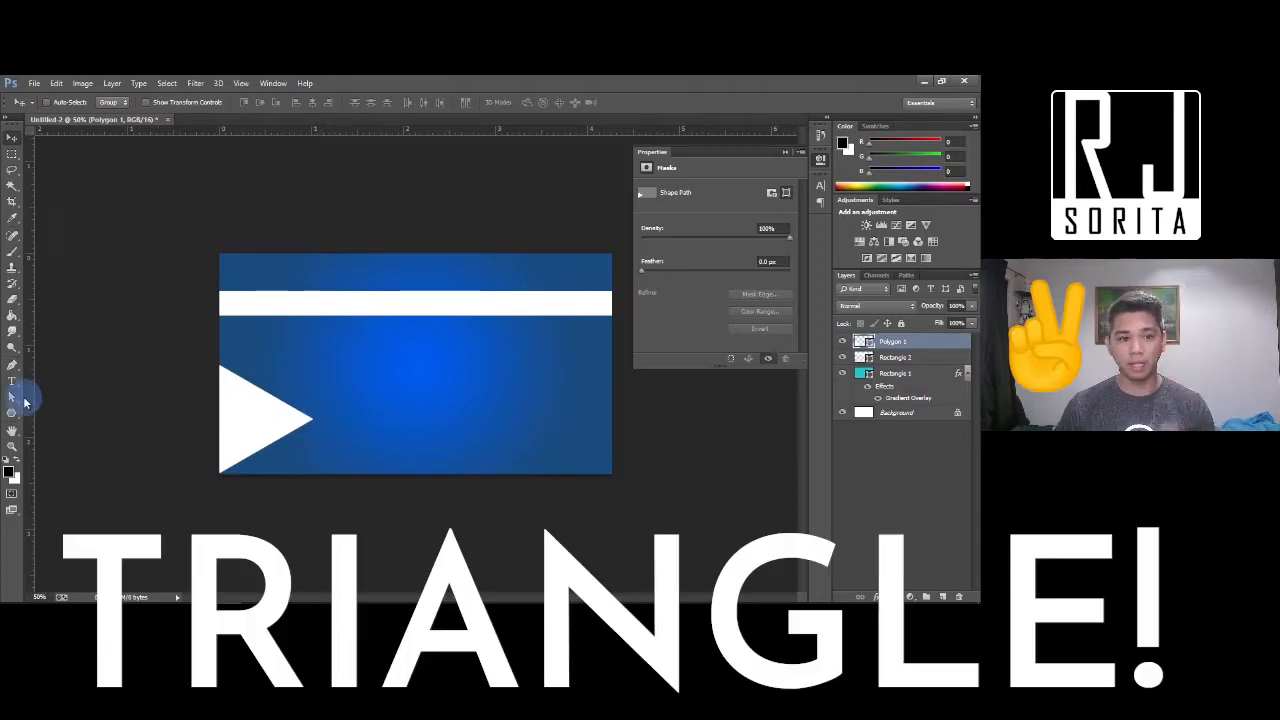
{"action": "left_click", "coordinate": [12, 398]}
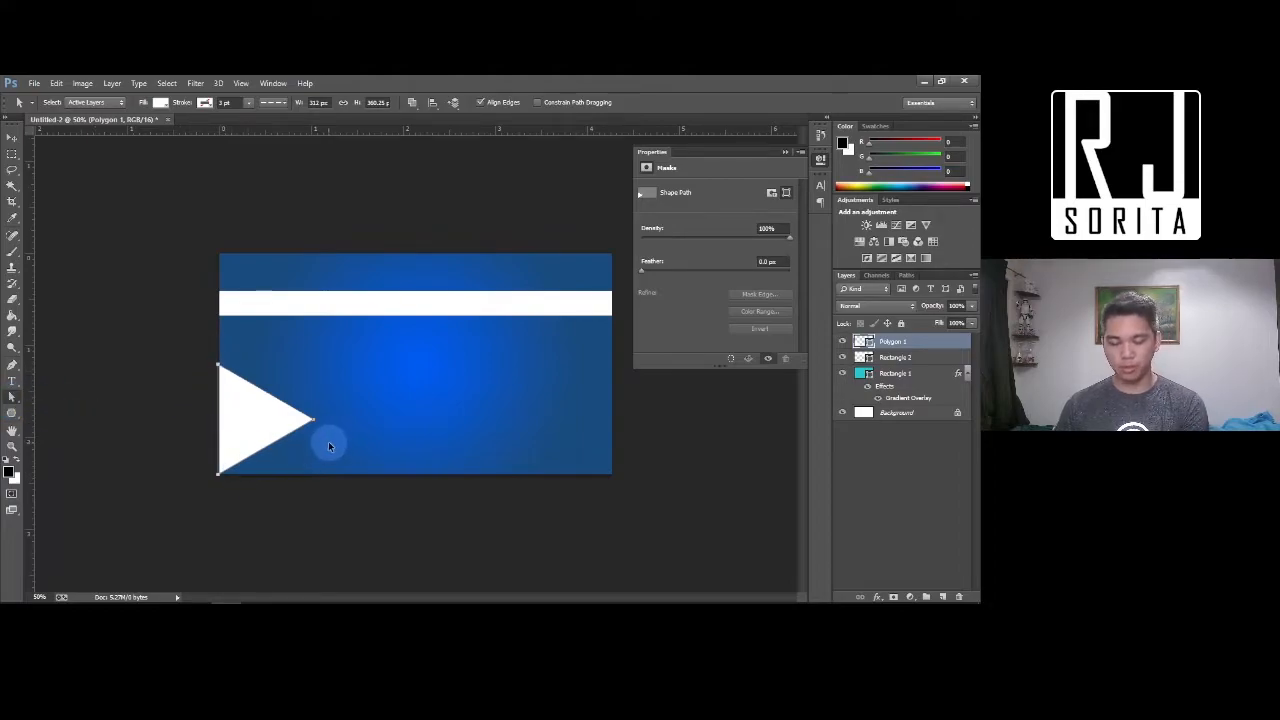
{"action": "key", "text": "ctrl+equal"}
{"action": "key", "text": "ctrl+equal"}
{"action": "left_click_drag", "start_coordinate": [426, 378], "coordinate": [628, 490]}
{"action": "key", "text": "ctrl+minus"}
{"action": "key", "text": "ctrl+minus"}
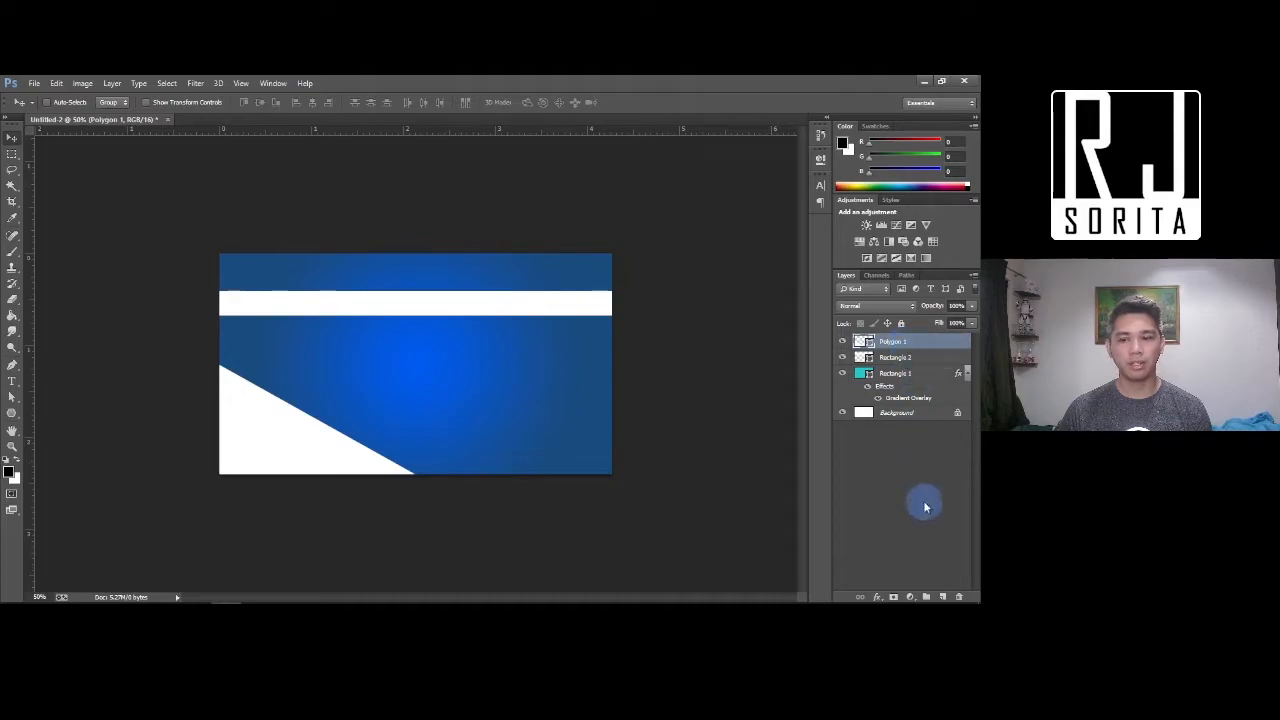
Add a layer mask to Polygon 1 and draw a gradient fade on it
{"action": "left_click", "coordinate": [893, 597]}
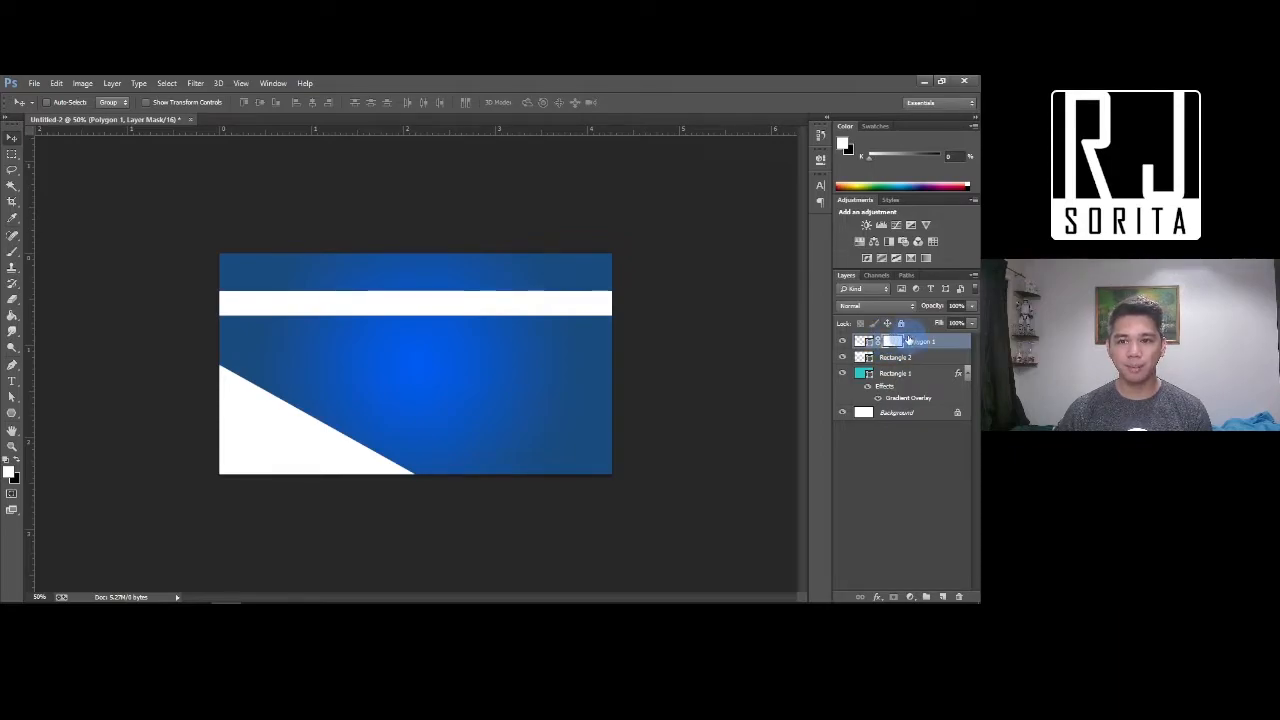
{"action": "mouse_move", "coordinate": [893, 341]}
{"action": "left_mouse_down"}
{"action": "mouse_move", "coordinate": [885, 354]}
{"action": "mouse_move", "coordinate": [890, 344]}
{"action": "left_mouse_up"}
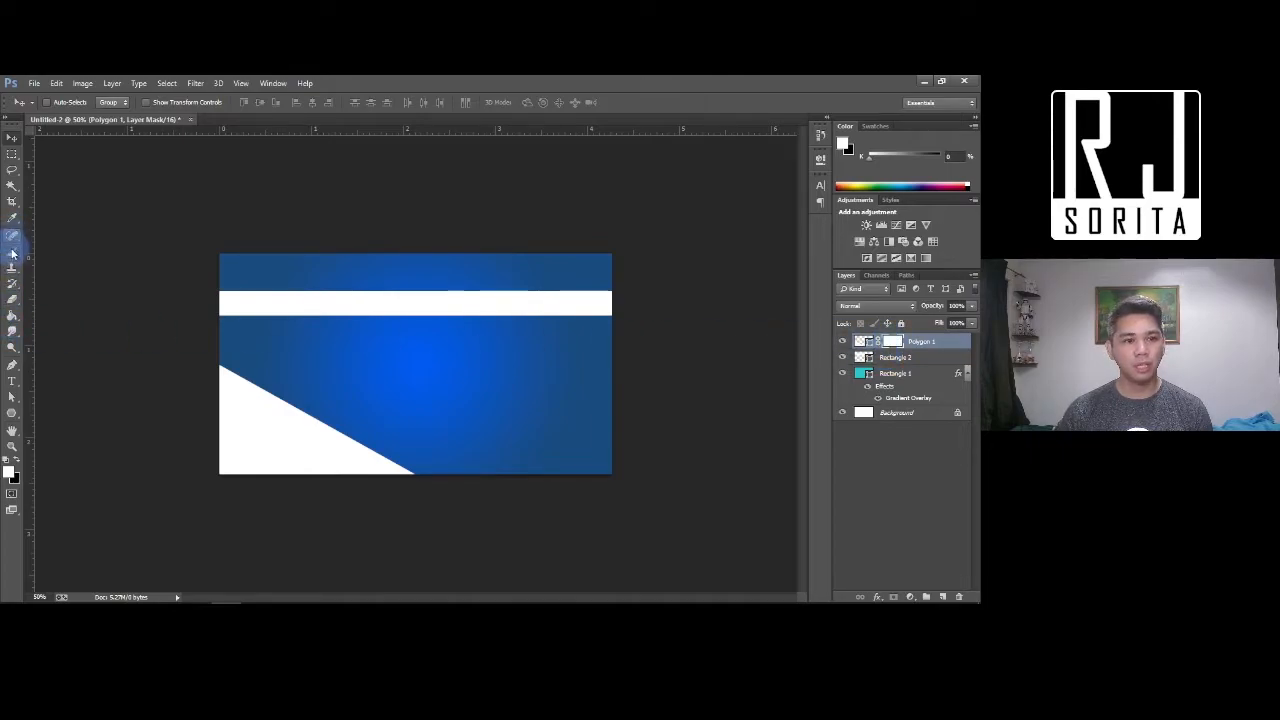
{"action": "left_click_drag", "start_coordinate": [12, 318], "coordinate": [50, 318]}
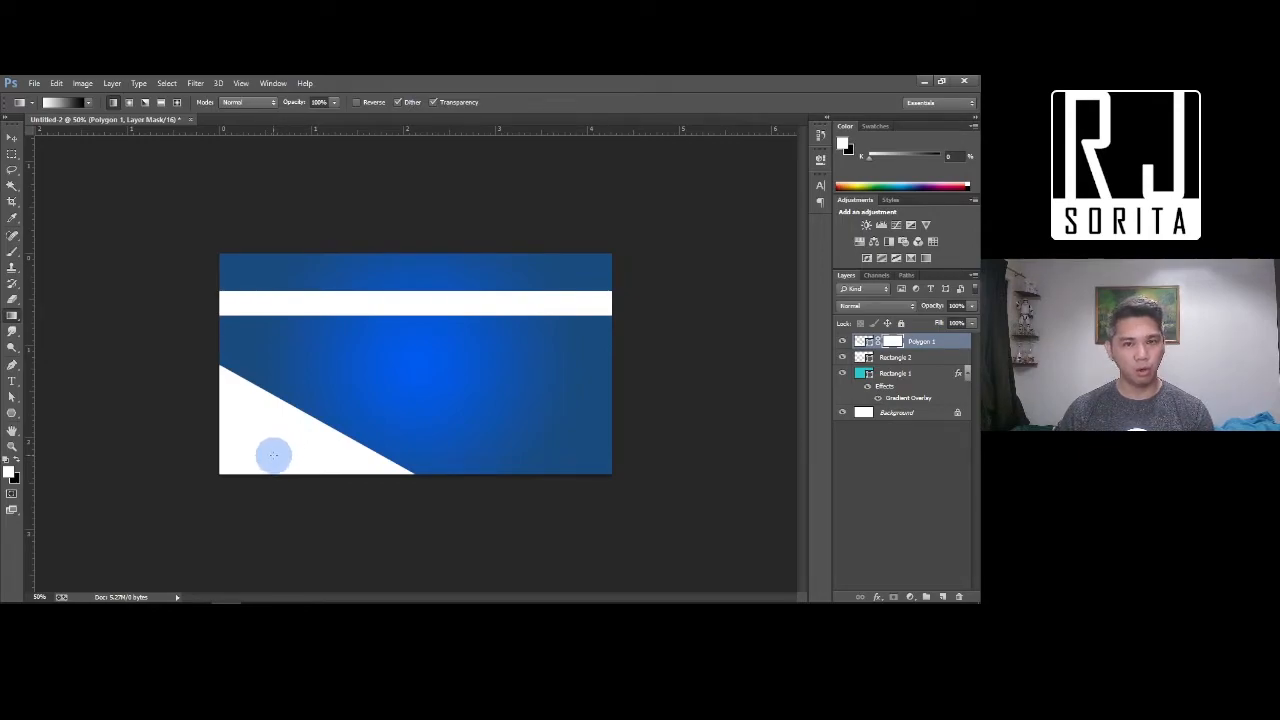
{"action": "left_click_drag", "start_coordinate": [273, 455], "coordinate": [362, 418]}
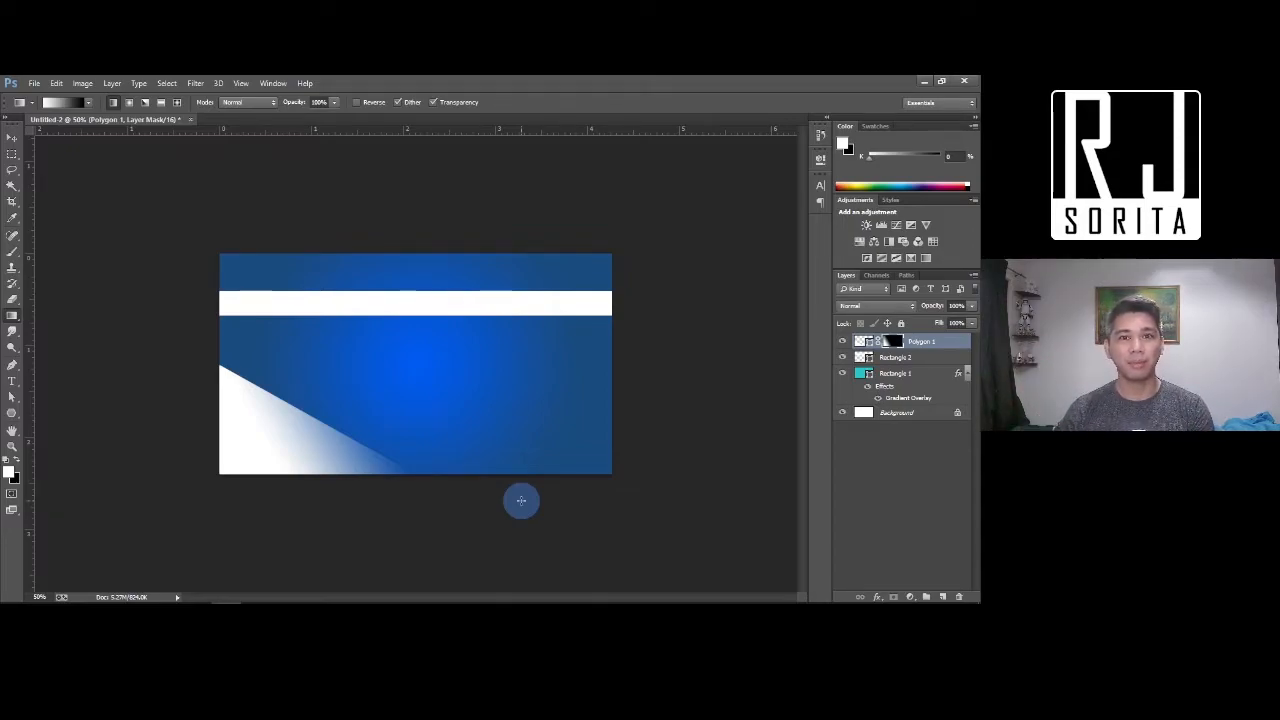
Redraw the mask gradient until the white corner fades in a short, sharp diagonal
{"action": "left_click_drag", "start_coordinate": [247, 441], "coordinate": [406, 431]}
{"action": "left_click", "coordinate": [893, 342]}
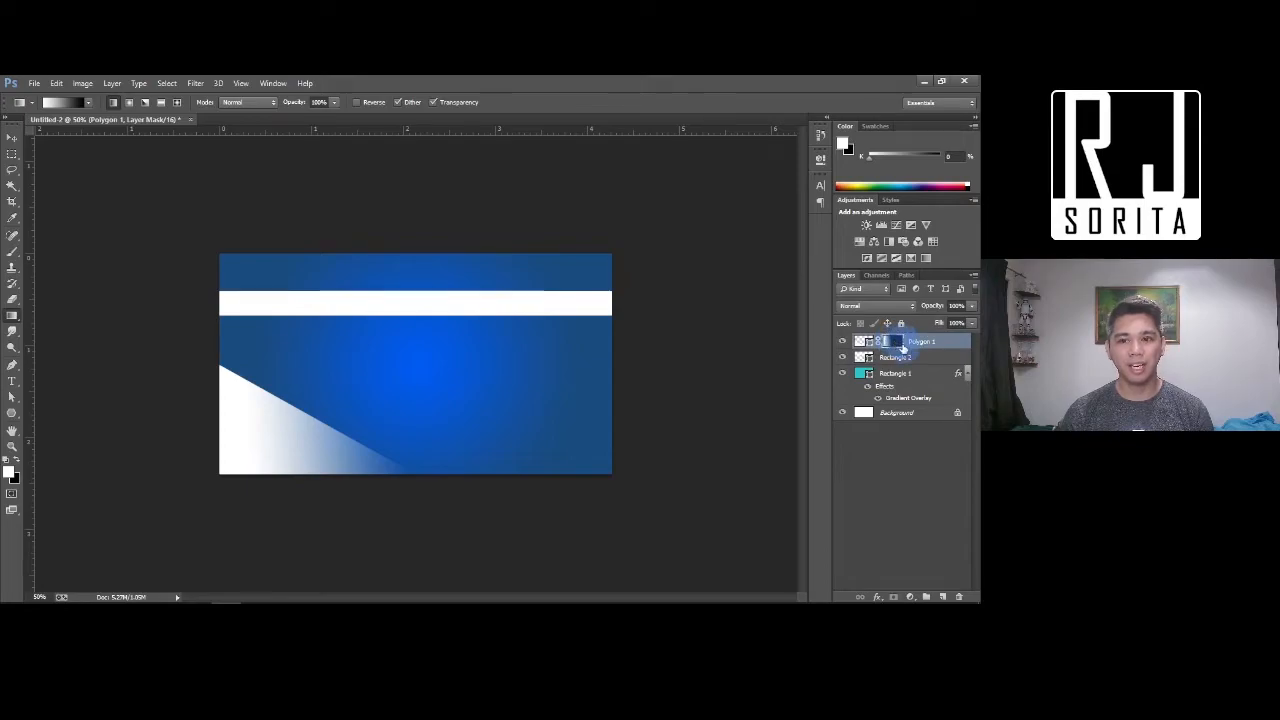
{"action": "left_click_drag", "start_coordinate": [248, 427], "coordinate": [454, 414]}
{"action": "left_click_drag", "start_coordinate": [263, 459], "coordinate": [375, 460]}
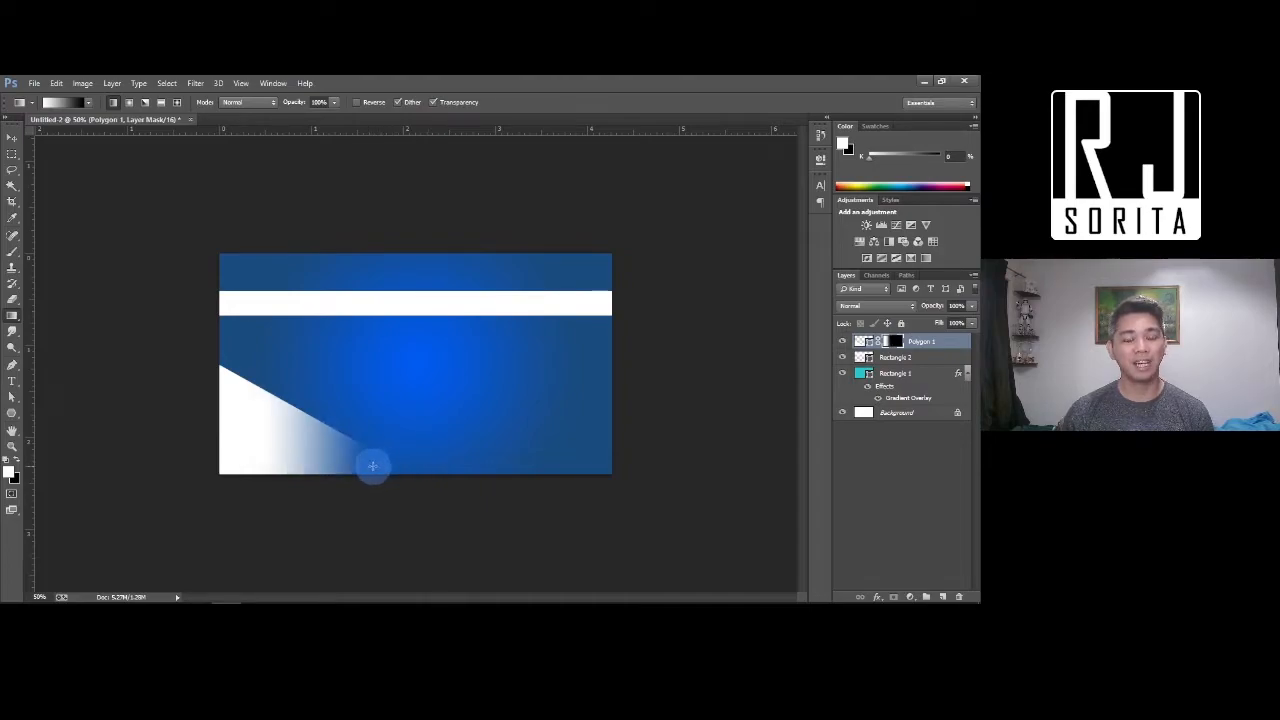
{"action": "left_click_drag", "start_coordinate": [262, 443], "coordinate": [310, 444]}
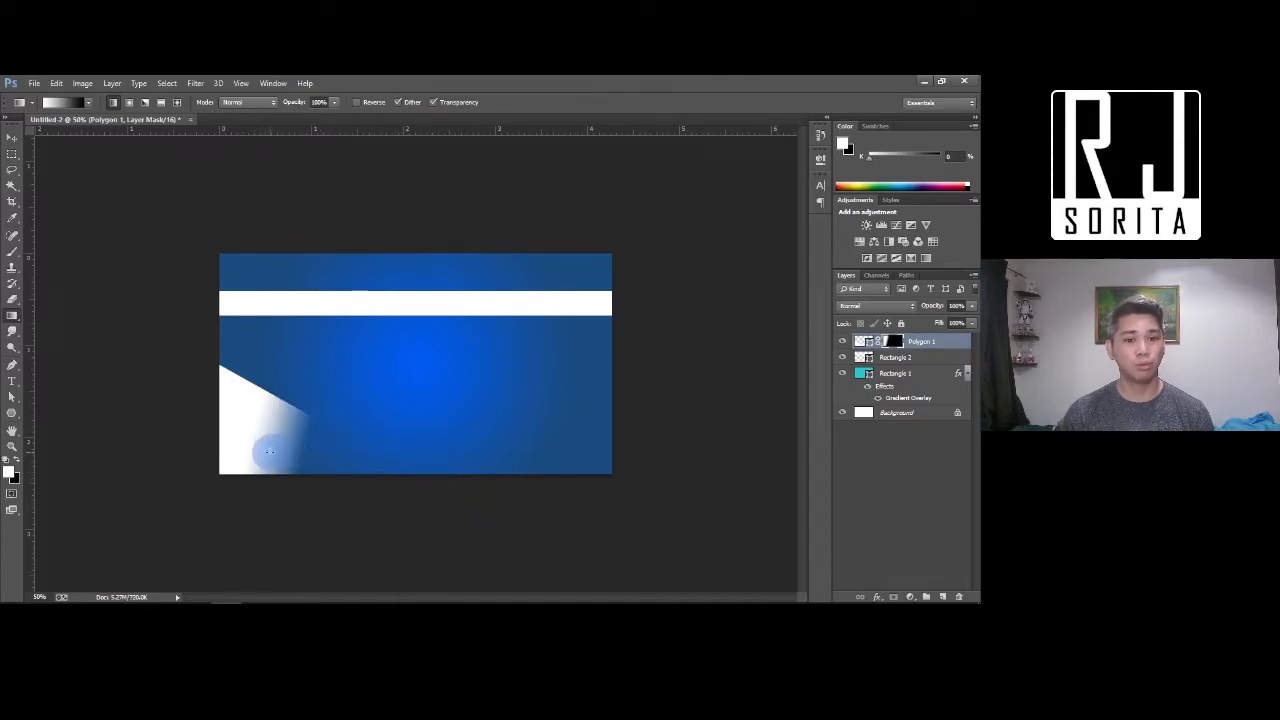
{"action": "left_click_drag", "start_coordinate": [260, 447], "coordinate": [314, 394]}
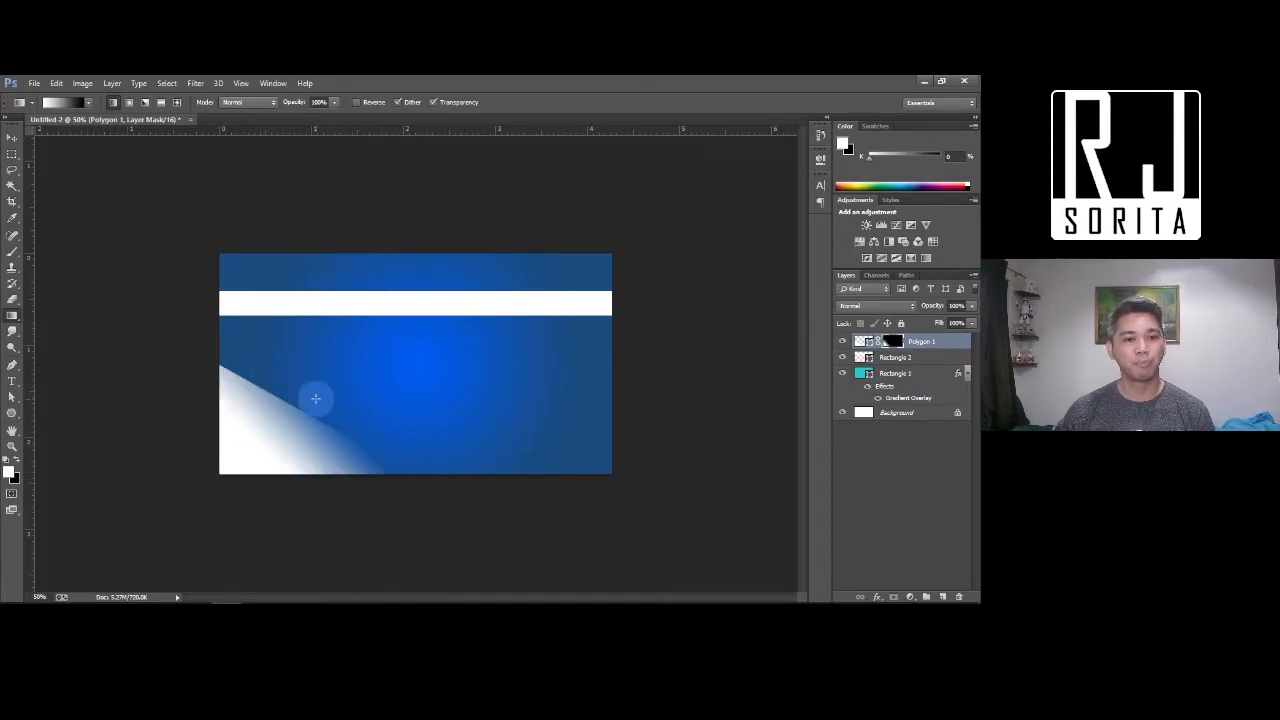
{"action": "left_click_drag", "start_coordinate": [253, 455], "coordinate": [284, 427]}
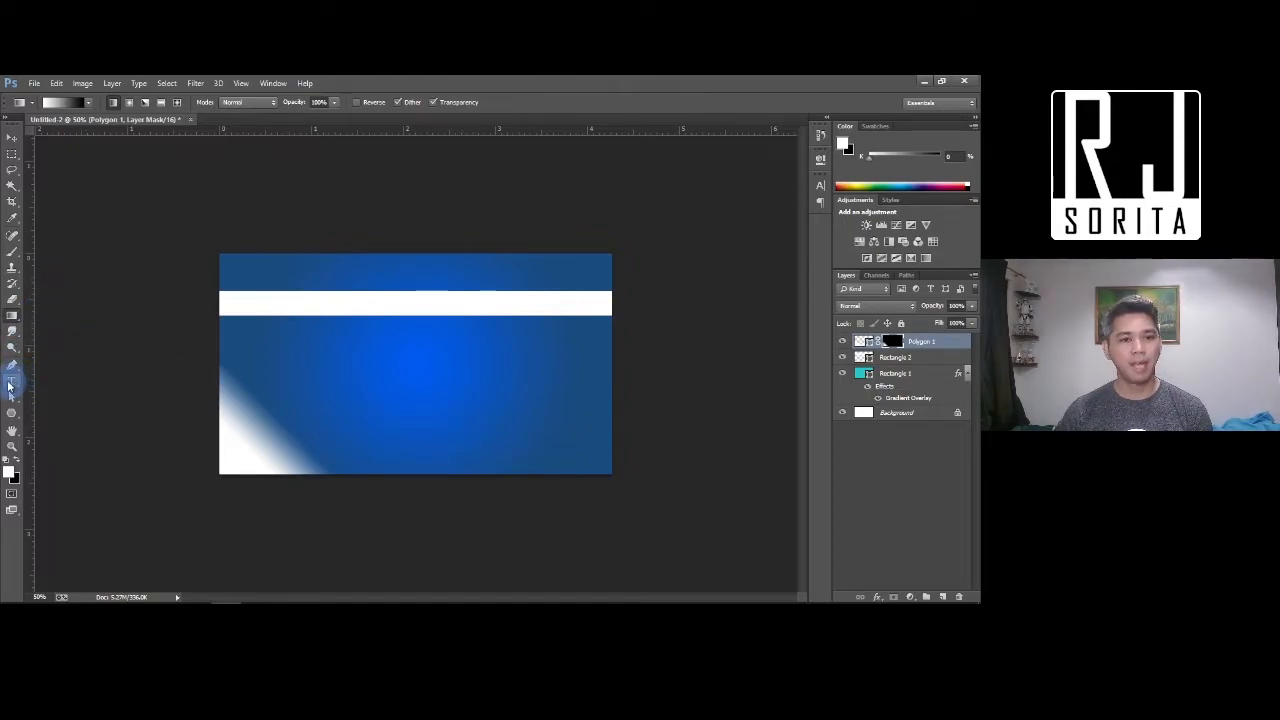
Type 'This is a sample text' near the banner centre and select it
{"action": "key", "text": "t"}
{"action": "left_click", "coordinate": [345, 370]}
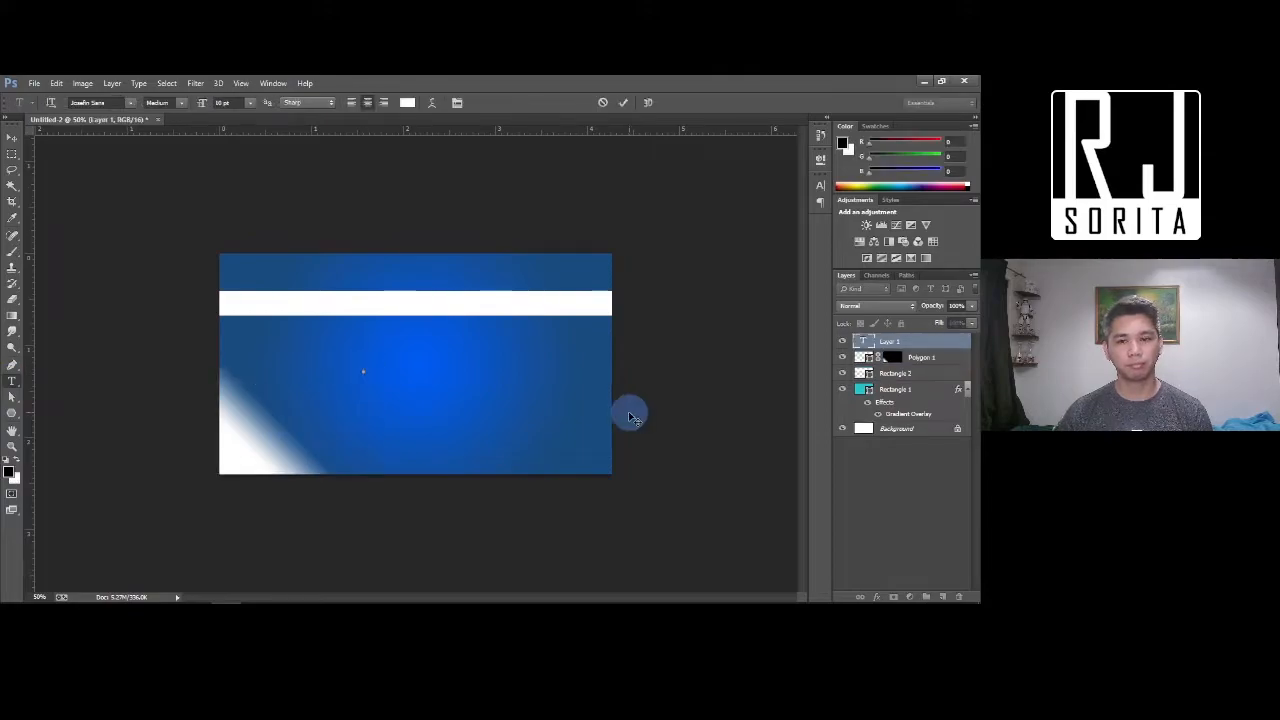
{"action": "type", "text": "This is a sample text"}
{"action": "key", "text": "ctrl+a"}
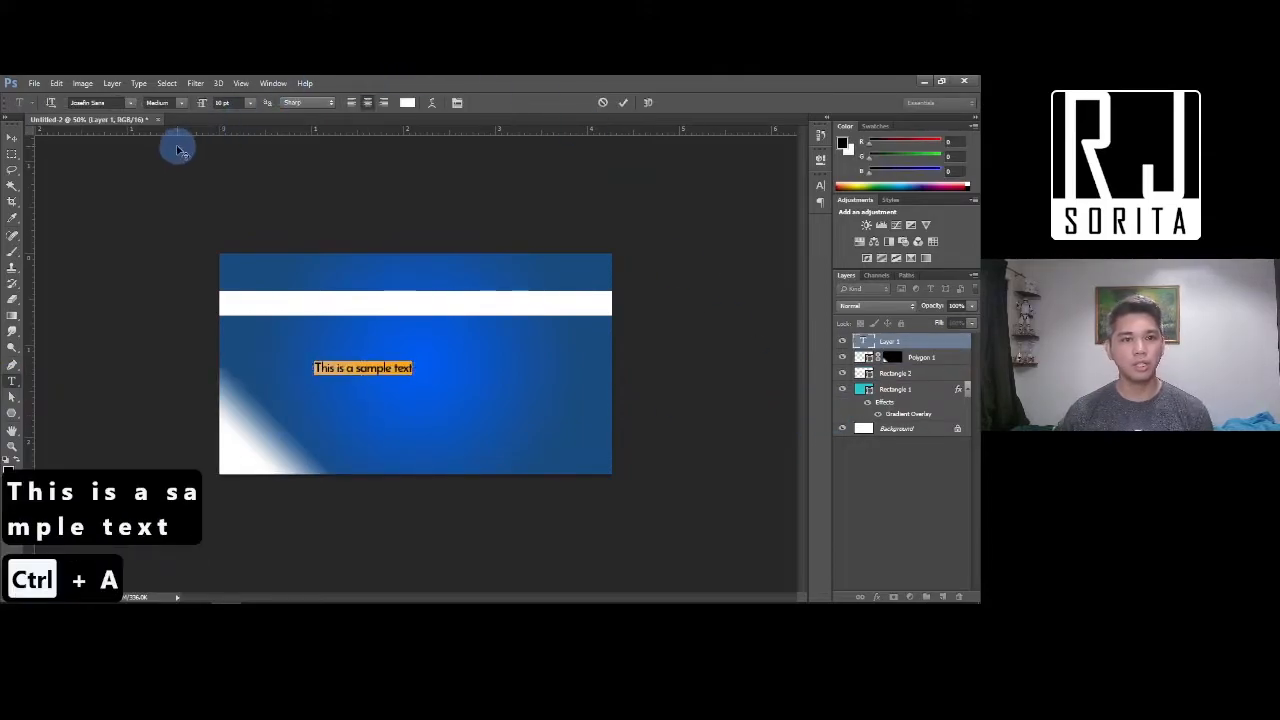
Enlarge the text to 28 pt and move it to the banner's centre
{"action": "left_click", "coordinate": [221, 103]}
{"action": "left_click_drag", "start_coordinate": [219, 106], "coordinate": [212, 106]}
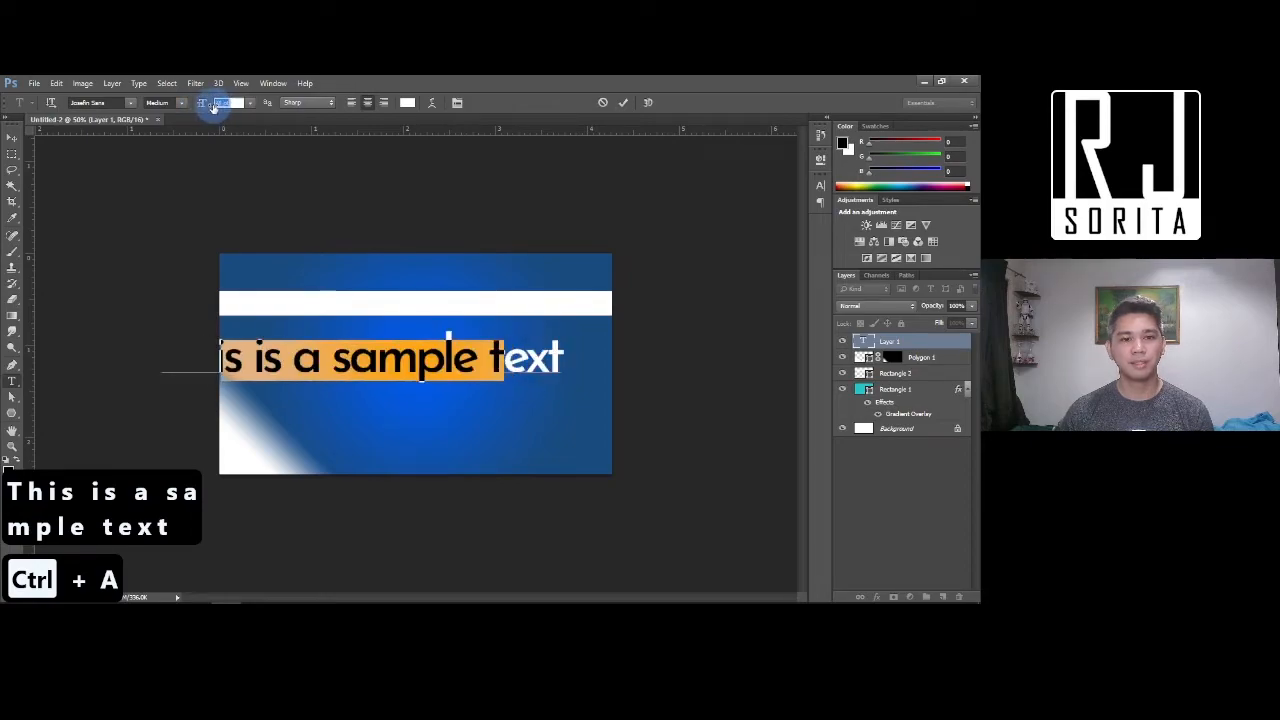
{"action": "left_click", "coordinate": [12, 138]}
{"action": "left_click_drag", "start_coordinate": [370, 372], "coordinate": [433, 385]}
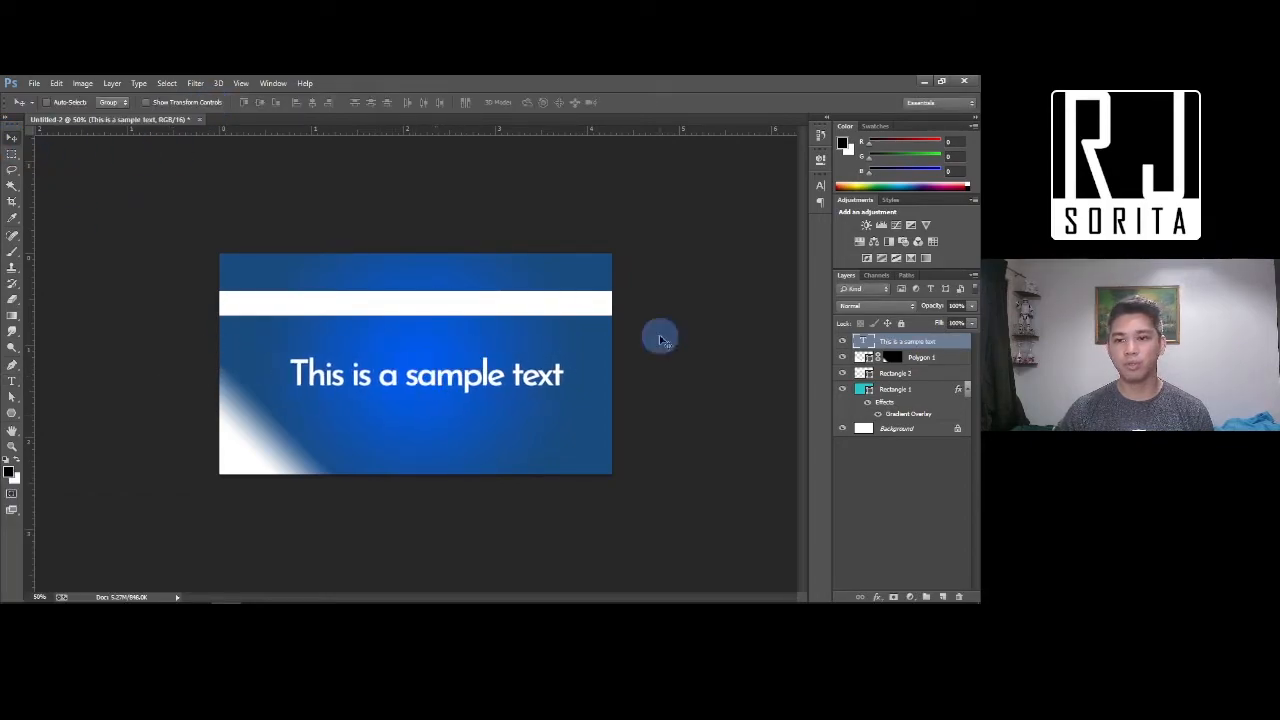
Give the sample text Bevel & Emboss, Stroke and Drop Shadow layer styles
{"action": "right_click", "coordinate": [954, 338]}
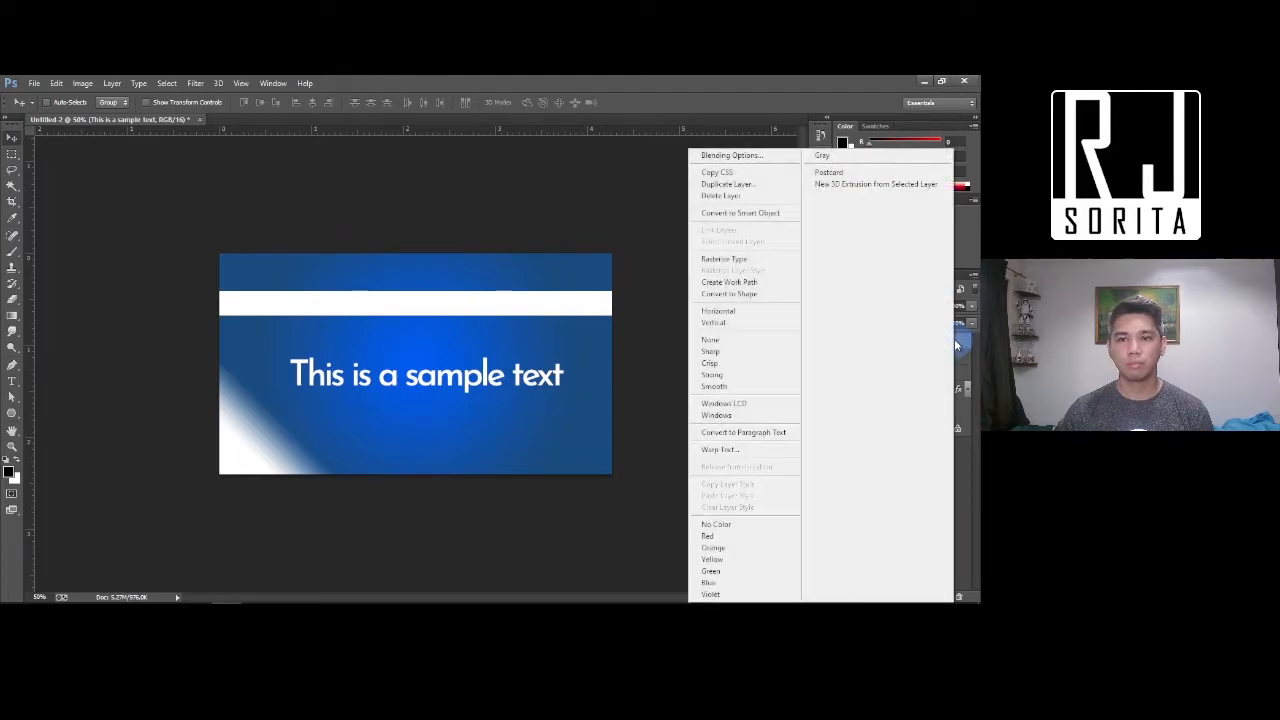
{"action": "left_click", "coordinate": [739, 156]}
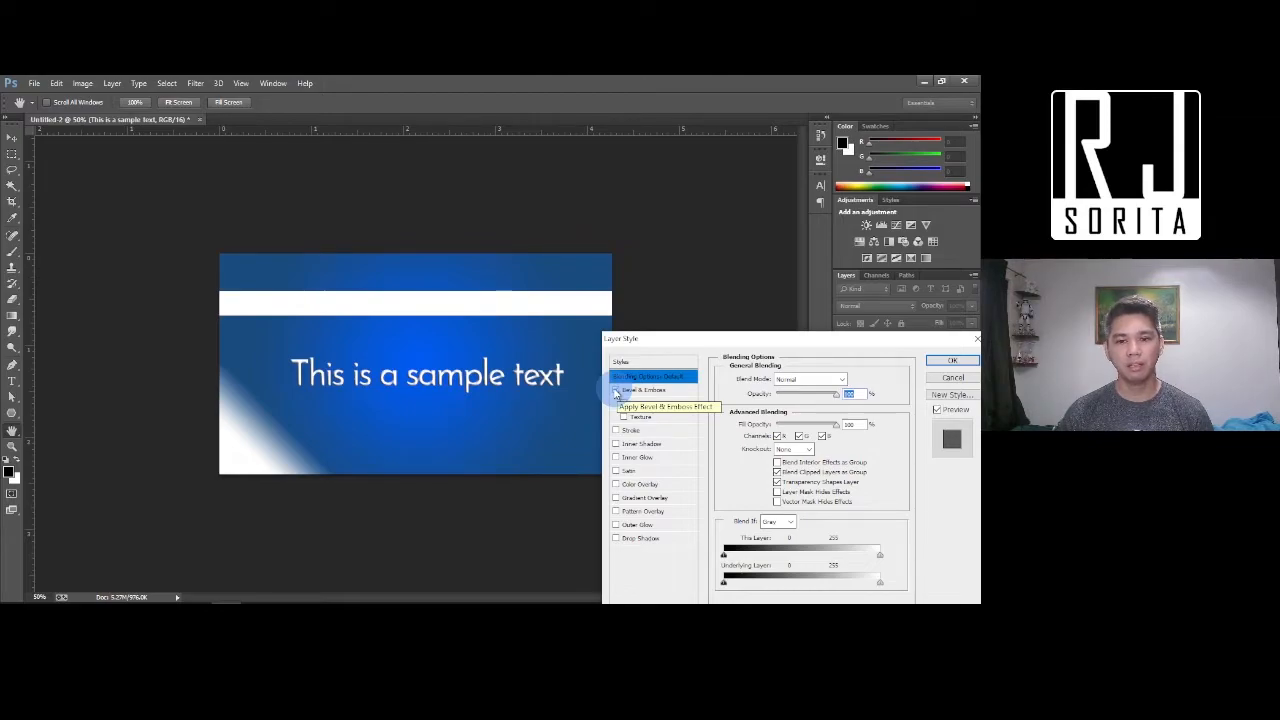
{"action": "left_click", "coordinate": [616, 391]}
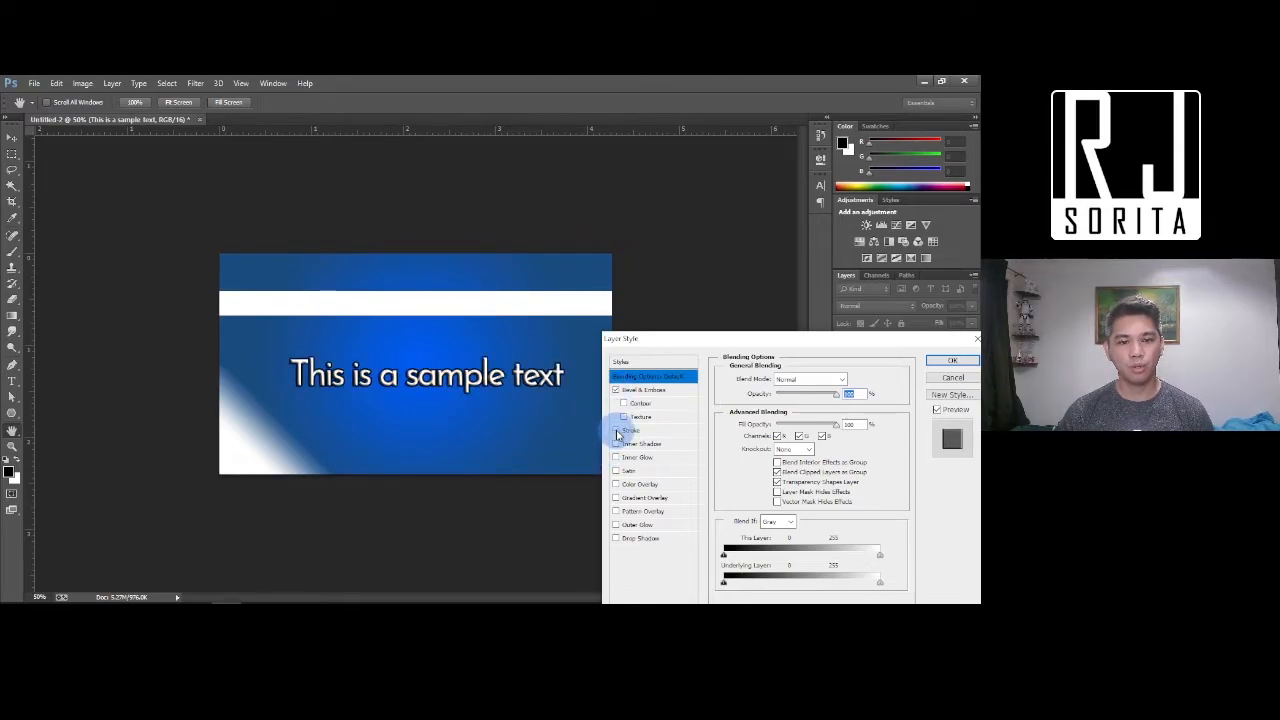
{"action": "left_click", "coordinate": [616, 431]}
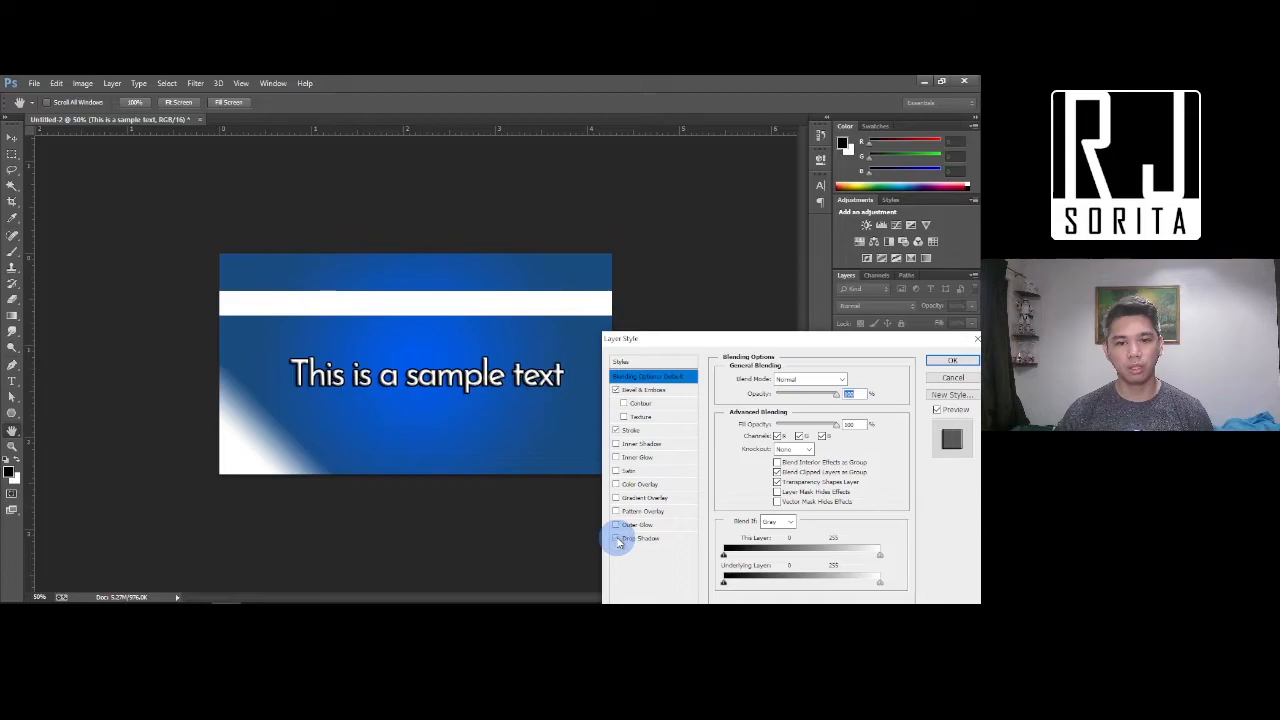
{"action": "left_click", "coordinate": [617, 539]}
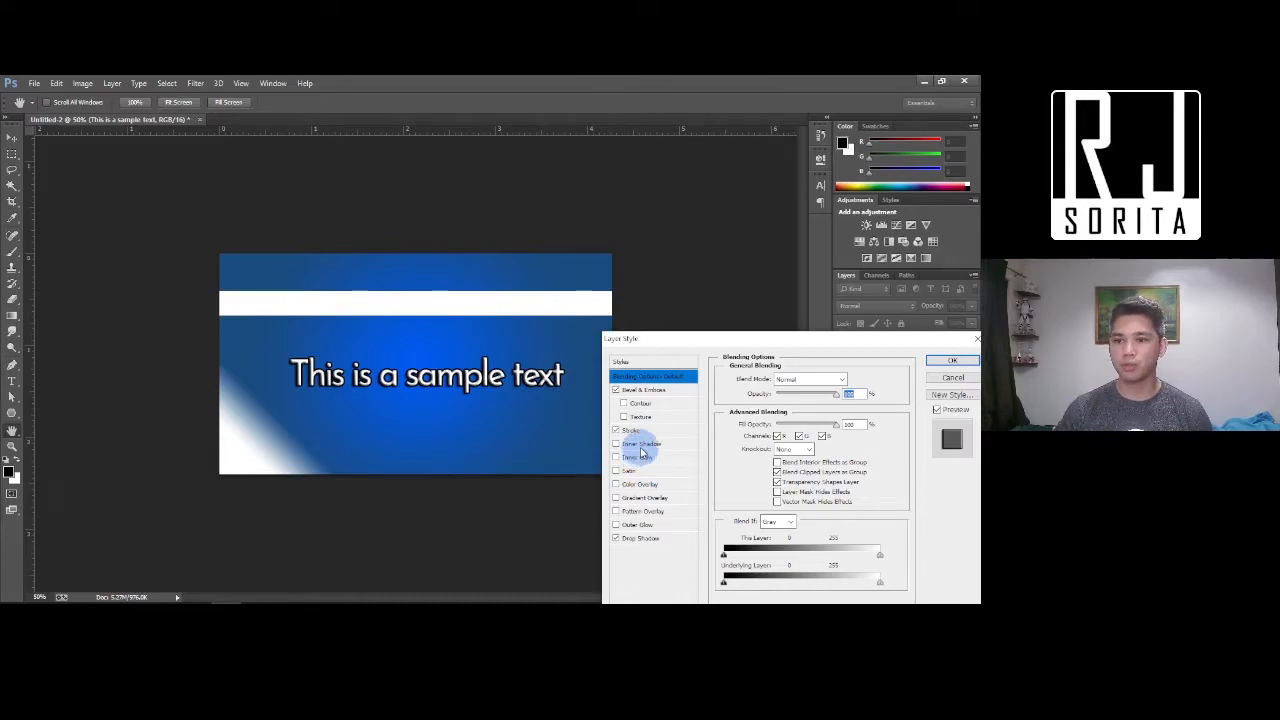
{"action": "left_click", "coordinate": [952, 360]}
Draw a rectangle below the text with a solid outline stroke
{"action": "left_click_drag", "start_coordinate": [12, 413], "coordinate": [57, 410]}
{"action": "left_click_drag", "start_coordinate": [398, 409], "coordinate": [486, 443]}
{"action": "left_click", "coordinate": [224, 102]}
{"action": "left_click", "coordinate": [221, 139]}
Apply an Outer Glow with an enlarged size to Rectangle 3 via Blending Options
{"action": "right_click", "coordinate": [913, 344]}
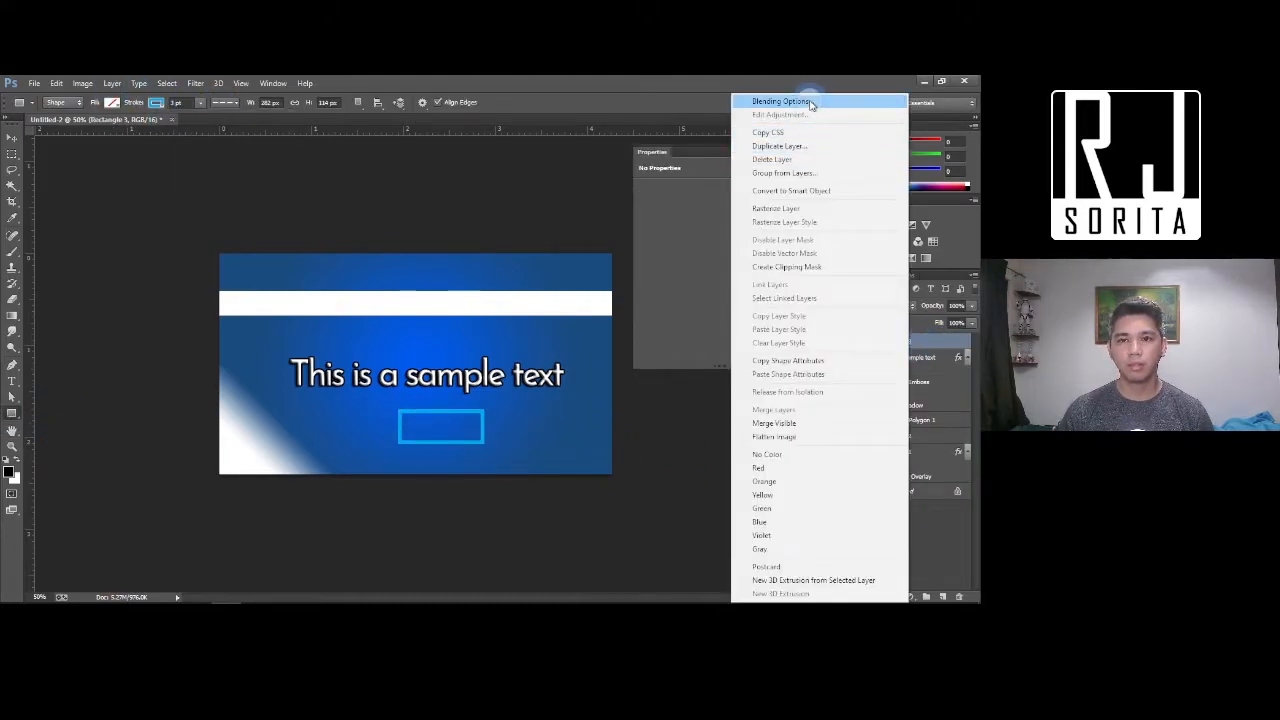
{"action": "left_click", "coordinate": [813, 102]}
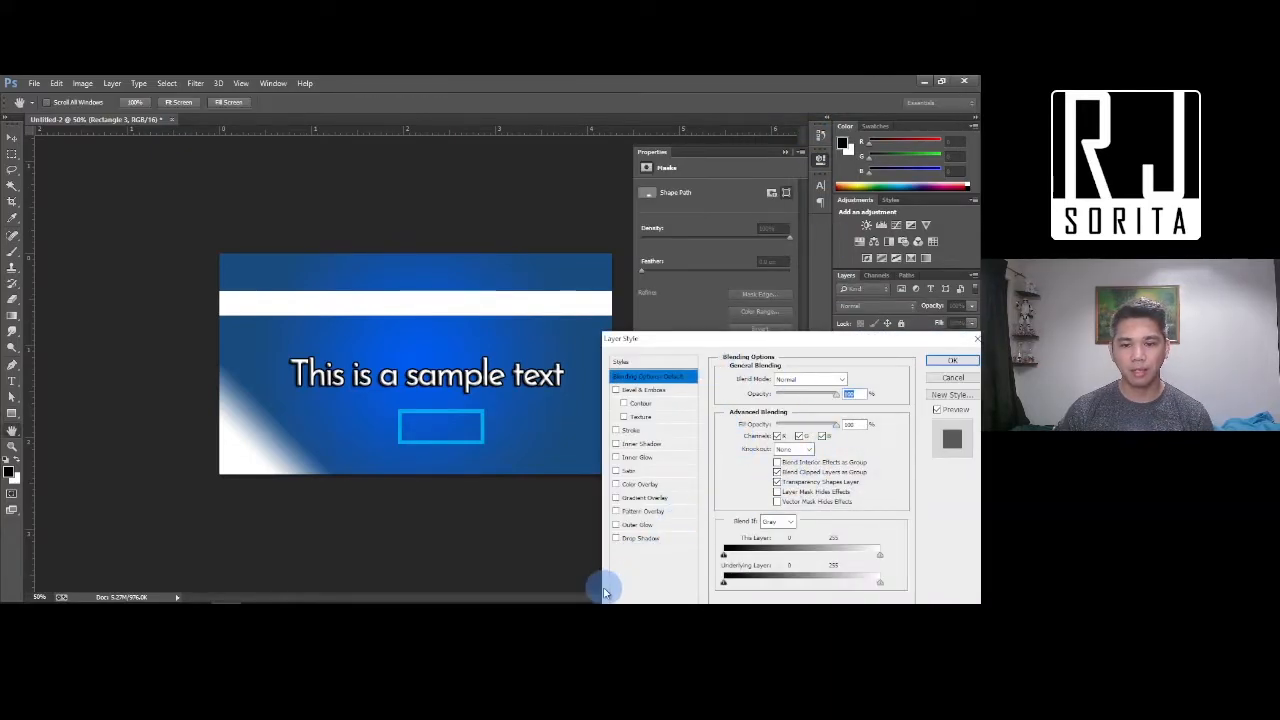
{"action": "left_click", "coordinate": [616, 526]}
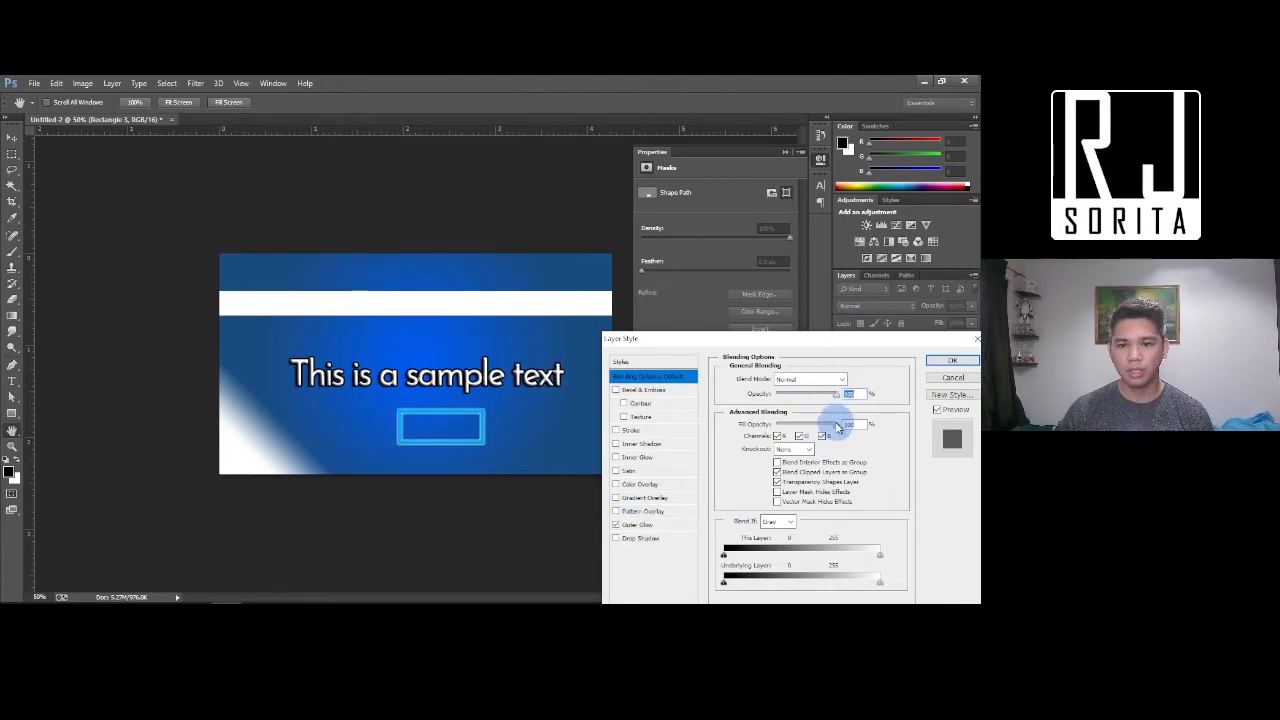
{"action": "left_click", "coordinate": [634, 524]}
{"action": "mouse_move", "coordinate": [771, 484]}
{"action": "left_mouse_down"}
{"action": "mouse_move", "coordinate": [783, 489]}
{"action": "mouse_move", "coordinate": [771, 475]}
{"action": "left_mouse_up"}
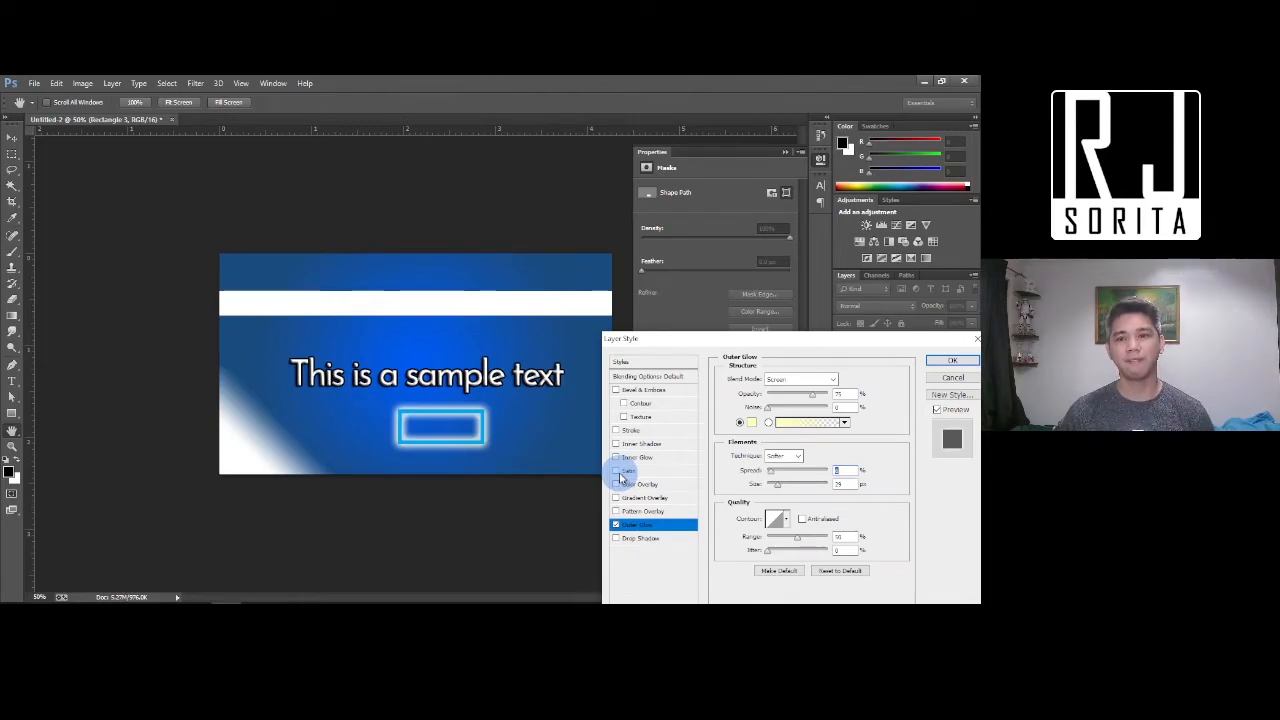
{"action": "left_click", "coordinate": [952, 362]}
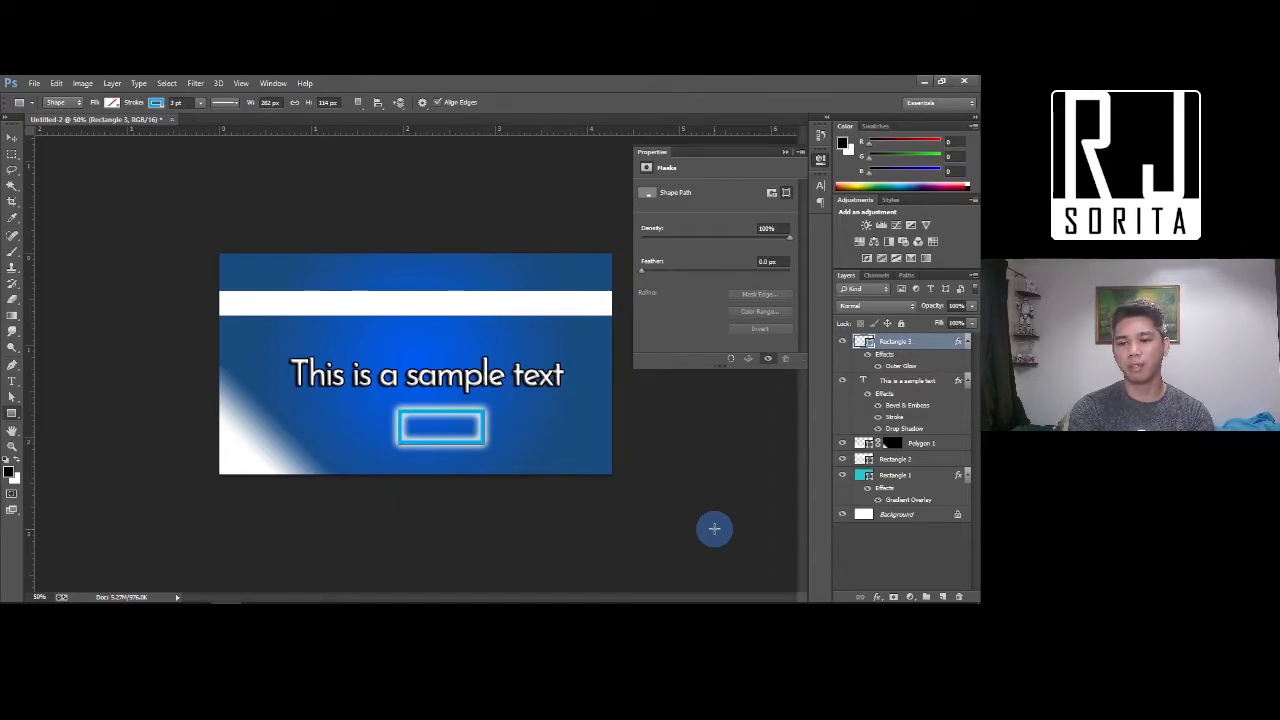
Create Group 1 and move the white stripe layer, Rectangle 2, into it
{"action": "left_click", "coordinate": [928, 597]}
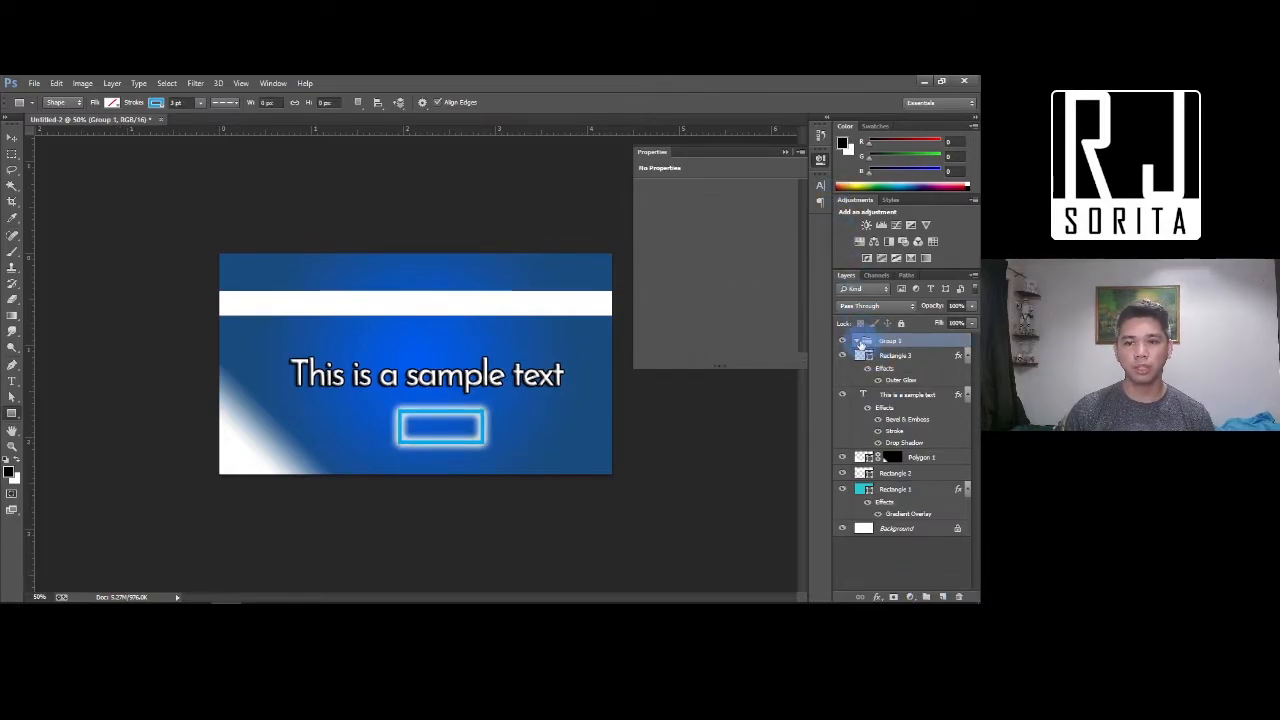
{"action": "left_click", "coordinate": [857, 341]}
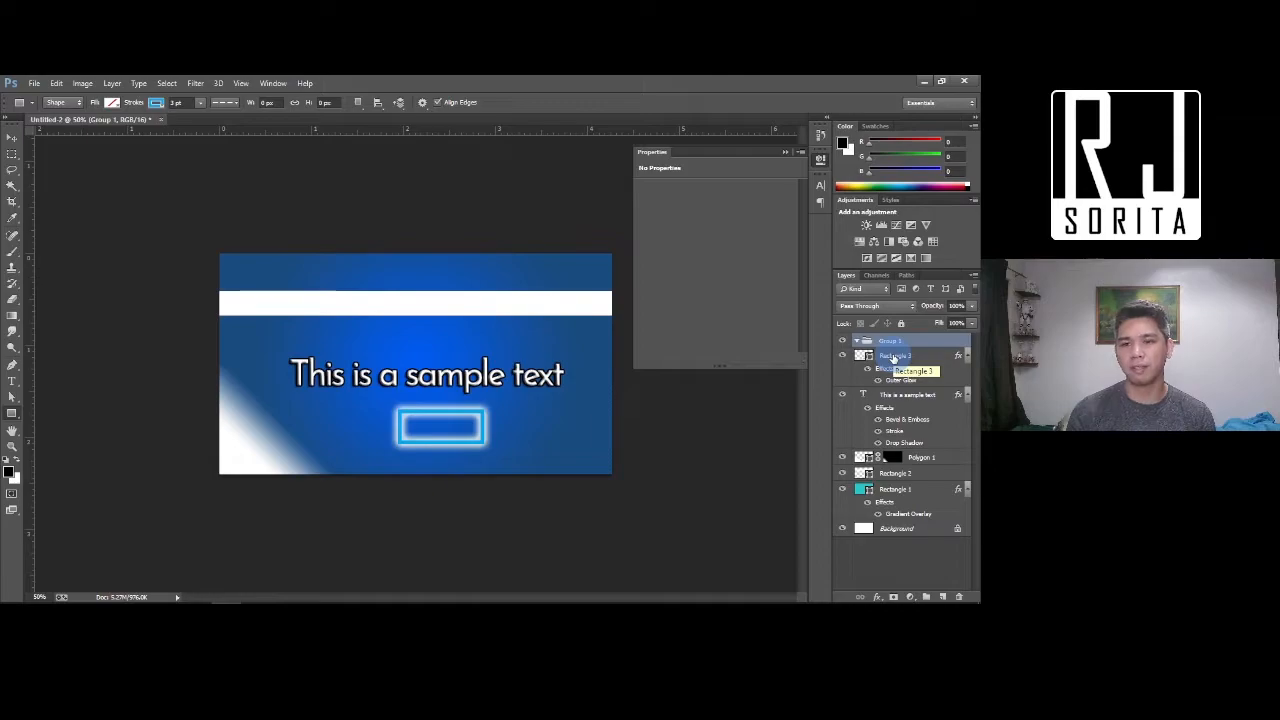
{"action": "left_click", "coordinate": [12, 137]}
{"action": "right_click", "coordinate": [481, 307]}
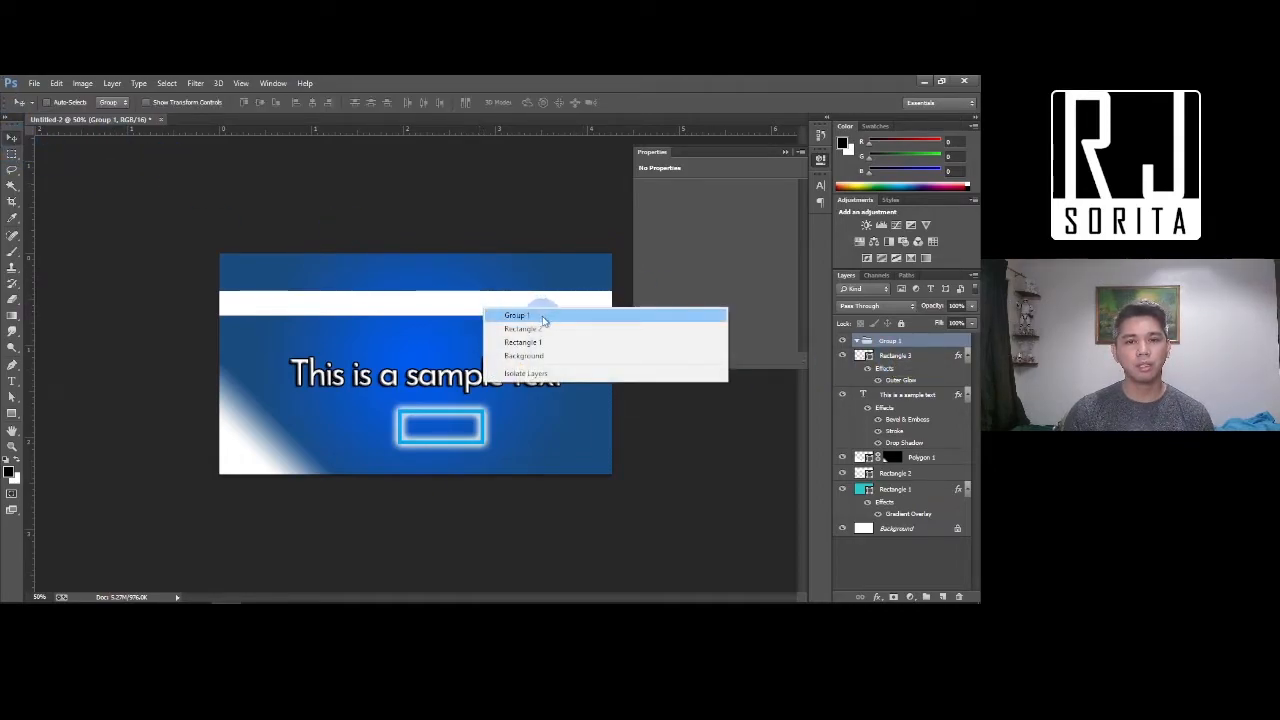
{"action": "left_click", "coordinate": [522, 329]}
{"action": "left_click", "coordinate": [843, 474]}
{"action": "left_click", "coordinate": [844, 476]}
{"action": "left_click_drag", "start_coordinate": [923, 478], "coordinate": [896, 338]}
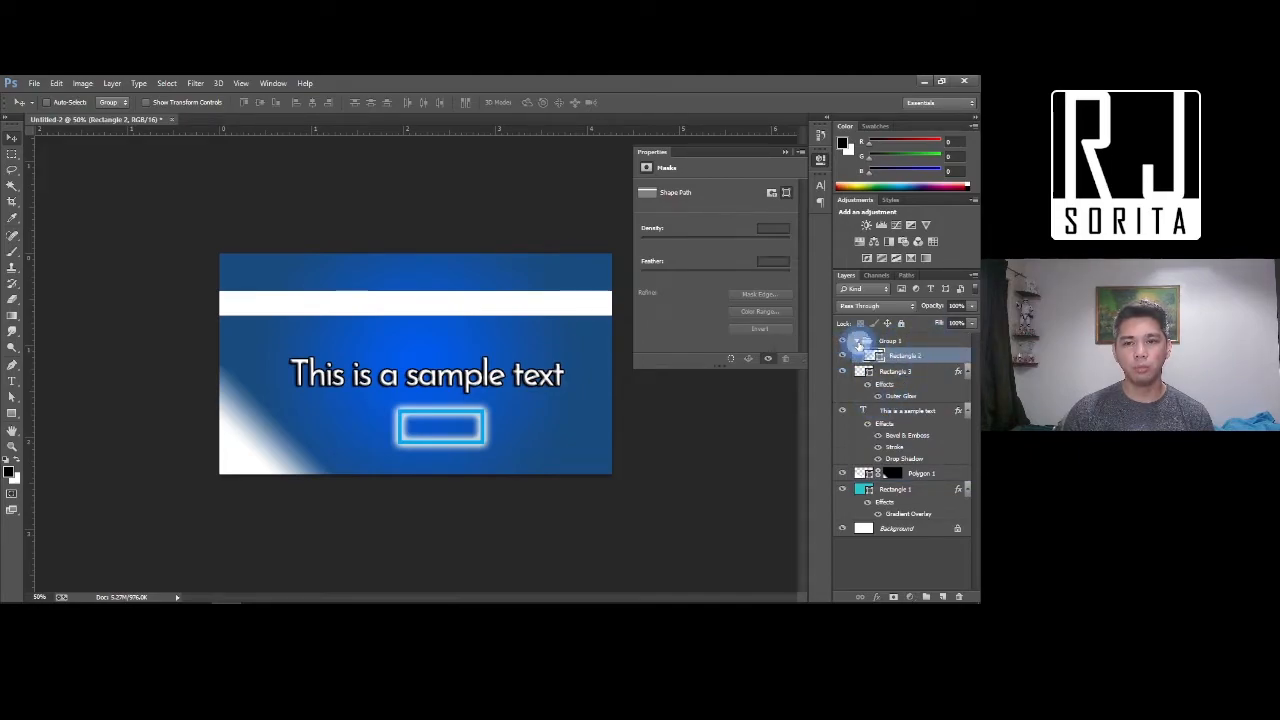
Move the white corner layer Polygon 1 into Group 1 beneath Rectangle 2
{"action": "left_click", "coordinate": [862, 341]}
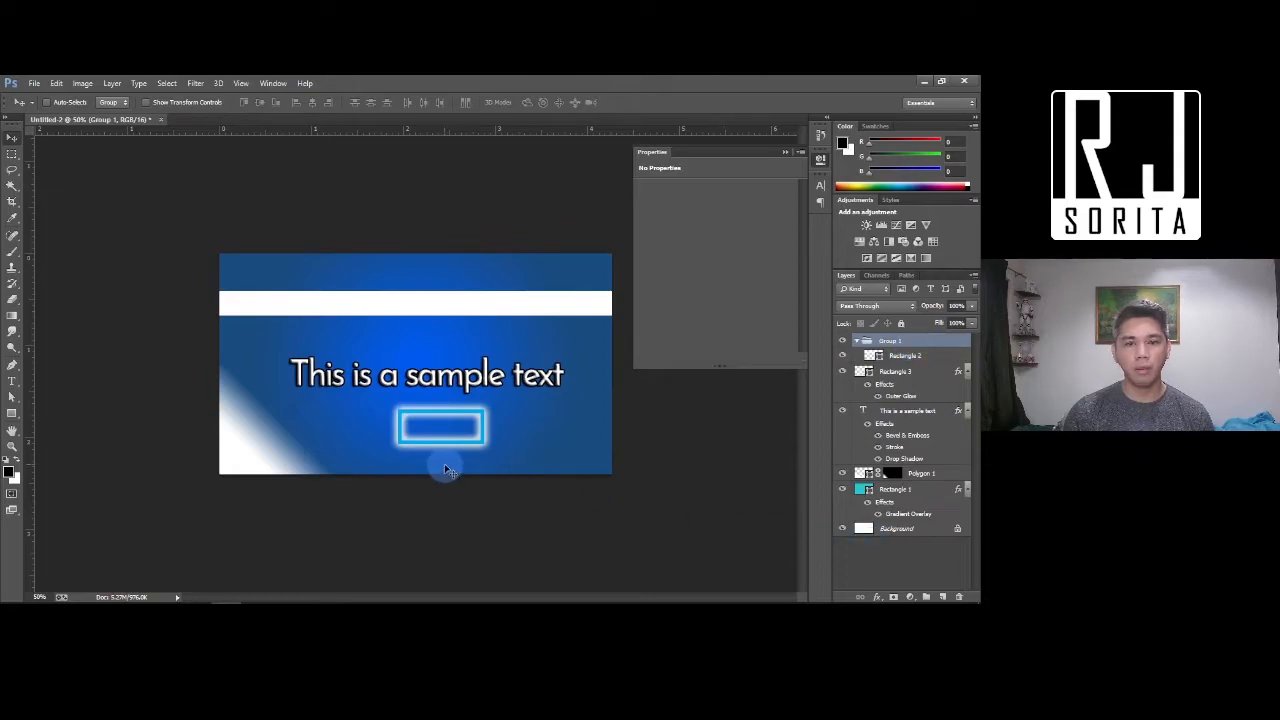
{"action": "right_click", "coordinate": [233, 459]}
{"action": "left_click", "coordinate": [258, 481]}
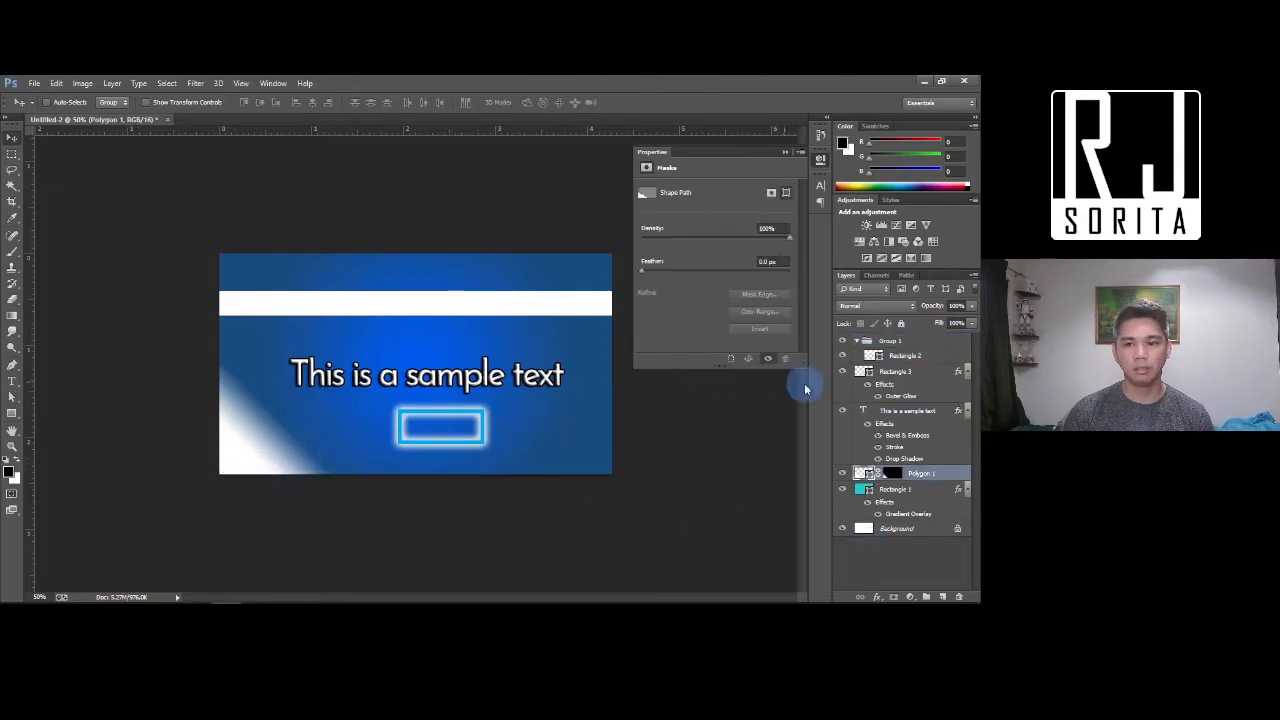
{"action": "left_click_drag", "start_coordinate": [942, 478], "coordinate": [900, 364]}
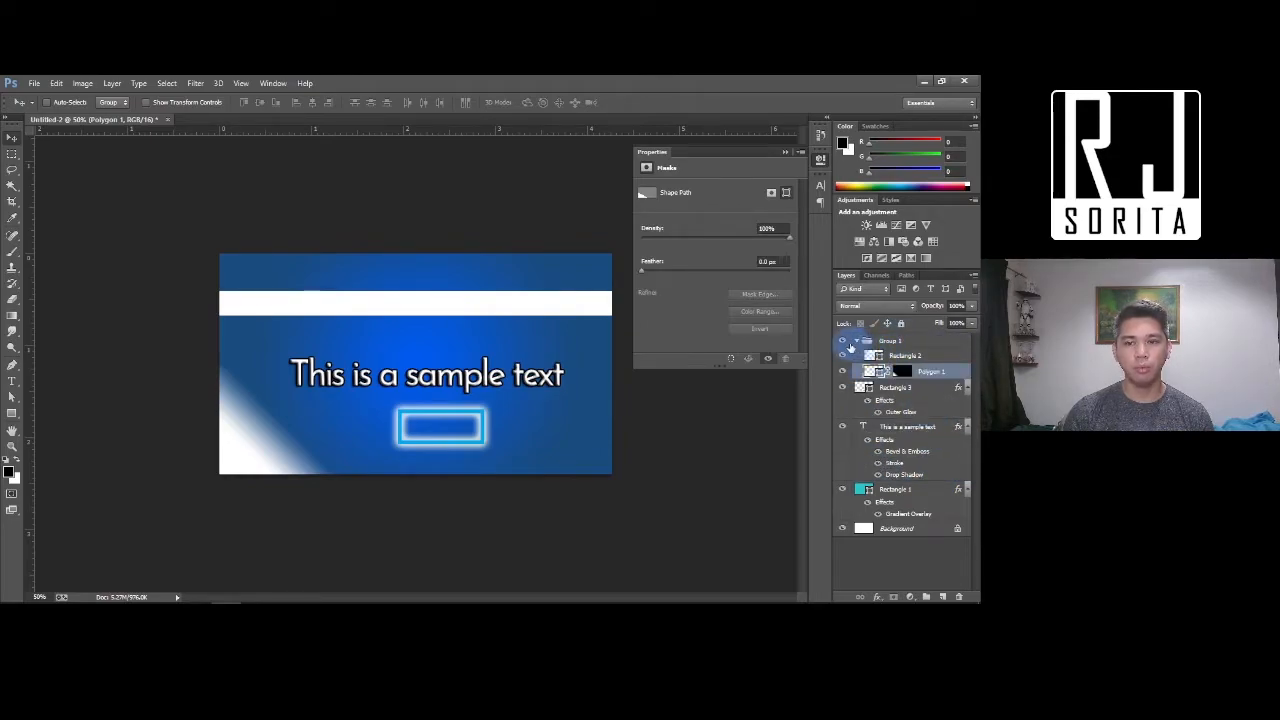
{"action": "left_click", "coordinate": [858, 343]}
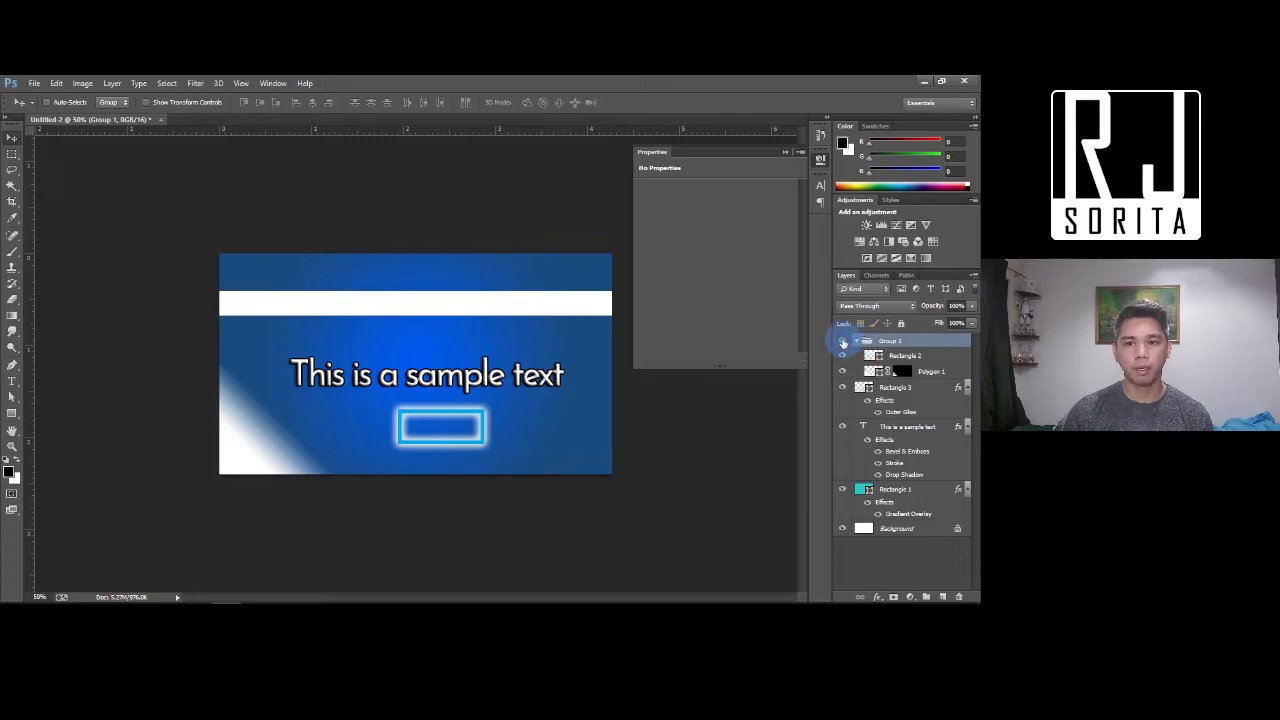
{"action": "left_click", "coordinate": [843, 343]}
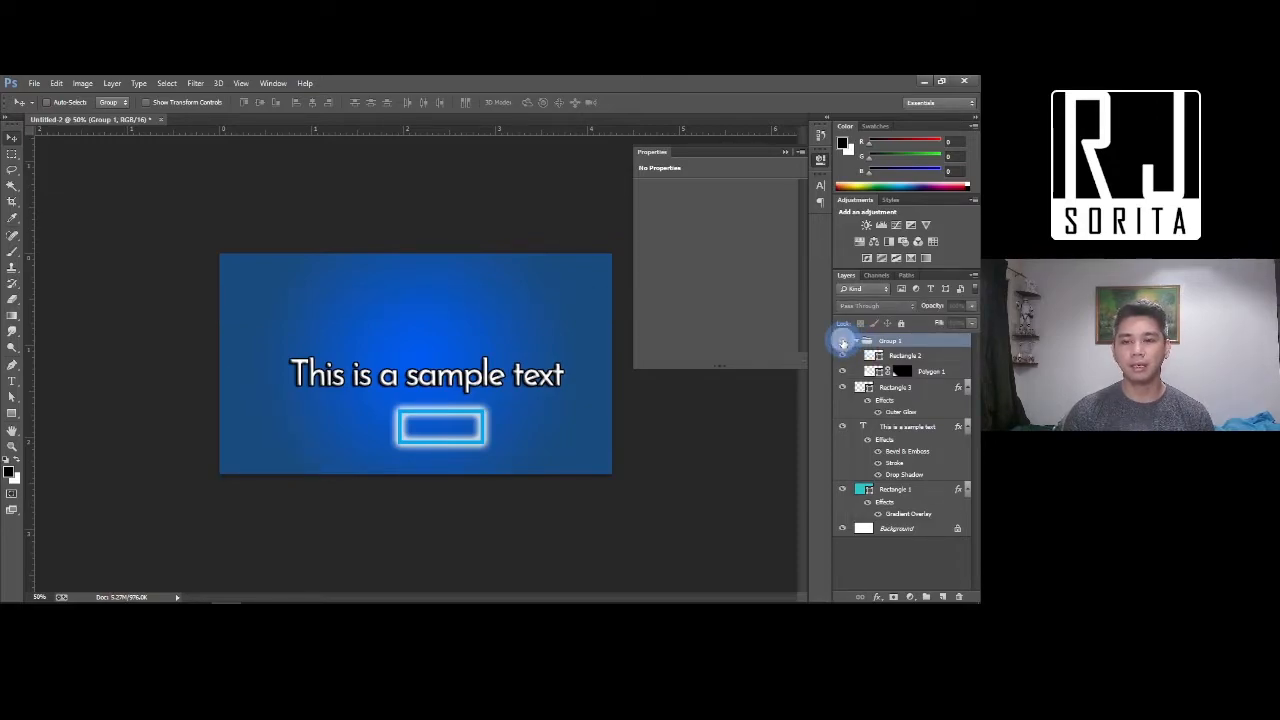
{"action": "left_click", "coordinate": [843, 343]}
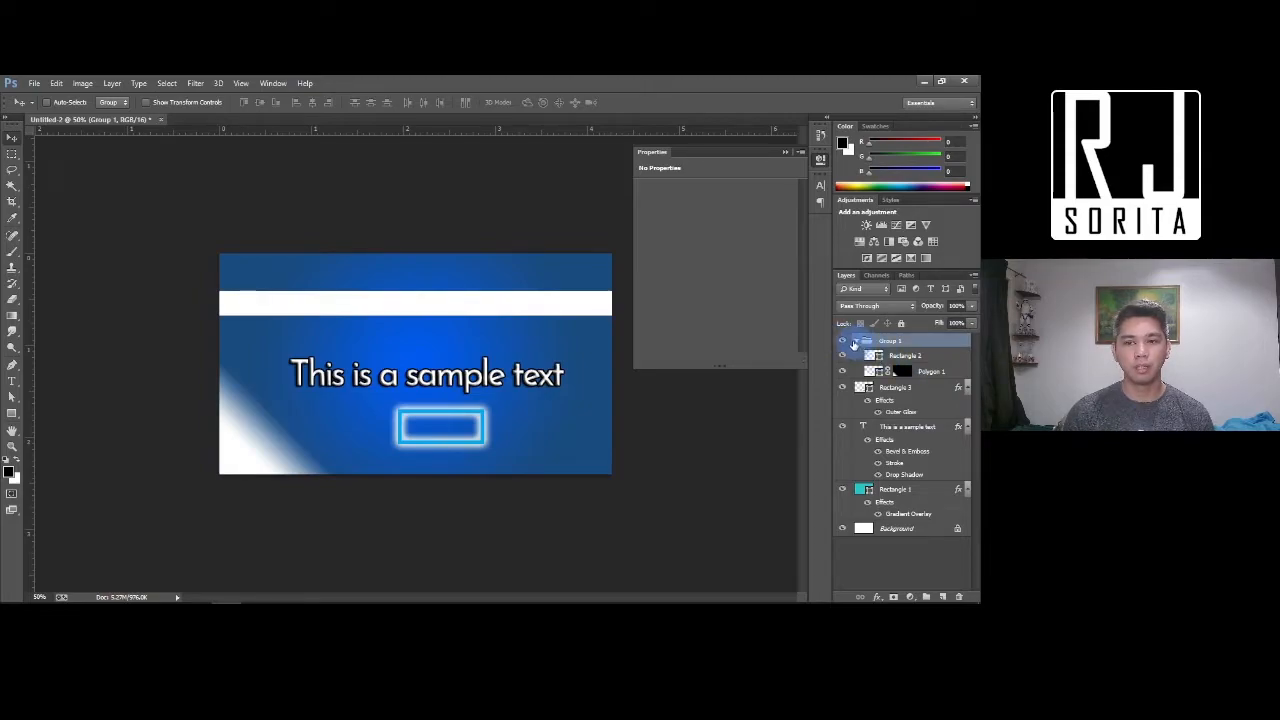
{"action": "left_click", "coordinate": [856, 342]}
{"action": "left_click", "coordinate": [856, 342]}
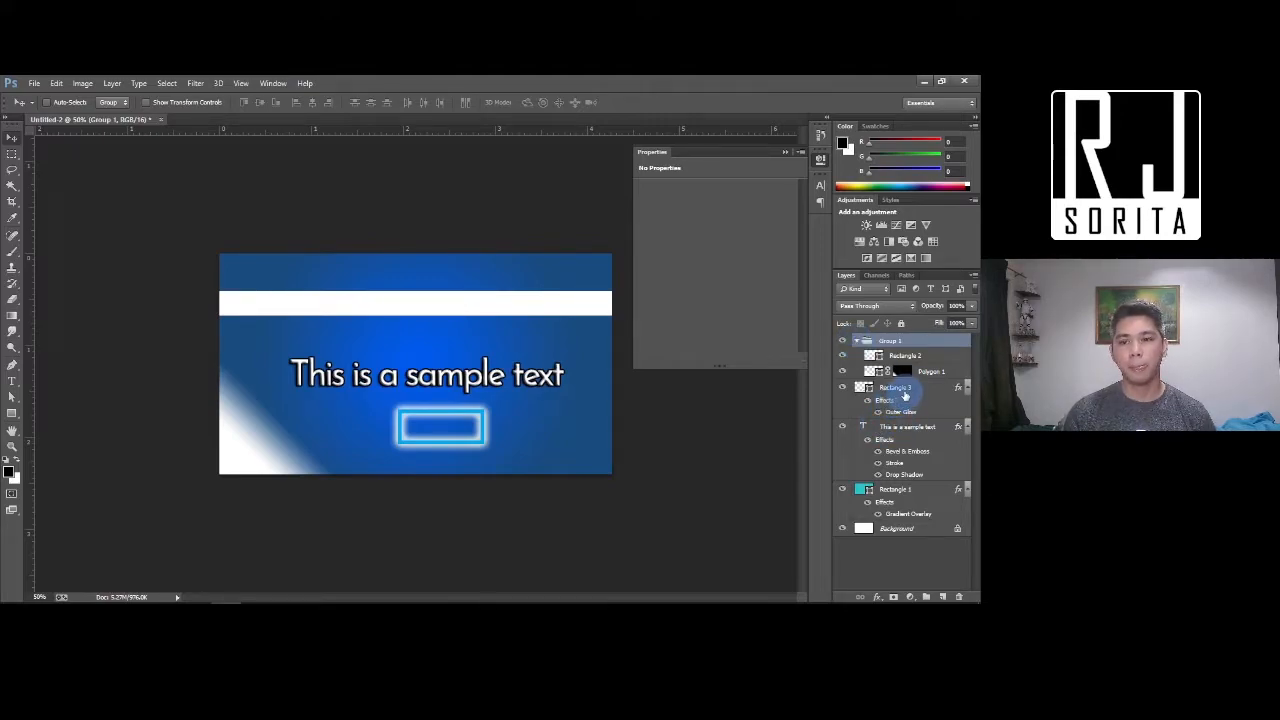
Create Group 2 and move Rectangle 3, the sample text and Rectangle 1 into it
{"action": "left_click", "coordinate": [903, 390]}
{"action": "left_click", "coordinate": [927, 596]}
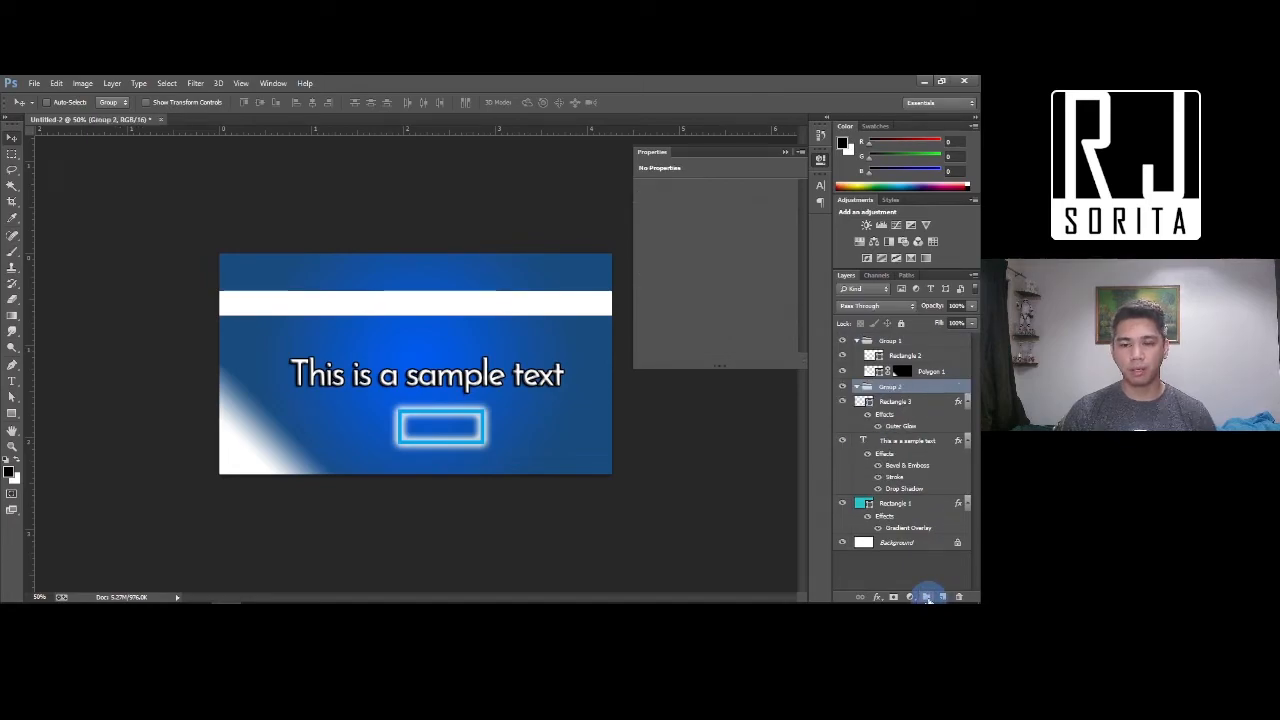
{"action": "left_click", "coordinate": [895, 402]}
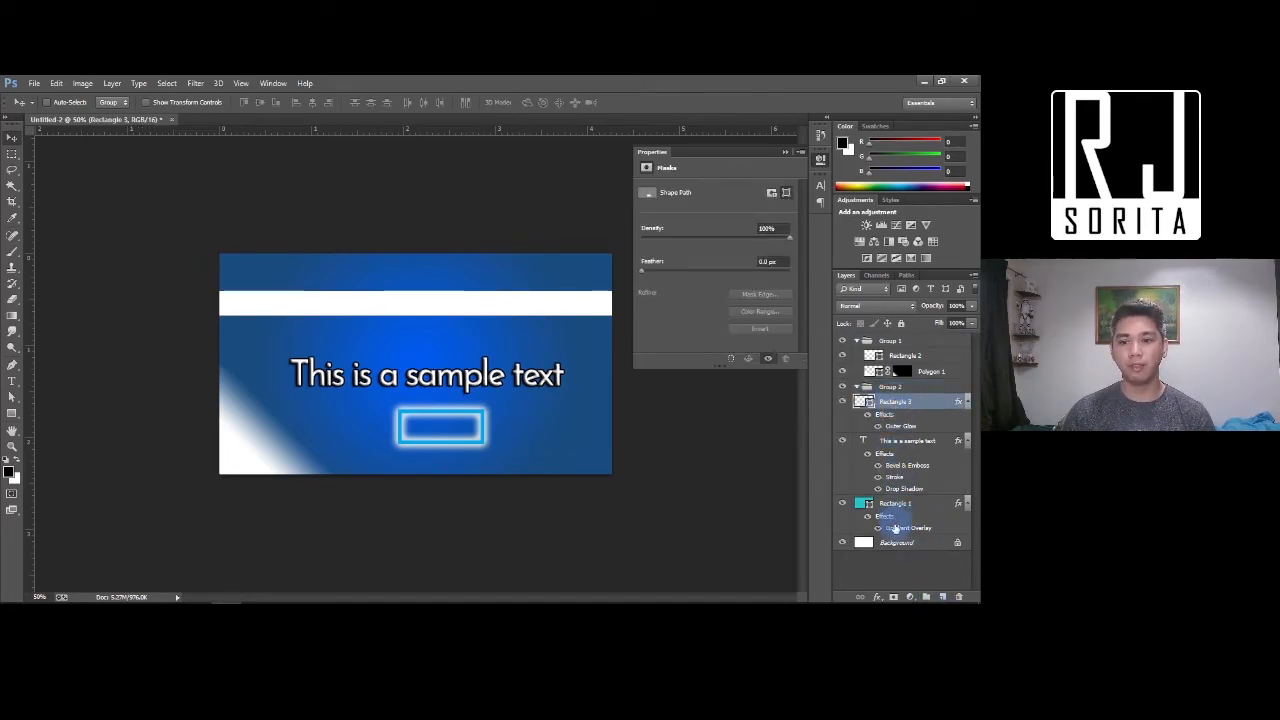
{"action": "left_click", "coordinate": [898, 514], "text": "shift"}
{"action": "left_click_drag", "start_coordinate": [898, 514], "coordinate": [888, 389]}
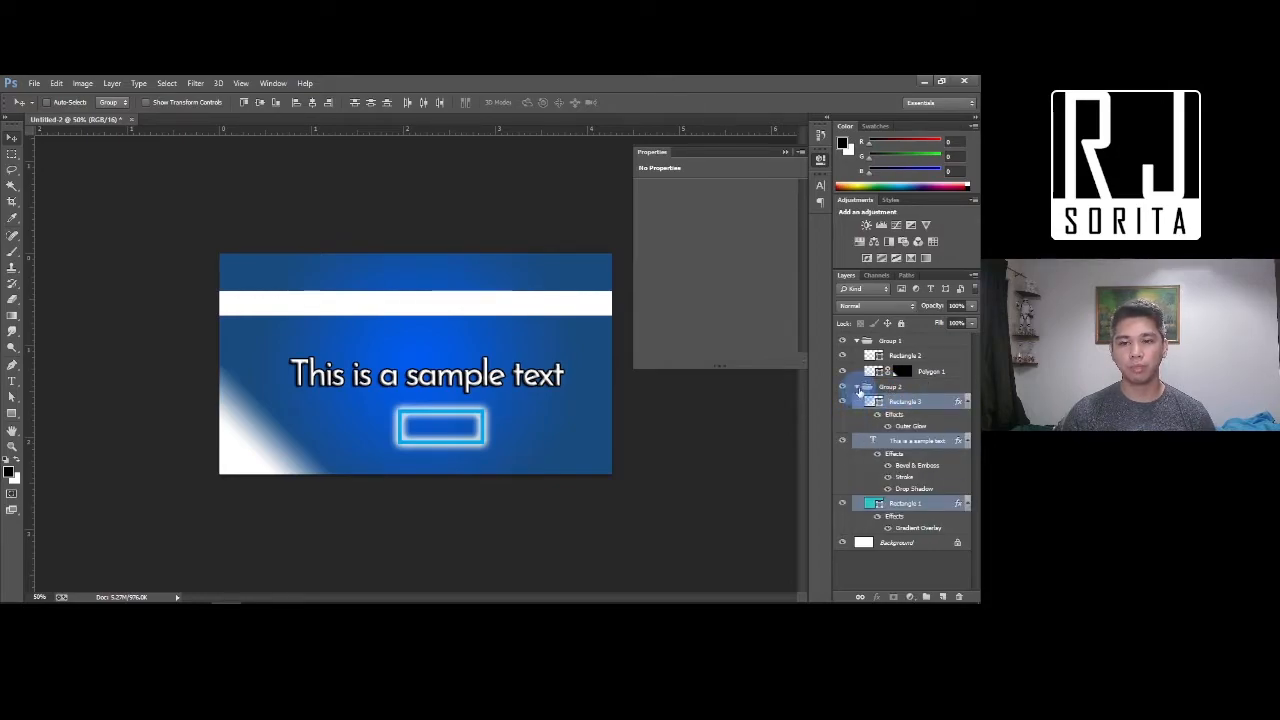
Collapse and re-expand both groups, then nudge the stripe and polygon slightly lower-left
{"action": "left_click", "coordinate": [856, 388]}
{"action": "left_click", "coordinate": [905, 358]}
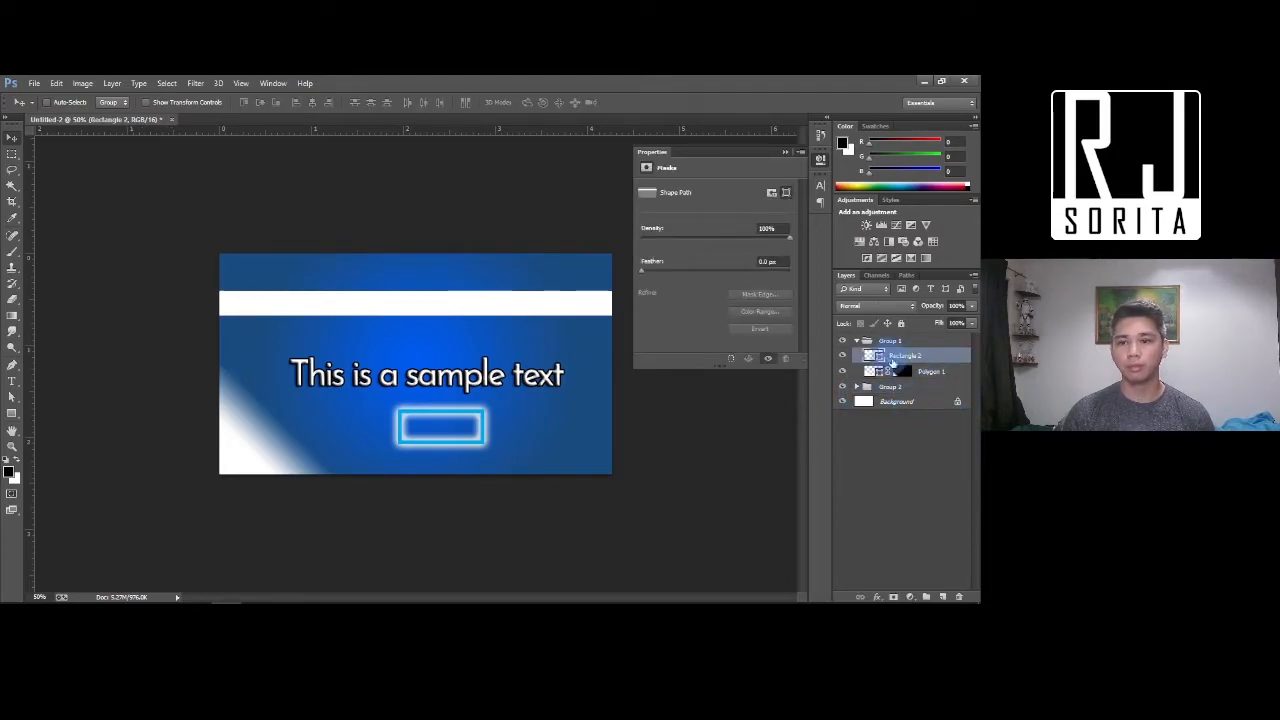
{"action": "left_click", "coordinate": [856, 341]}
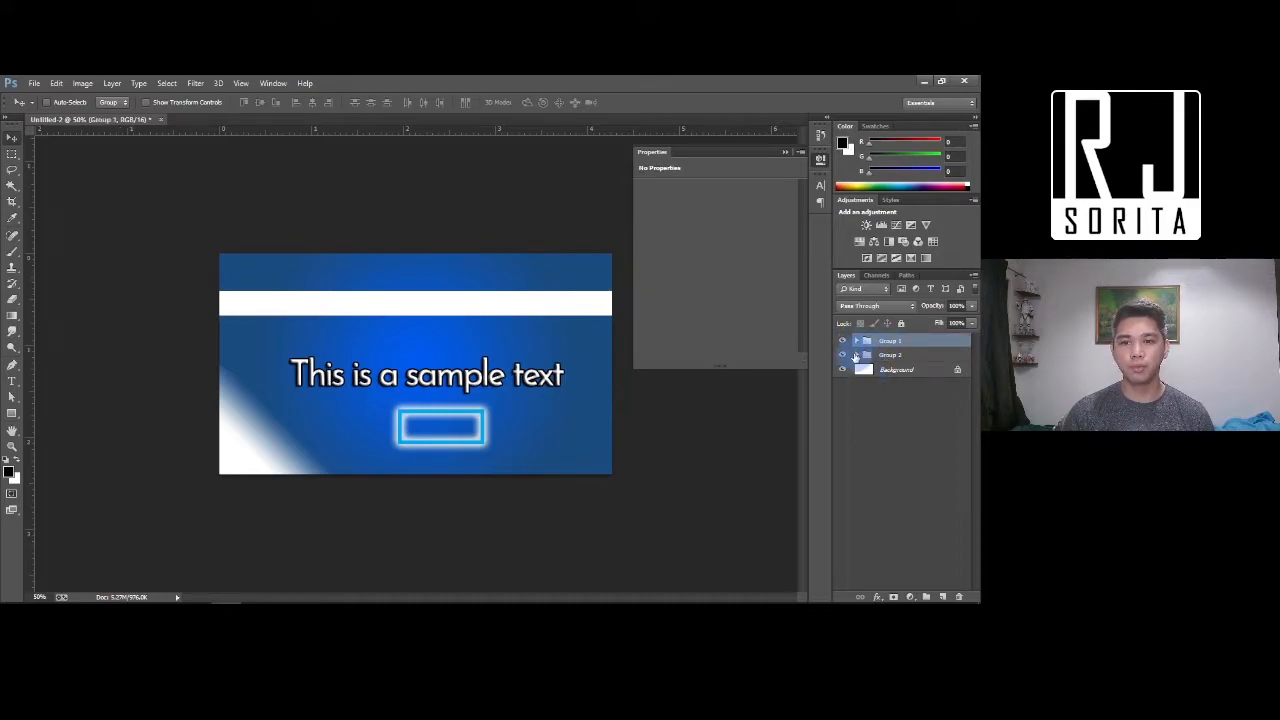
{"action": "left_click", "coordinate": [856, 355]}
{"action": "left_click", "coordinate": [856, 341]}
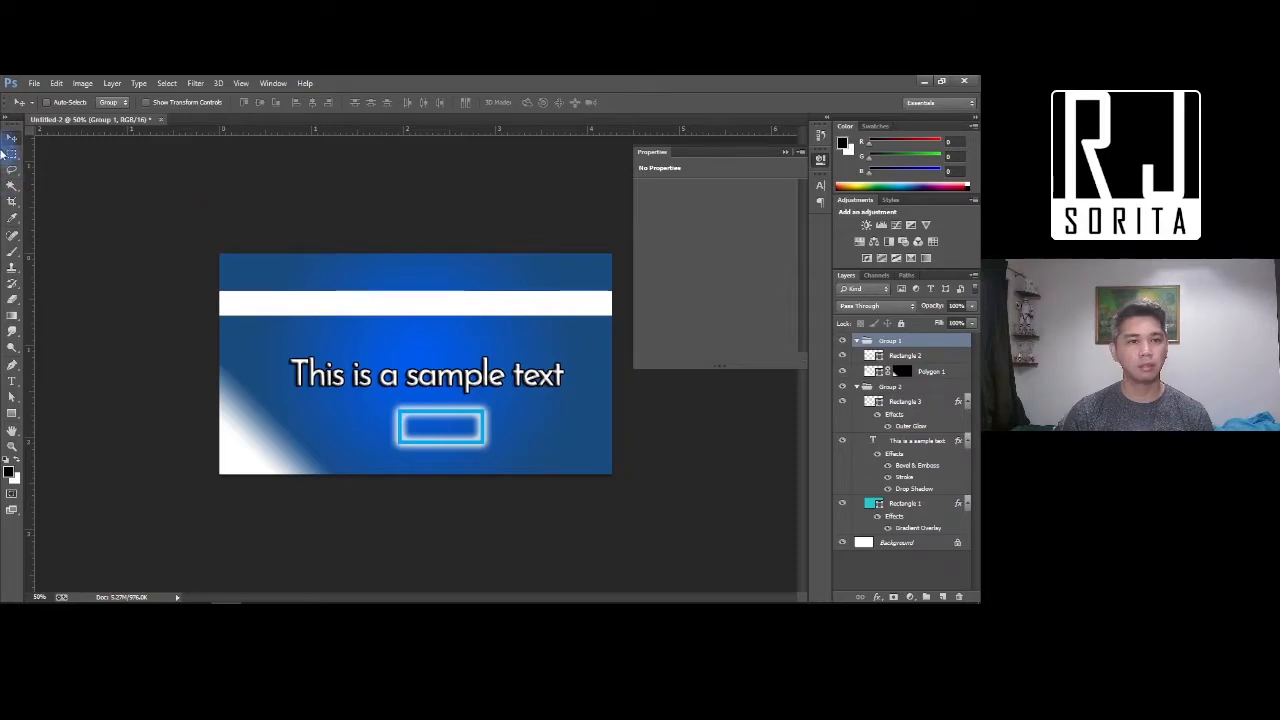
{"action": "left_click_drag", "start_coordinate": [441, 317], "coordinate": [465, 305]}
Undo the stripe move and rename Group 1 to 'Header'
{"action": "key", "text": "ctrl+z"}
{"action": "double_click", "coordinate": [889, 342]}
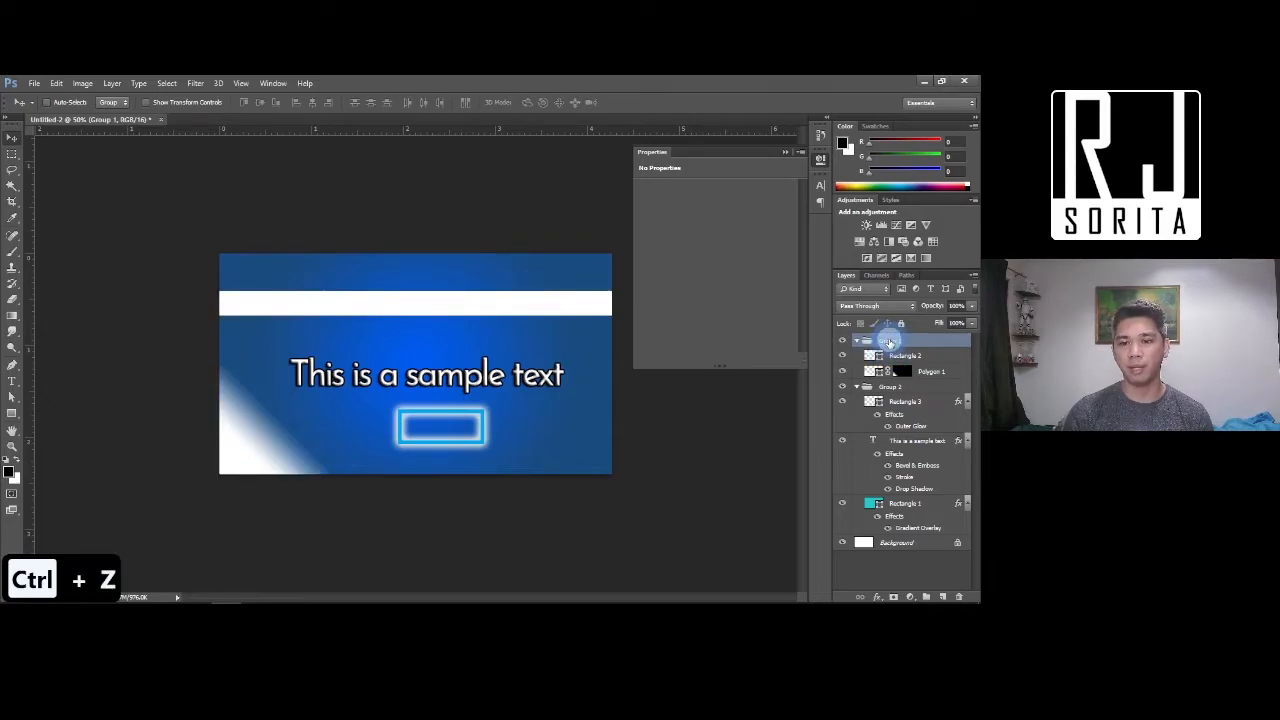
{"action": "right_click", "coordinate": [889, 342]}
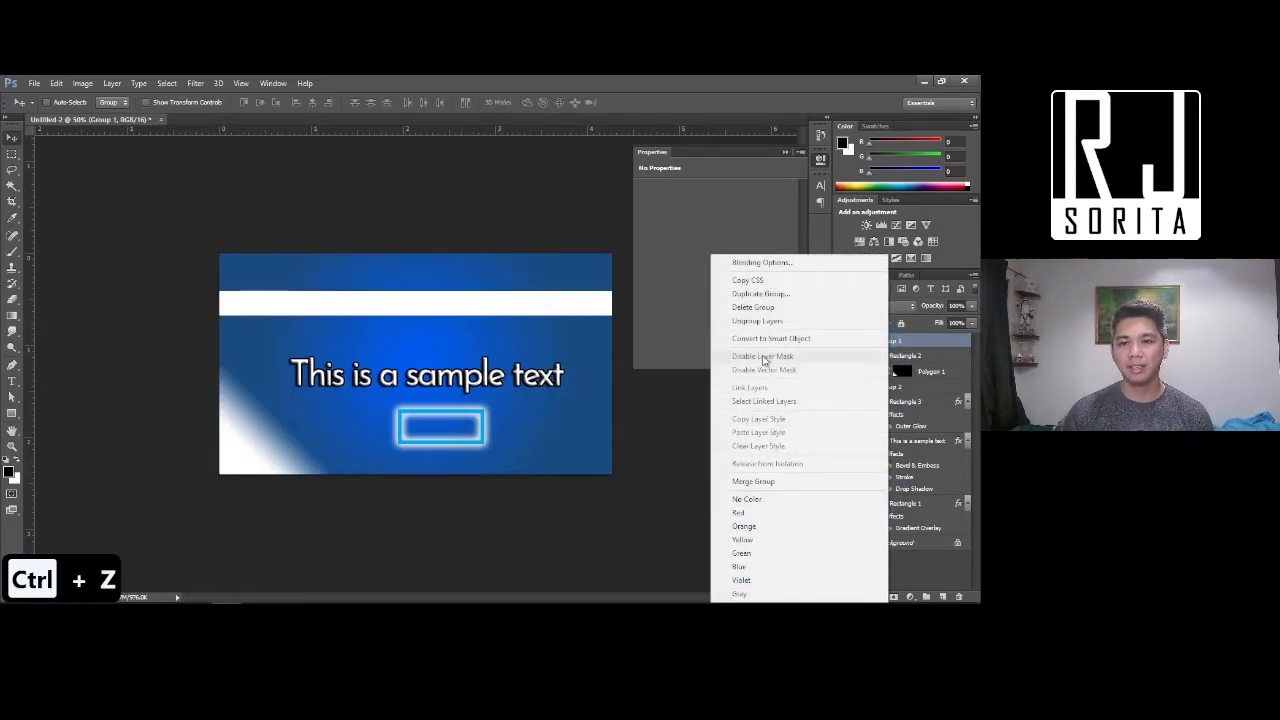
{"action": "key", "text": "Escape"}
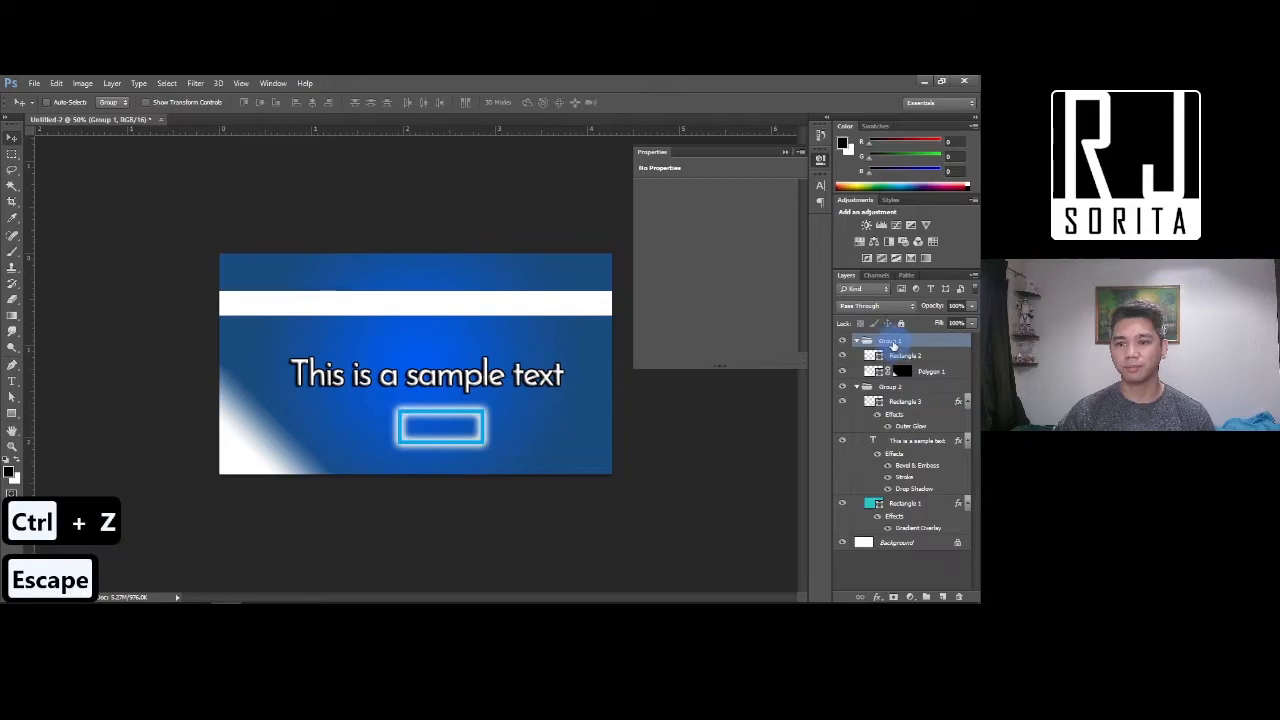
{"action": "type", "text": "Header"}
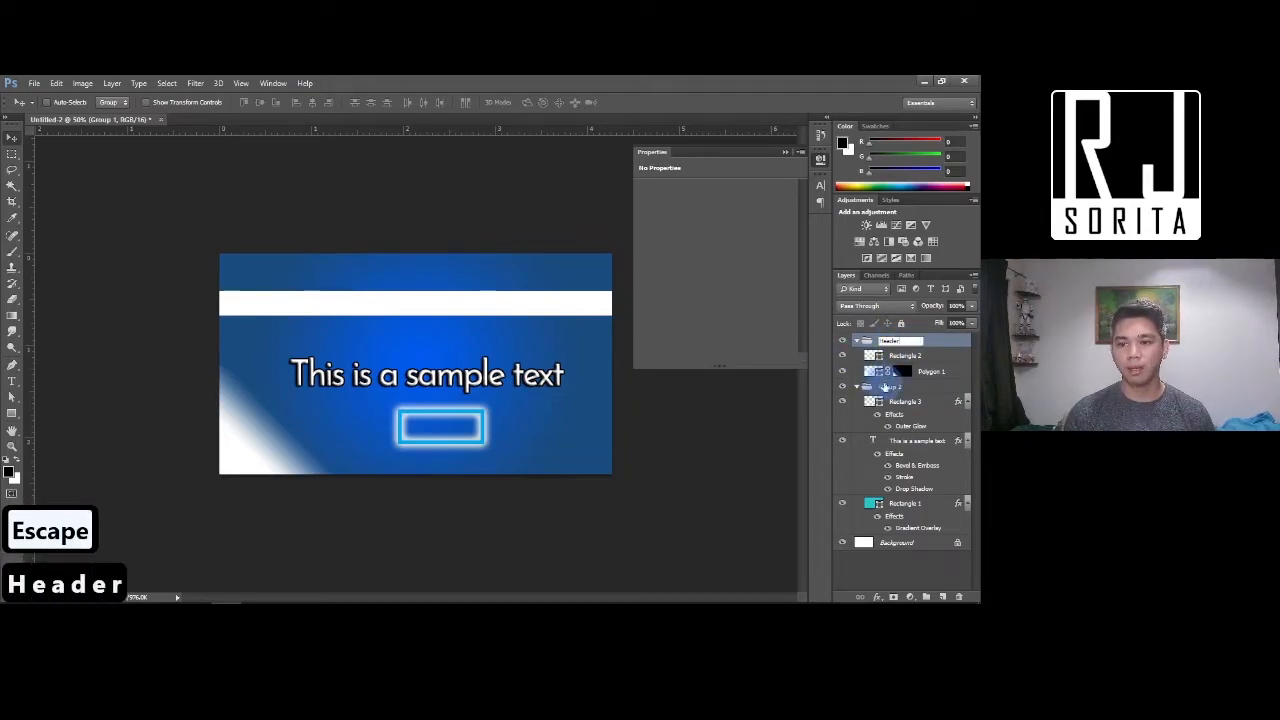
Rename Group 2 to 'body'
{"action": "left_click", "coordinate": [888, 387]}
{"action": "double_click", "coordinate": [888, 387]}
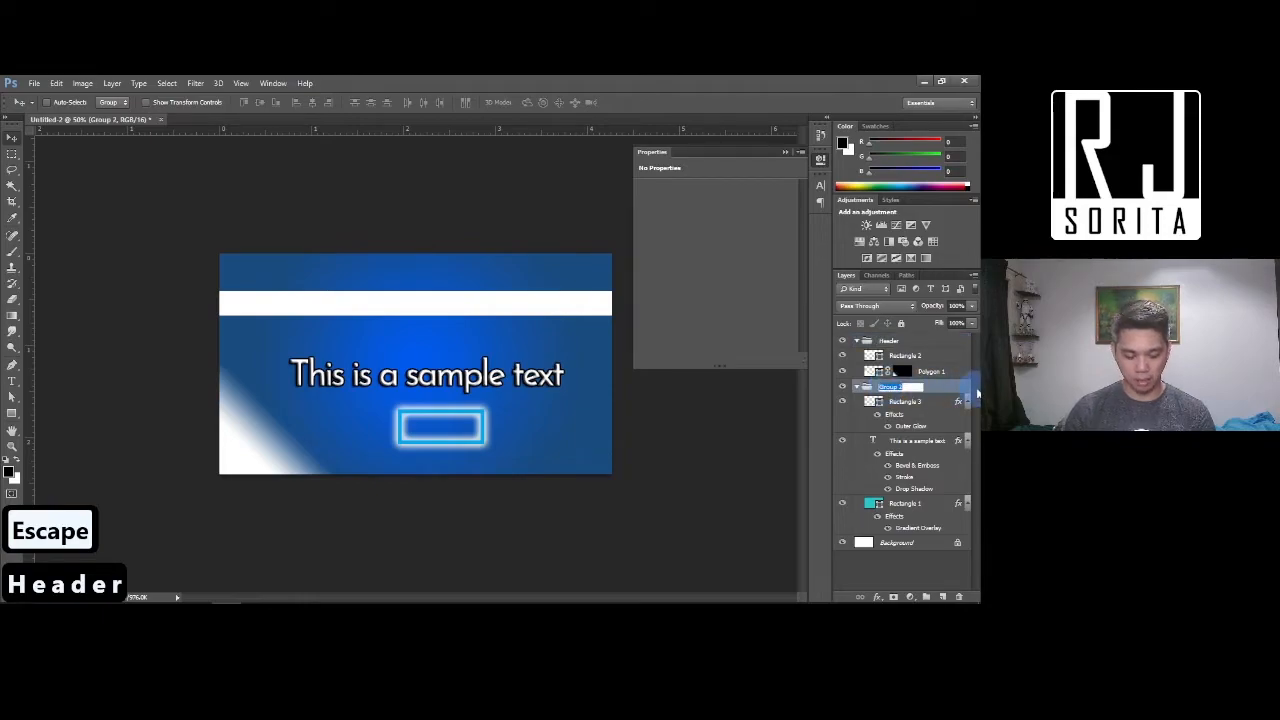
{"action": "type", "text": "body"}
{"action": "key", "text": "Return"}
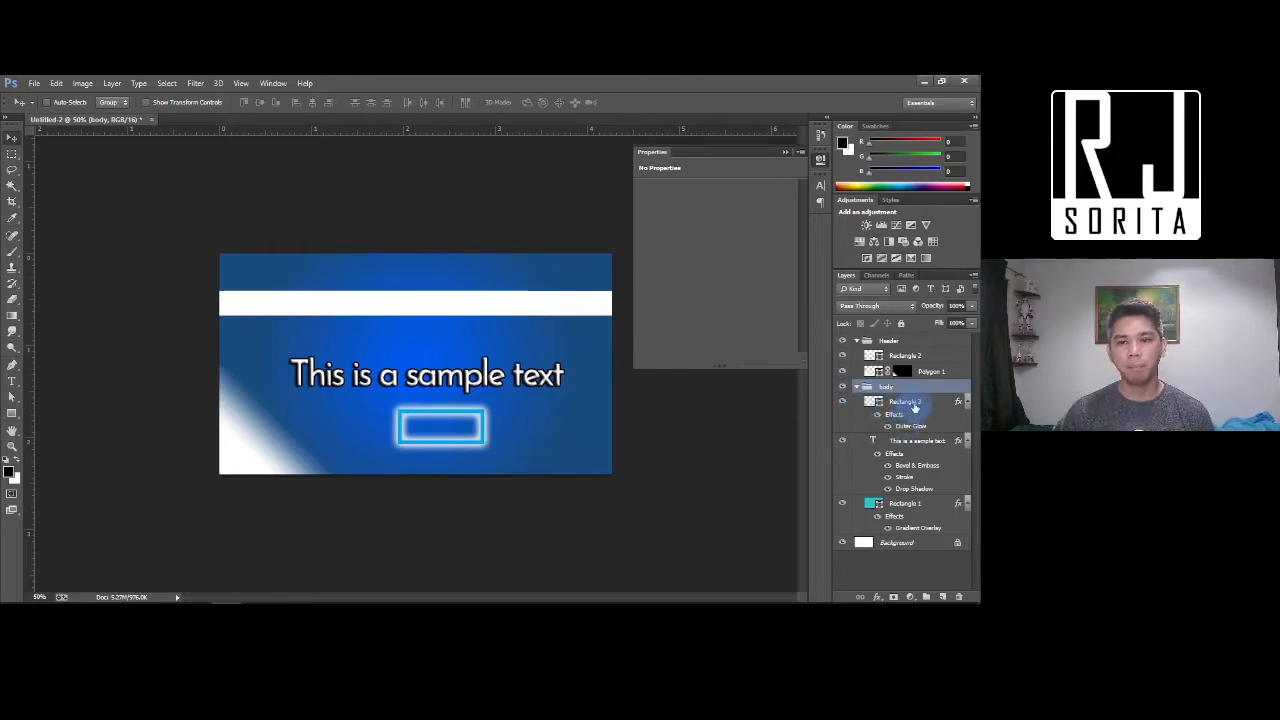
Select Rectangle 3, the sample text layer and Rectangle 1 and link them
{"action": "left_click", "coordinate": [910, 402]}
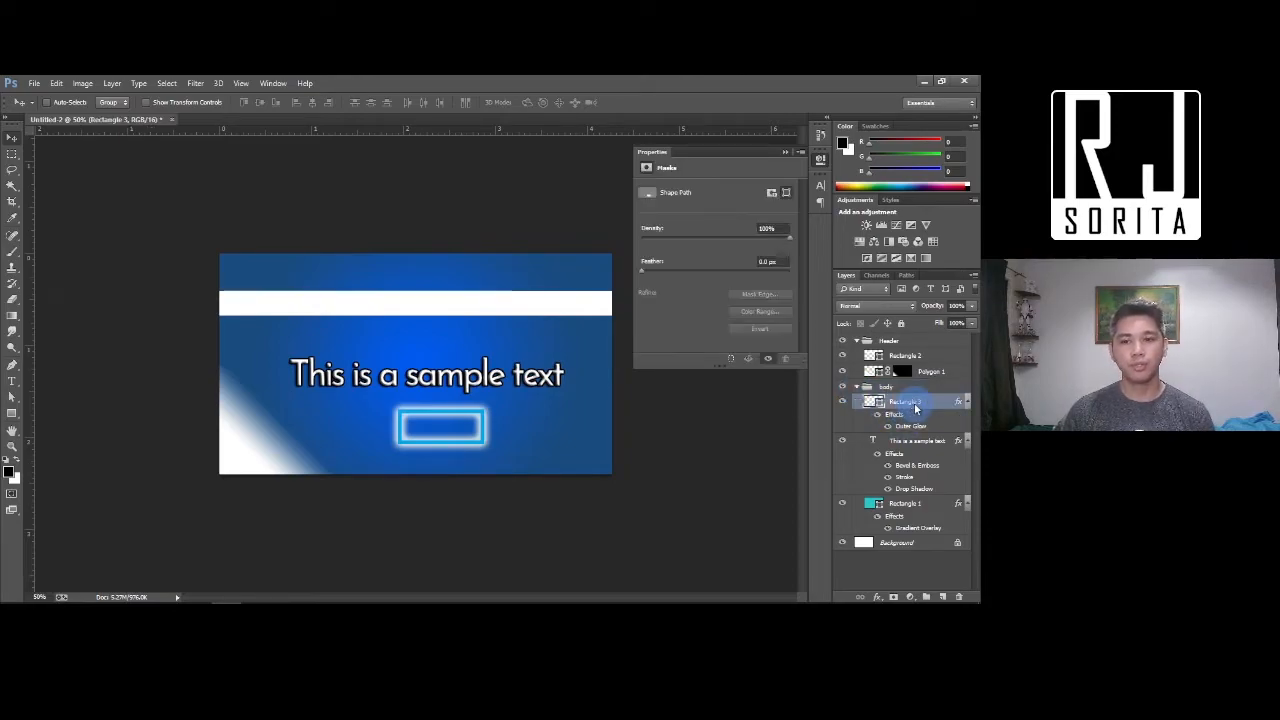
{"action": "left_click", "coordinate": [908, 442], "text": "ctrl"}
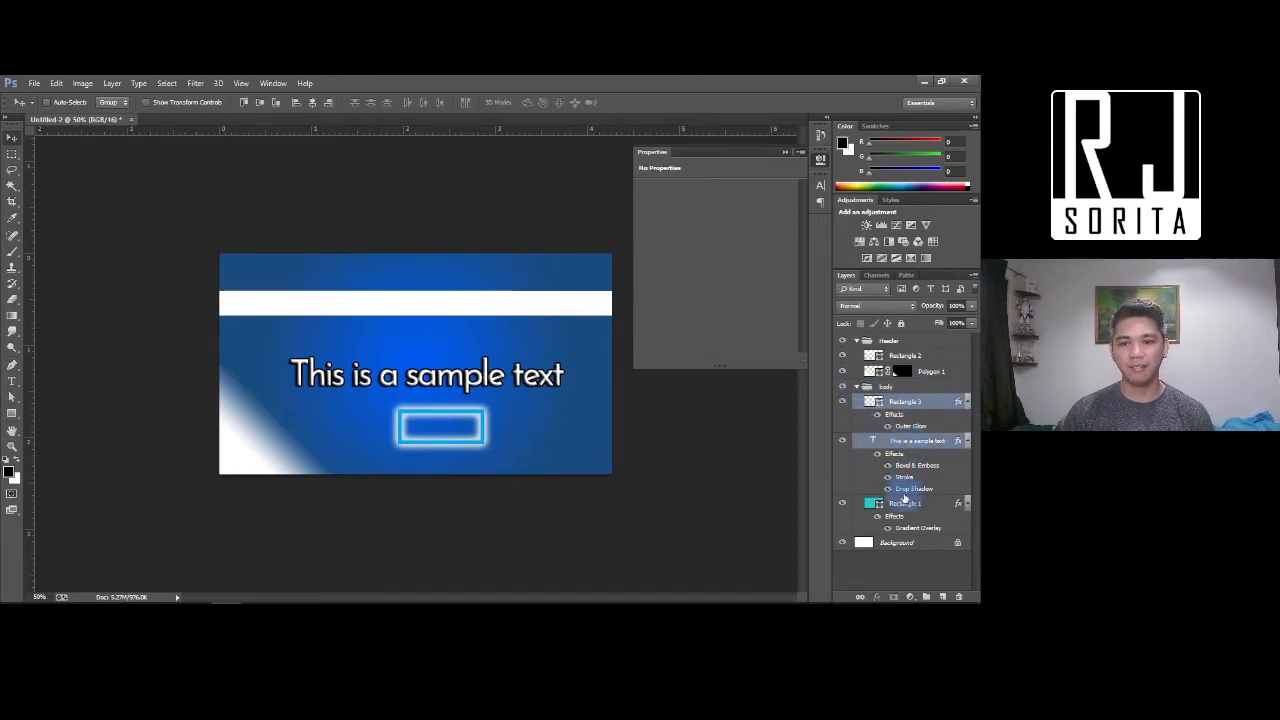
{"action": "left_click", "coordinate": [905, 504], "text": "ctrl"}
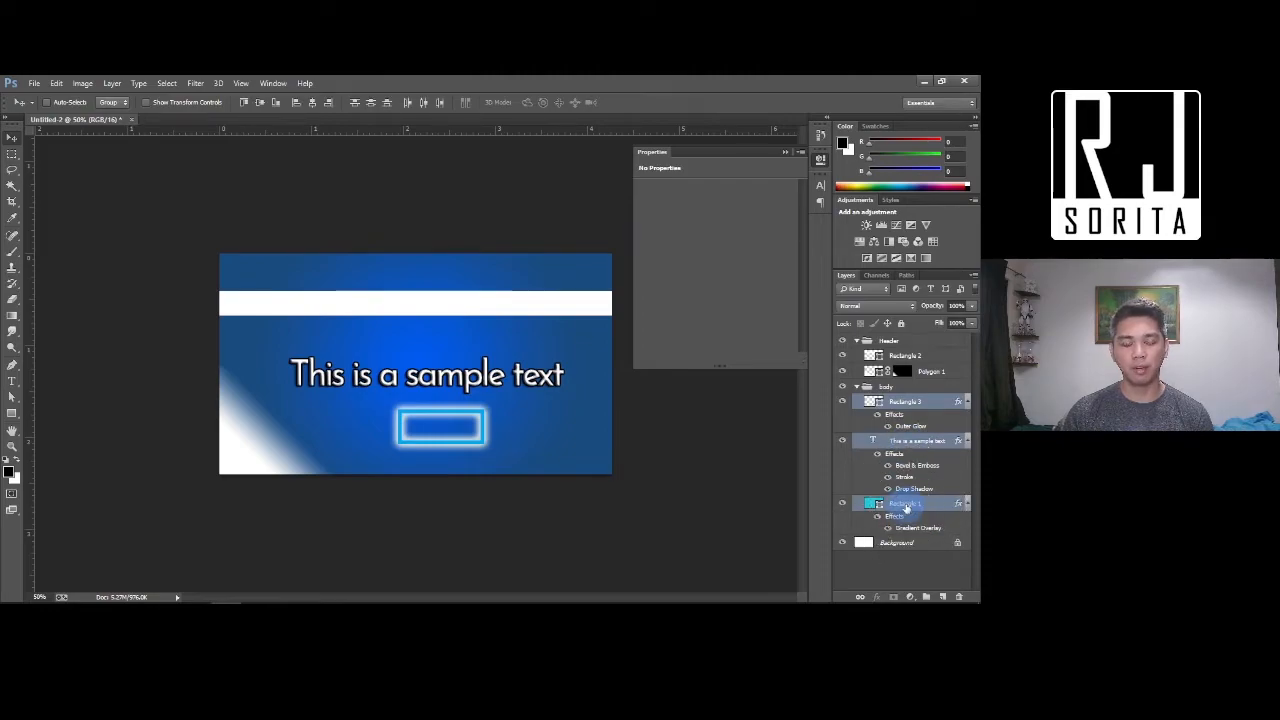
{"action": "right_click", "coordinate": [902, 403]}
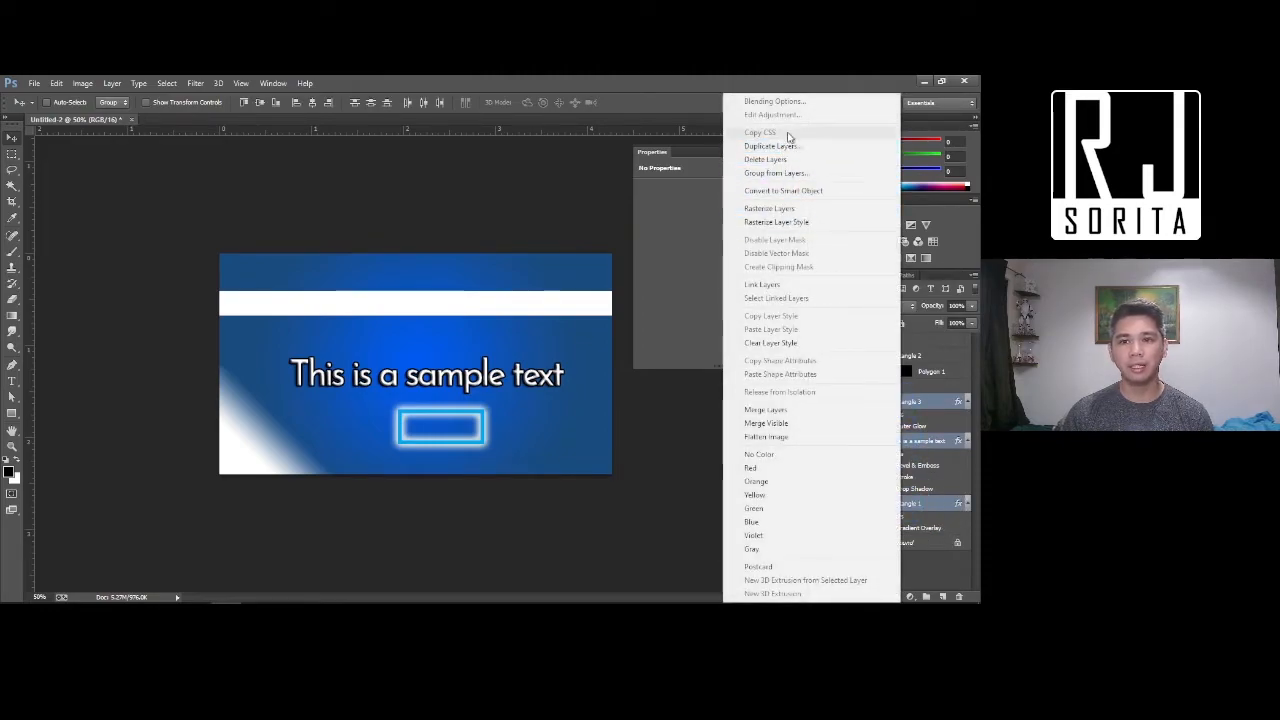
{"action": "left_click", "coordinate": [764, 287]}
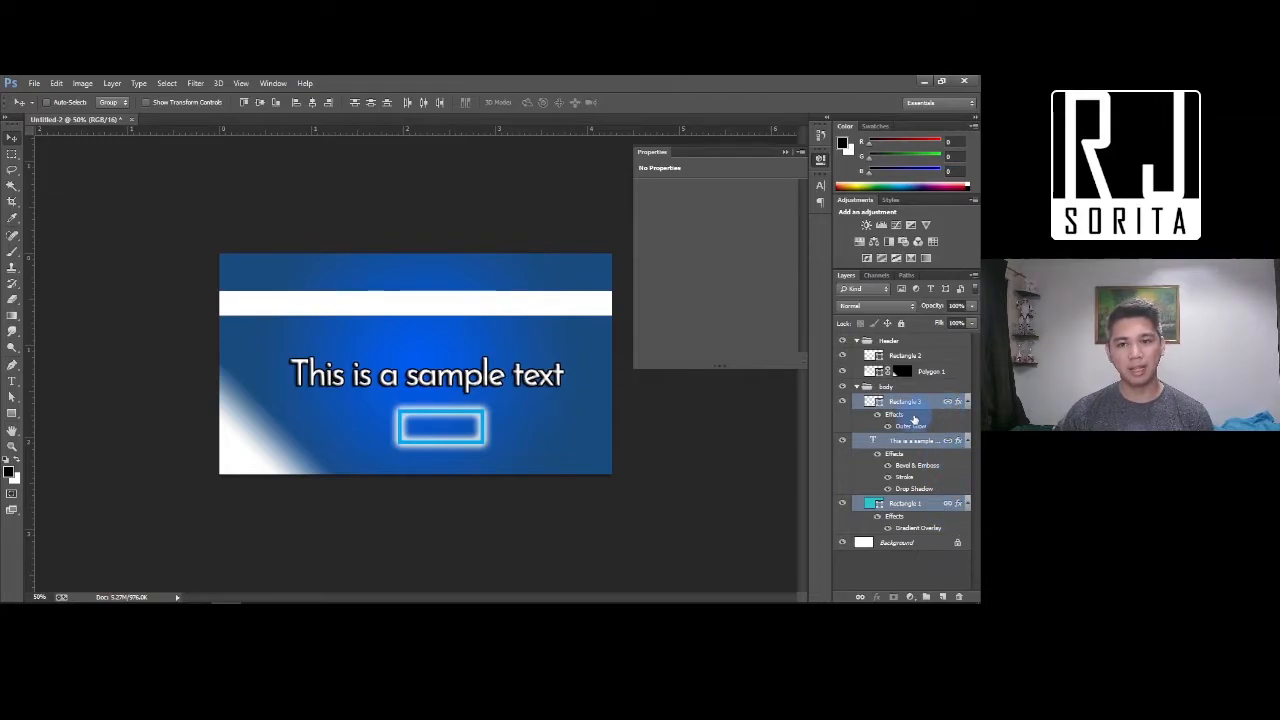
Test-move the linked layers up-left together, then undo the move
{"action": "left_click", "coordinate": [8, 138]}
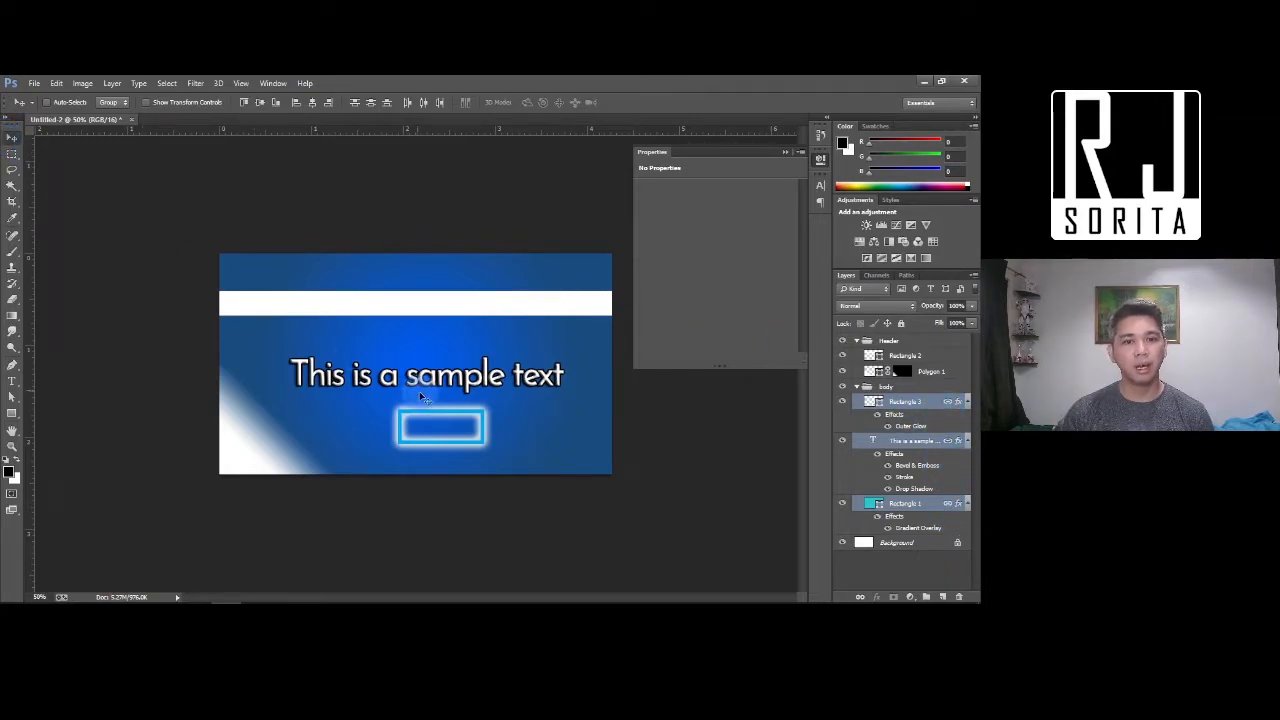
{"action": "left_click_drag", "start_coordinate": [476, 379], "coordinate": [504, 347]}
{"action": "key", "text": "ctrl+z"}
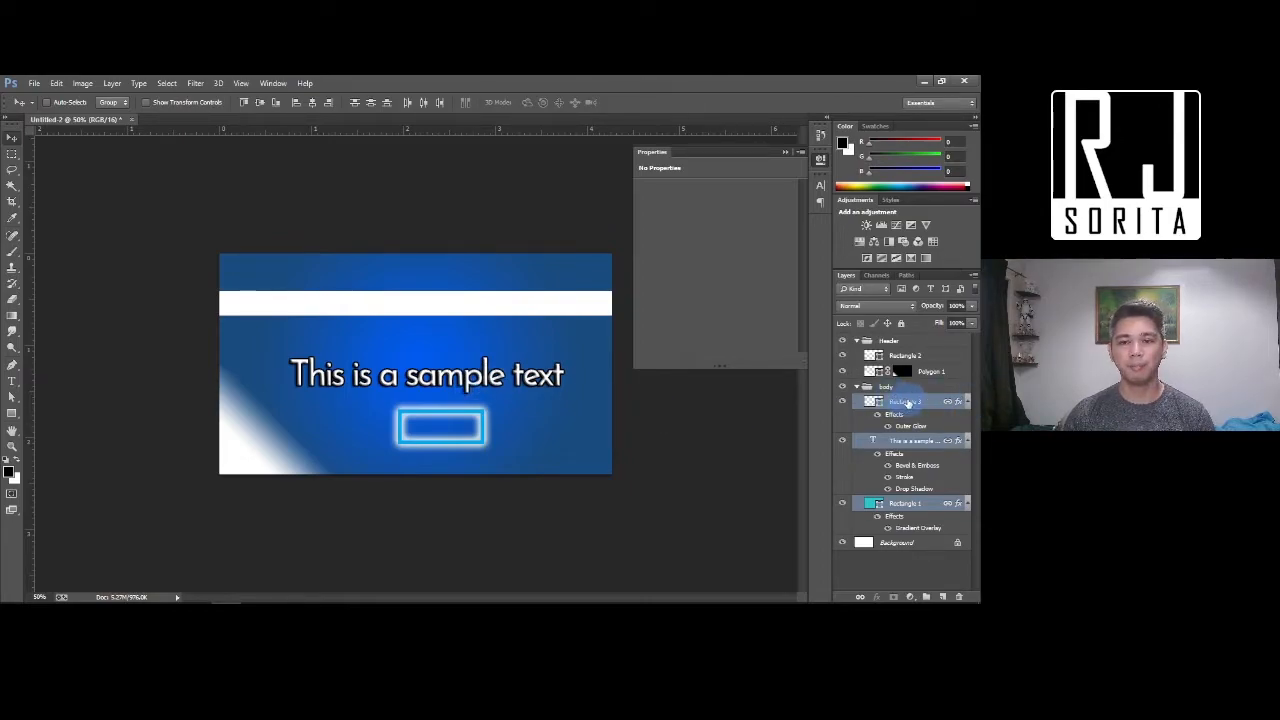
Unlink the three layers, then try shifting Rectangle 1 right and undo it
{"action": "right_click", "coordinate": [907, 402]}
{"action": "left_click", "coordinate": [806, 283]}
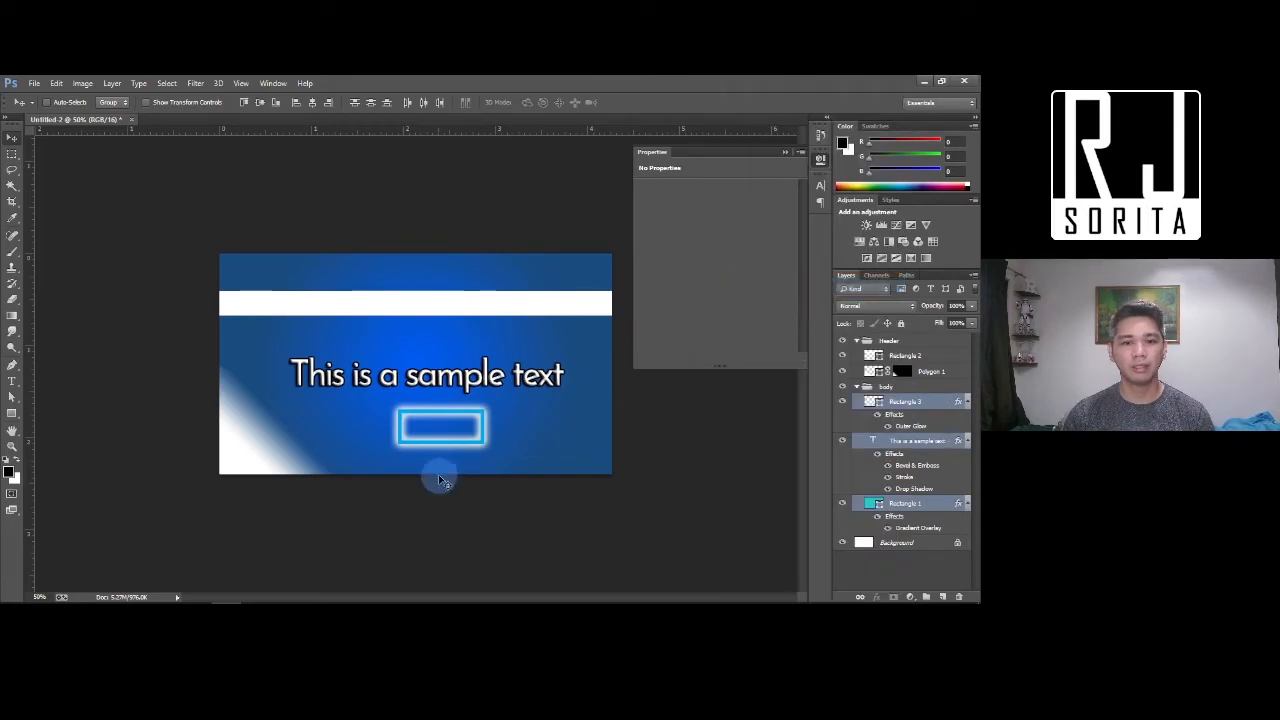
{"action": "right_click", "coordinate": [441, 449]}
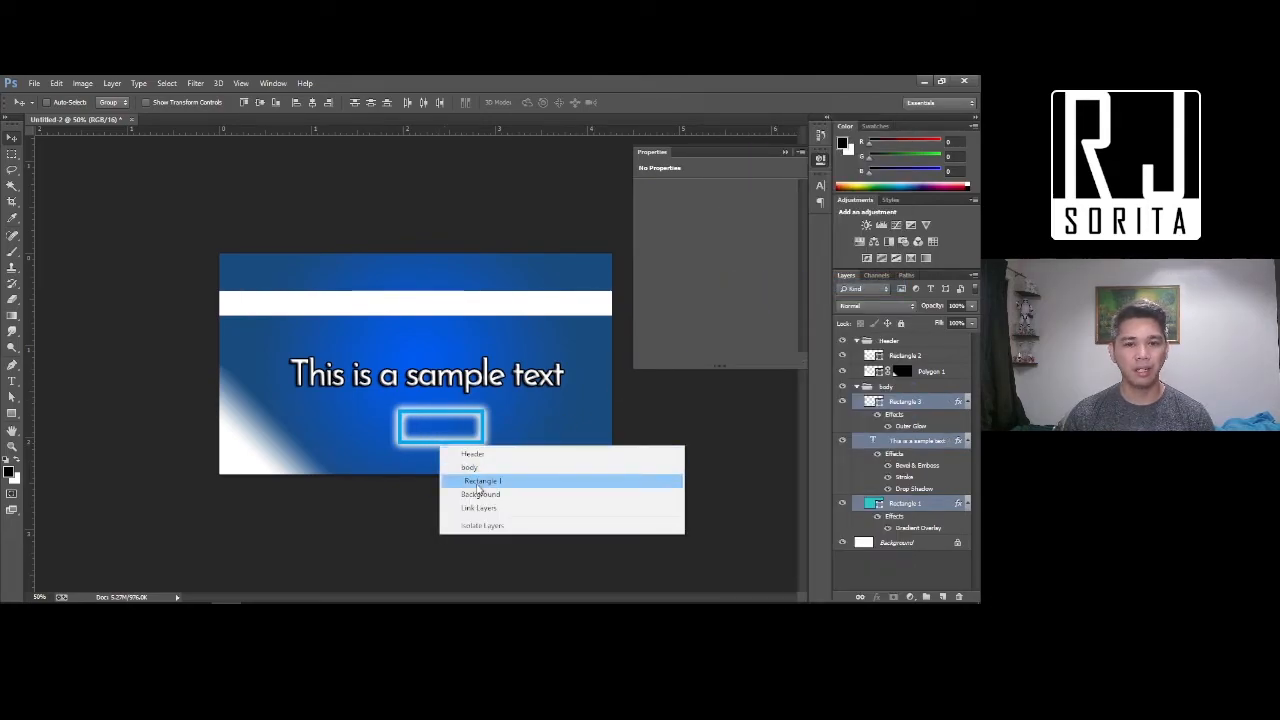
{"action": "left_click", "coordinate": [468, 479]}
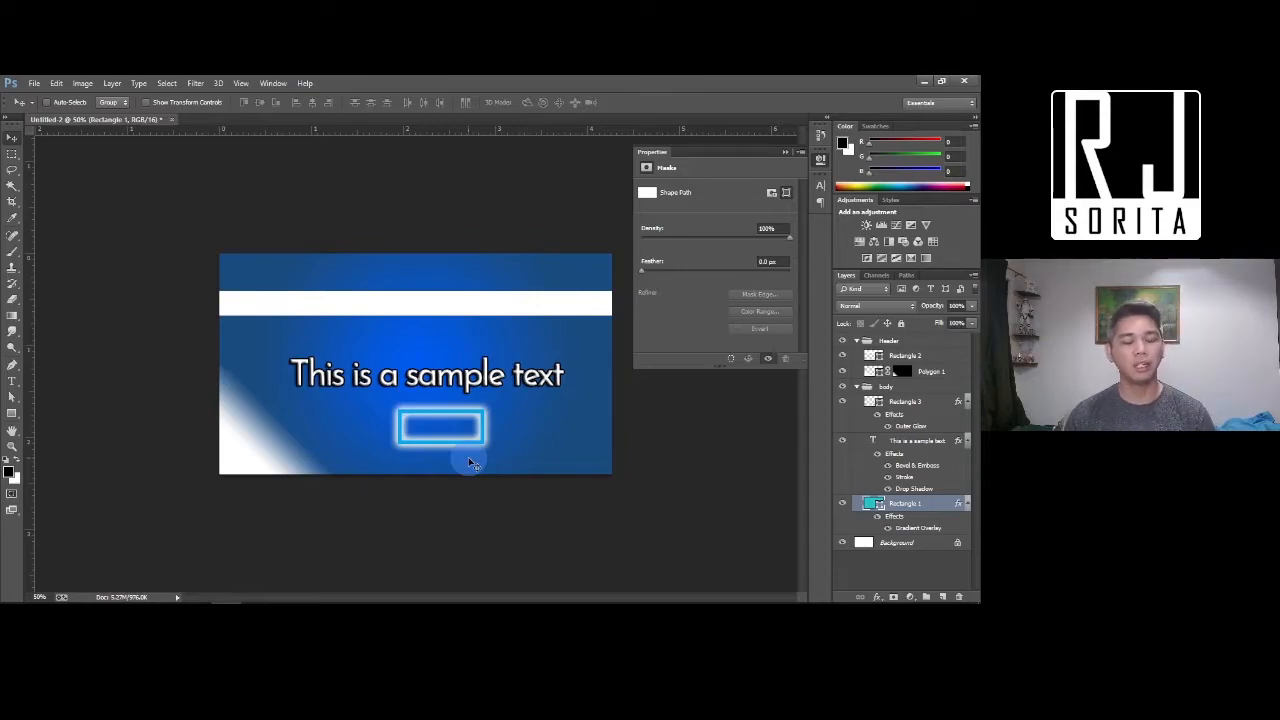
{"action": "left_click_drag", "start_coordinate": [450, 444], "coordinate": [500, 447]}
{"action": "key", "text": "ctrl+z"}
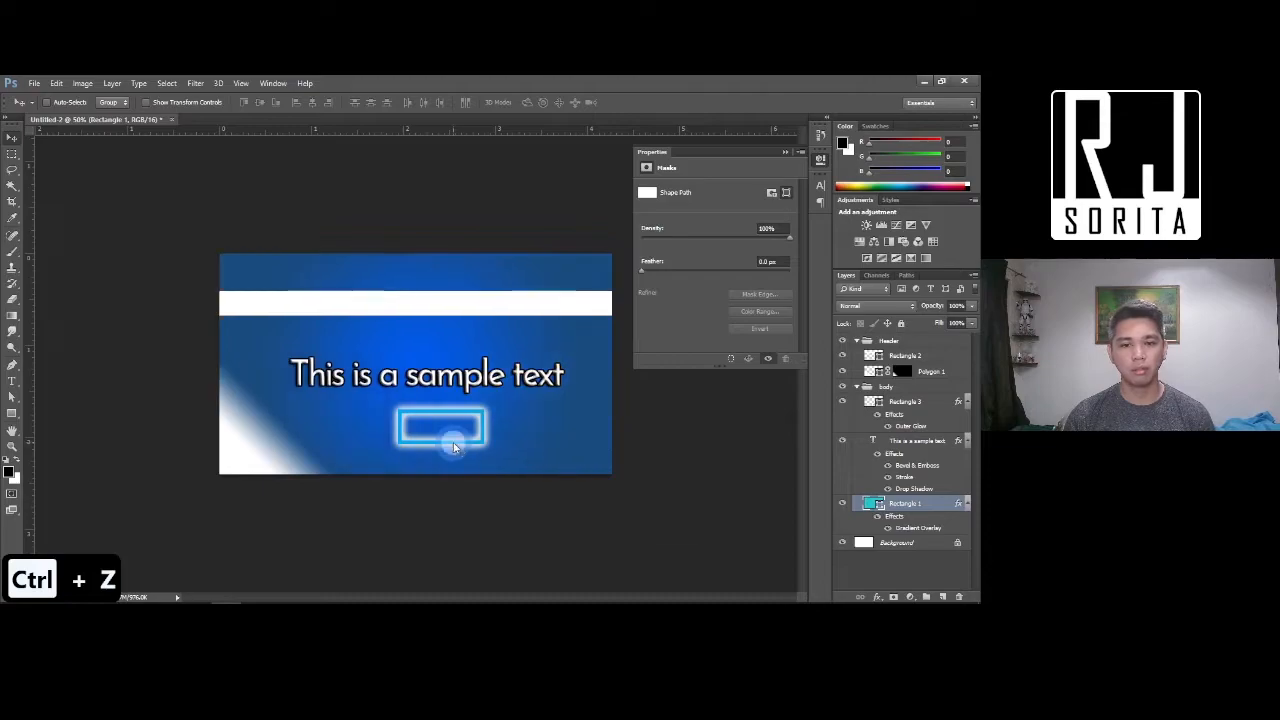
Move the glowing Rectangle 3 to the banner's bottom-right corner
{"action": "right_click", "coordinate": [455, 445]}
{"action": "left_click", "coordinate": [517, 482]}
{"action": "left_click_drag", "start_coordinate": [455, 447], "coordinate": [568, 469]}
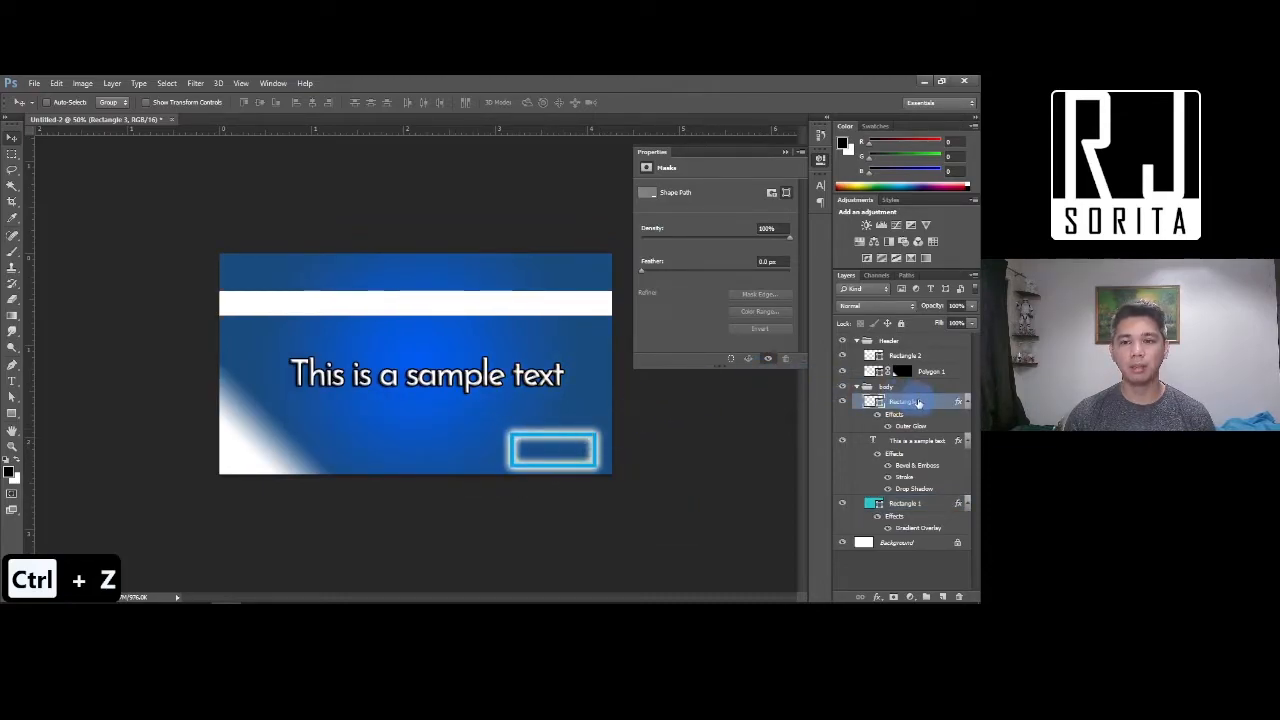
Duplicate Rectangle 3 twice, shifting each copy further up and left
{"action": "right_click", "coordinate": [915, 402]}
{"action": "left_click", "coordinate": [786, 147]}
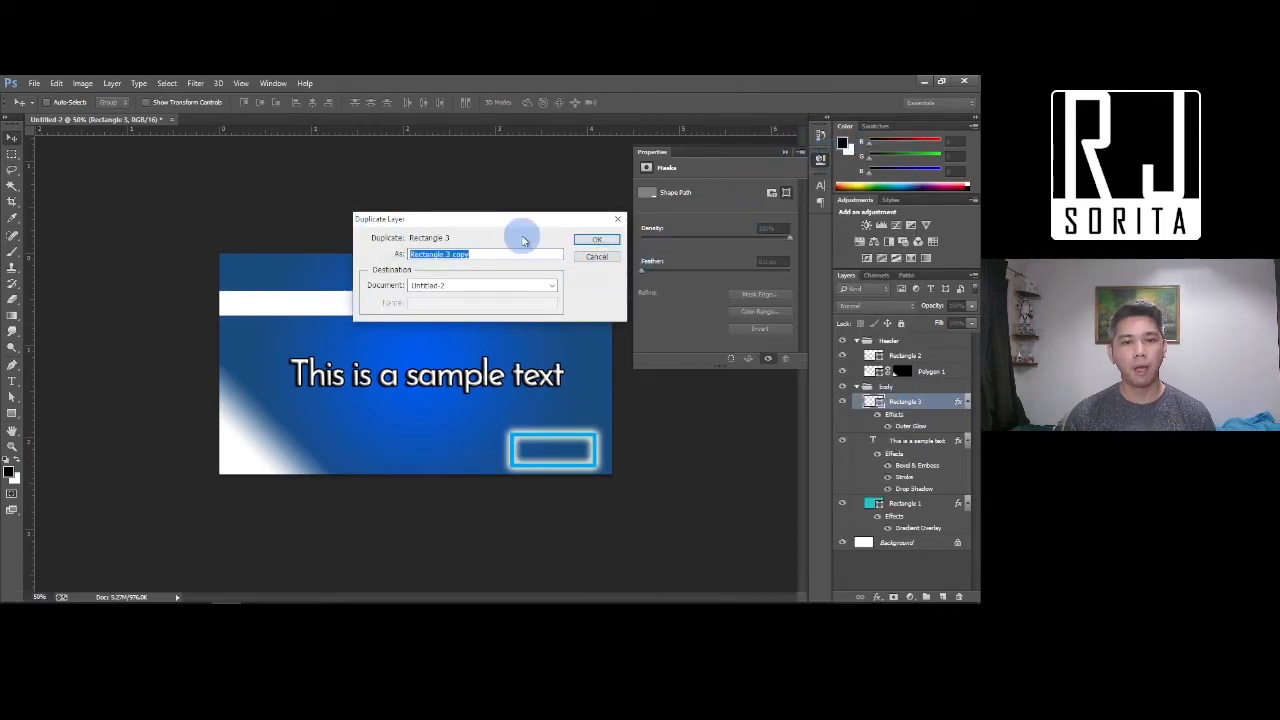
{"action": "left_click", "coordinate": [595, 241]}
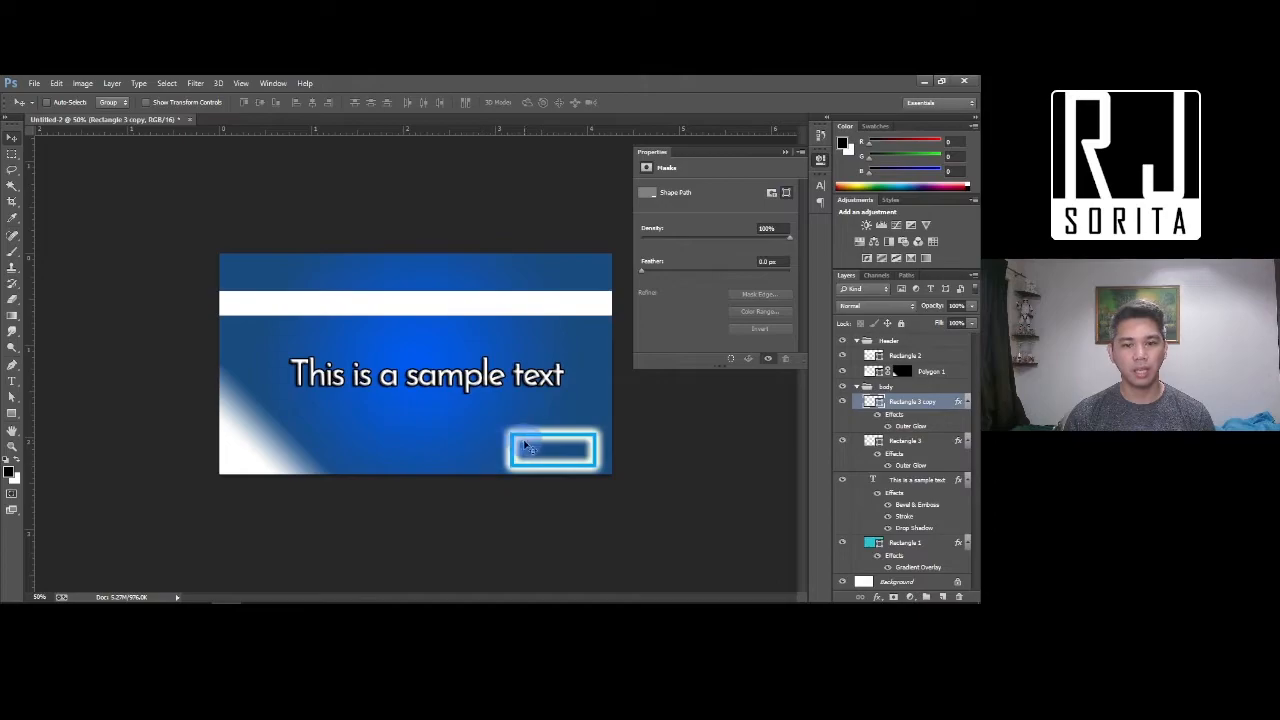
{"action": "left_click_drag", "start_coordinate": [575, 455], "coordinate": [555, 446]}
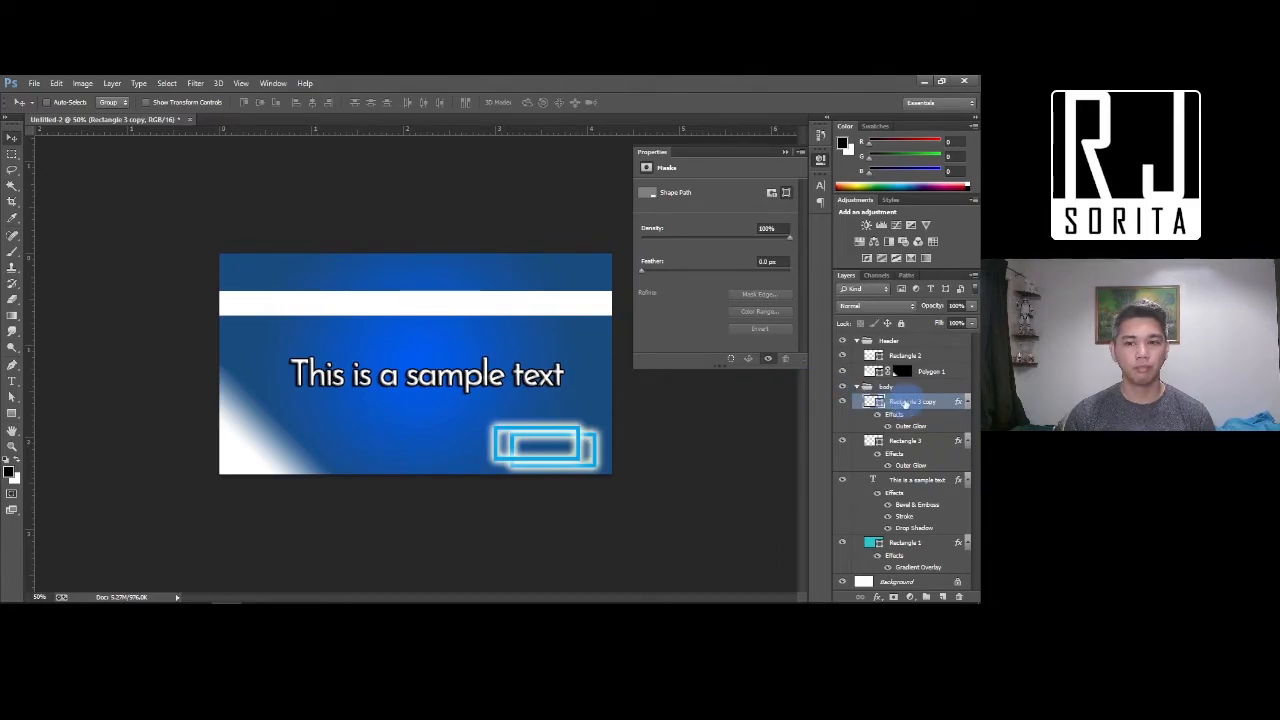
{"action": "right_click", "coordinate": [905, 402]}
{"action": "left_click", "coordinate": [780, 146]}
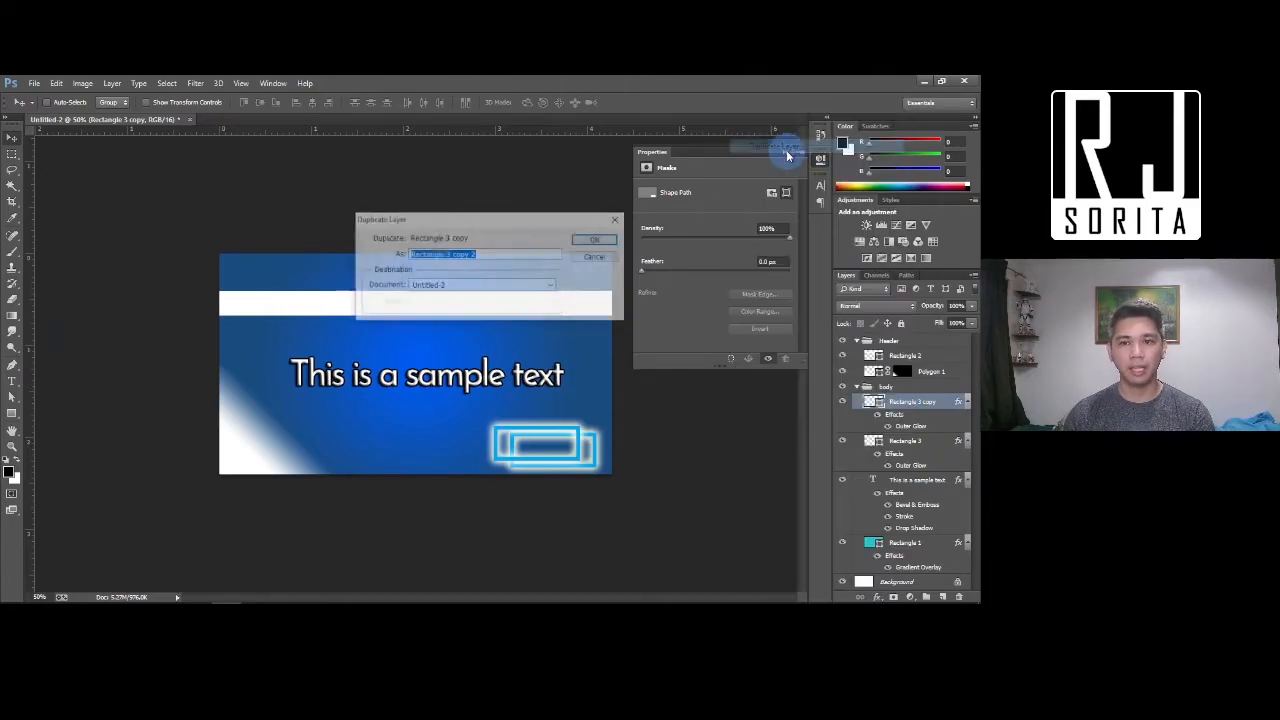
{"action": "left_click", "coordinate": [596, 240]}
{"action": "left_click_drag", "start_coordinate": [545, 445], "coordinate": [532, 432]}
Duplicate Rectangle 3 copy 2 into a new document, then return to Untitled-2
{"action": "right_click", "coordinate": [905, 402]}
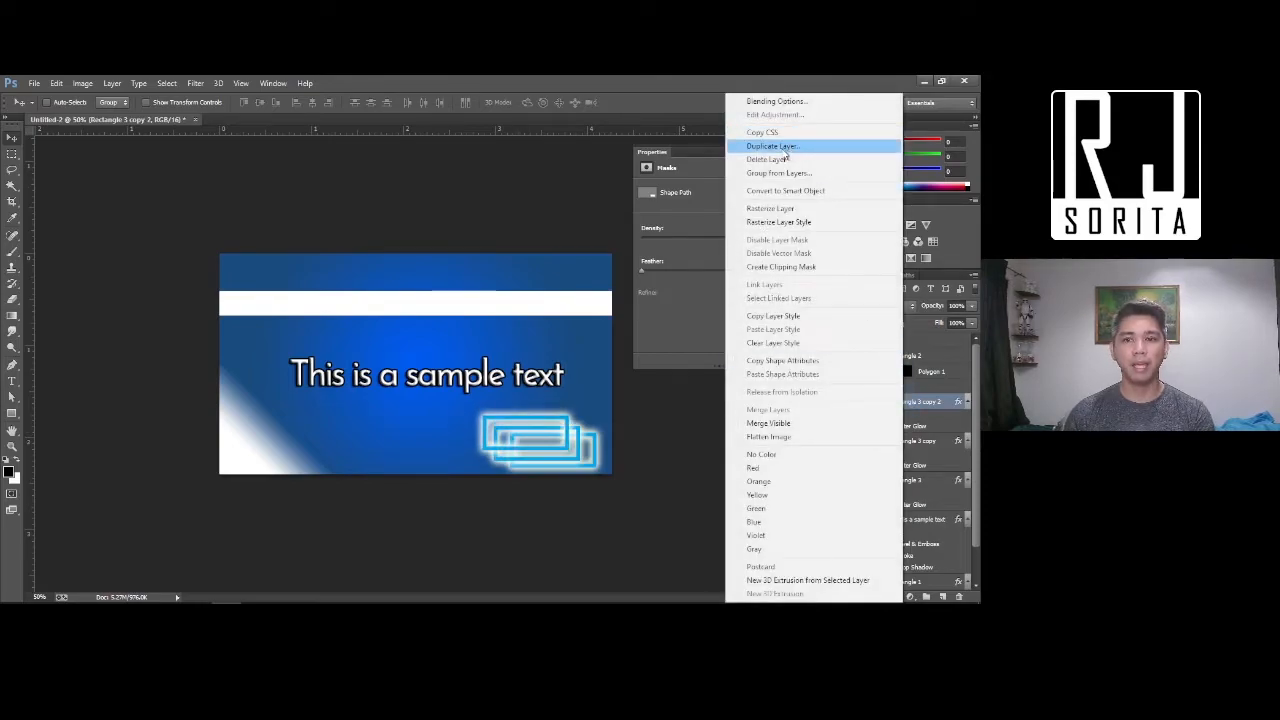
{"action": "left_click", "coordinate": [778, 146]}
{"action": "left_click", "coordinate": [472, 285]}
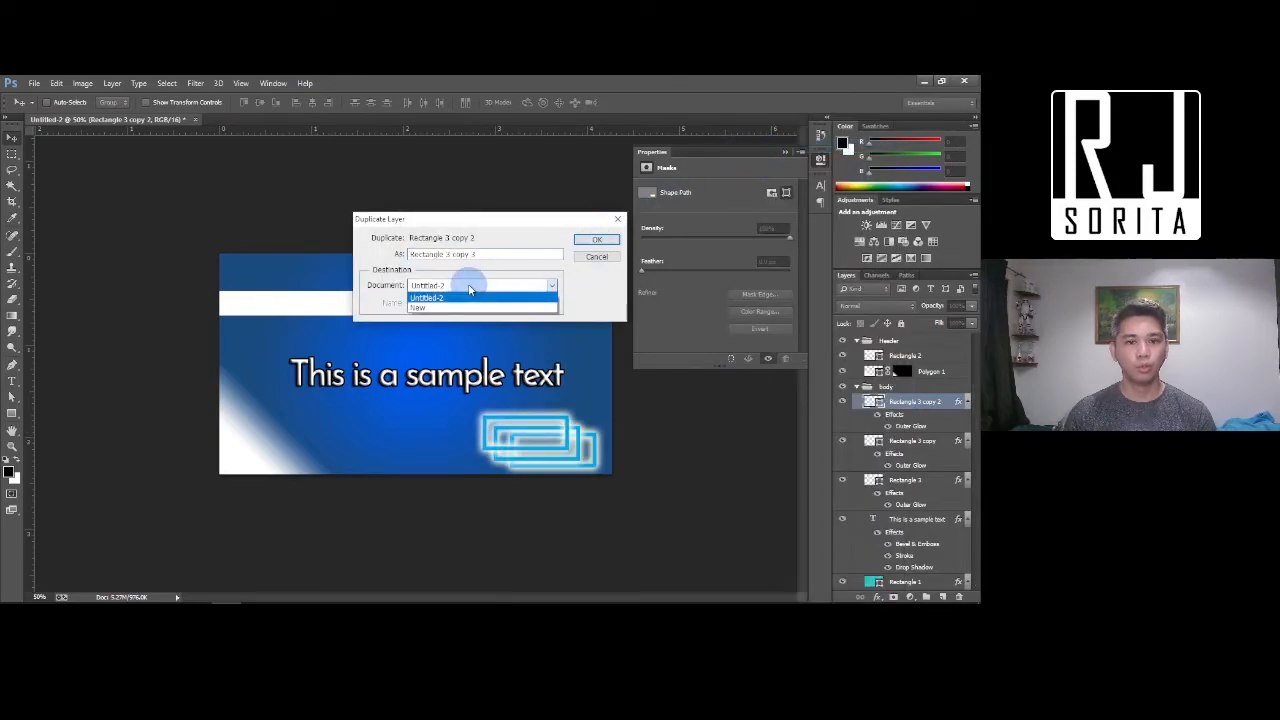
{"action": "left_click", "coordinate": [457, 309]}
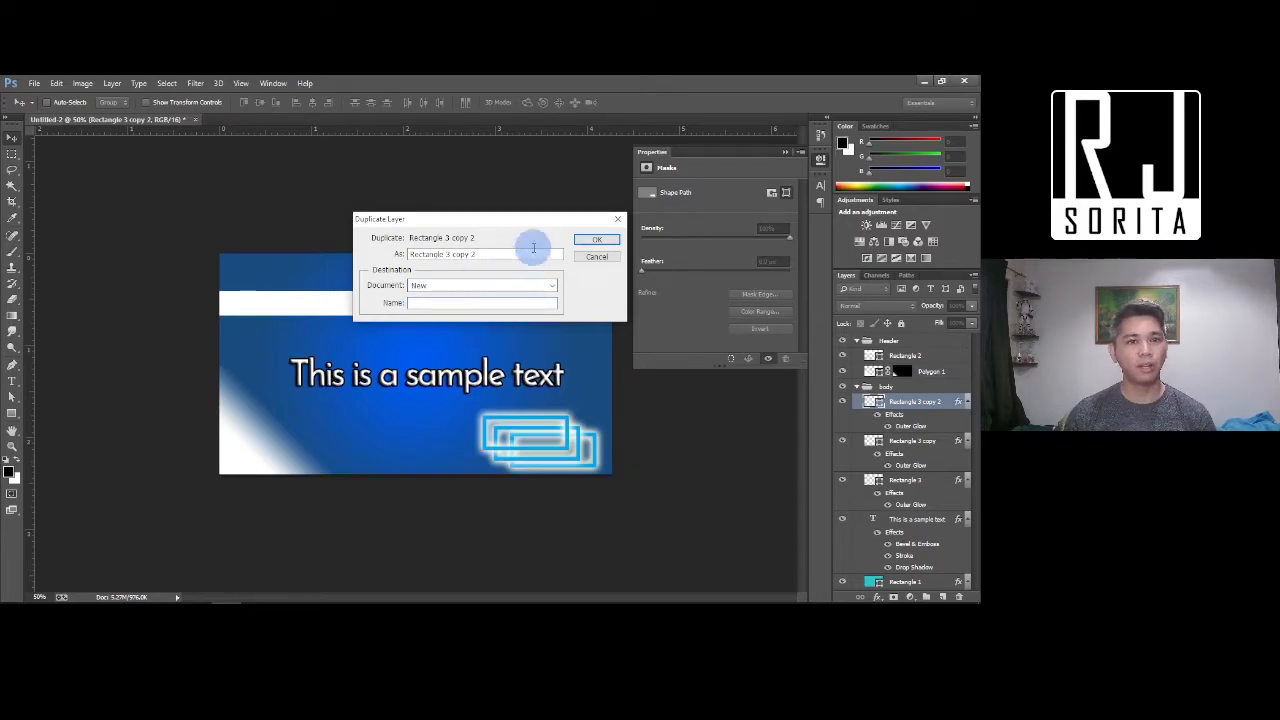
{"action": "left_click", "coordinate": [597, 240]}
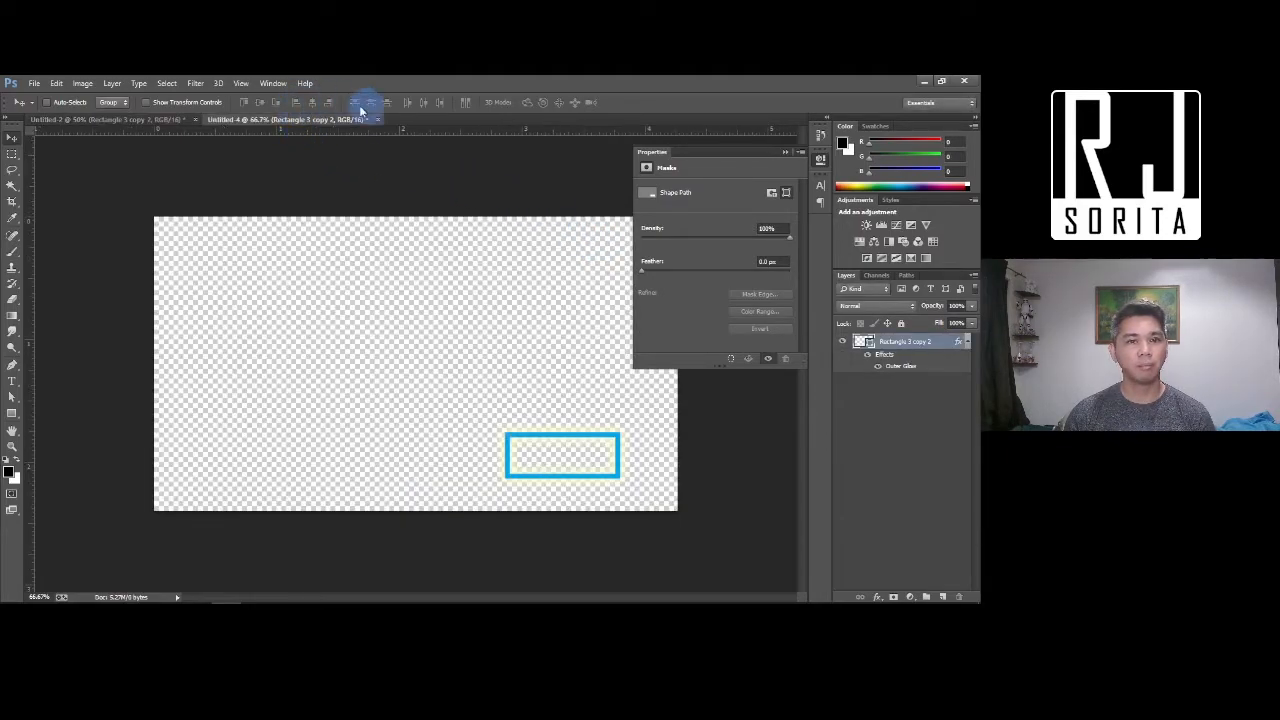
{"action": "left_click", "coordinate": [245, 120]}
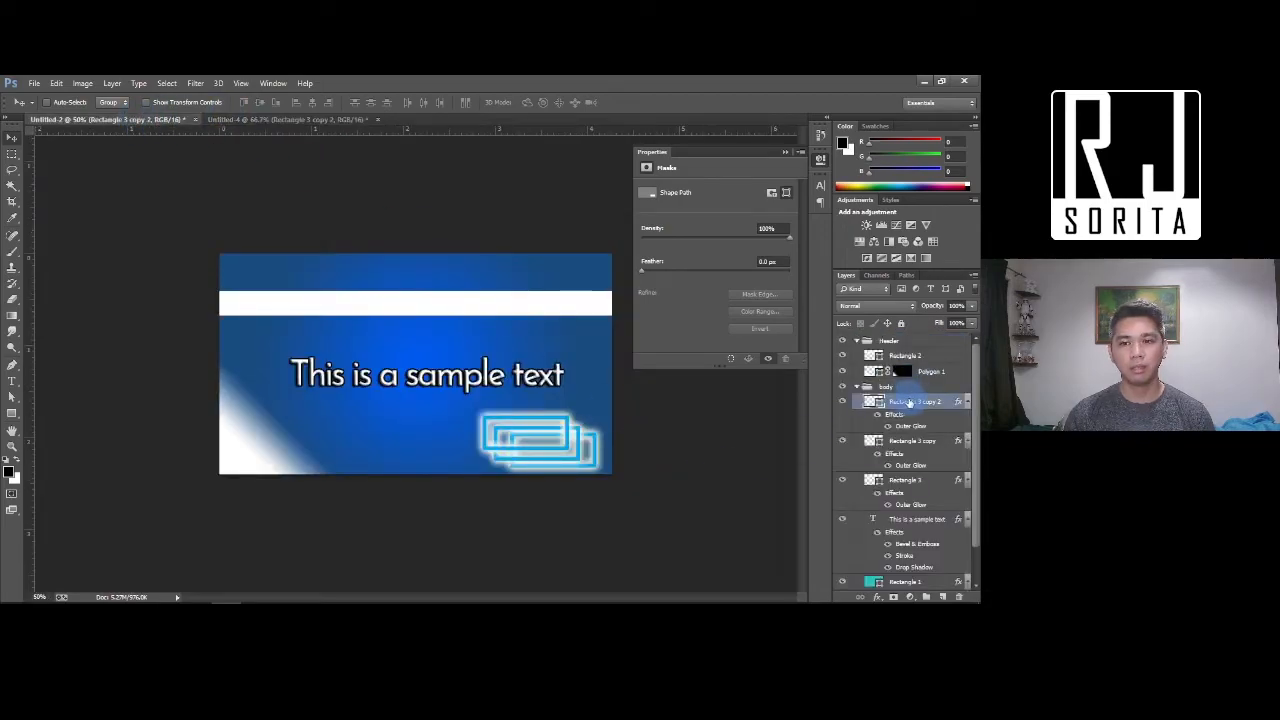
Duplicate Rectangle 3 copy 2 into Untitled-4, check it there, and return to Untitled-2
{"action": "right_click", "coordinate": [903, 399]}
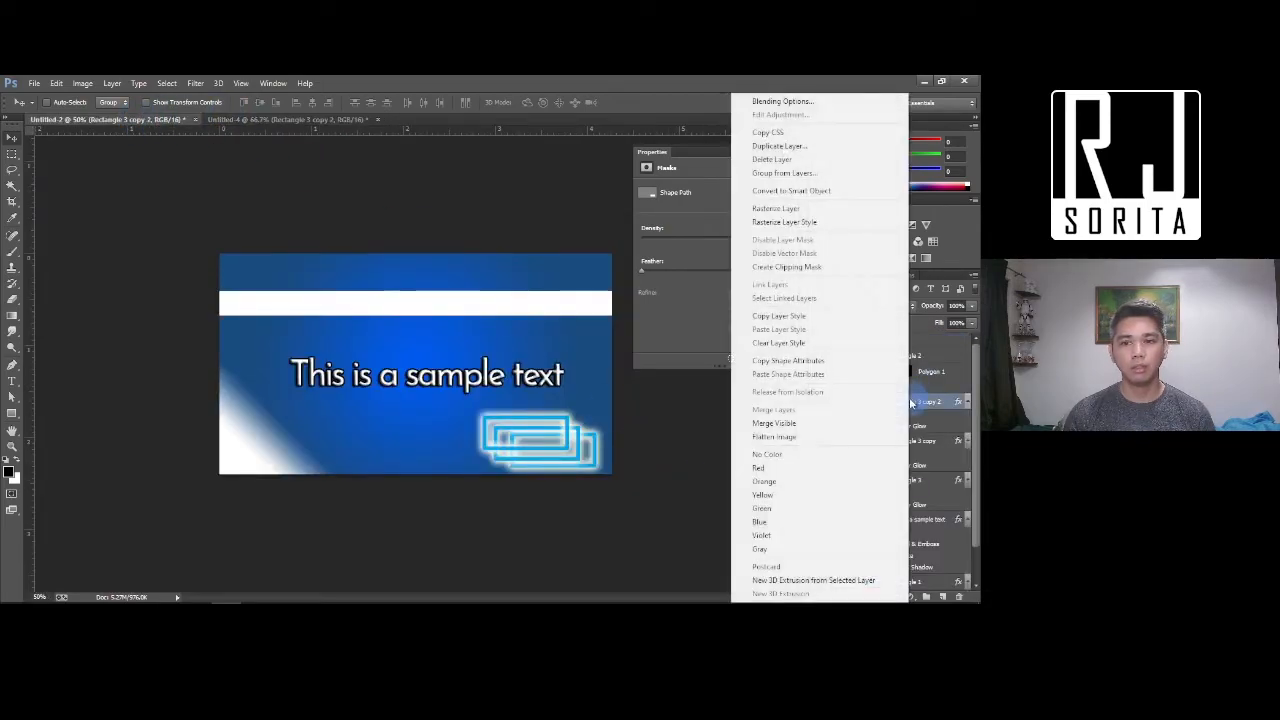
{"action": "left_click", "coordinate": [779, 146]}
{"action": "left_click", "coordinate": [463, 286]}
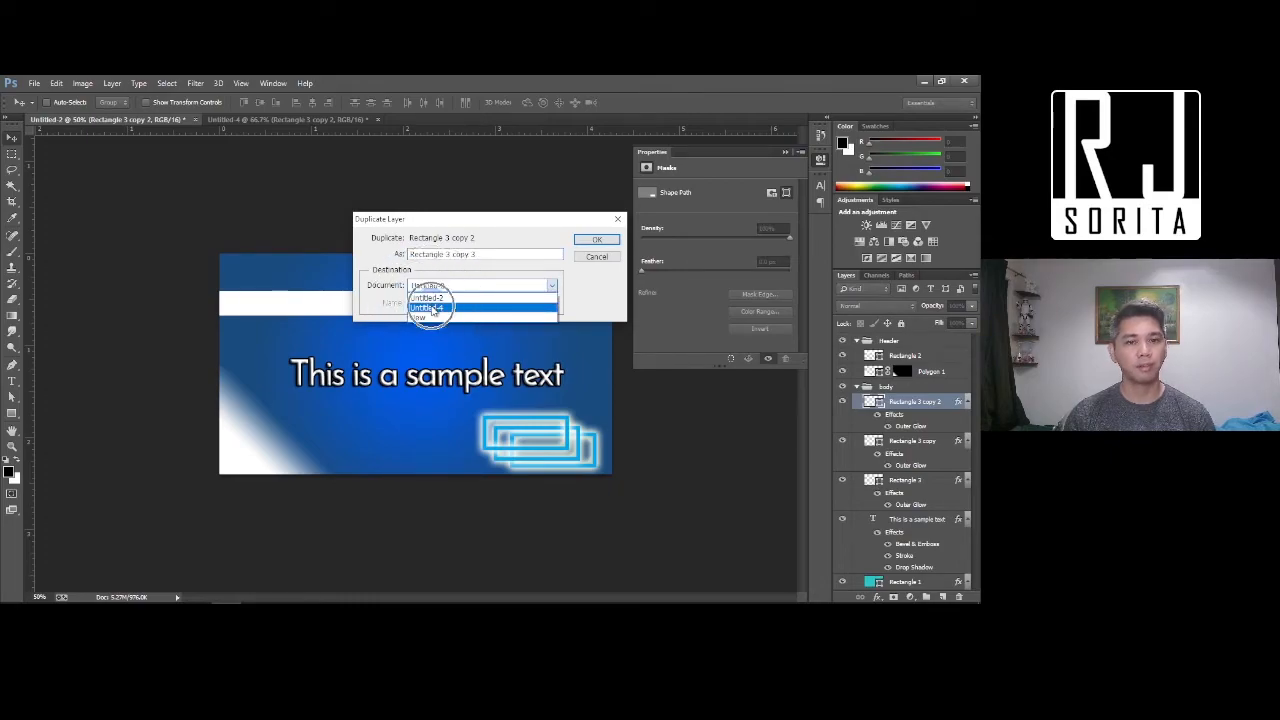
{"action": "left_click", "coordinate": [592, 241]}
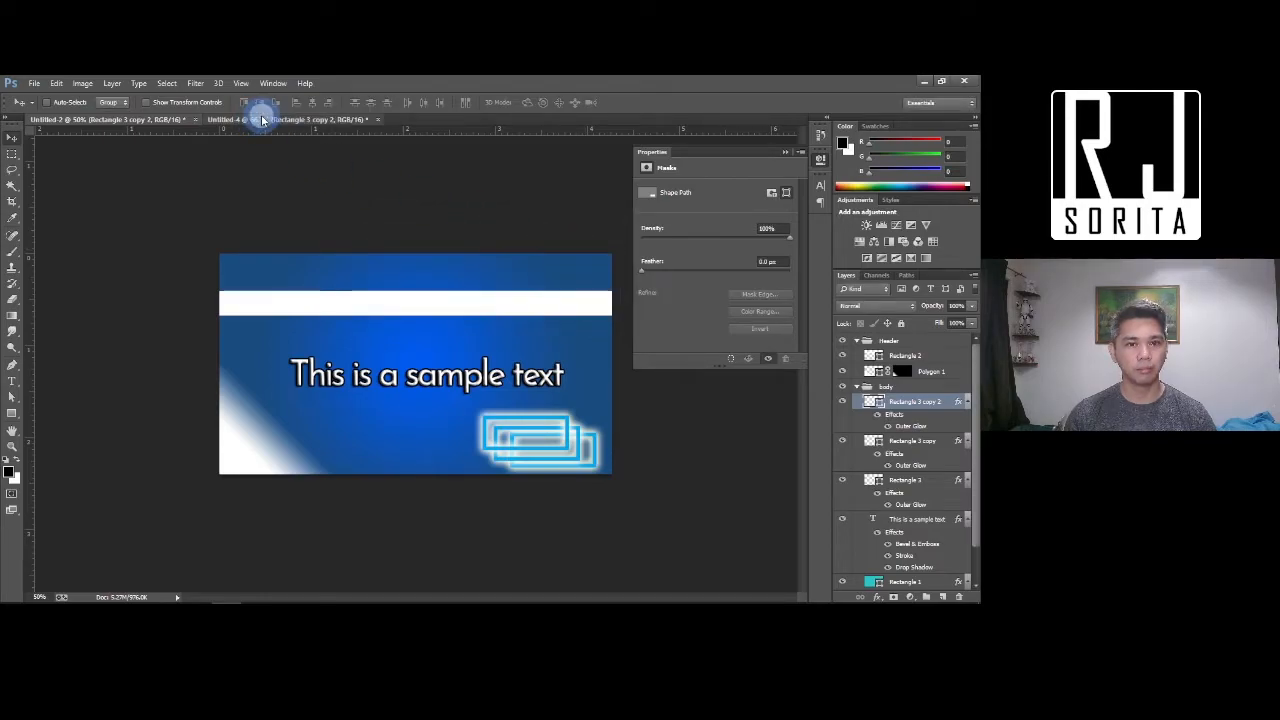
{"action": "left_click", "coordinate": [257, 120]}
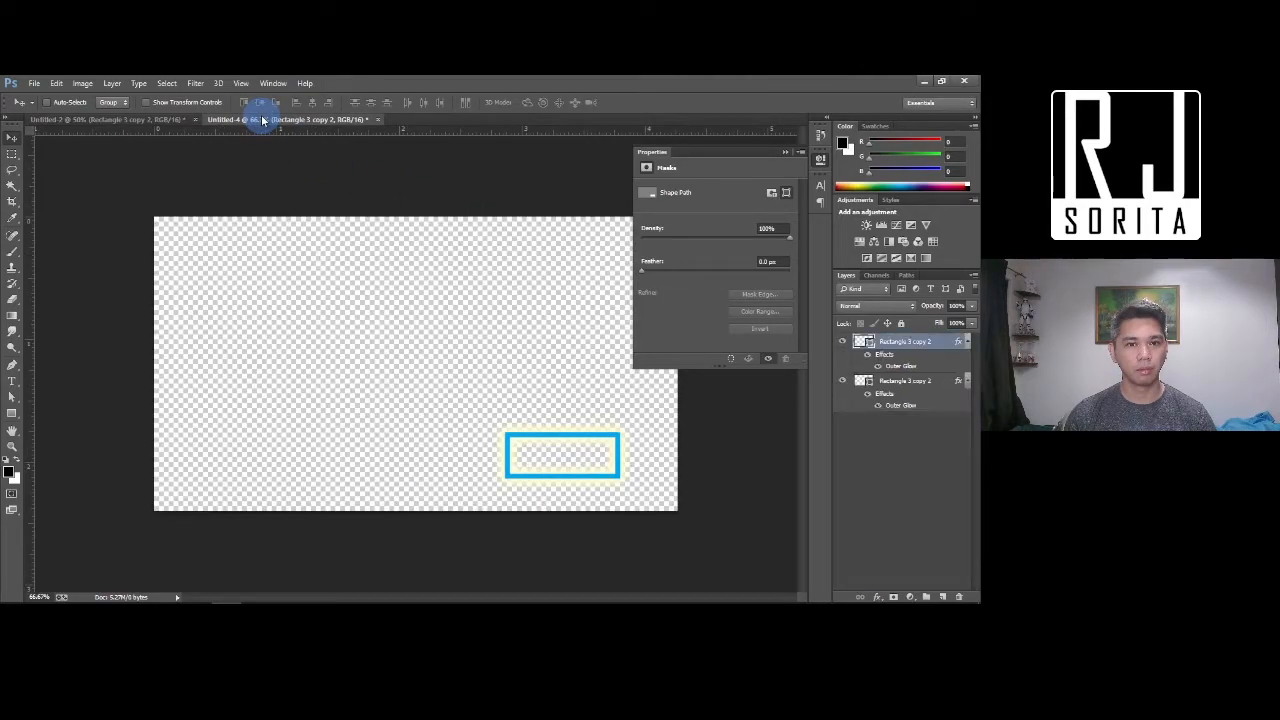
{"action": "left_click", "coordinate": [134, 120]}
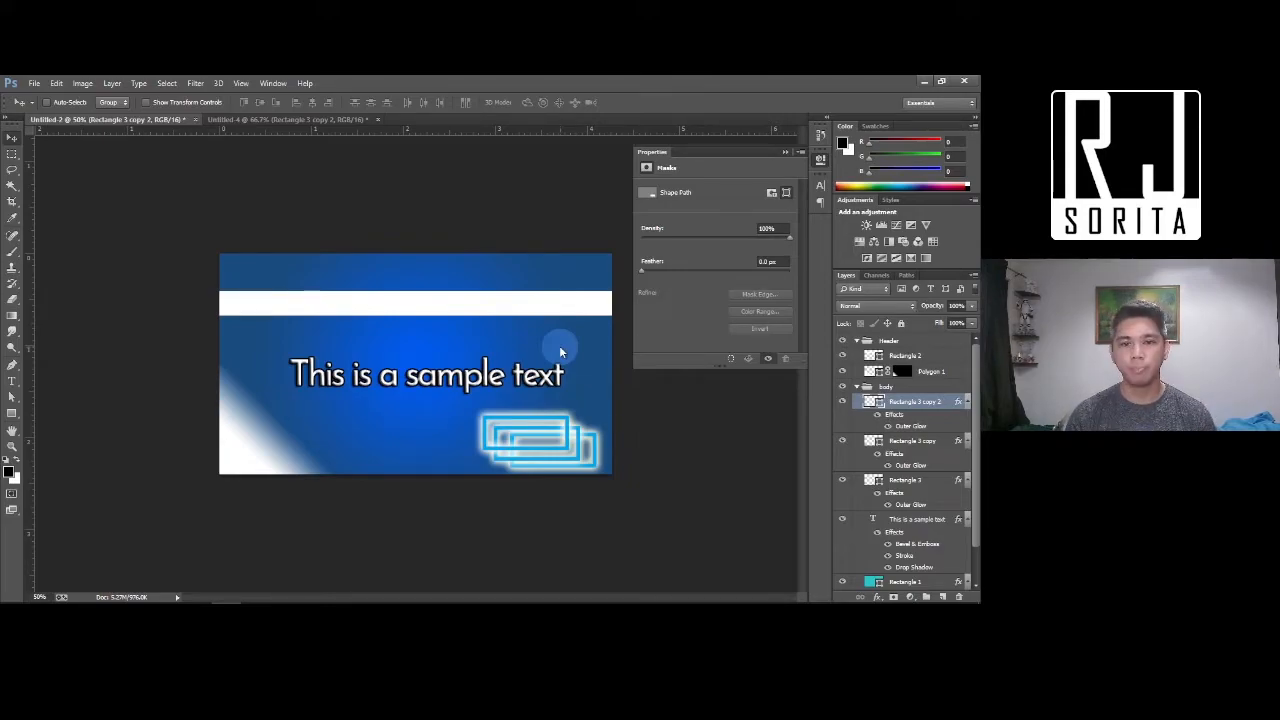
Draw an ellipse, Ellipse 1, on the banner's left side
{"action": "left_click", "coordinate": [12, 415]}
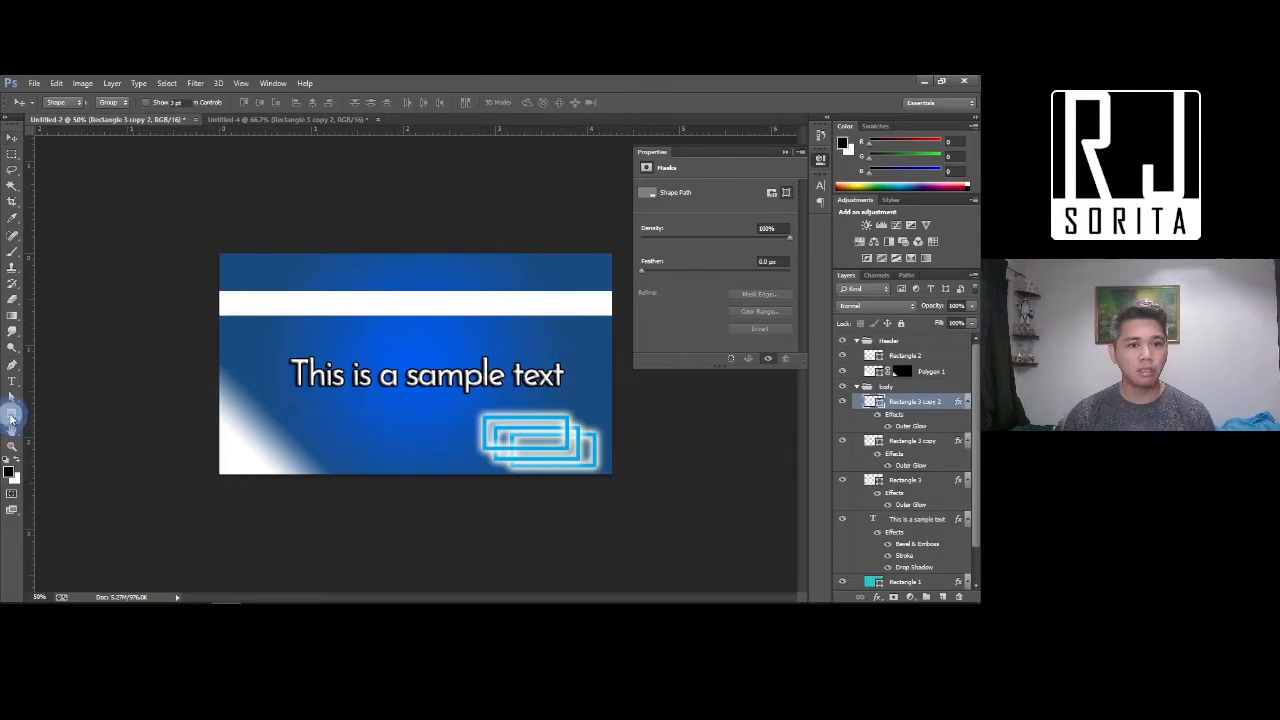
{"action": "left_click", "coordinate": [64, 434]}
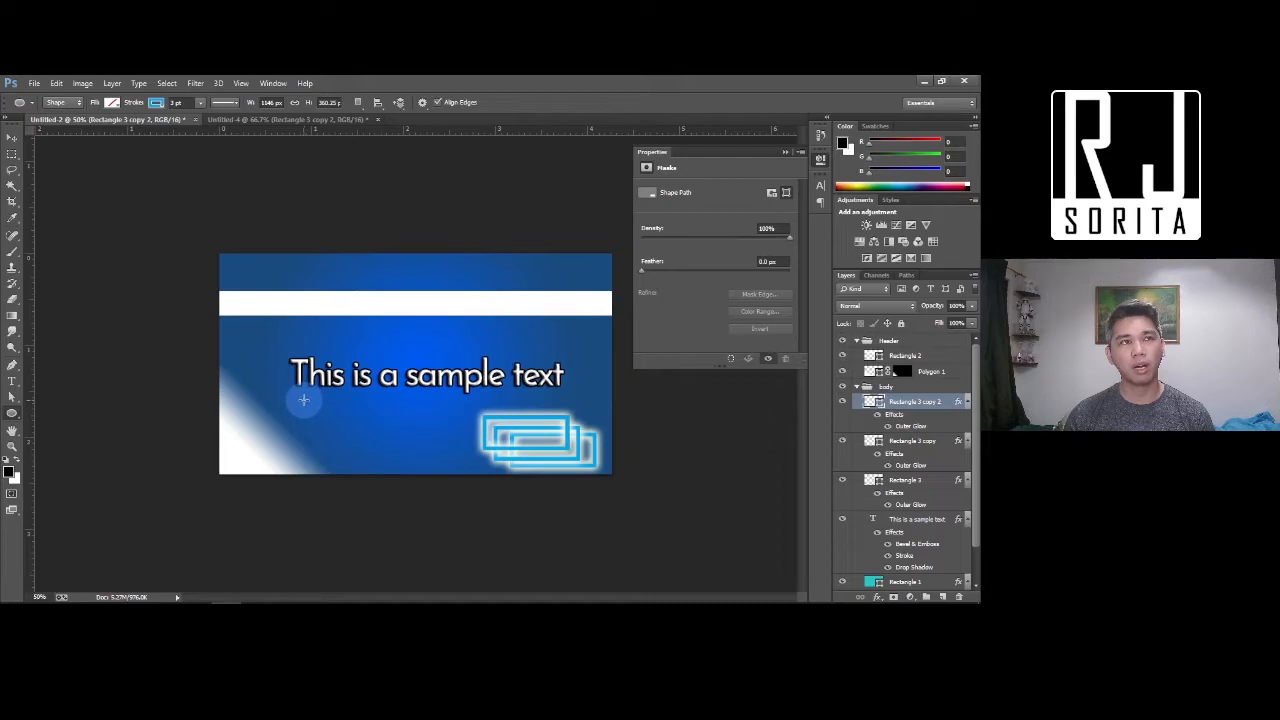
{"action": "left_click_drag", "start_coordinate": [270, 400], "coordinate": [367, 472]}
Move the sample text slightly higher and shift the ellipse up and to the right
{"action": "left_click", "coordinate": [13, 141]}
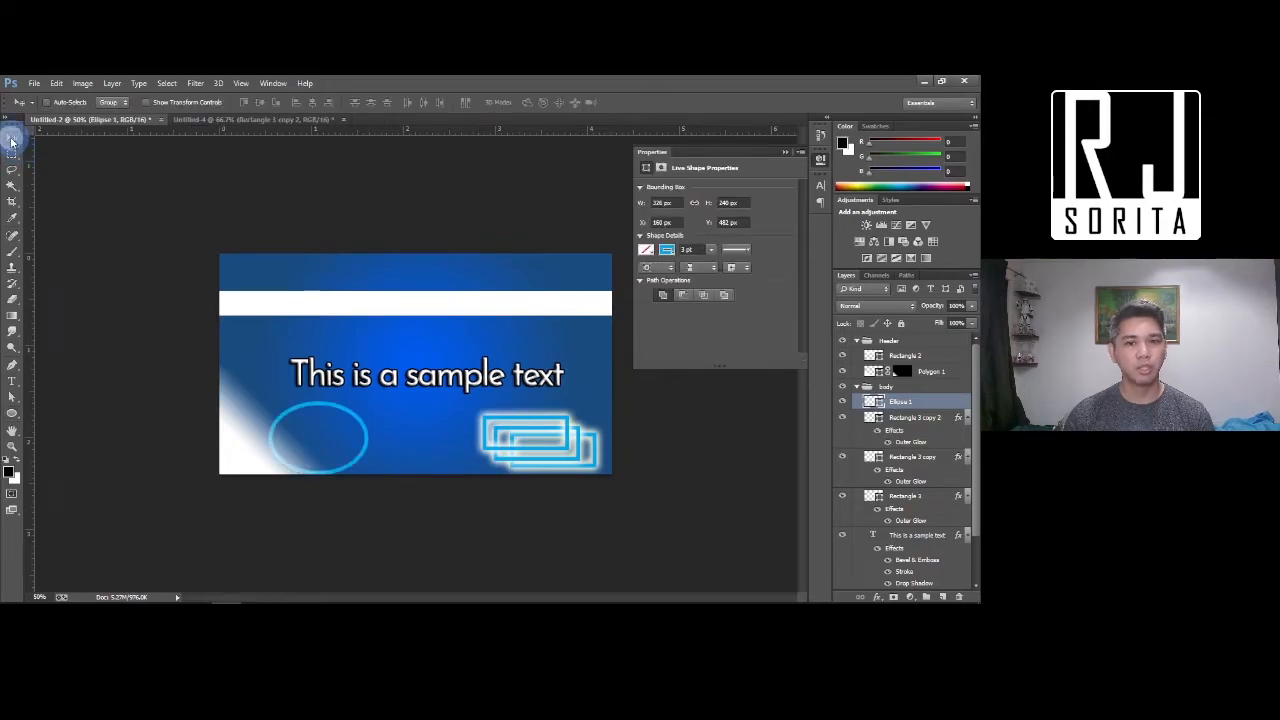
{"action": "right_click", "coordinate": [418, 383]}
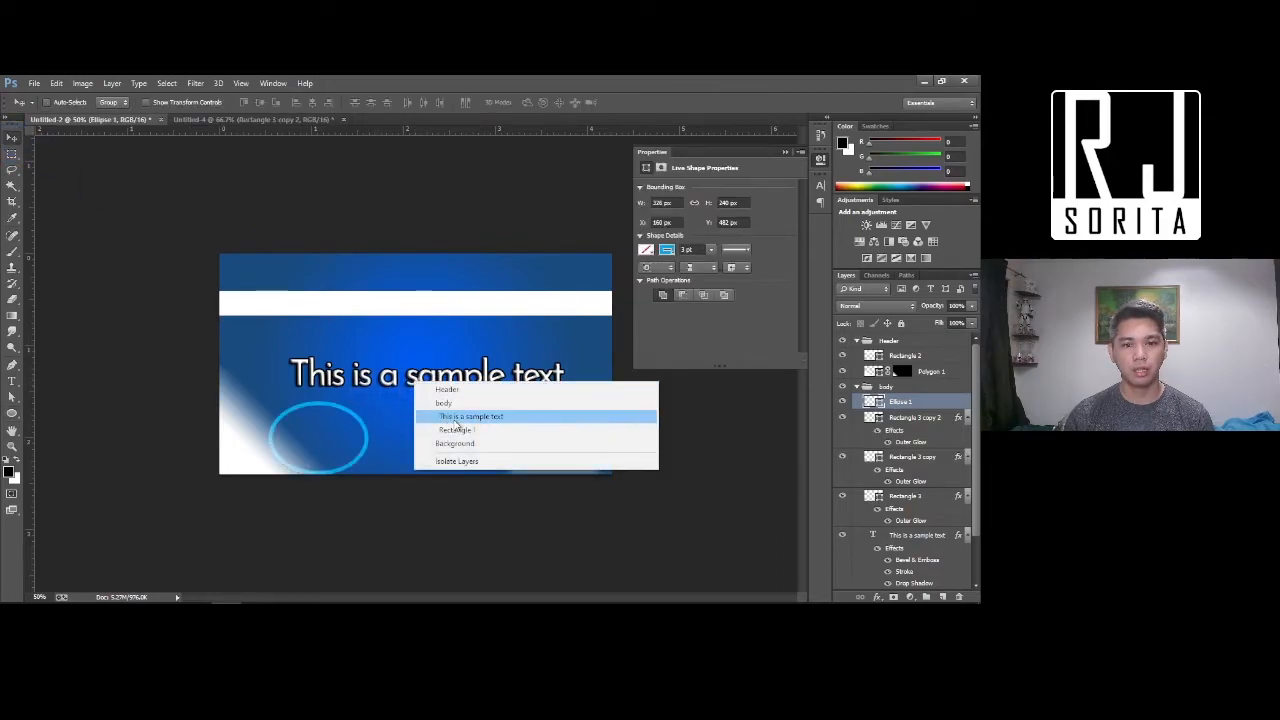
{"action": "left_click", "coordinate": [440, 416]}
{"action": "left_click_drag", "start_coordinate": [385, 385], "coordinate": [373, 351]}
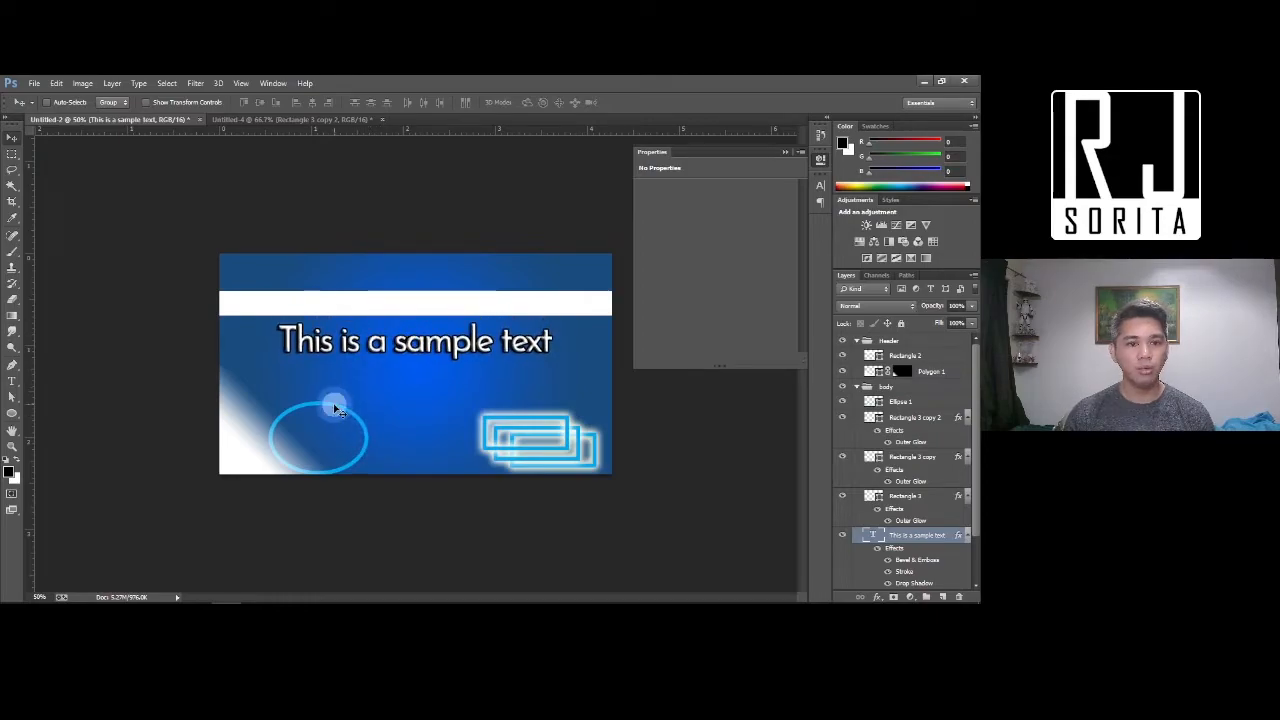
{"action": "right_click", "coordinate": [335, 405]}
{"action": "left_click", "coordinate": [368, 443]}
{"action": "left_click_drag", "start_coordinate": [325, 432], "coordinate": [347, 415]}
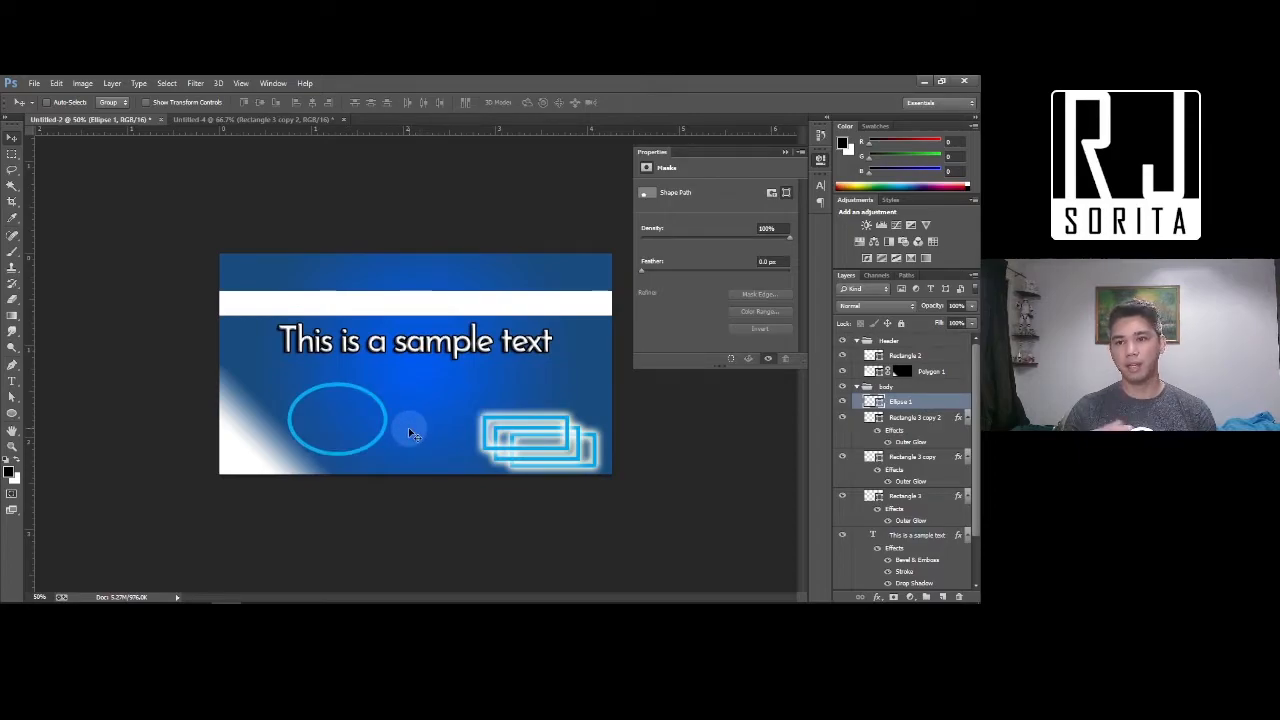
{"action": "left_click", "coordinate": [12, 381]}
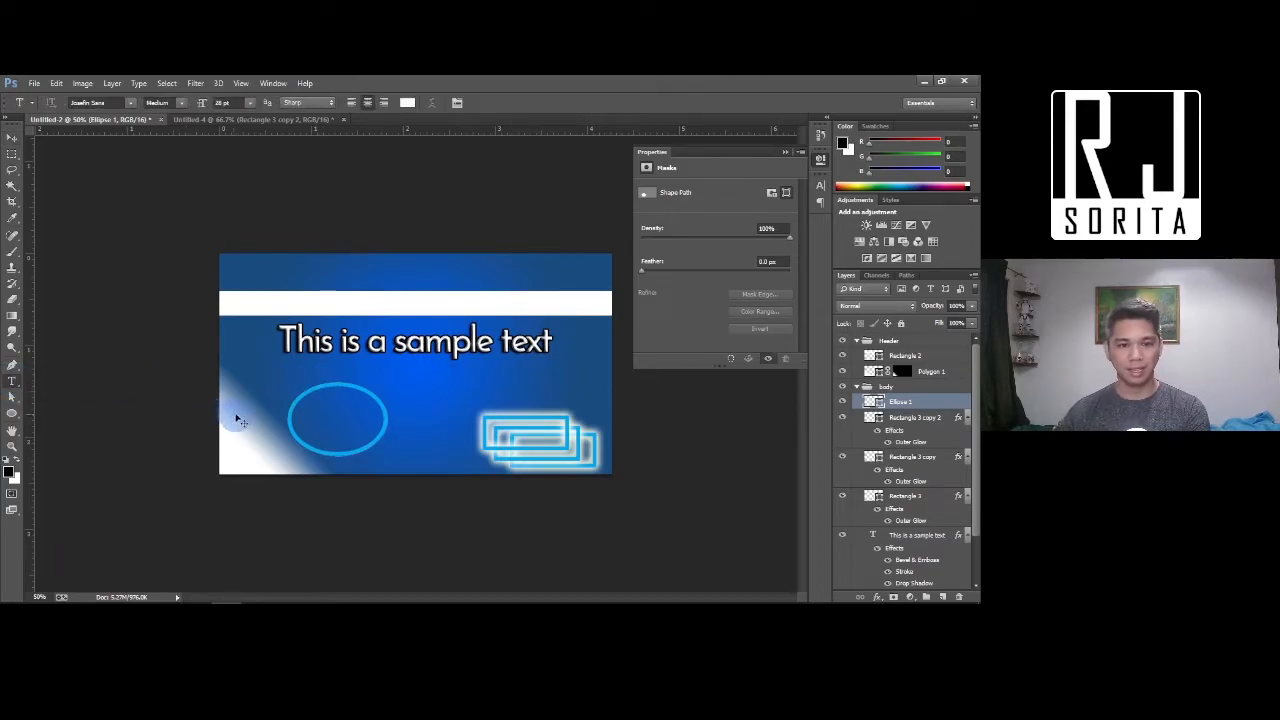
Type 'now it is along the circle' on the ellipse's upper-left outline and shrink its font size
{"action": "key", "text": "ctrl+equal"}
{"action": "key", "text": "ctrl+equal"}
{"action": "key", "text": "ctrl+equal"}
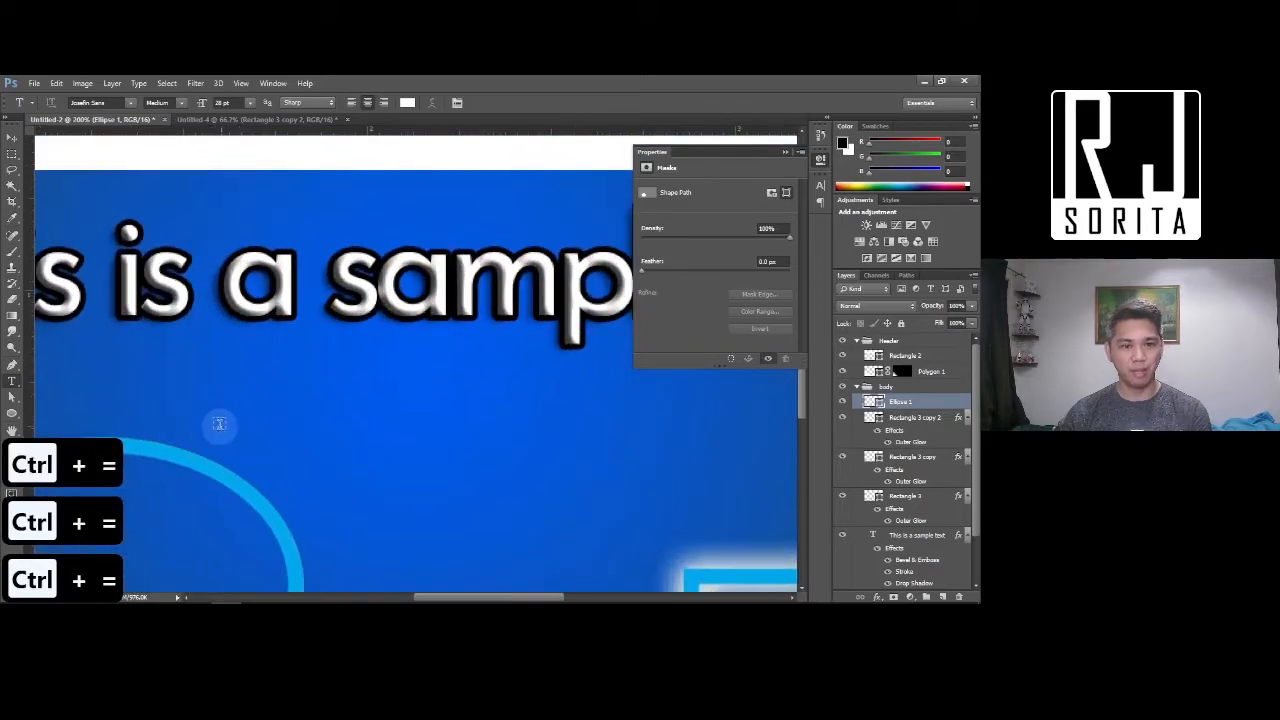
{"action": "left_click_drag", "start_coordinate": [231, 460], "coordinate": [526, 350]}
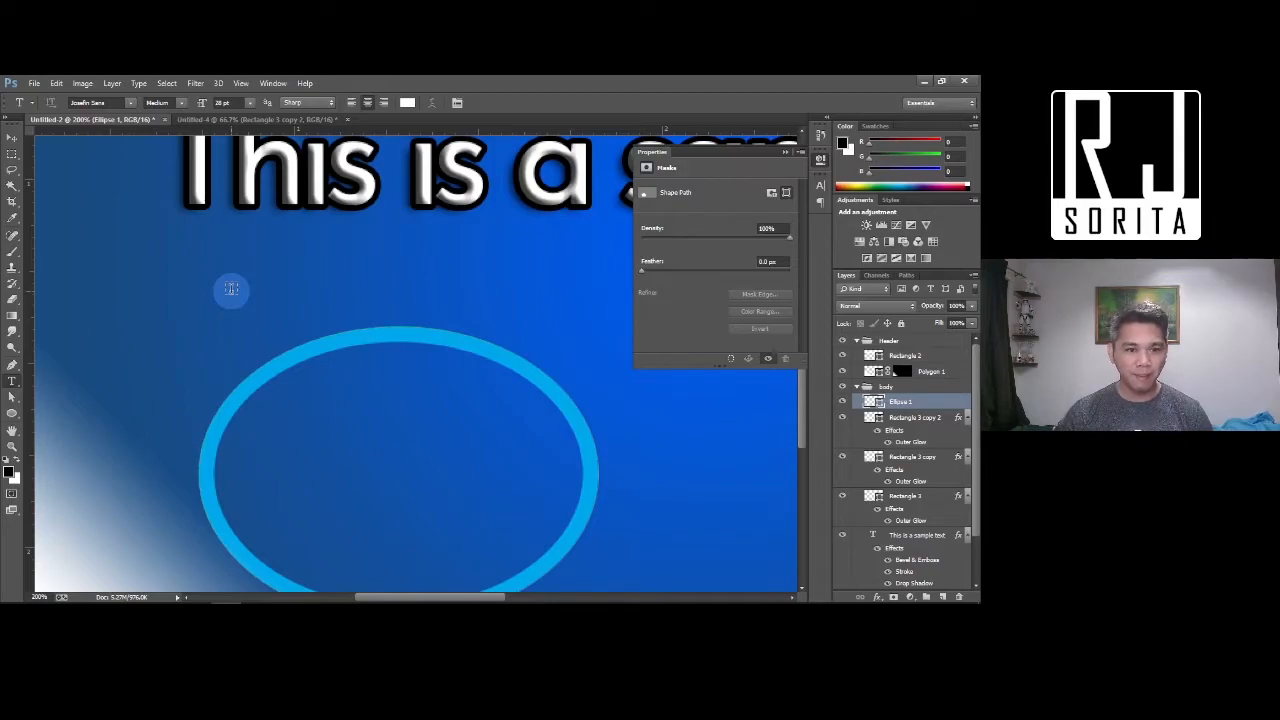
{"action": "left_click", "coordinate": [258, 366]}
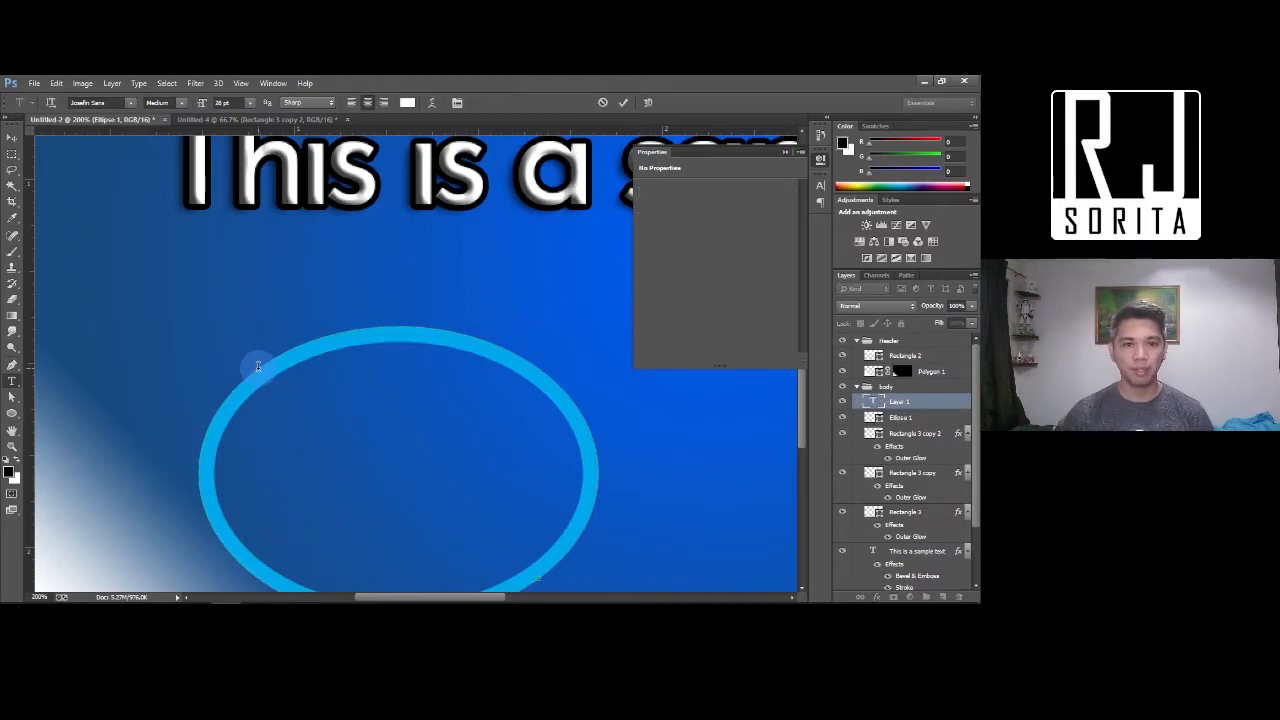
{"action": "type", "text": "now it is along the circle"}
{"action": "key", "text": "ctrl+a"}
{"action": "left_click_drag", "start_coordinate": [200, 103], "coordinate": [187, 107]}
{"action": "left_click", "coordinate": [12, 138]}
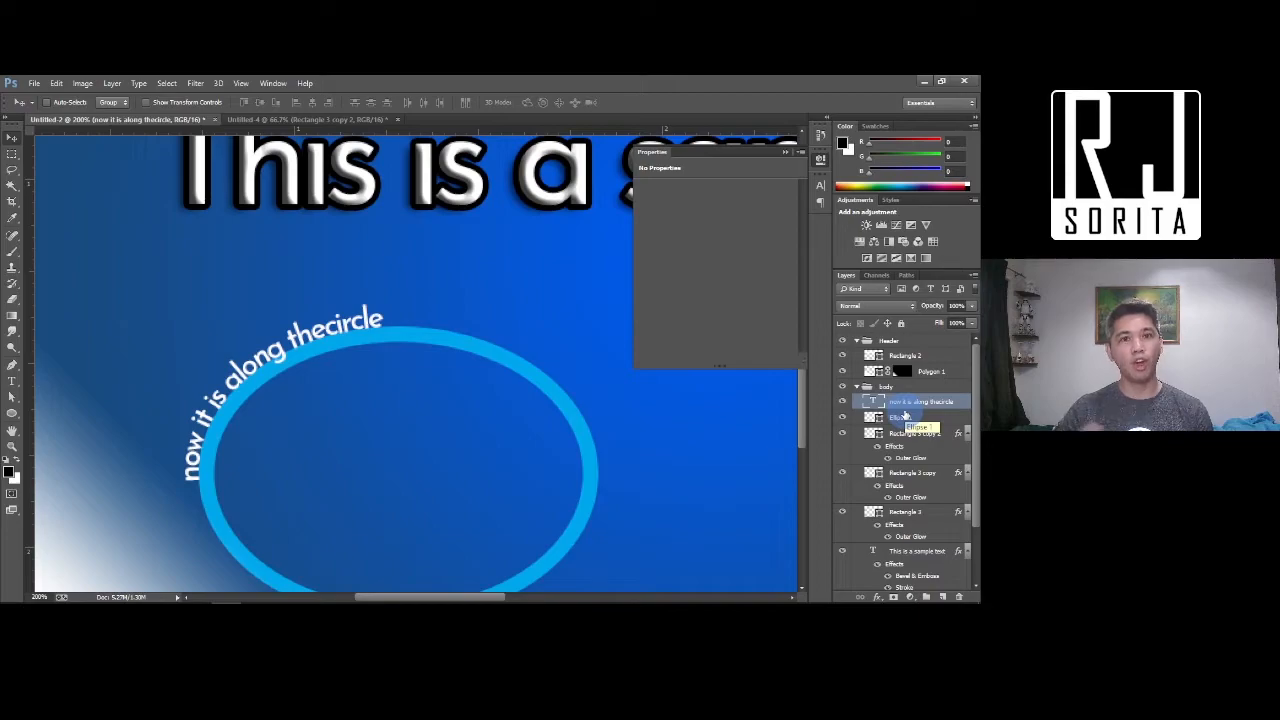
Hide the Ellipse 1 layer and drag the curved text up and to the right
{"action": "double_click", "coordinate": [901, 418]}
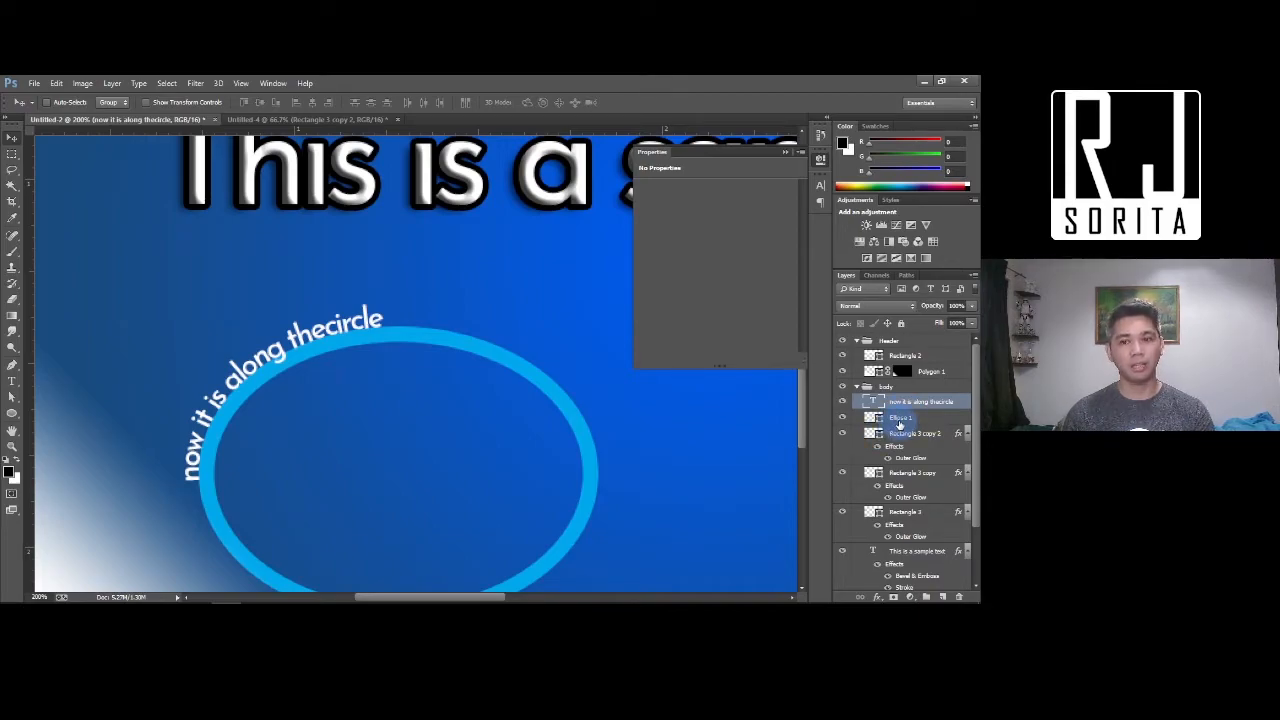
{"action": "left_click", "coordinate": [900, 423]}
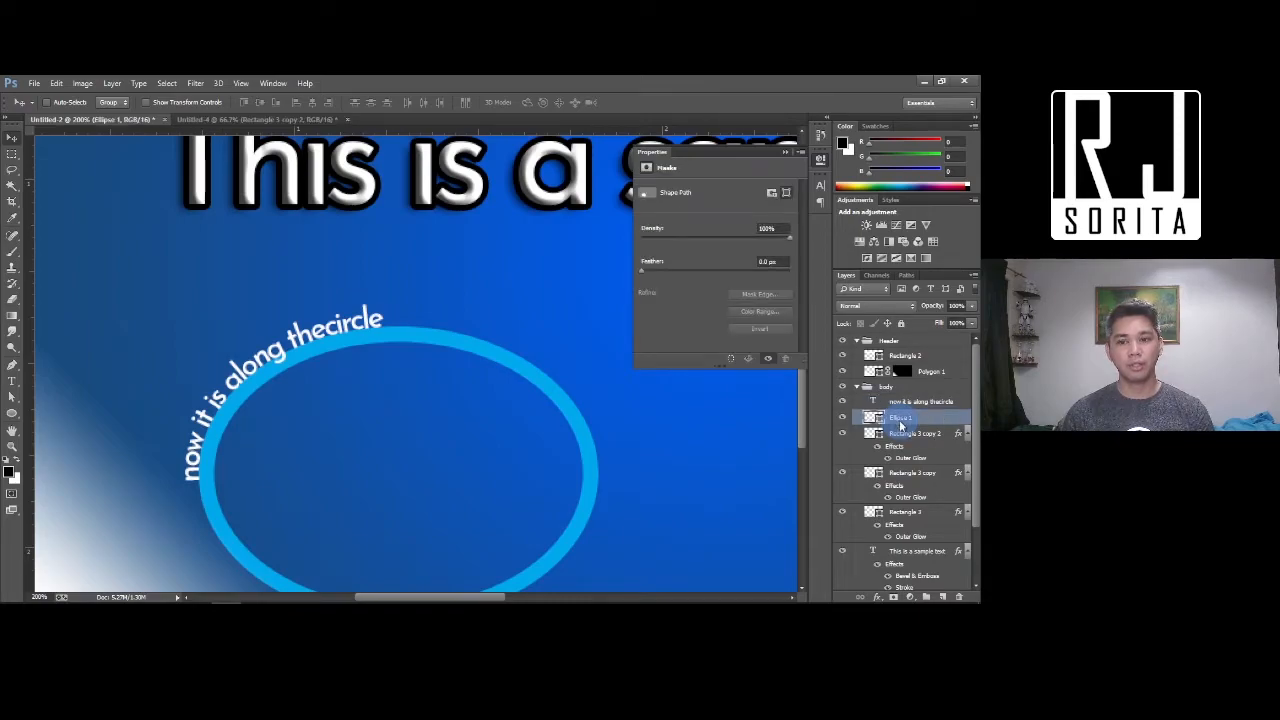
{"action": "left_click", "coordinate": [842, 417]}
{"action": "left_click", "coordinate": [843, 418]}
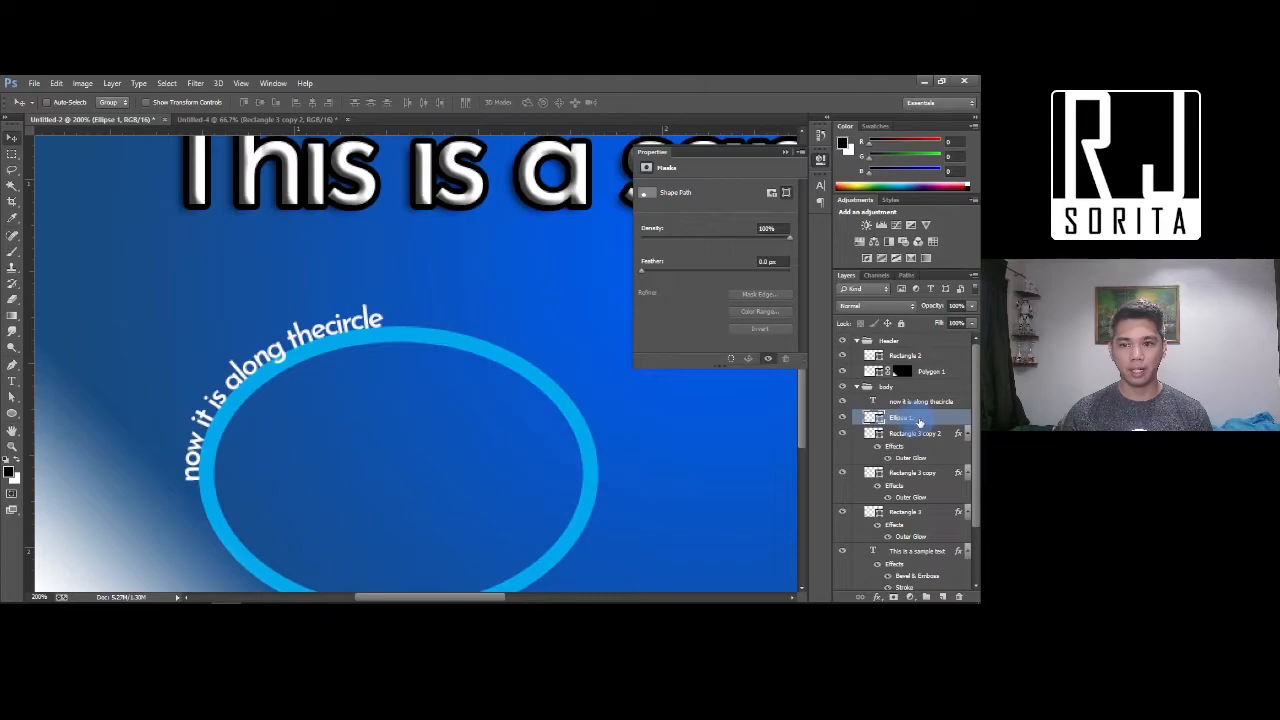
{"action": "left_click", "coordinate": [842, 418]}
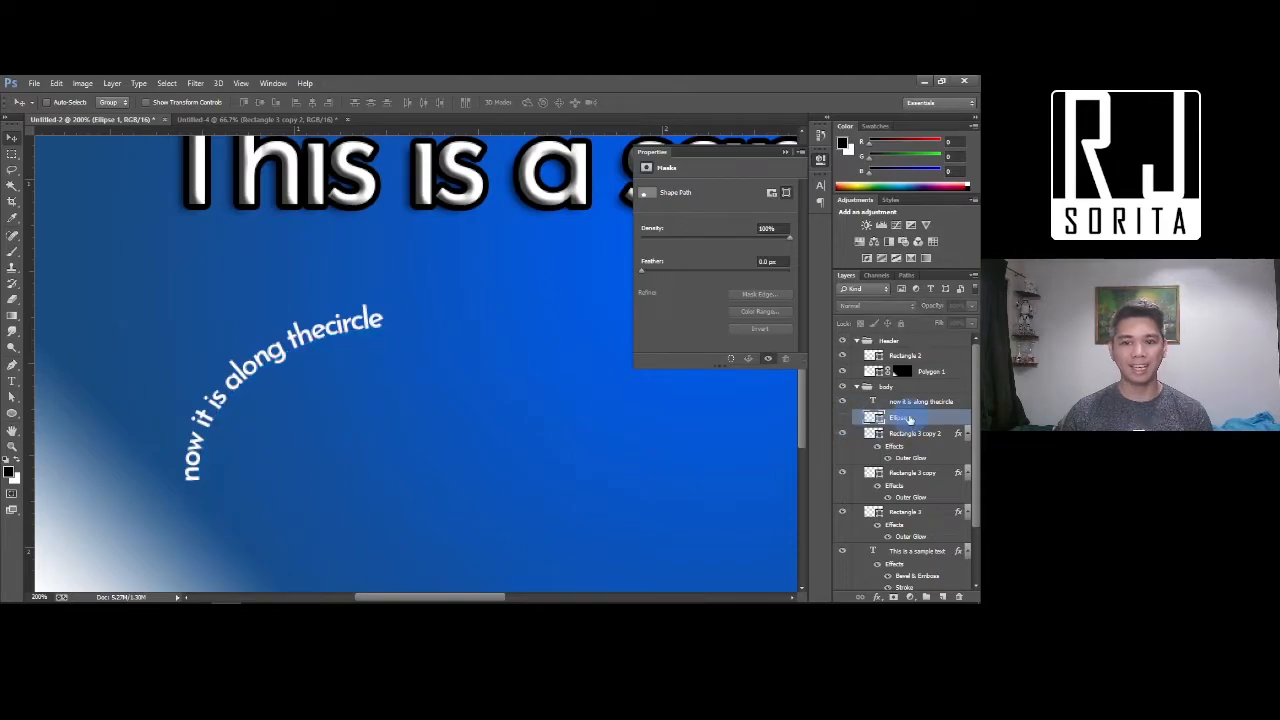
{"action": "key", "text": "ctrl+minus"}
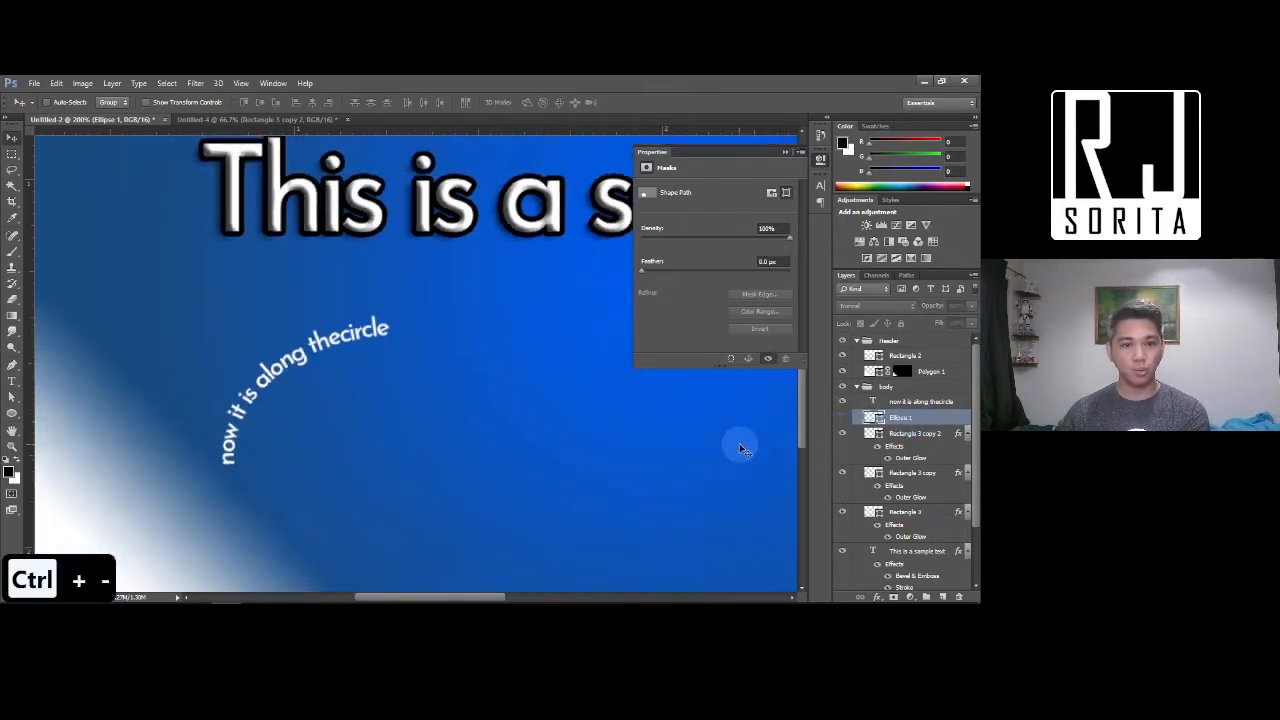
{"action": "left_click_drag", "start_coordinate": [324, 330], "coordinate": [394, 305]}
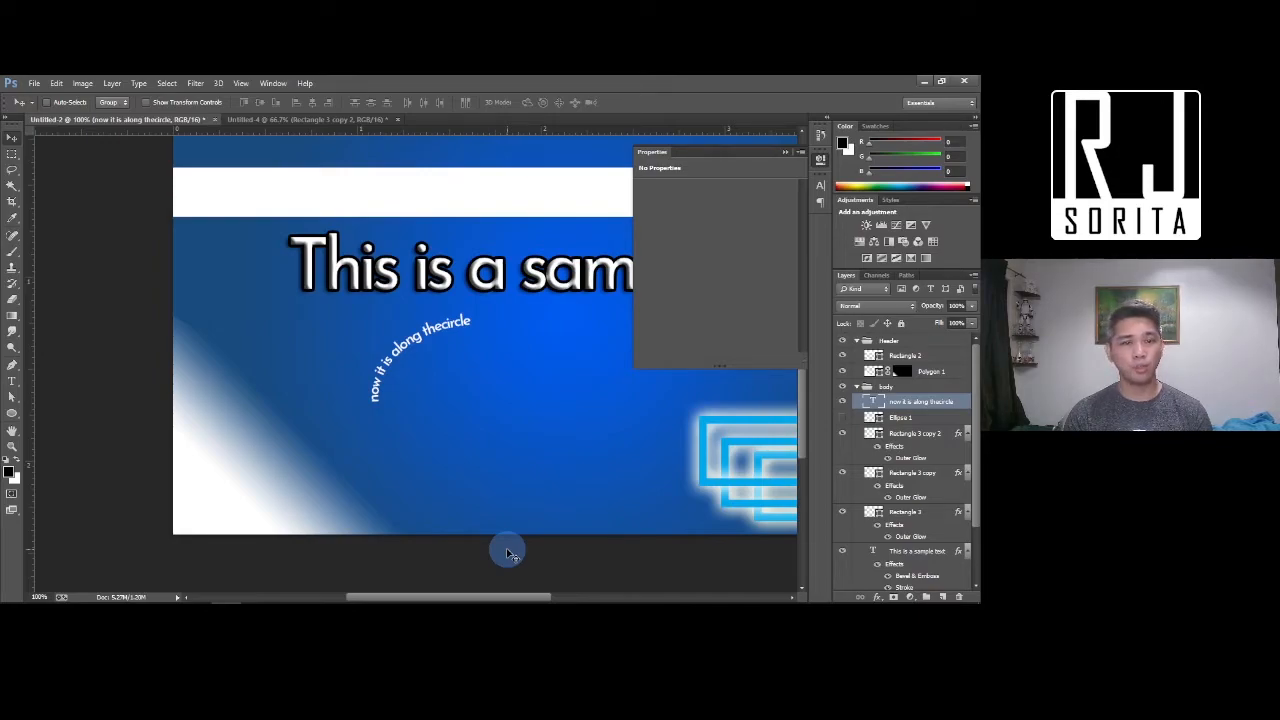
Draw a new ellipse above the glowing rectangles and zoom in to 200%
{"action": "left_click", "coordinate": [12, 414]}
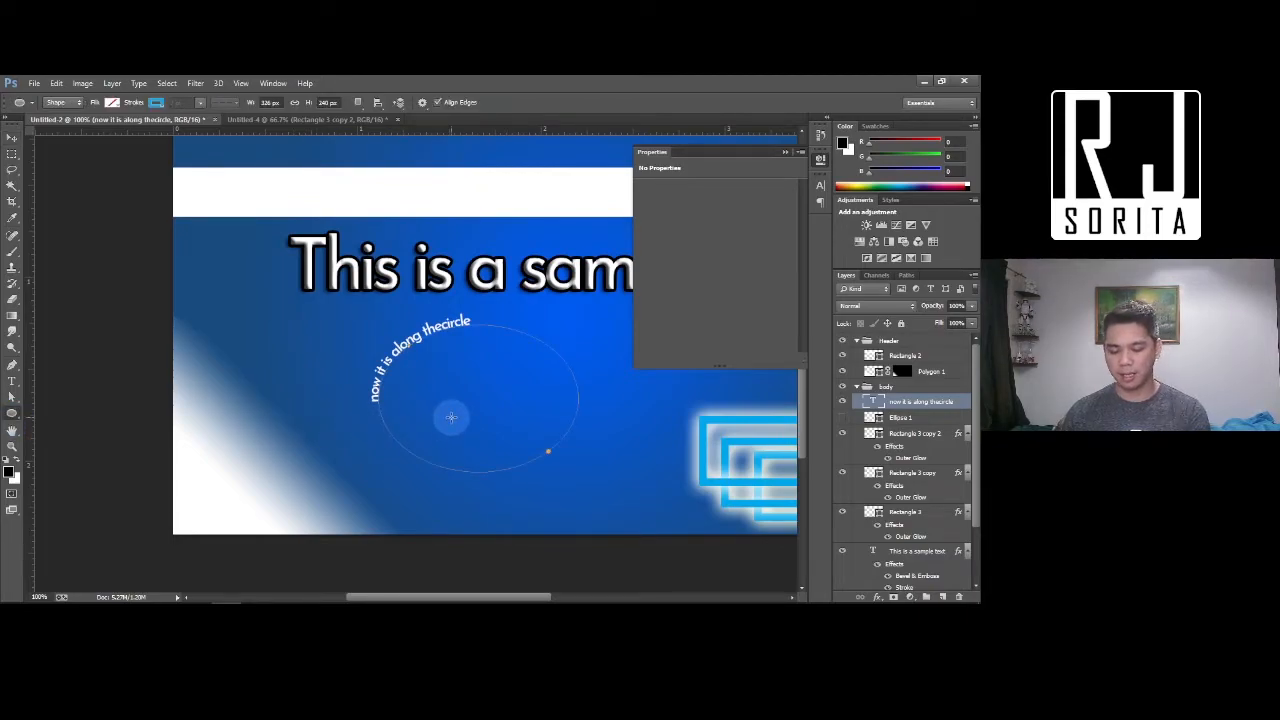
{"action": "key", "text": "ctrl+minus"}
{"action": "left_click_drag", "start_coordinate": [451, 376], "coordinate": [551, 445]}
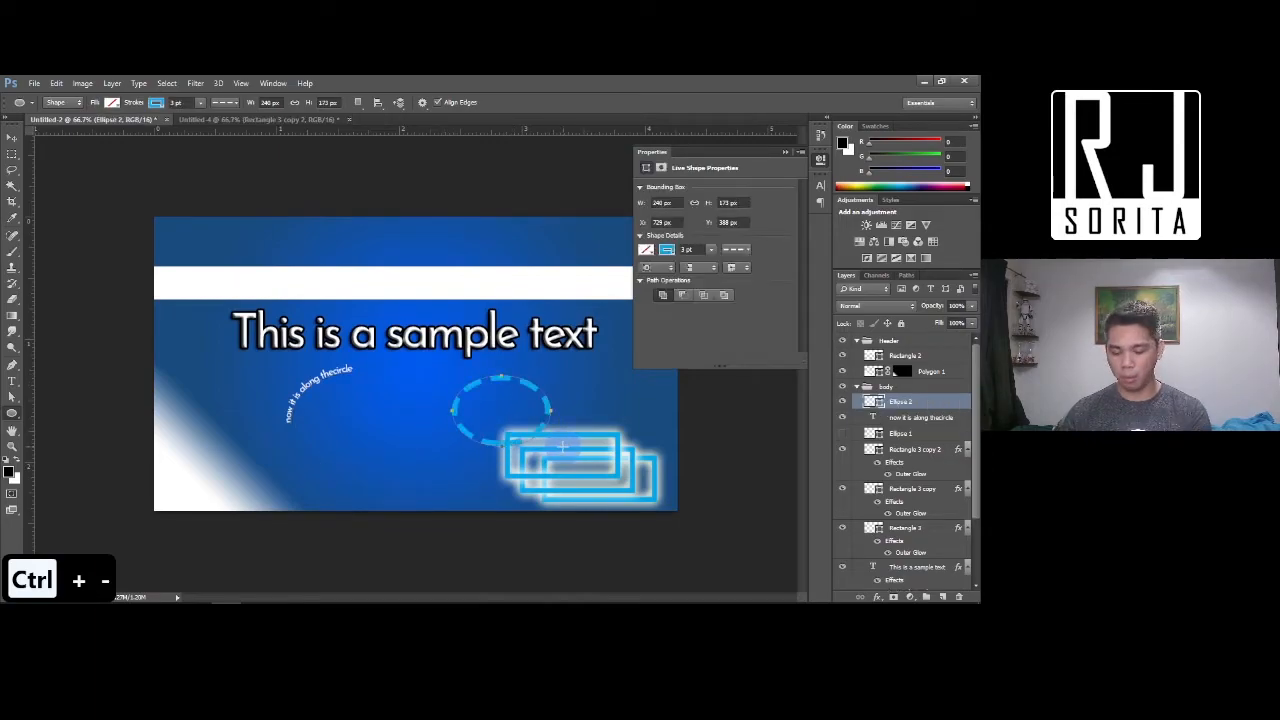
{"action": "key", "text": "ctrl+equal"}
{"action": "left_click_drag", "start_coordinate": [567, 360], "coordinate": [434, 335]}
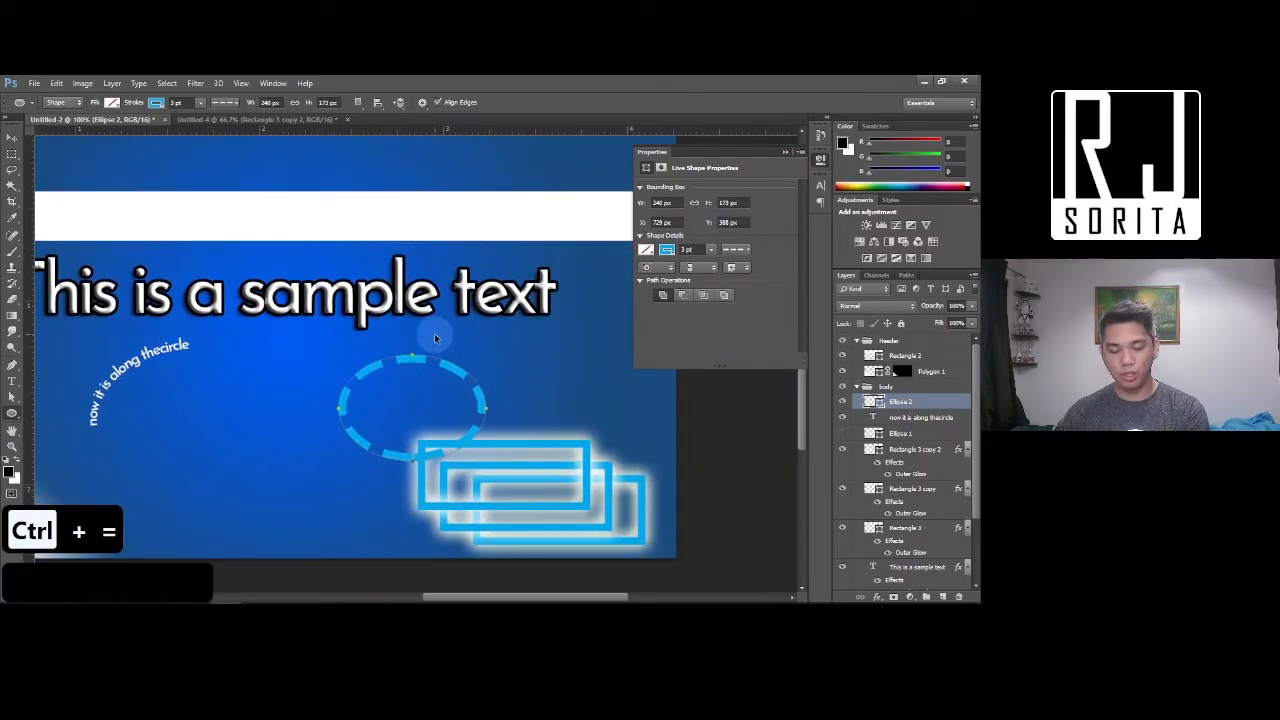
{"action": "key", "text": "ctrl+equal"}
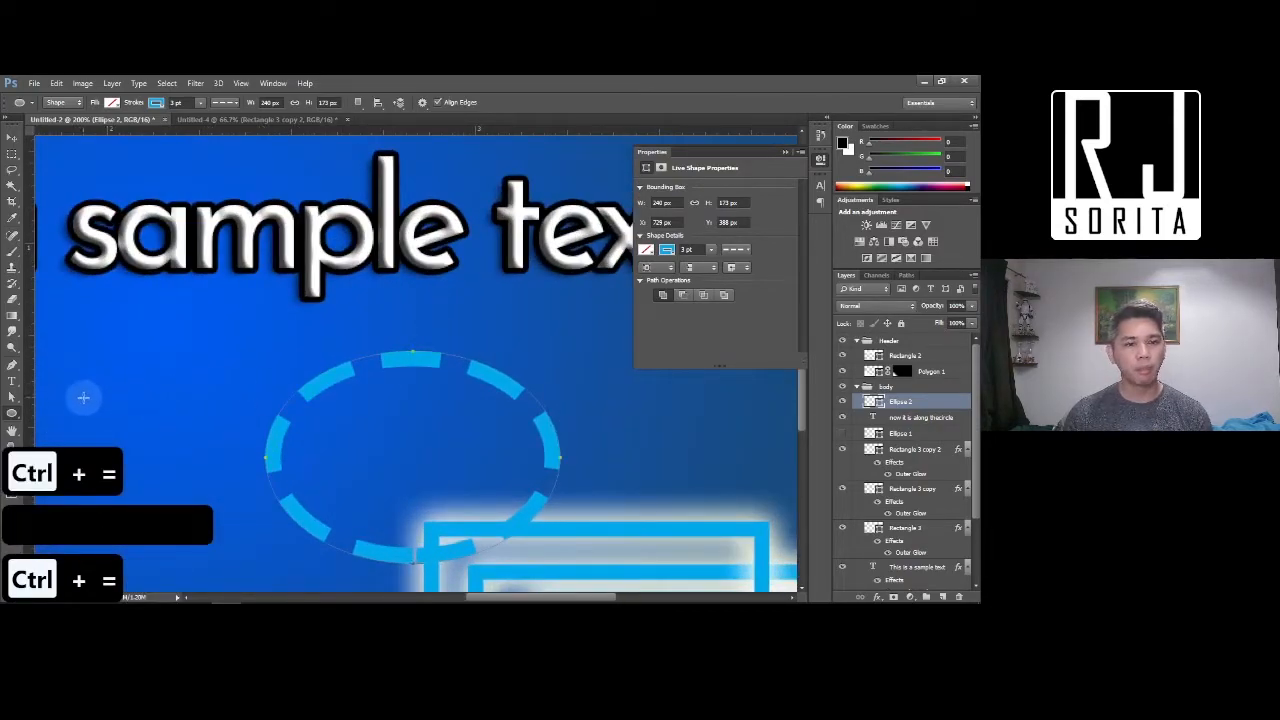
Drag the ellipse's top and left anchor points into a lopsided outline, converting it to a regular path
{"action": "left_click", "coordinate": [12, 396]}
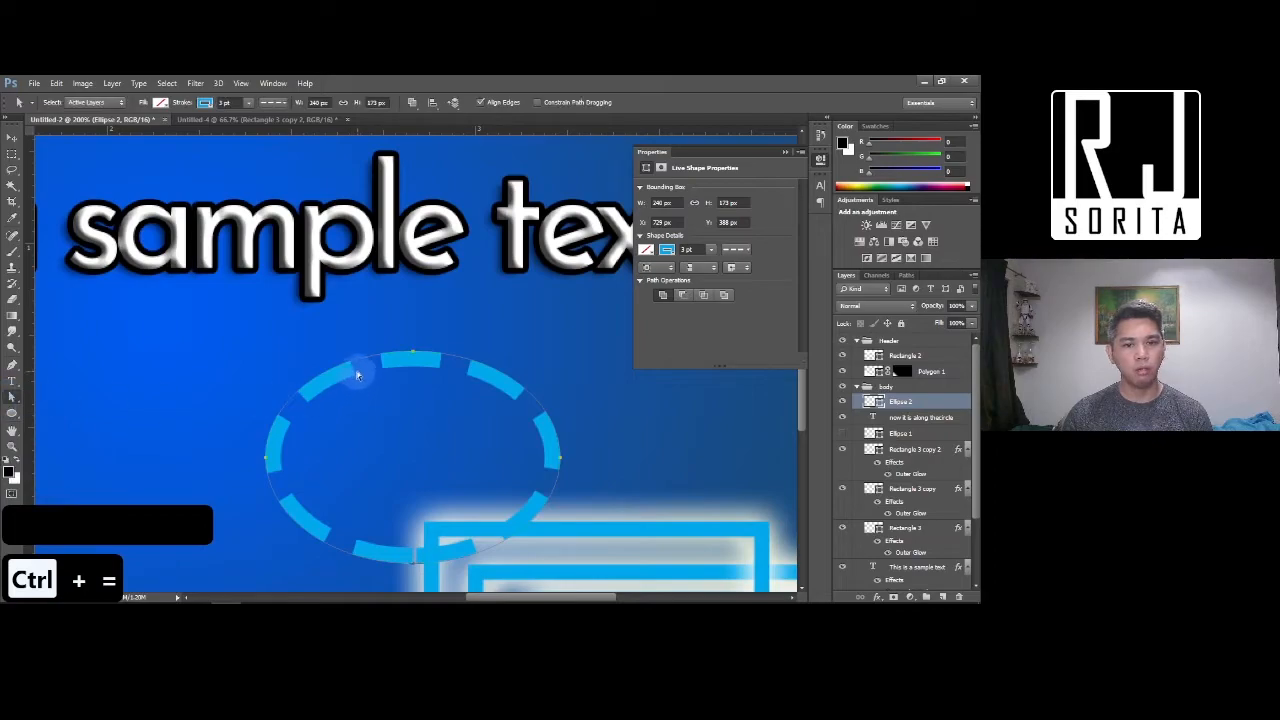
{"action": "left_click", "coordinate": [414, 354]}
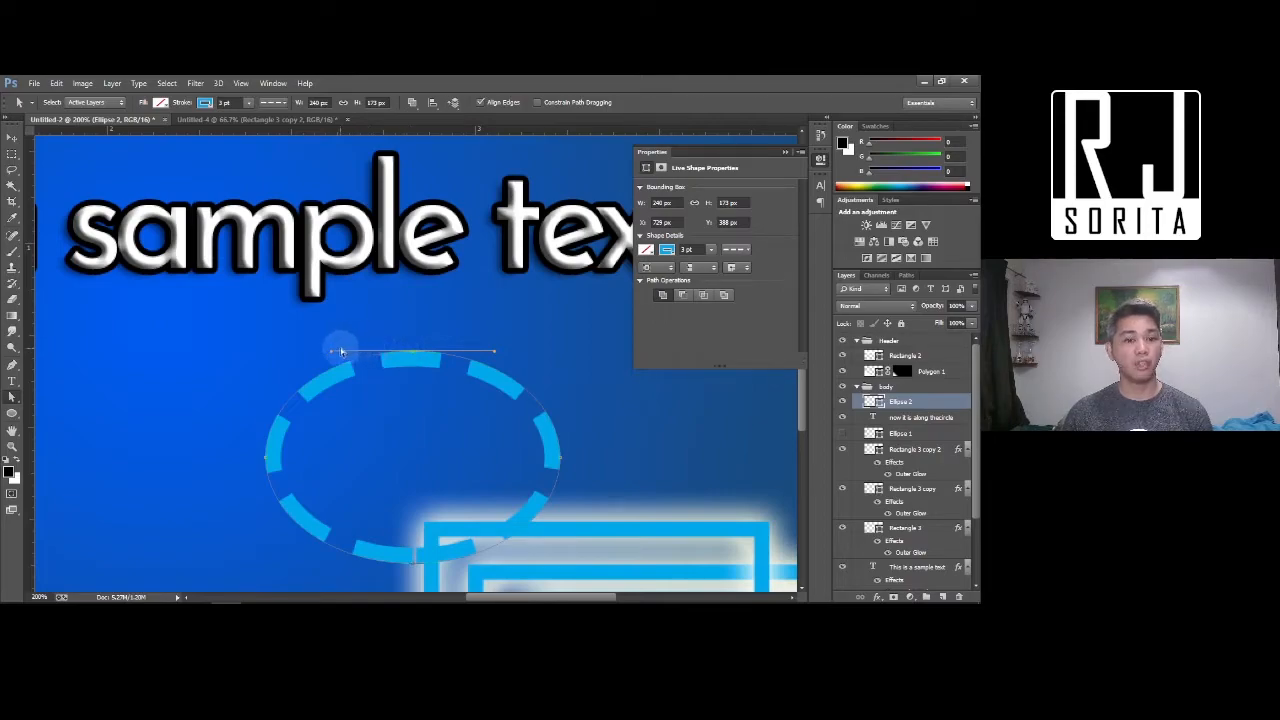
{"action": "left_click_drag", "start_coordinate": [332, 351], "coordinate": [388, 300]}
{"action": "left_click", "coordinate": [379, 248]}
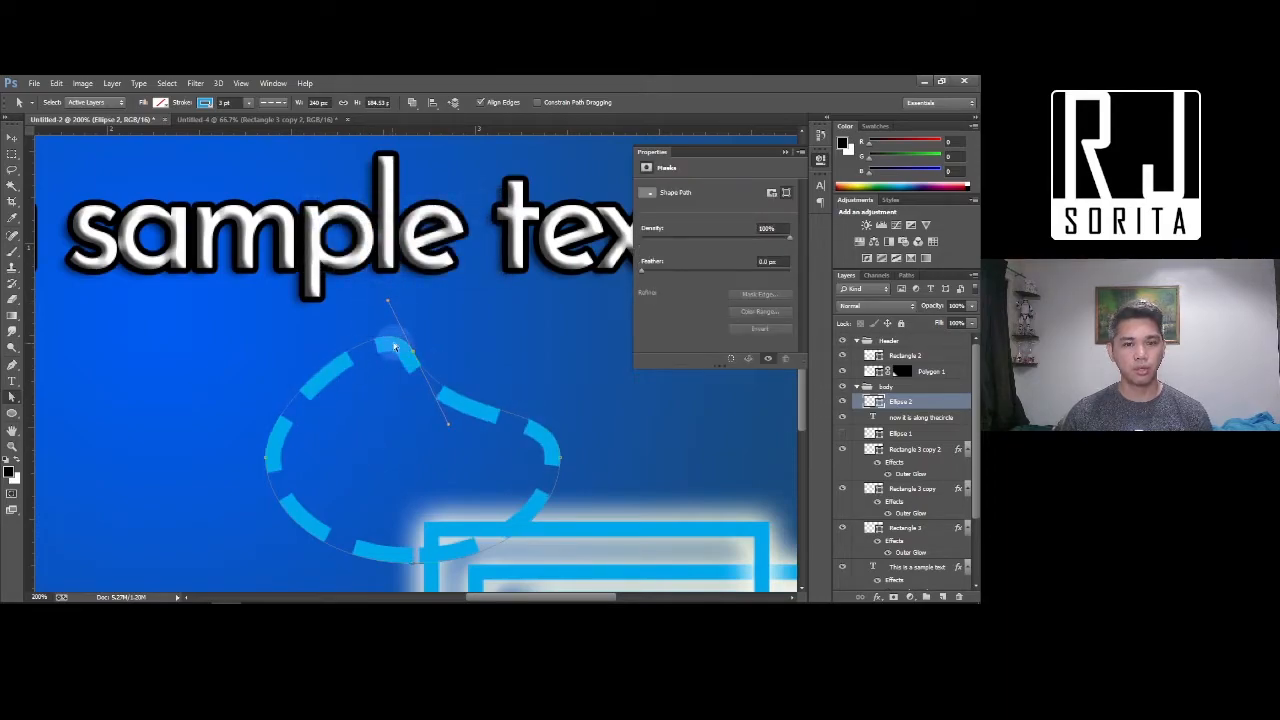
{"action": "left_click", "coordinate": [266, 459]}
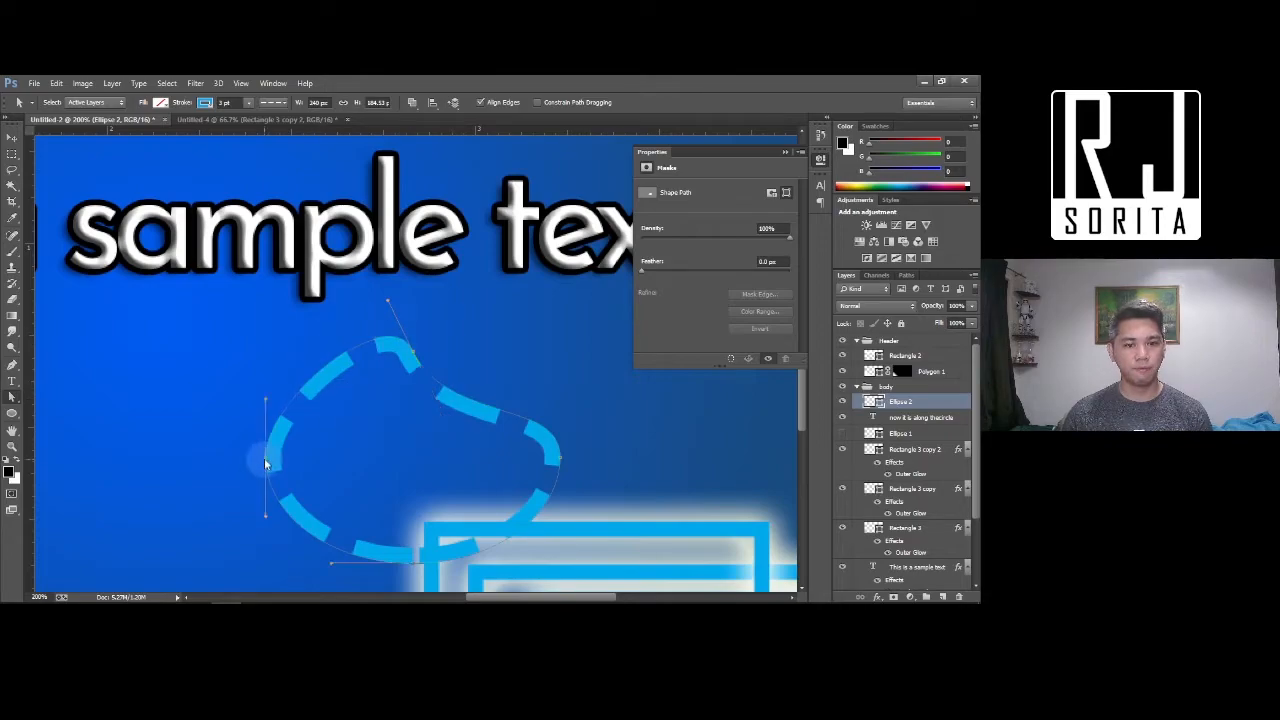
{"action": "left_click_drag", "start_coordinate": [266, 519], "coordinate": [52, 378]}
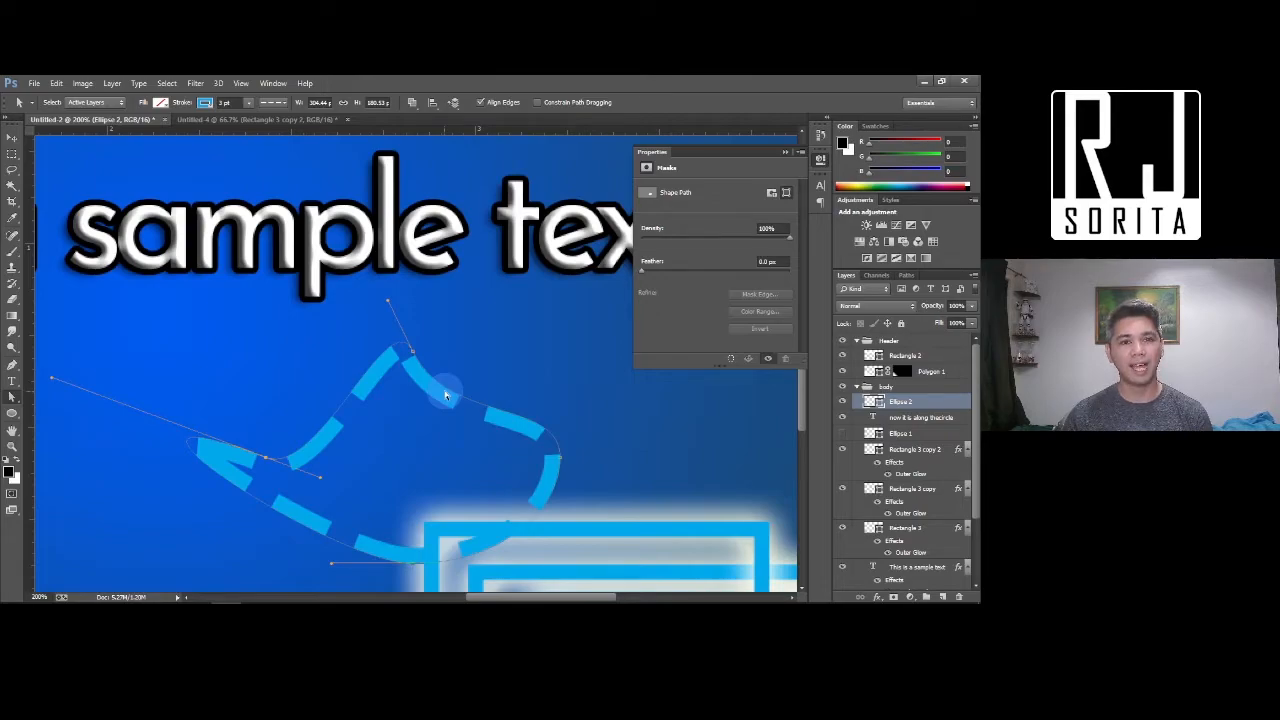
Type 'now this is a new line' along the reshaped path, pasted twice so it repeats
{"action": "key", "text": "v"}
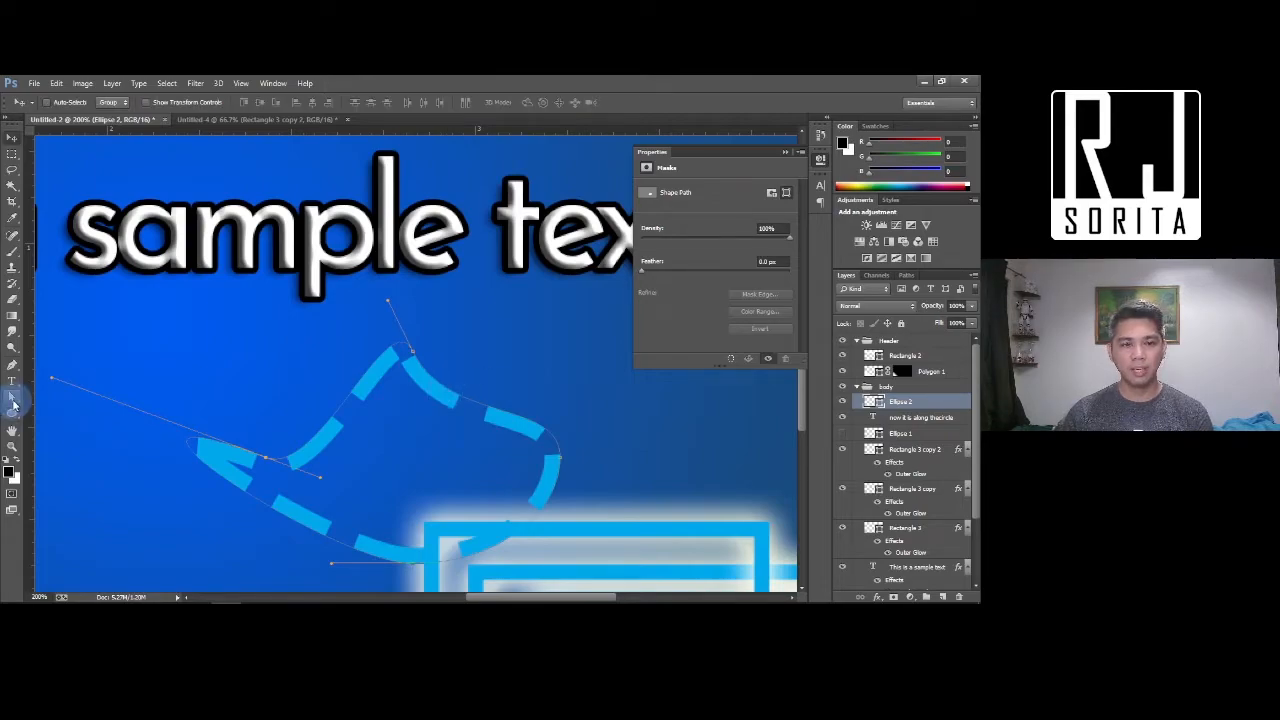
{"action": "left_click", "coordinate": [12, 381]}
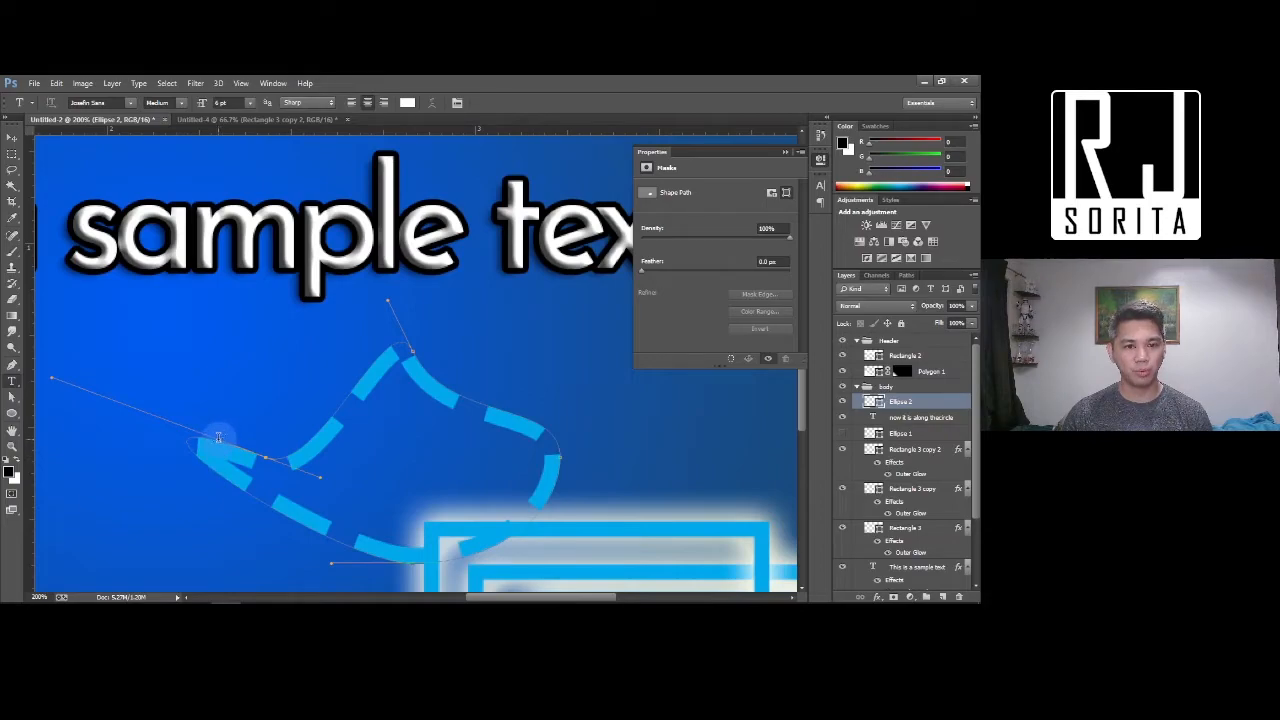
{"action": "left_click", "coordinate": [218, 438]}
{"action": "type", "text": "now this is a new line"}
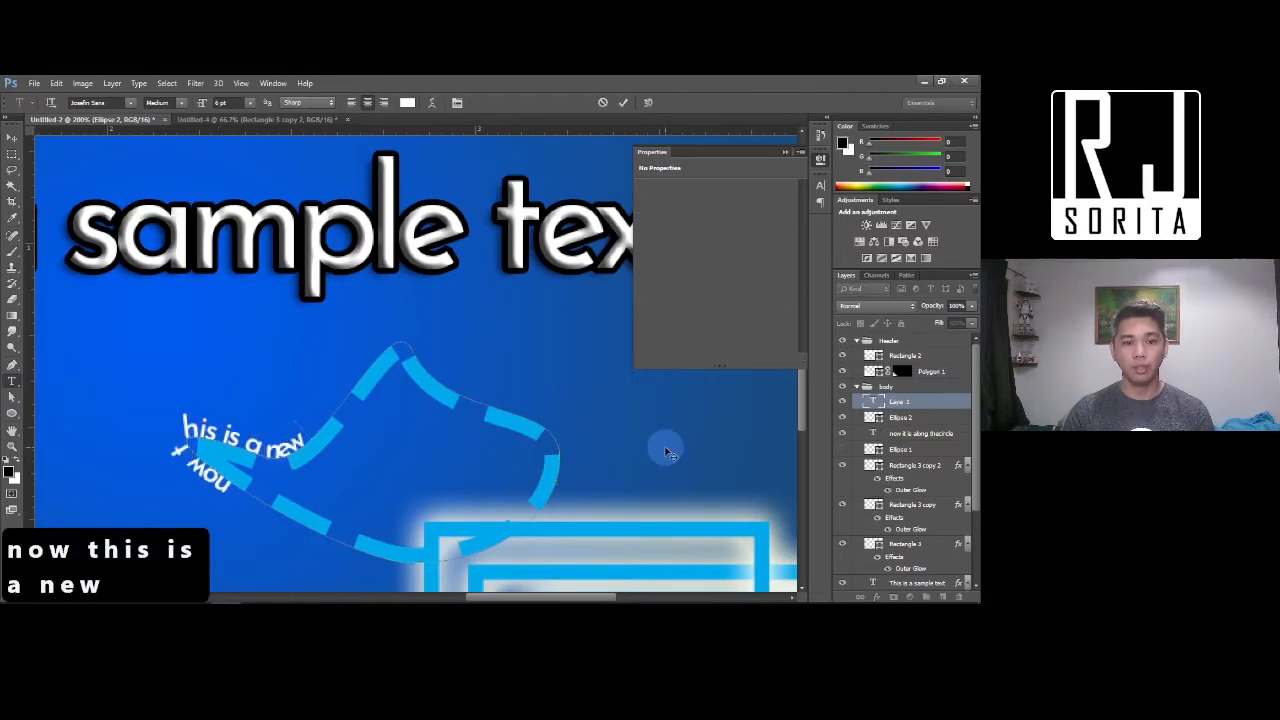
{"action": "key", "text": "shift+Home"}
{"action": "key", "text": "ctrl+c"}
{"action": "key", "text": "Right"}
{"action": "key", "text": "ctrl+v"}
{"action": "key", "text": "ctrl+v"}
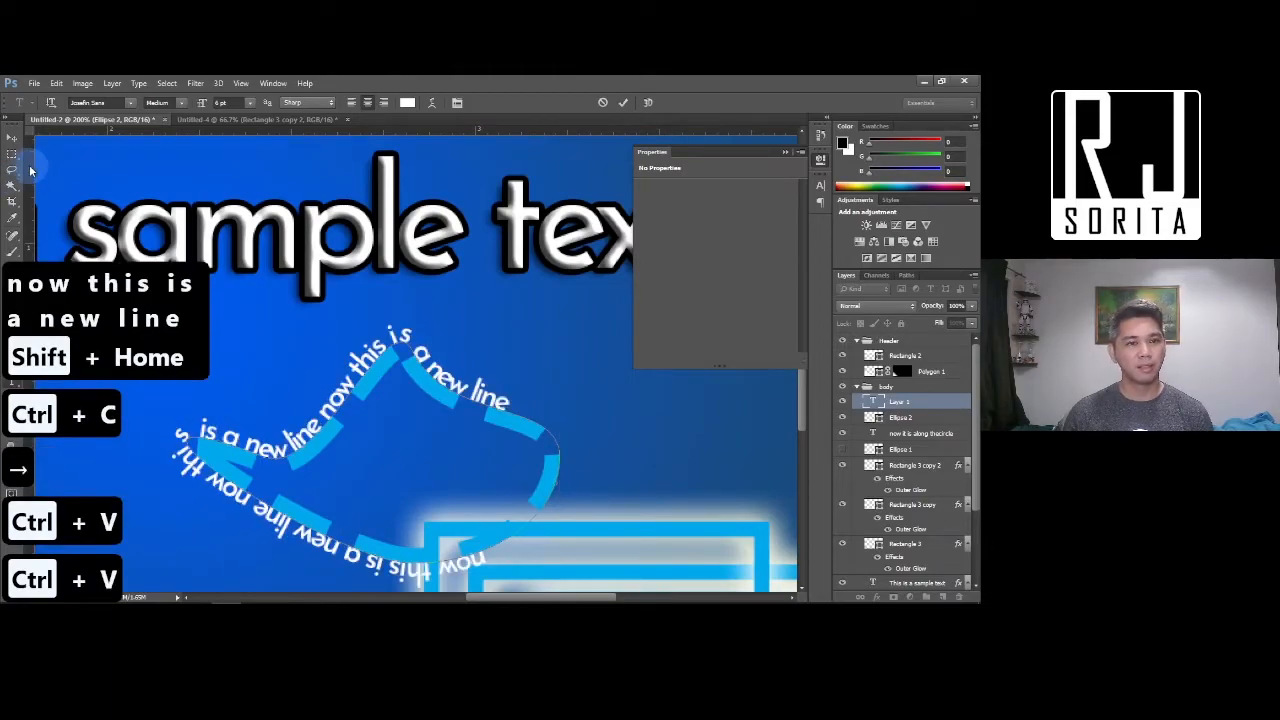
{"action": "left_click", "coordinate": [10, 140]}
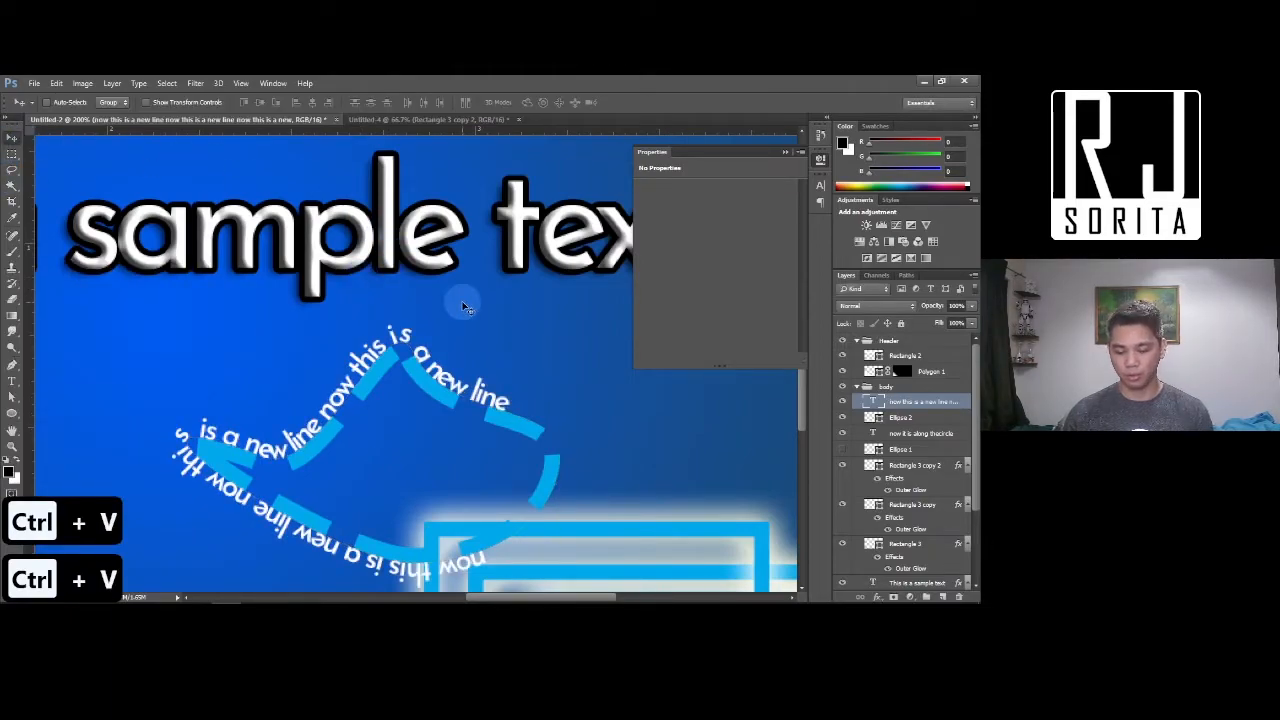
Move the 'now this is a new line' text layer about 72 px to the left
{"action": "key", "text": "ctrl+minus"}
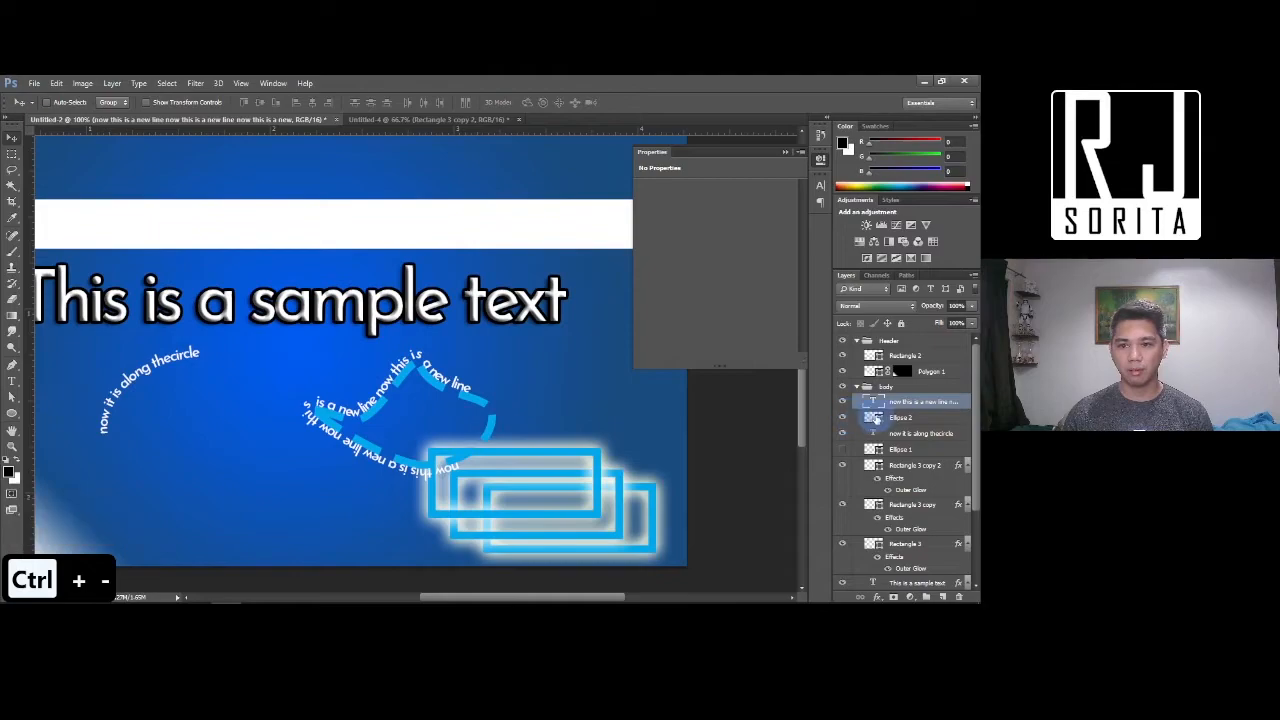
{"action": "left_click", "coordinate": [910, 418]}
{"action": "left_click", "coordinate": [911, 420]}
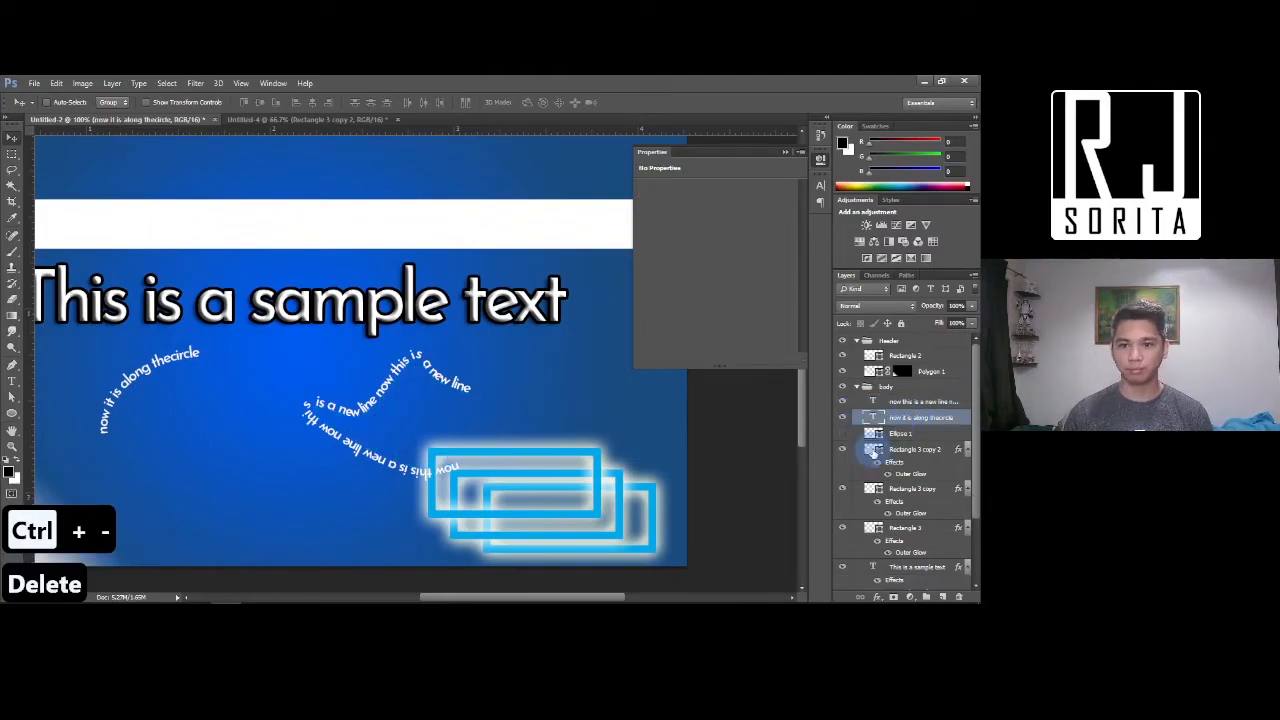
{"action": "right_click", "coordinate": [380, 394]}
{"action": "left_click", "coordinate": [406, 427]}
{"action": "left_click_drag", "start_coordinate": [370, 432], "coordinate": [298, 435]}
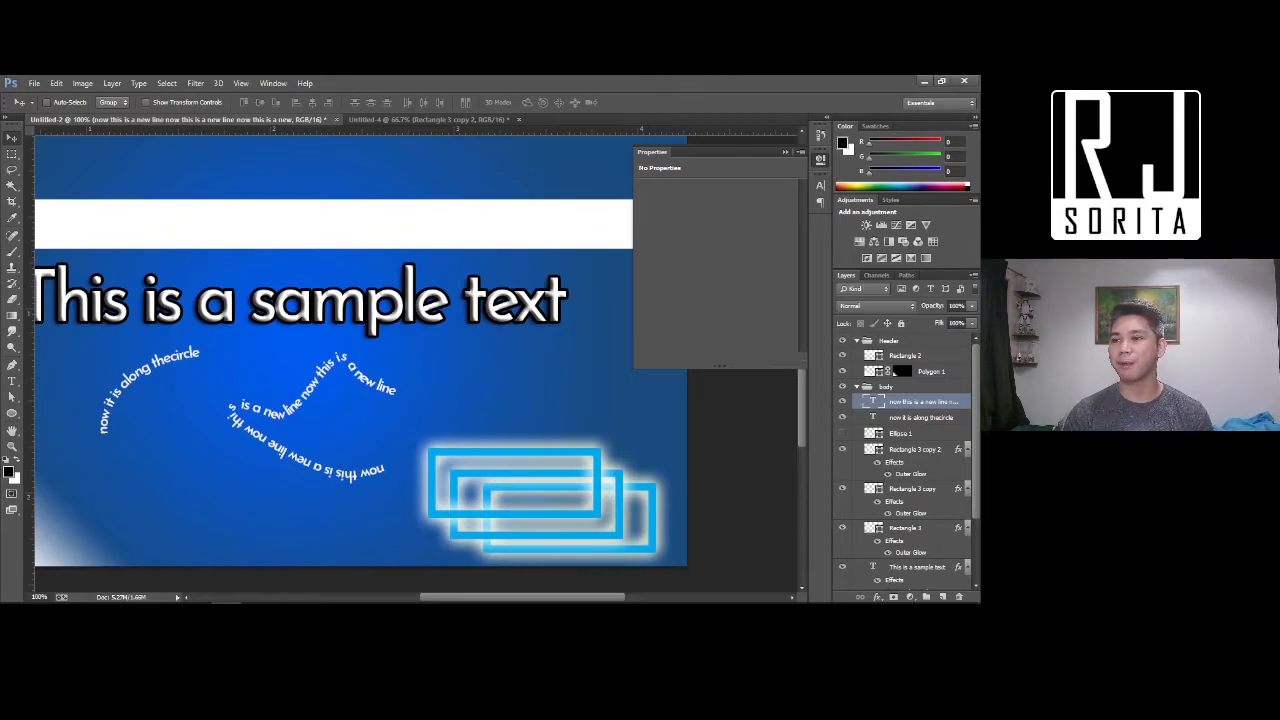
Delete the text, ellipse and glowing rectangle layers, keeping everything from Rectangle 1 down
{"action": "key", "text": "ctrl+minus"}
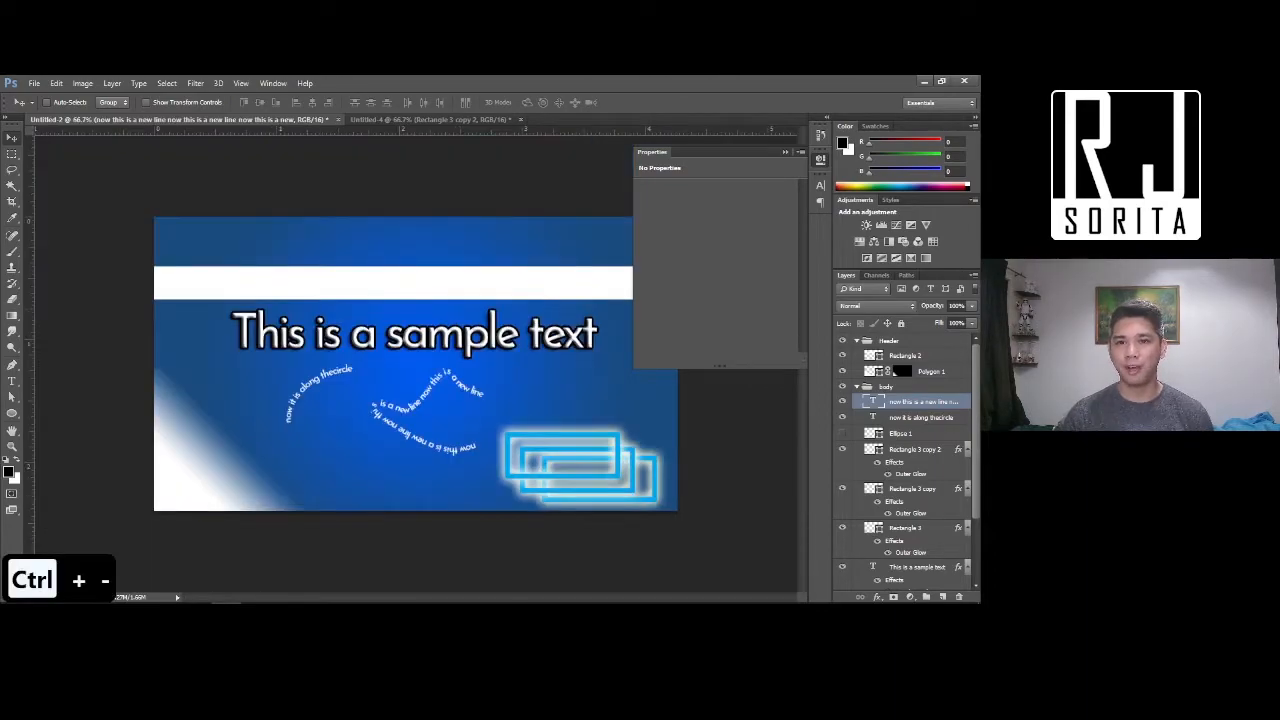
{"action": "left_click", "coordinate": [786, 151]}
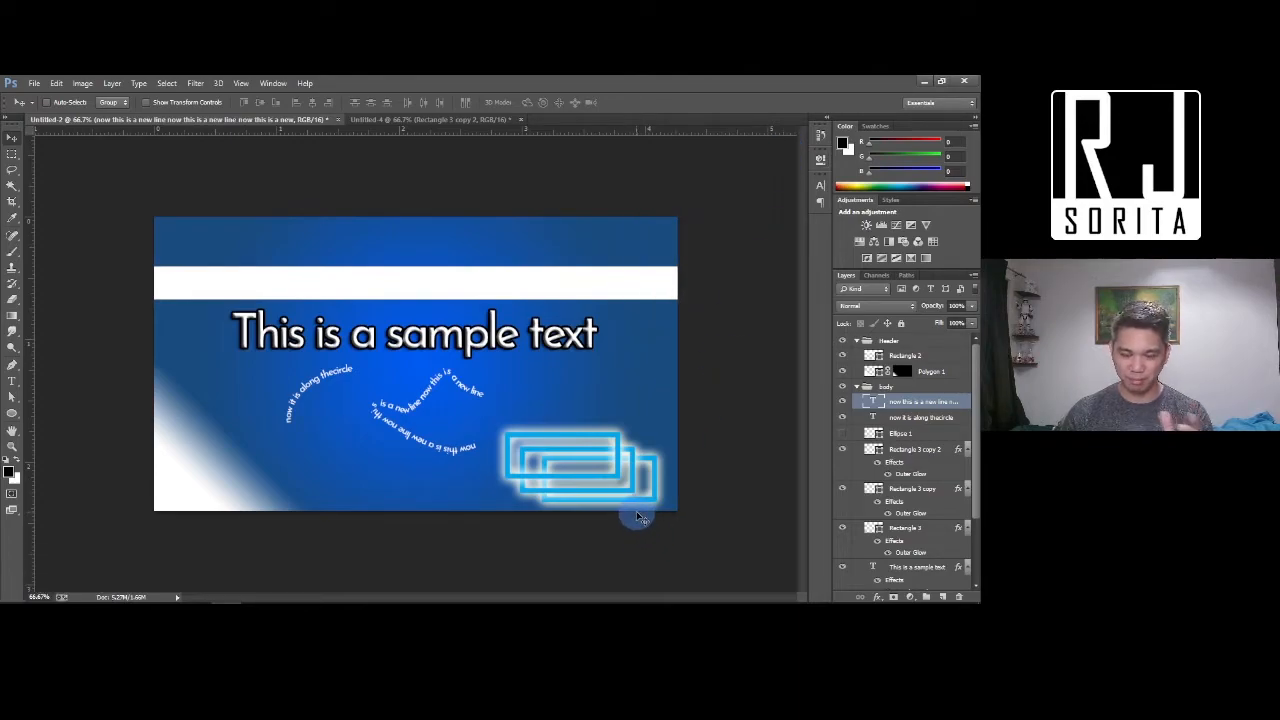
{"action": "scroll", "coordinate": [911, 488], "scroll_direction": "down", "scroll_amount": 2}
{"action": "scroll", "coordinate": [911, 488], "scroll_direction": "down", "scroll_amount": 1}
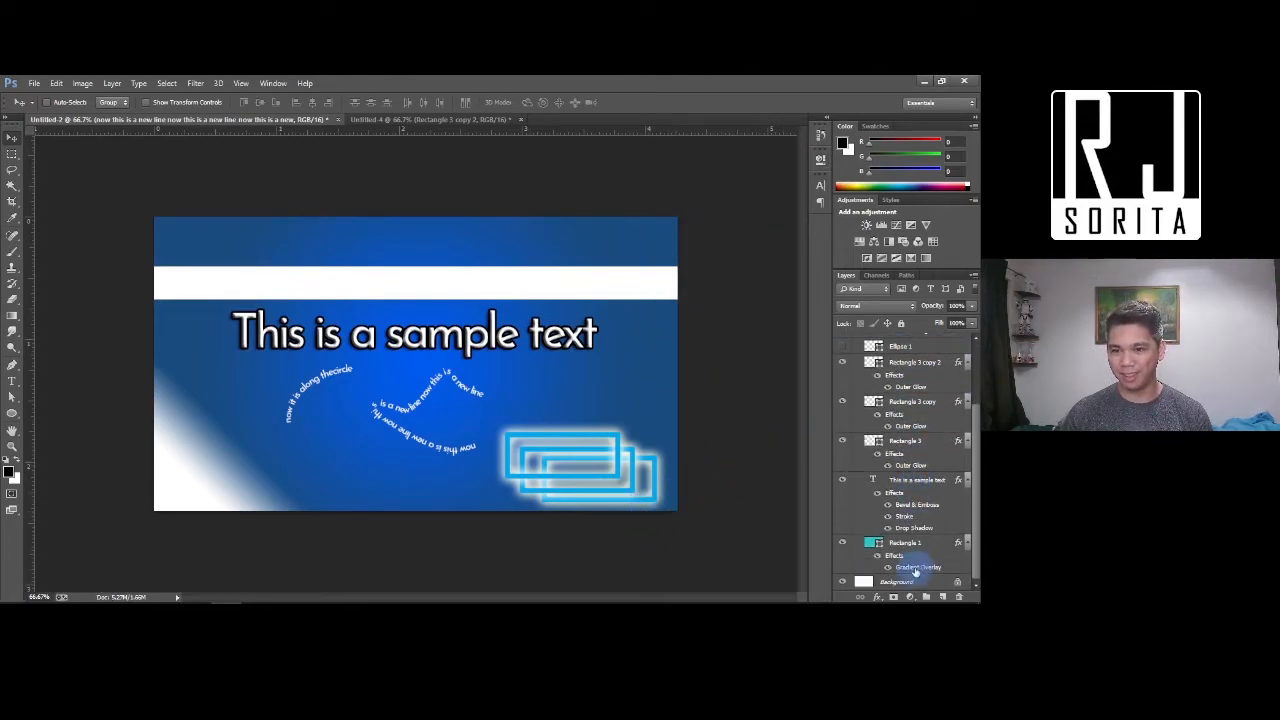
{"action": "left_click", "coordinate": [911, 542], "text": "shift"}
{"action": "key", "text": "Delete"}
{"action": "key", "text": "ctrl+z"}
{"action": "scroll", "coordinate": [916, 564], "scroll_direction": "down", "scroll_amount": 3}
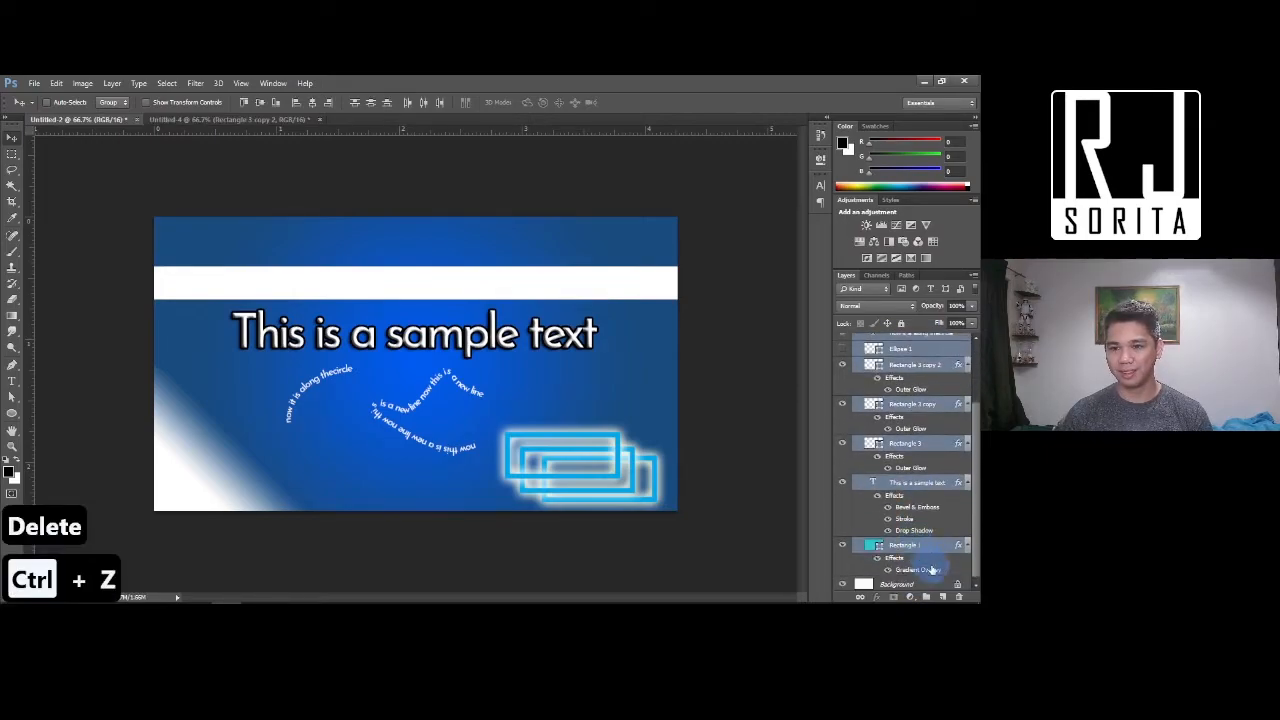
{"action": "key", "text": "Delete"}
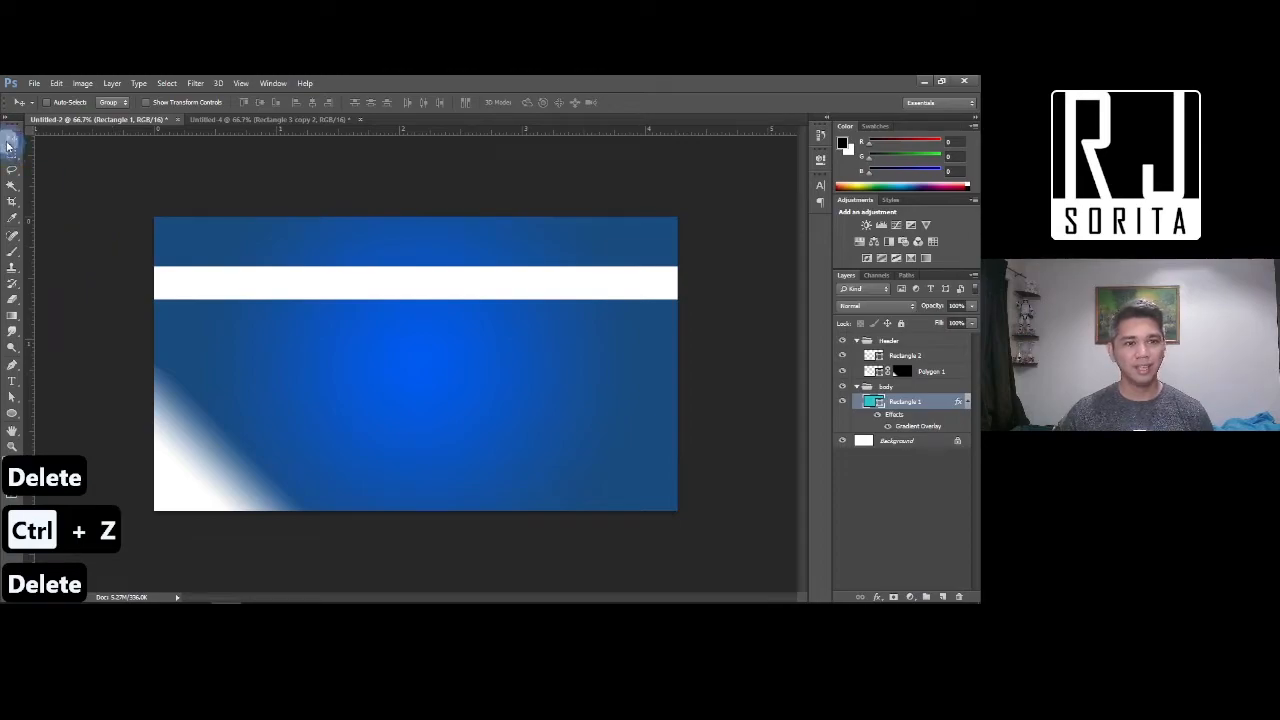
Delete the white Polygon 1 corner shape layer
{"action": "right_click", "coordinate": [186, 483]}
{"action": "left_click", "coordinate": [243, 508]}
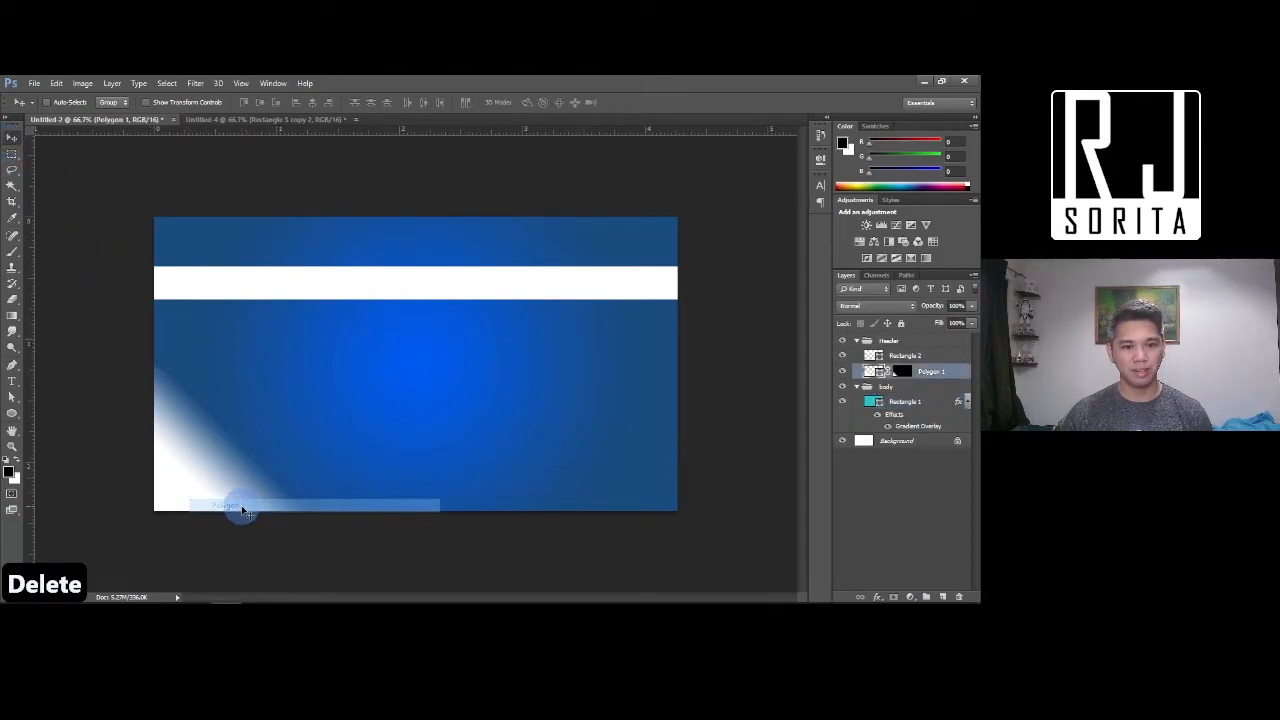
{"action": "key", "text": "Delete"}
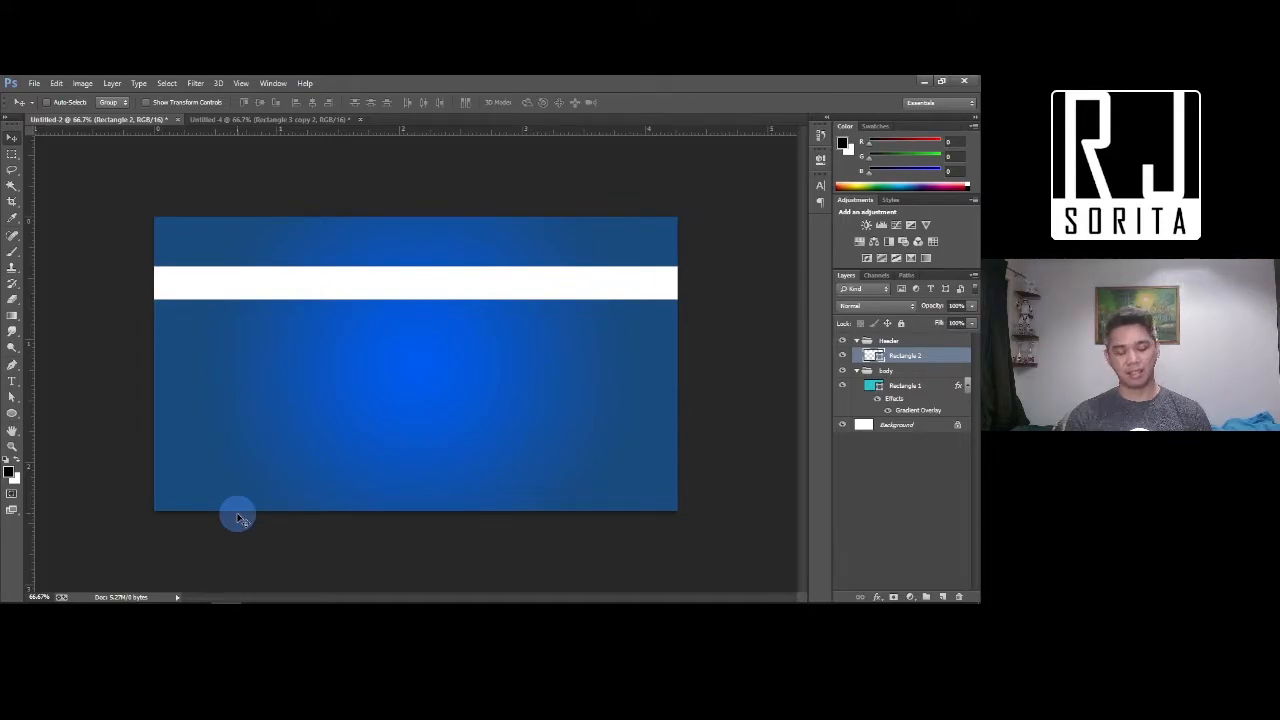
Add a text layer reading 'This a different line' at 25 pt
{"action": "key", "text": "t"}
{"action": "left_click", "coordinate": [276, 387]}
{"action": "type", "text": "This a different line"}
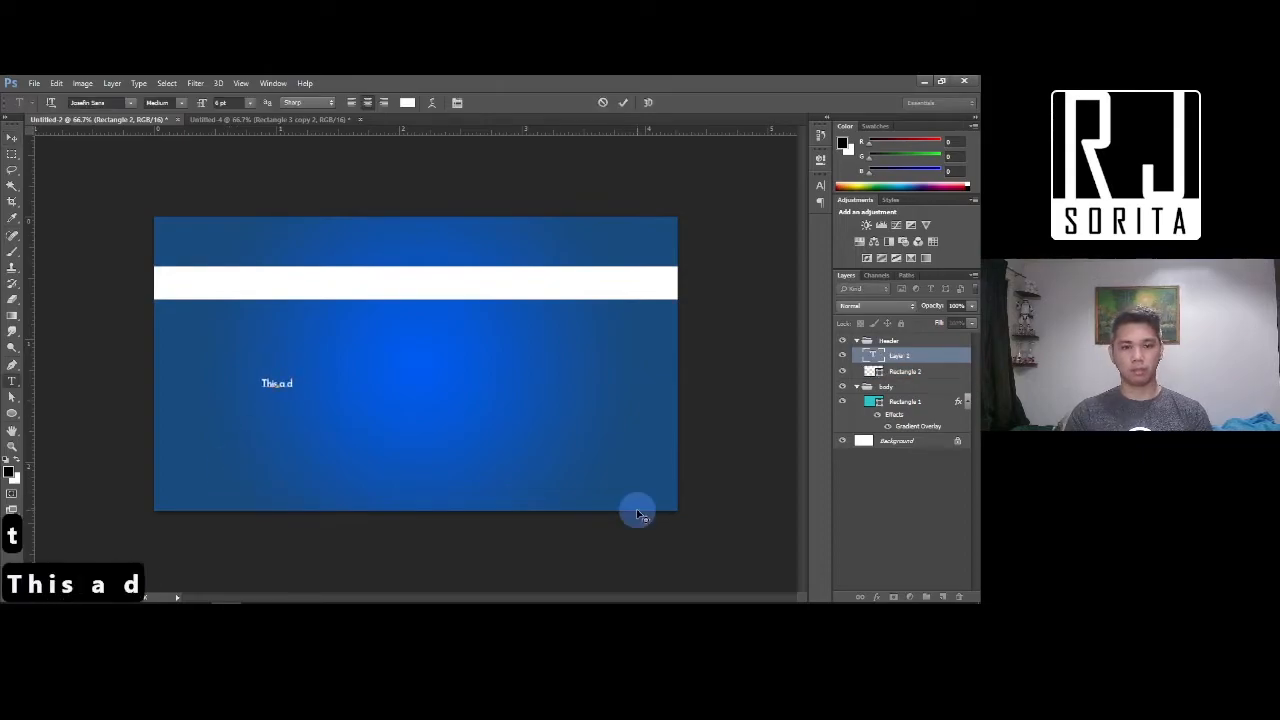
{"action": "key", "text": "ctrl+a"}
{"action": "left_click_drag", "start_coordinate": [202, 103], "coordinate": [213, 104]}
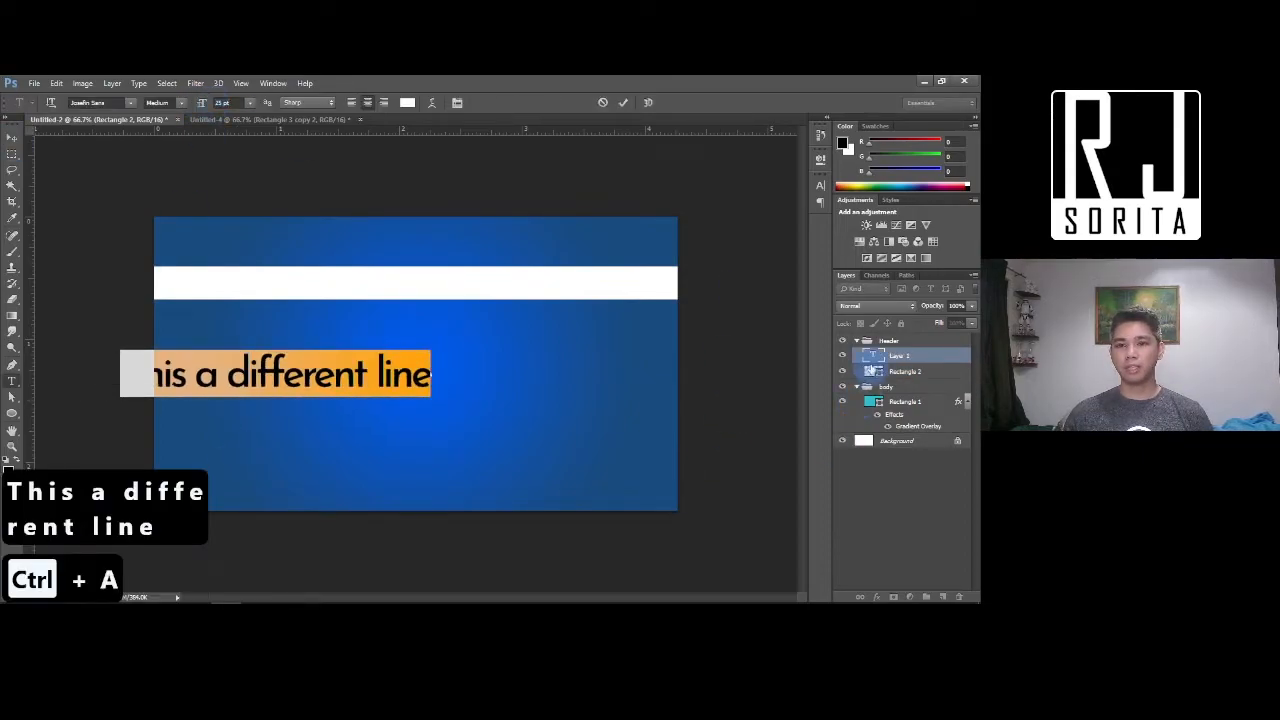
Colour the text a saturated blue and move it lower on the banner
{"action": "left_click", "coordinate": [407, 102]}
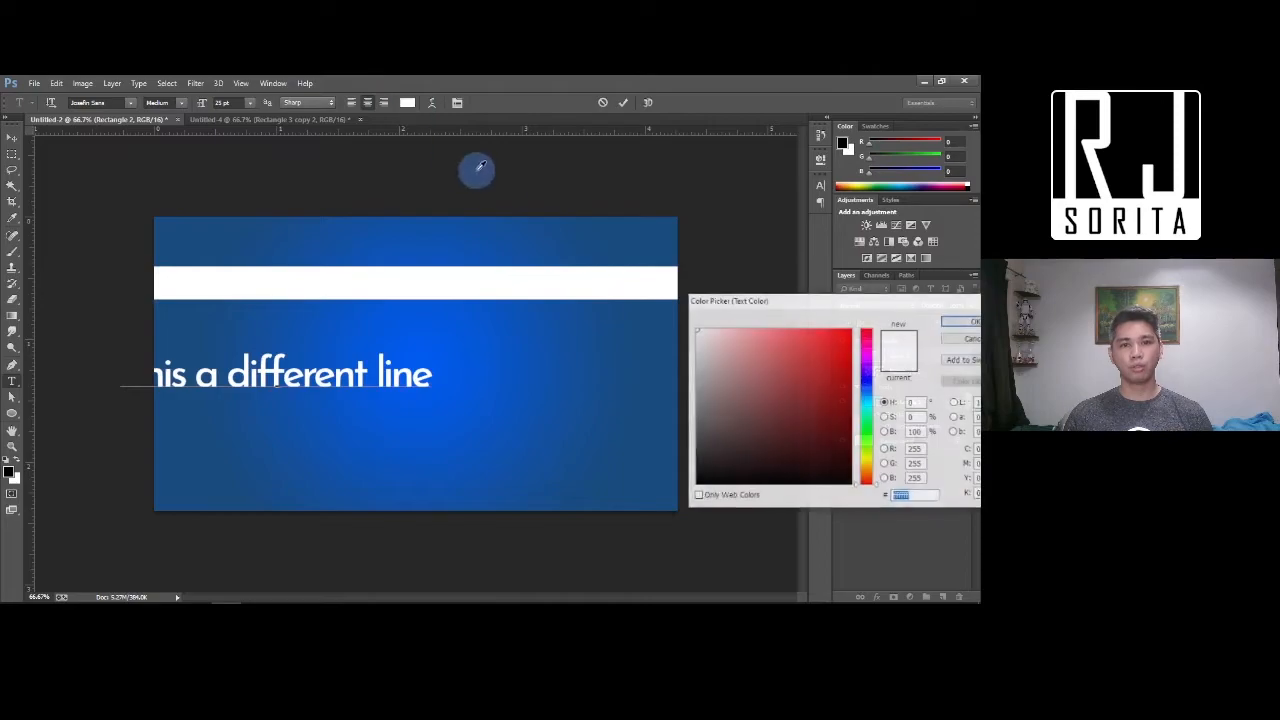
{"action": "left_click", "coordinate": [867, 390]}
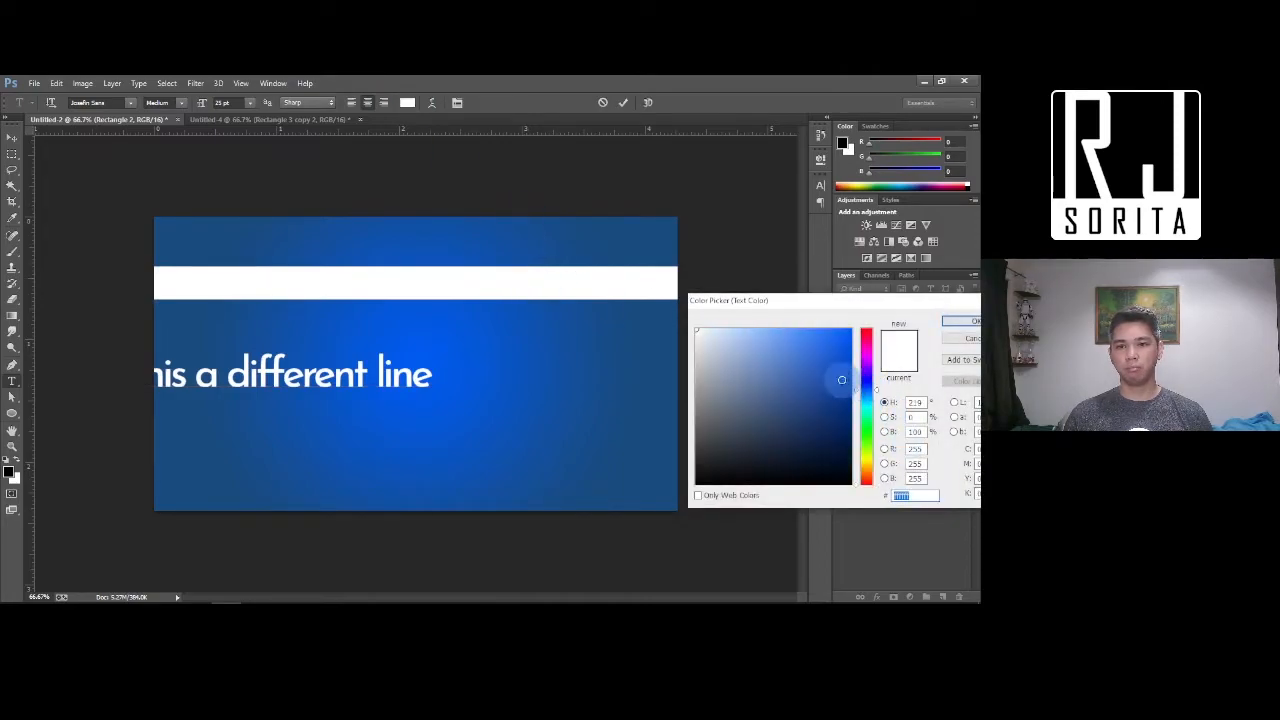
{"action": "left_click", "coordinate": [785, 337]}
{"action": "left_click", "coordinate": [849, 333]}
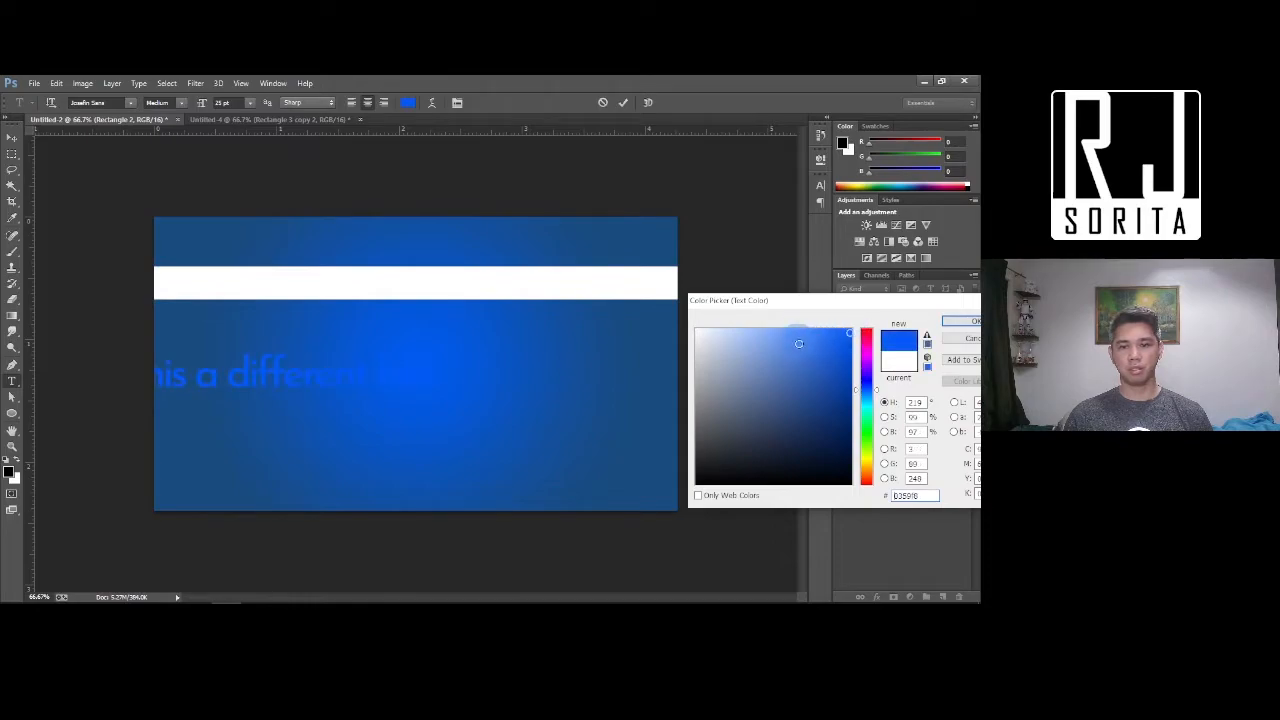
{"action": "left_click", "coordinate": [950, 322]}
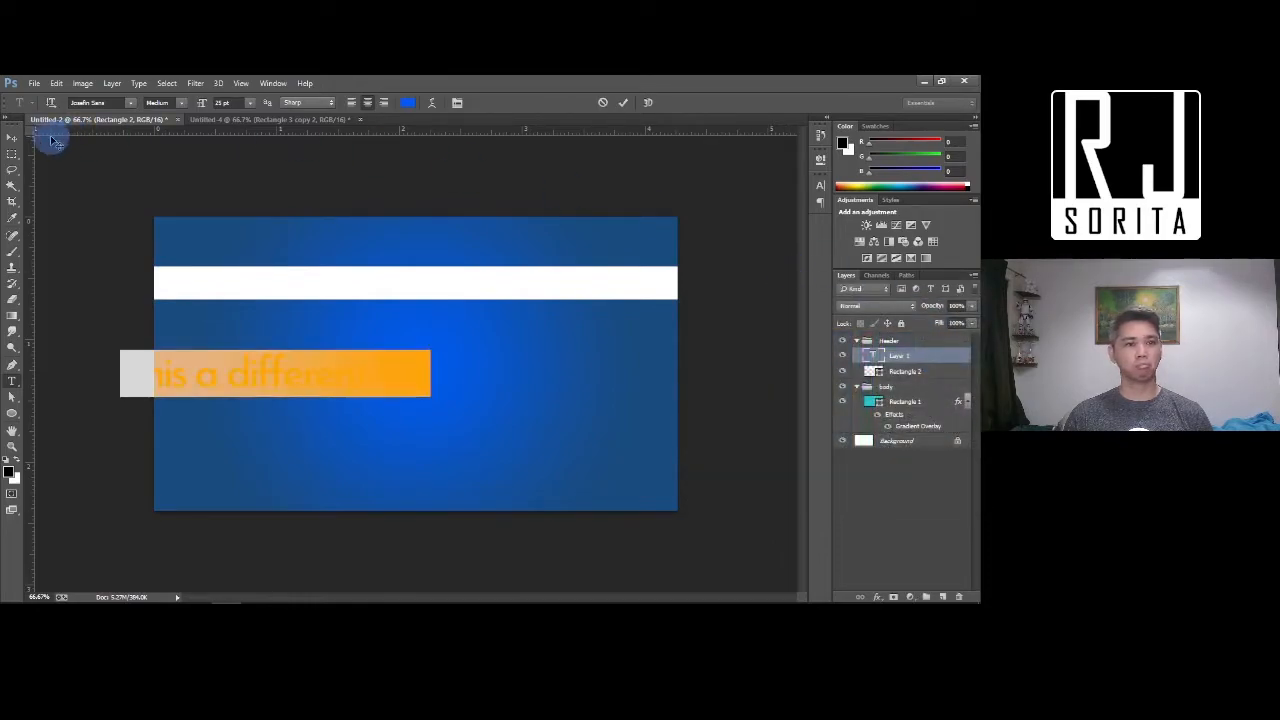
{"action": "left_click", "coordinate": [10, 143]}
{"action": "left_click_drag", "start_coordinate": [320, 410], "coordinate": [437, 474]}
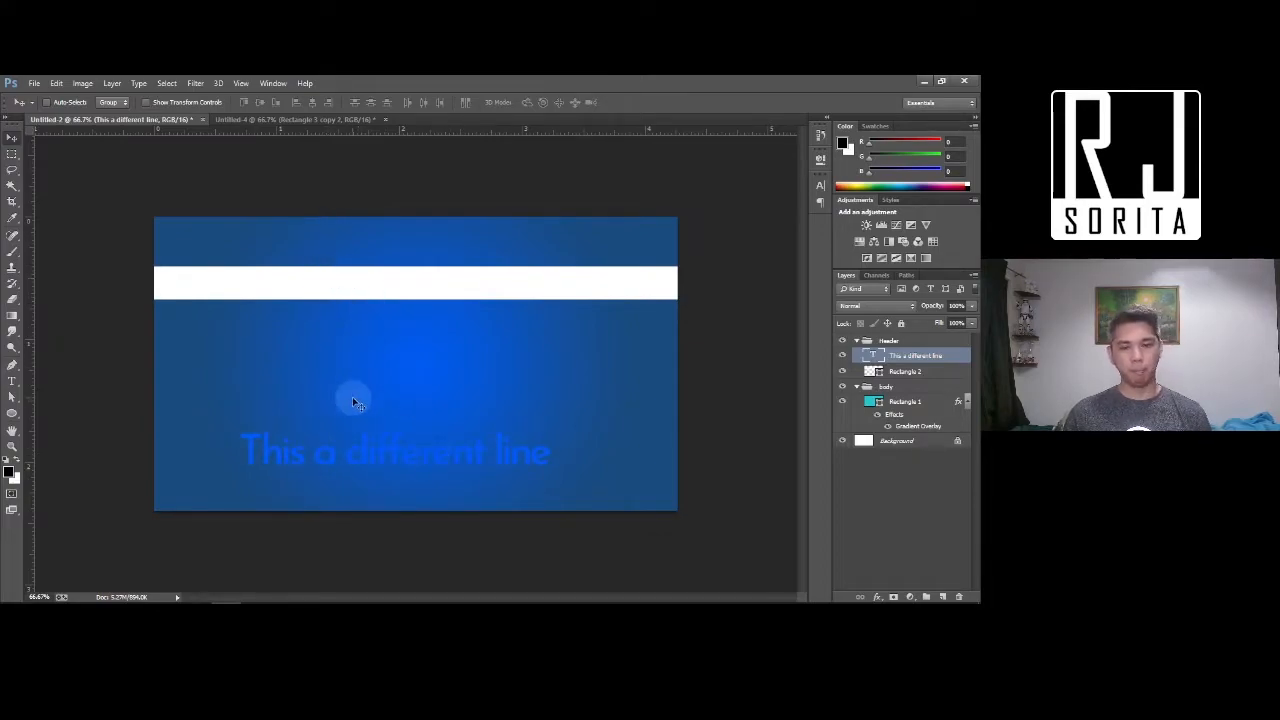
Select the Rectangle 2 white stripe, drag it down behind the text, then back up near the top
{"action": "right_click", "coordinate": [402, 284]}
{"action": "right_click", "coordinate": [342, 286]}
{"action": "left_click", "coordinate": [412, 303]}
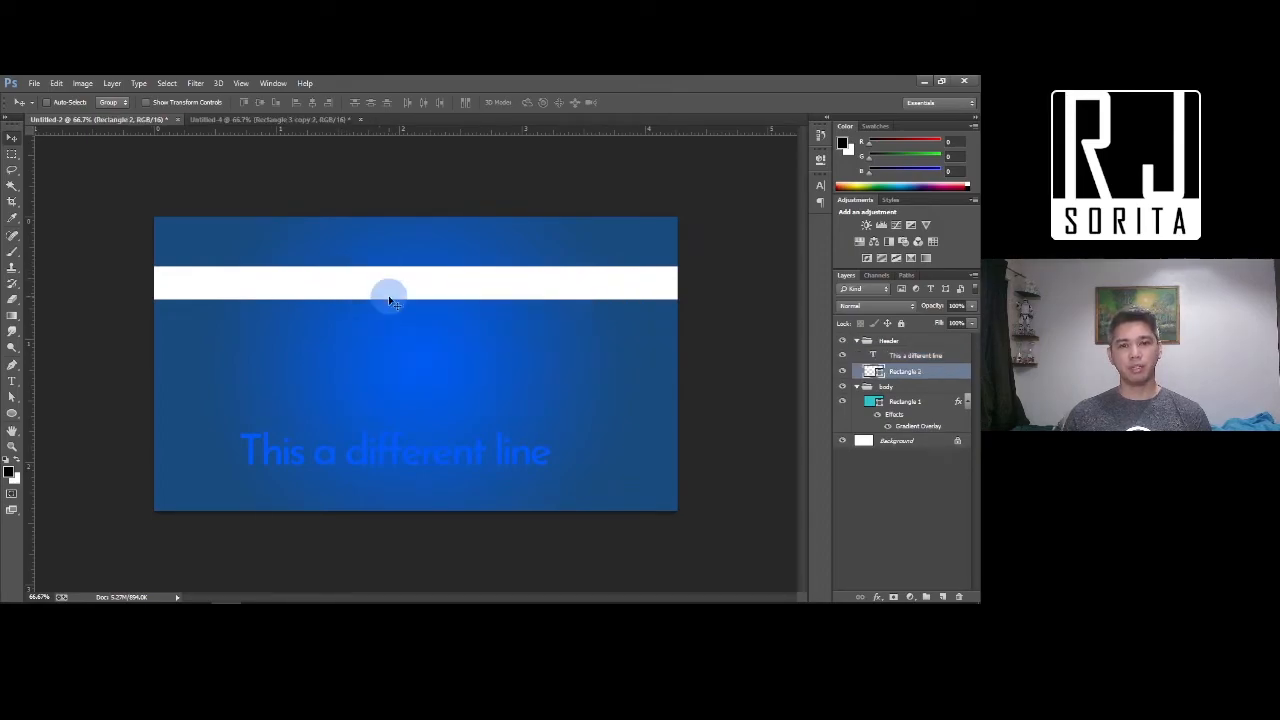
{"action": "left_click_drag", "start_coordinate": [402, 298], "coordinate": [398, 463]}
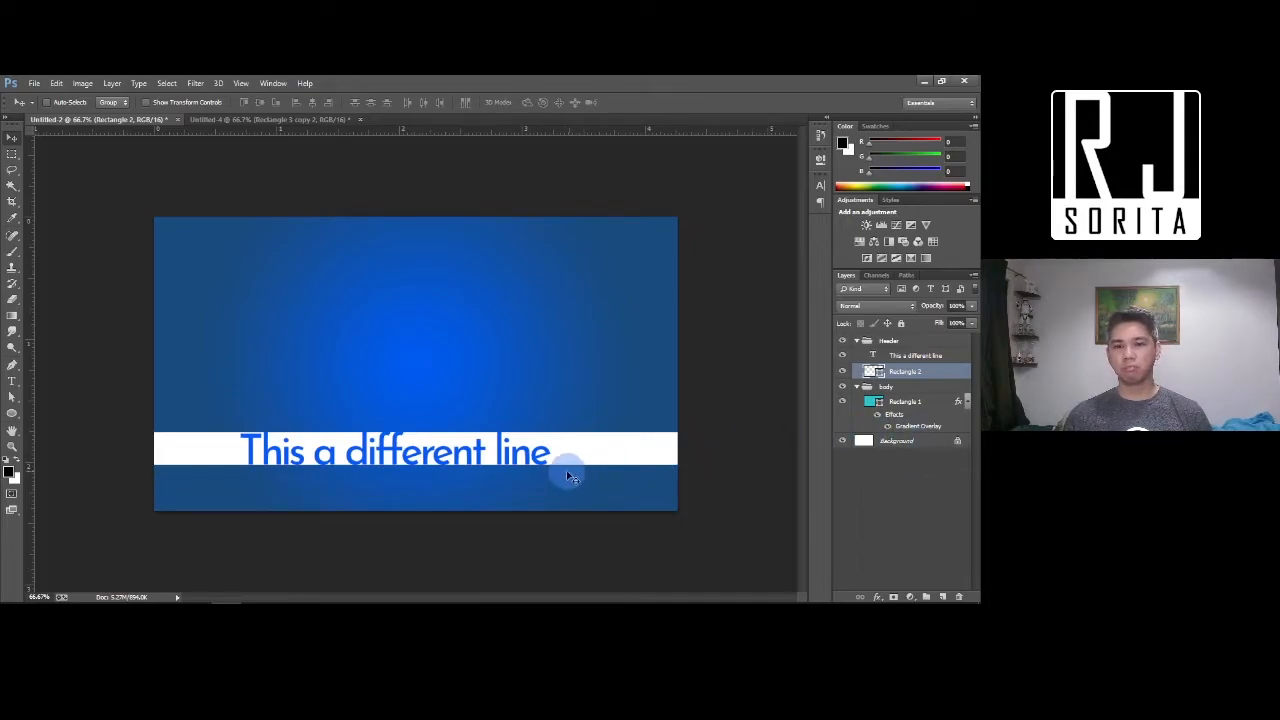
{"action": "left_click_drag", "start_coordinate": [586, 445], "coordinate": [583, 314]}
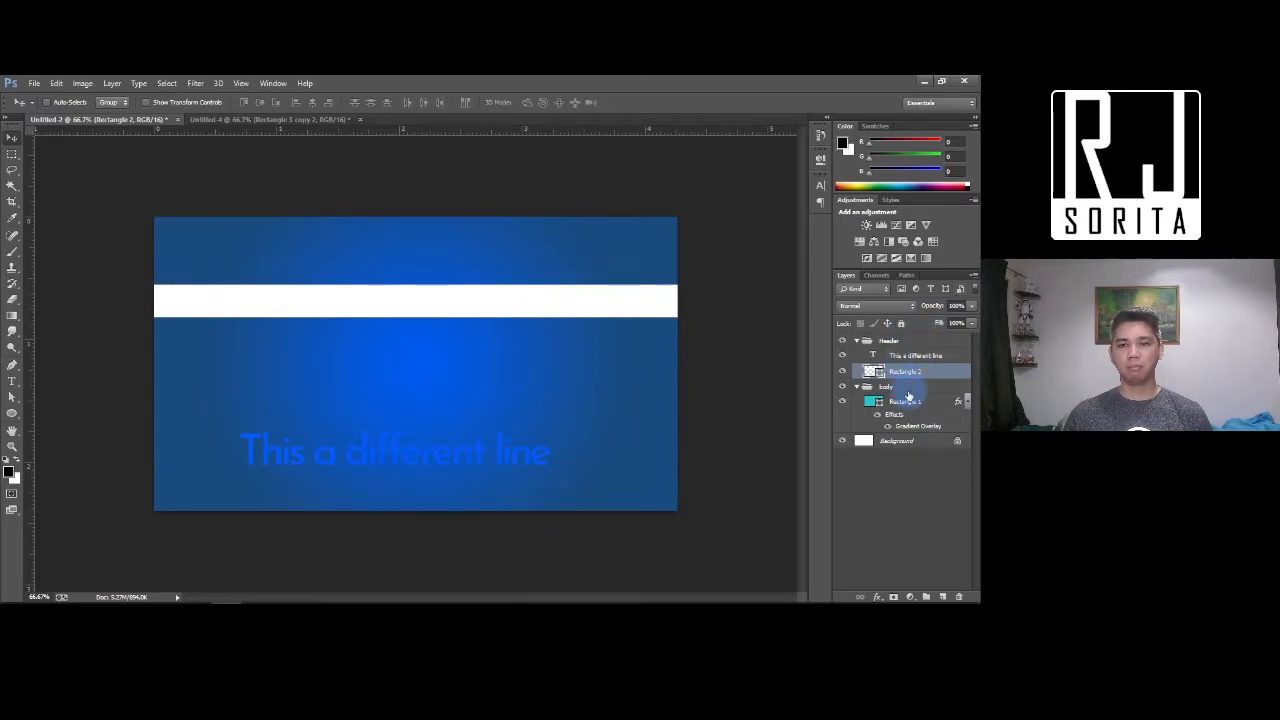
Add a new Layer 1 beneath the 'This a different line' text layer
{"action": "left_click", "coordinate": [906, 357]}
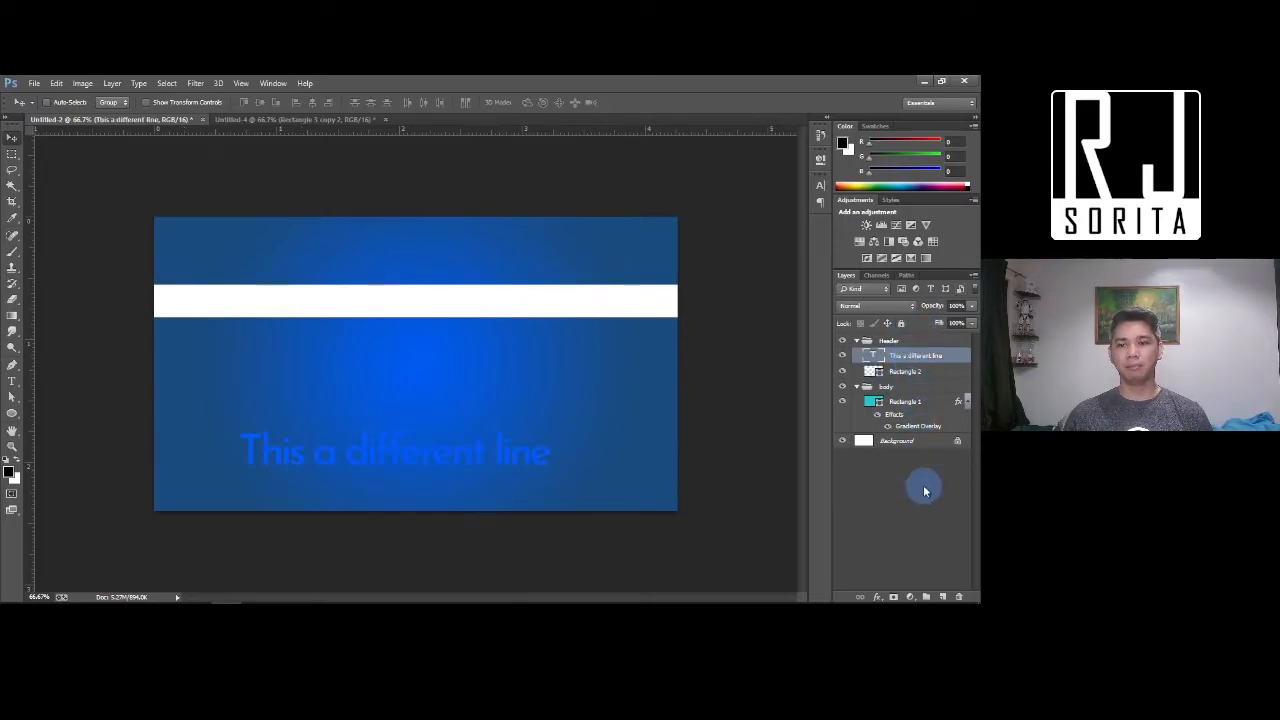
{"action": "left_click", "coordinate": [943, 597]}
{"action": "mouse_move", "coordinate": [916, 367]}
{"action": "left_mouse_down"}
{"action": "mouse_move", "coordinate": [906, 352]}
{"action": "mouse_move", "coordinate": [905, 372]}
{"action": "mouse_move", "coordinate": [893, 371]}
{"action": "left_mouse_up"}
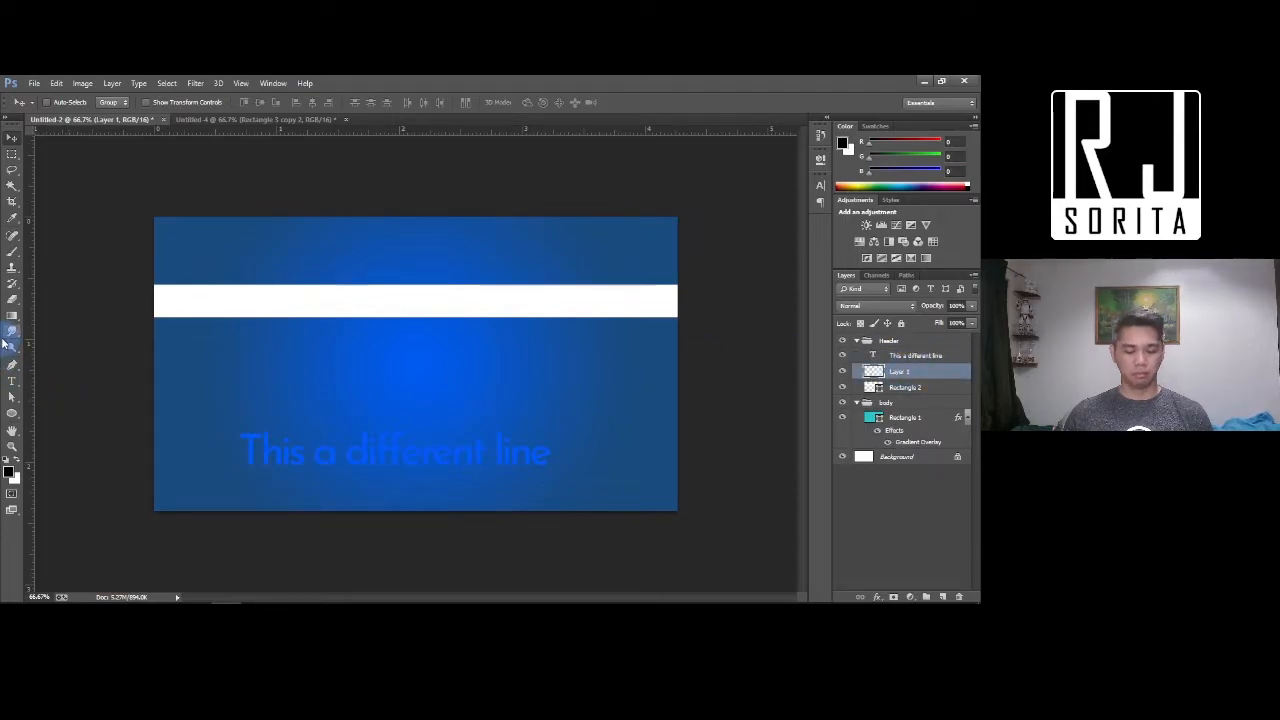
Brush a #fff600 yellow glow behind the text and lower the layer opacity to 60%
{"action": "key", "text": "b"}
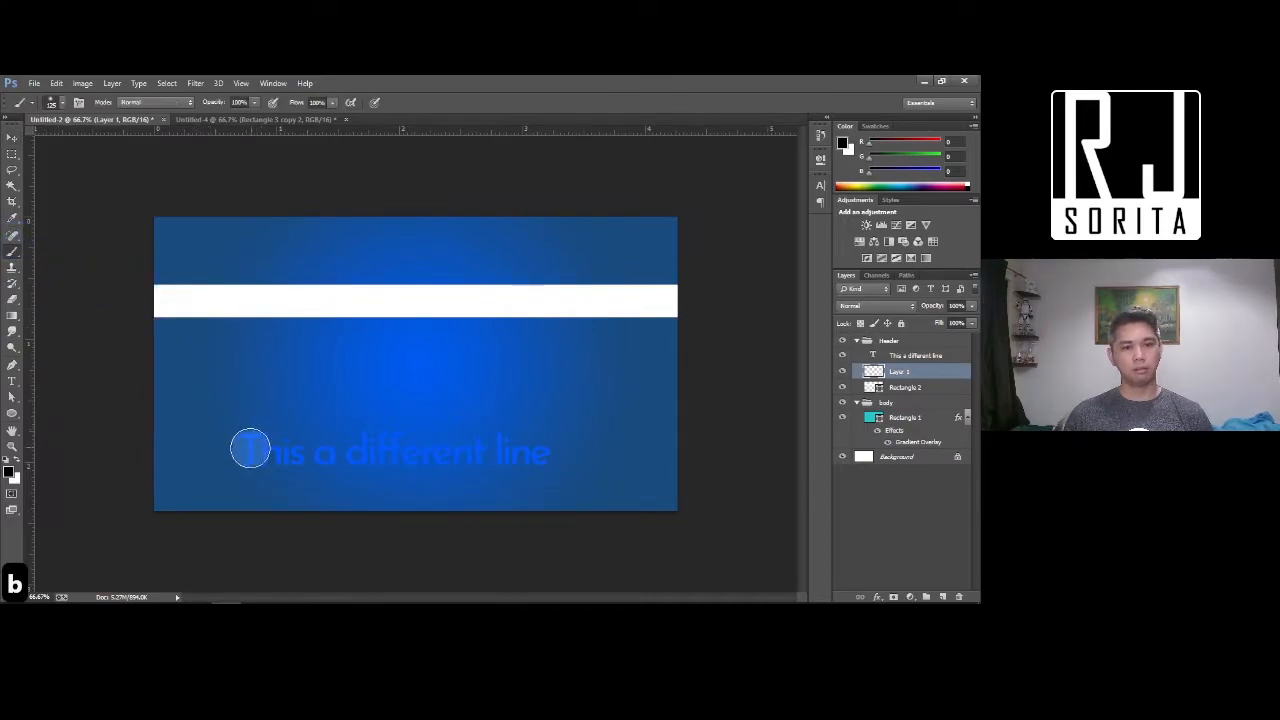
{"action": "left_click", "coordinate": [16, 462]}
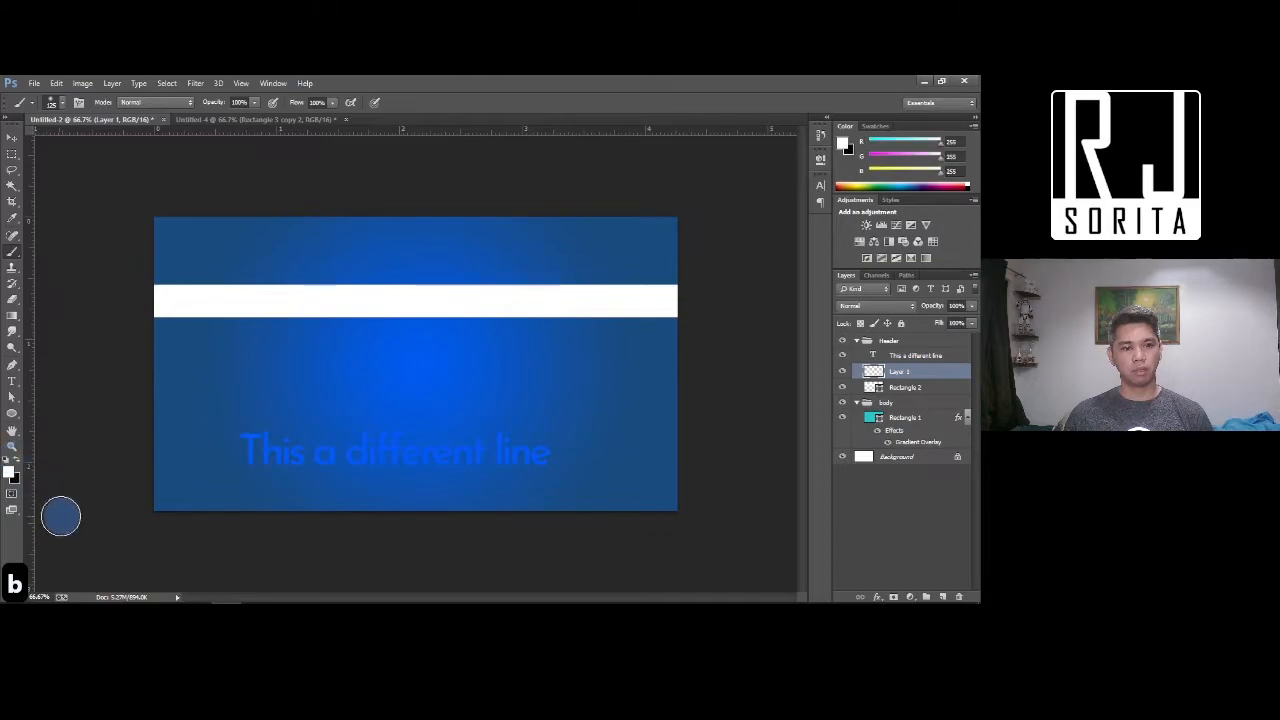
{"action": "left_click", "coordinate": [9, 472]}
{"action": "left_click", "coordinate": [866, 458]}
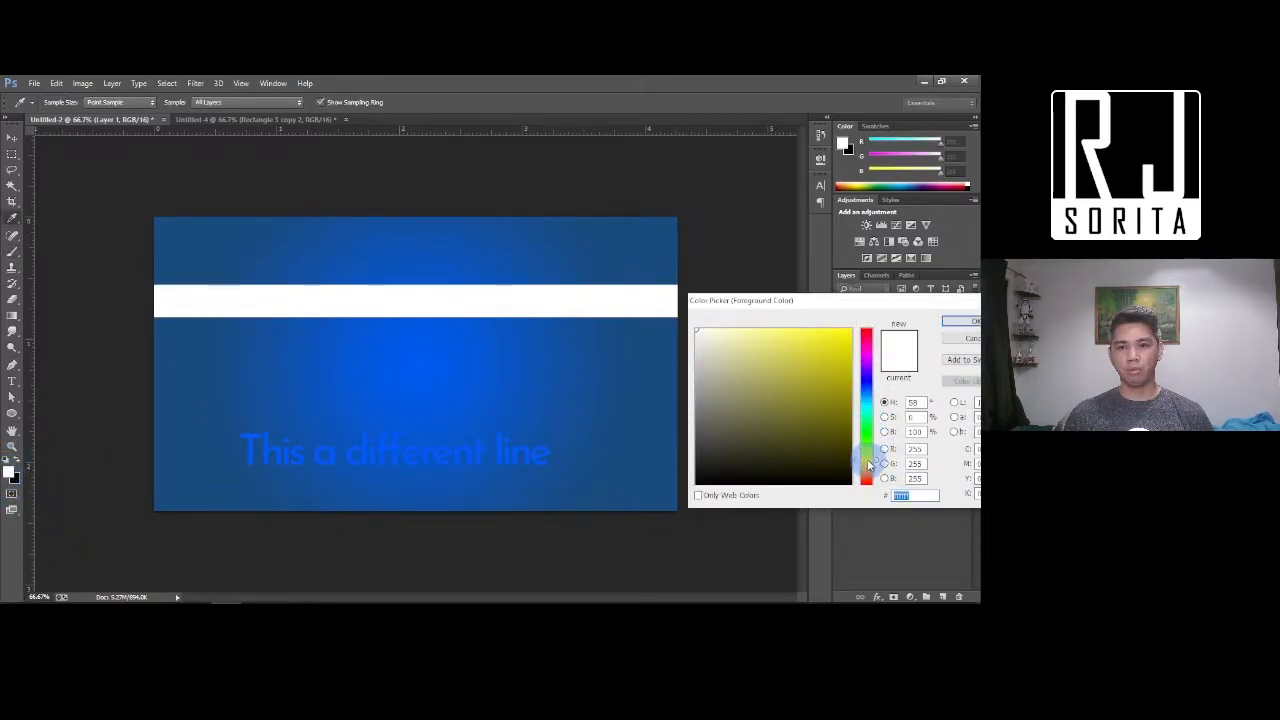
{"action": "left_click", "coordinate": [852, 330]}
{"action": "left_click", "coordinate": [952, 321]}
{"action": "key", "text": "b"}
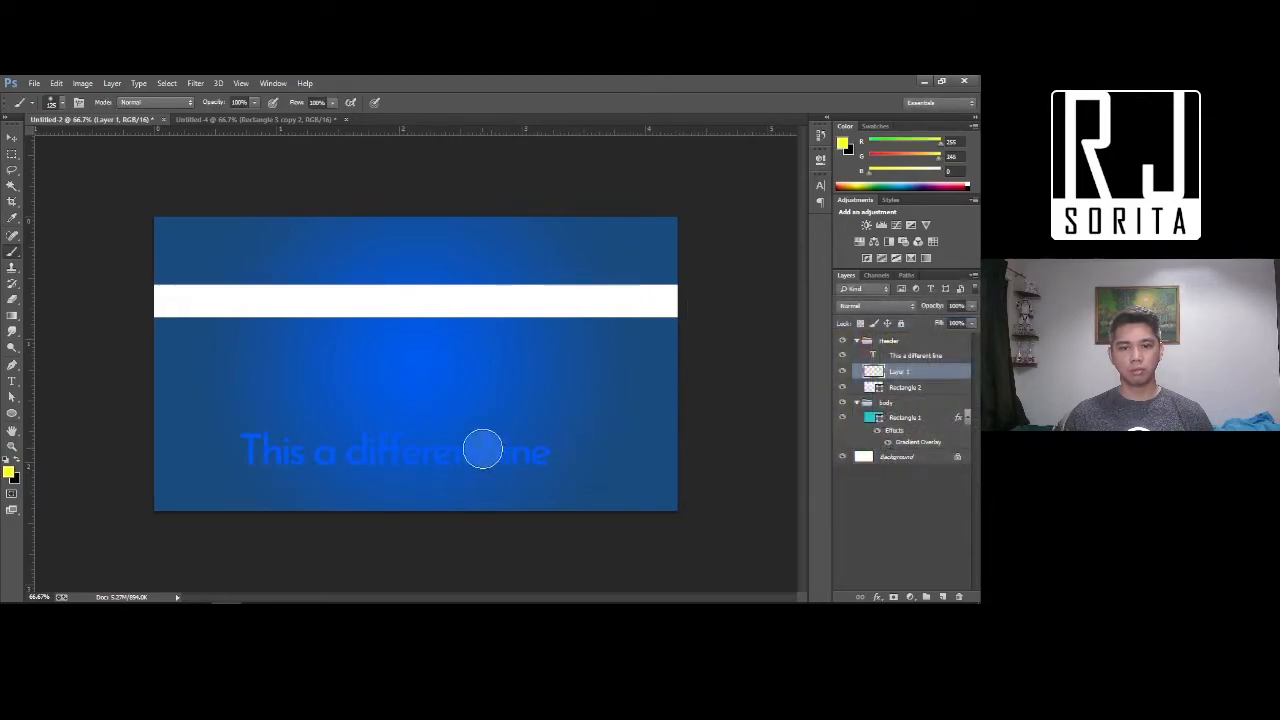
{"action": "left_click_drag", "start_coordinate": [240, 447], "coordinate": [552, 452]}
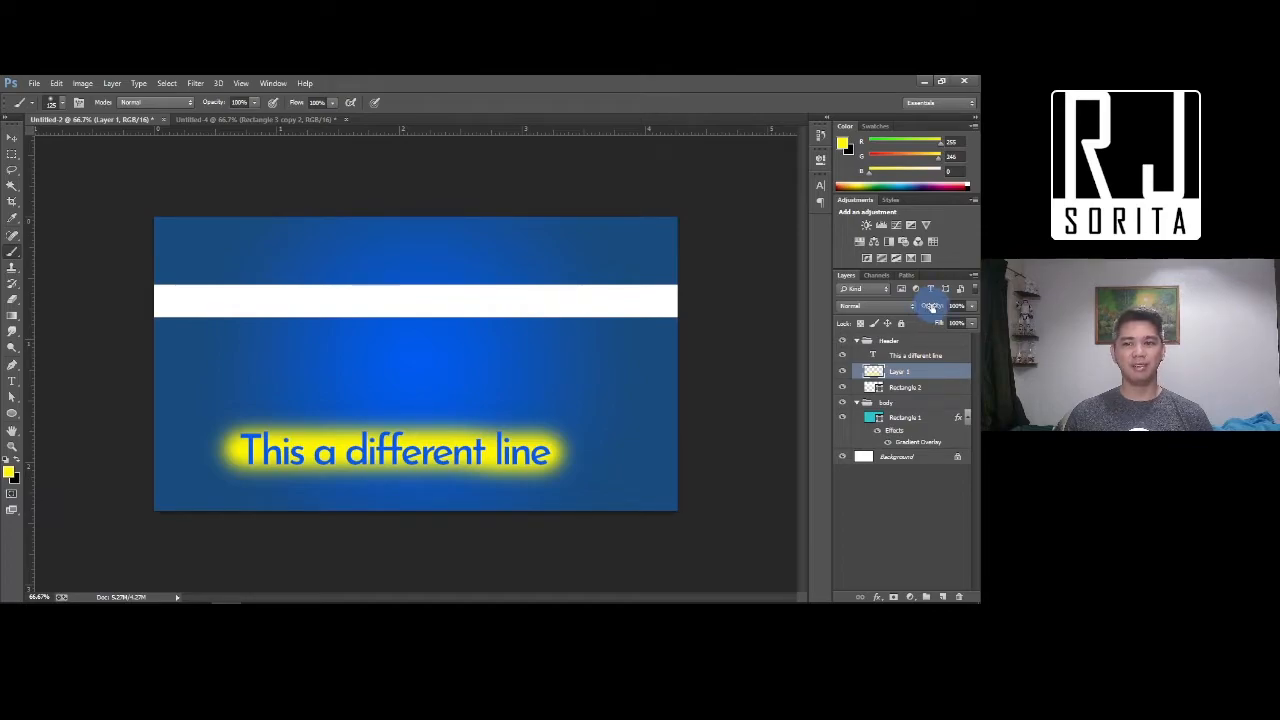
{"action": "left_click_drag", "start_coordinate": [937, 311], "coordinate": [911, 308]}
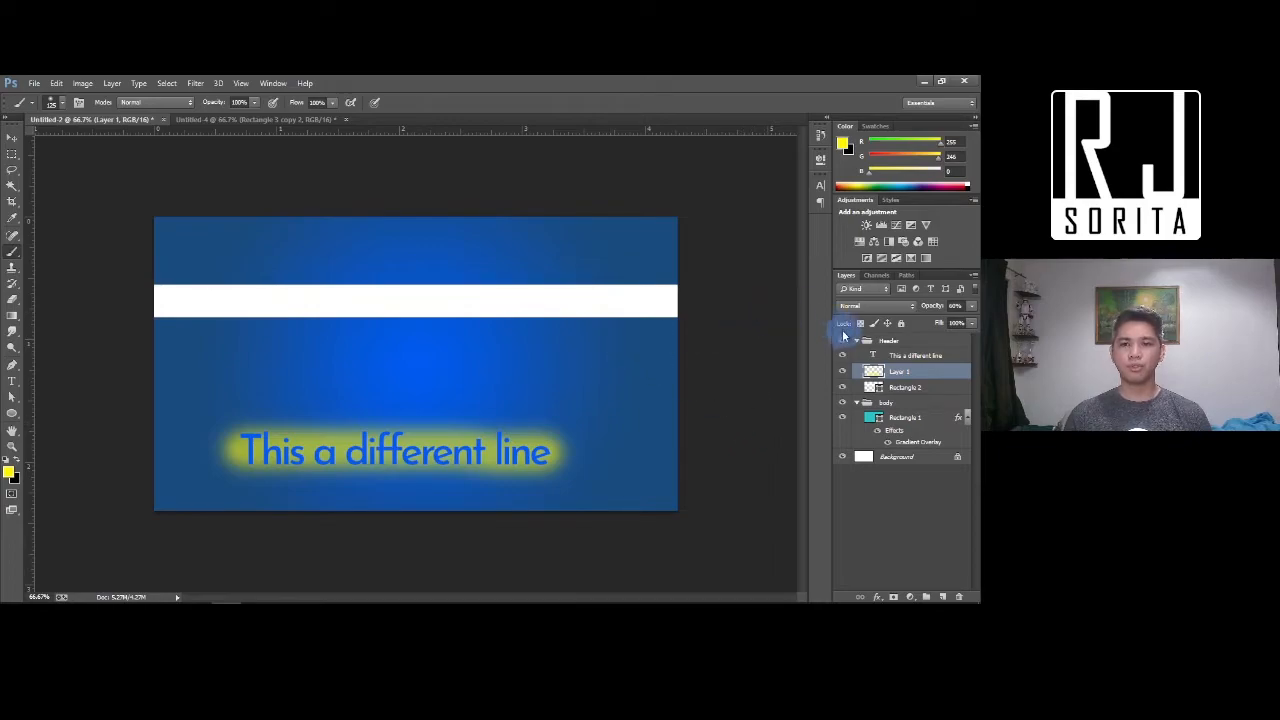
Hide the yellow glow layer, then try and remove a drop shadow on the text's layer style
{"action": "left_click", "coordinate": [842, 371]}
{"action": "key", "text": "v"}
{"action": "right_click", "coordinate": [928, 356]}
{"action": "left_click", "coordinate": [700, 155]}
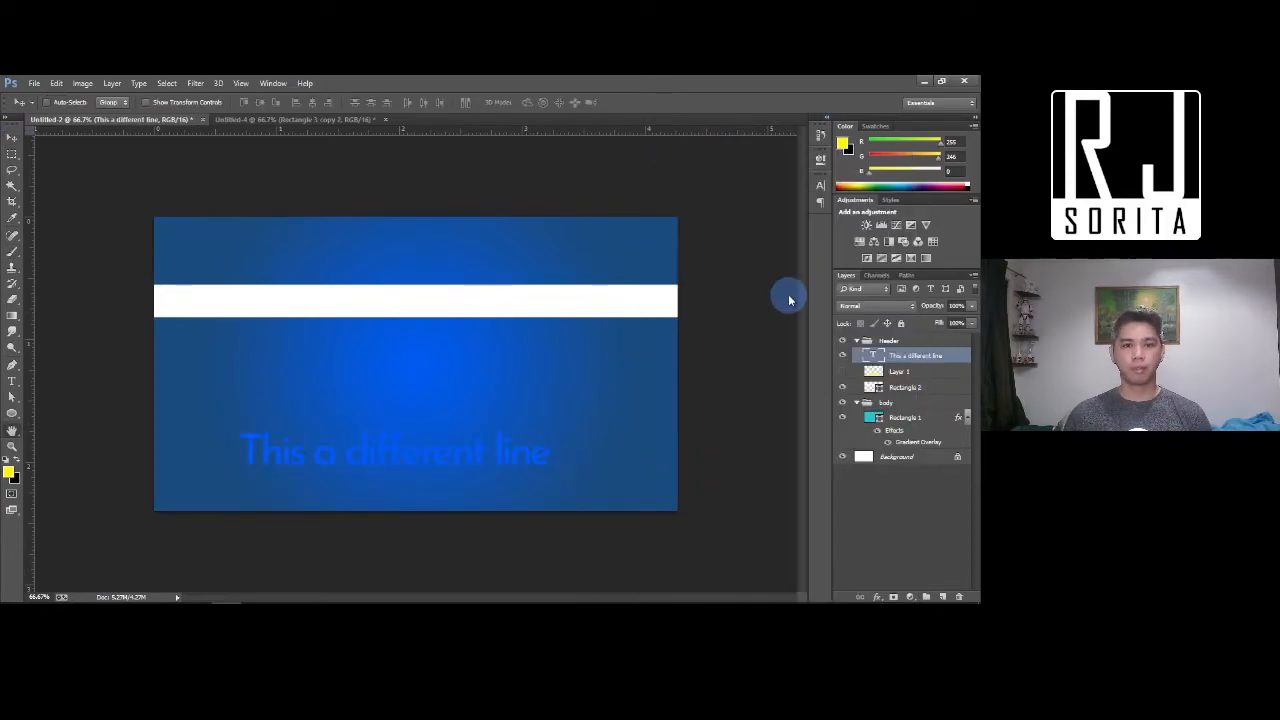
{"action": "left_click", "coordinate": [616, 539]}
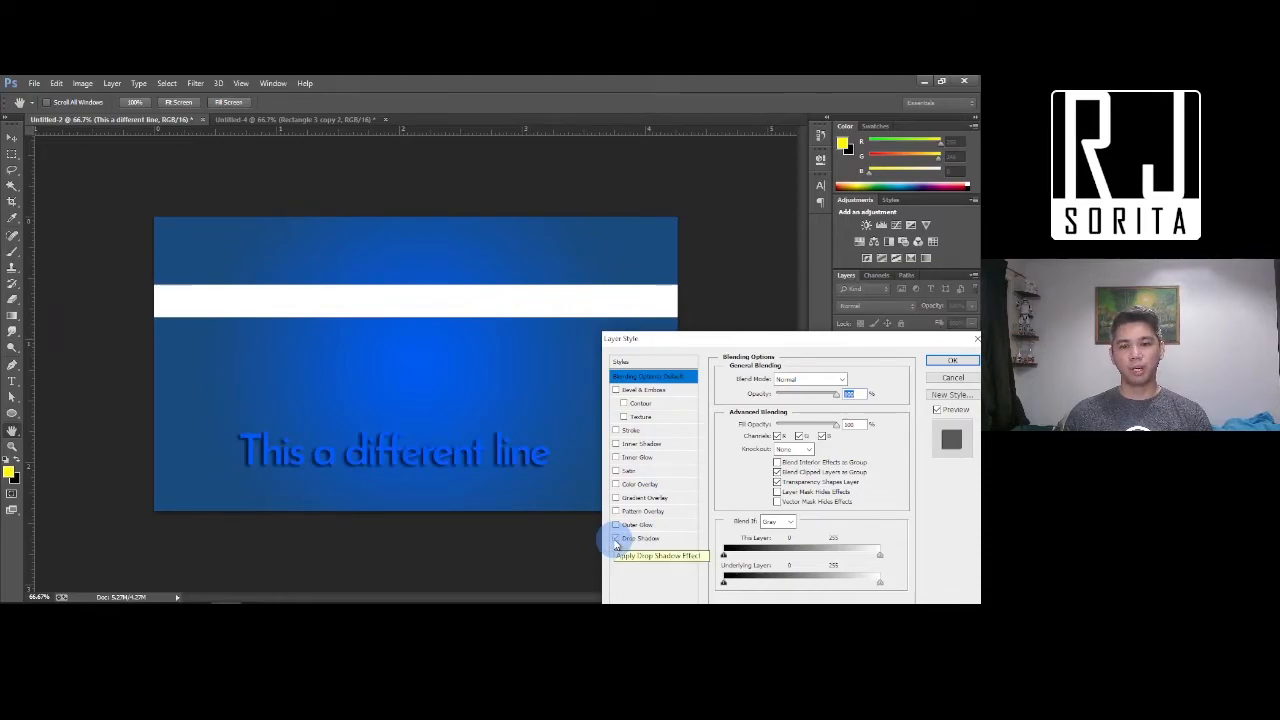
{"action": "left_click", "coordinate": [616, 539]}
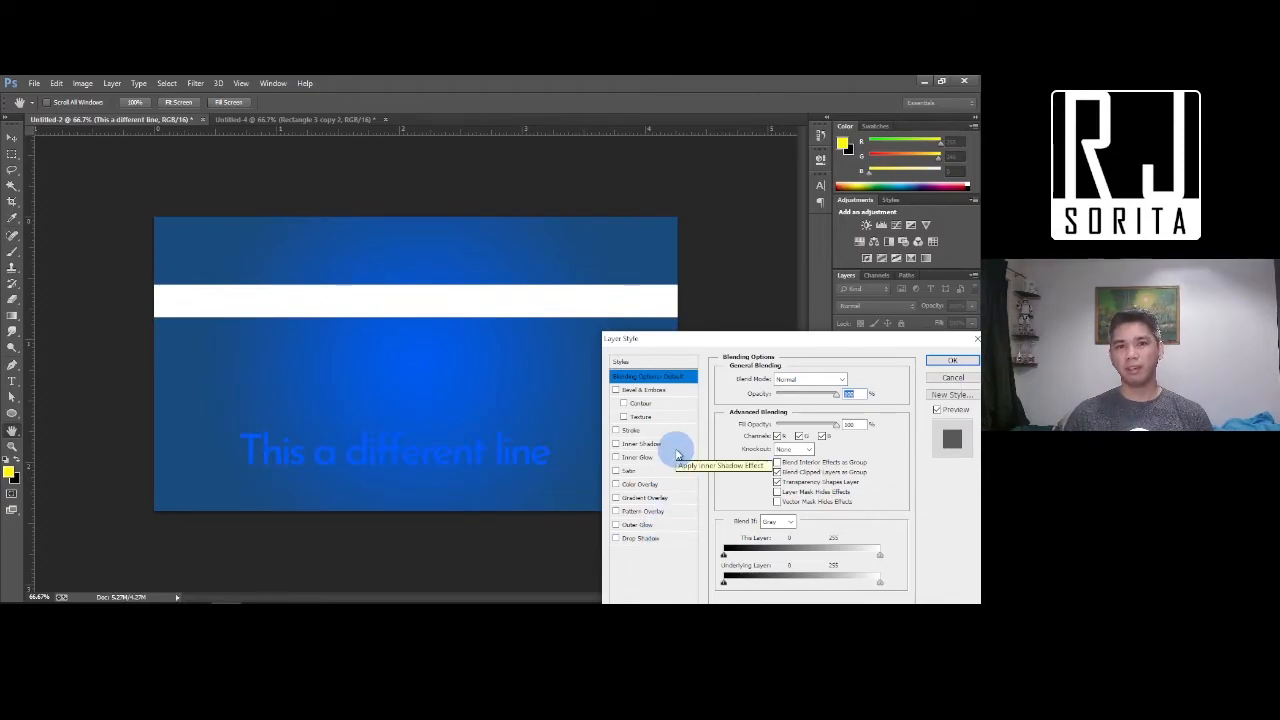
{"action": "left_click", "coordinate": [952, 361]}
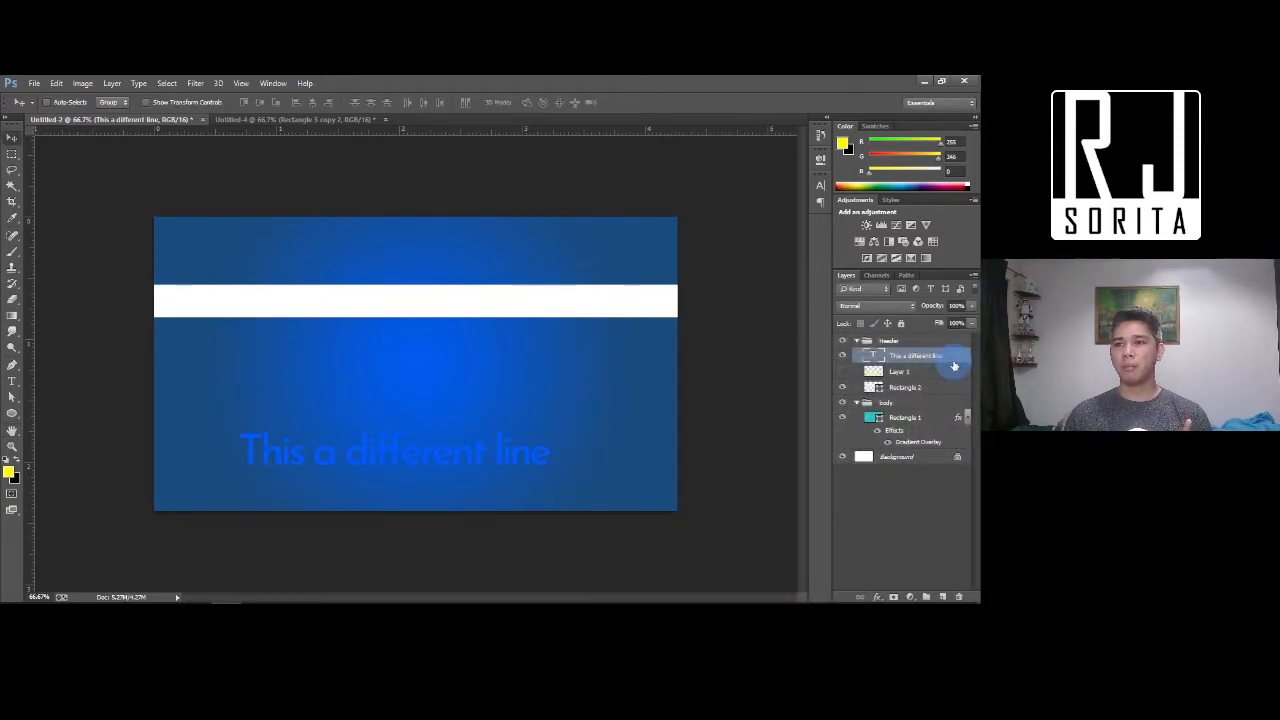
Raise 'This a different line' toward the centre and add 'This is another line' beneath it
{"action": "left_click_drag", "start_coordinate": [370, 449], "coordinate": [386, 371]}
{"action": "key", "text": "t"}
{"action": "key", "text": "t"}
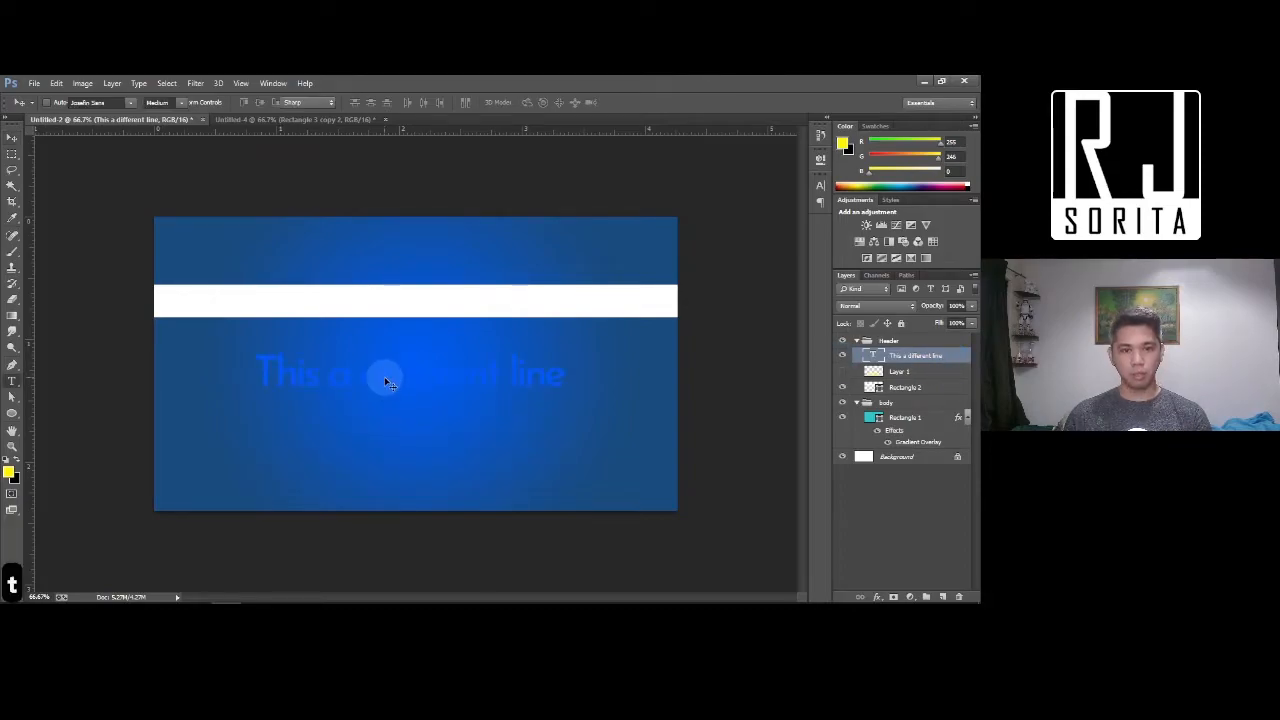
{"action": "left_click", "coordinate": [384, 371]}
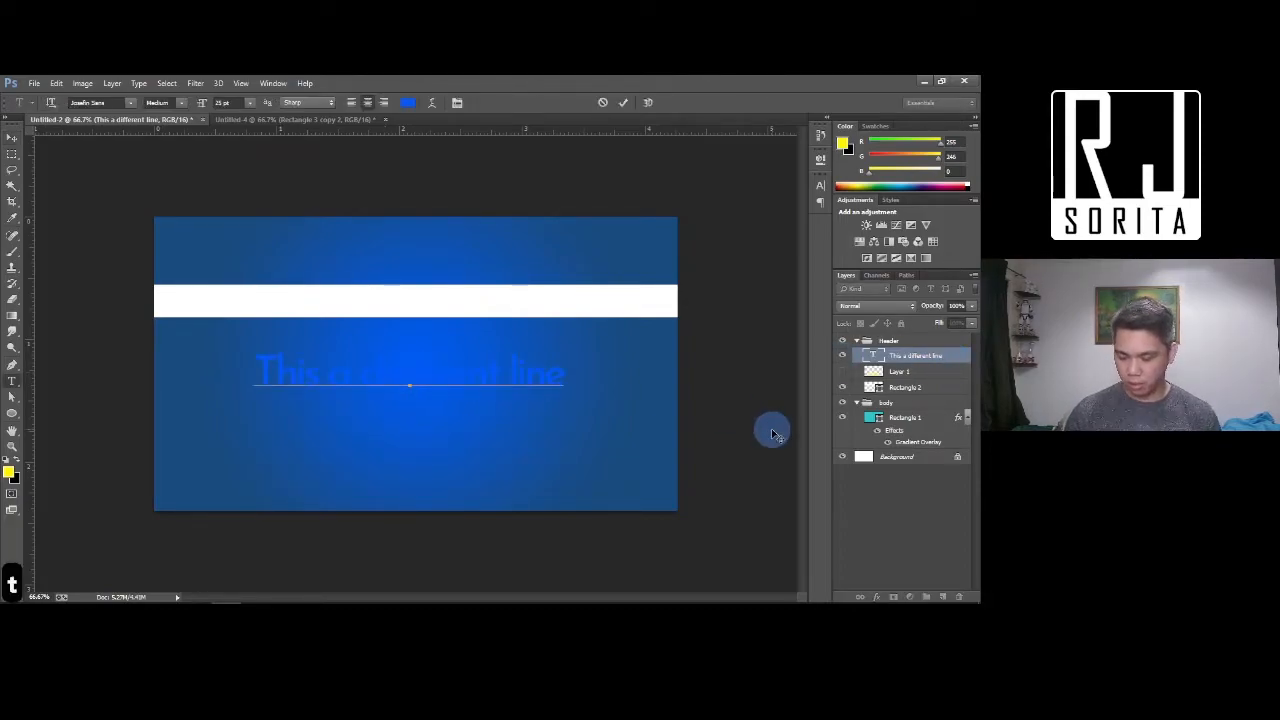
{"action": "key", "text": "End"}
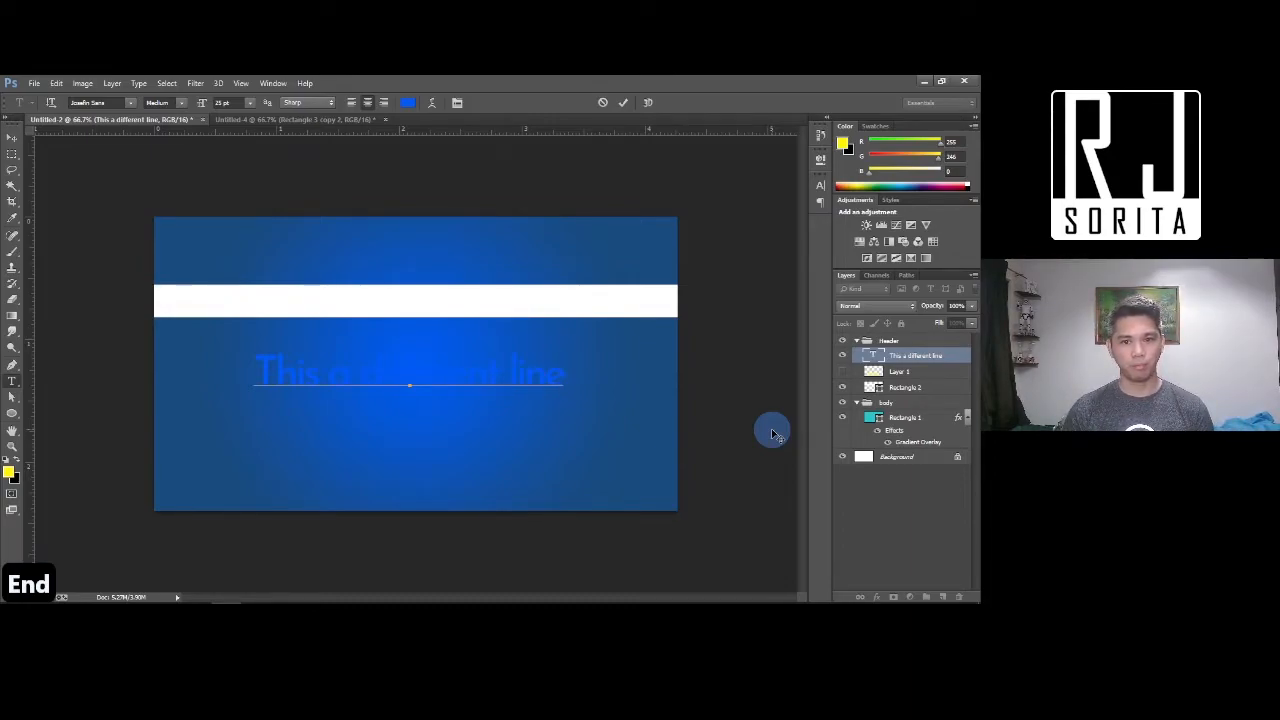
{"action": "key", "text": "Return"}
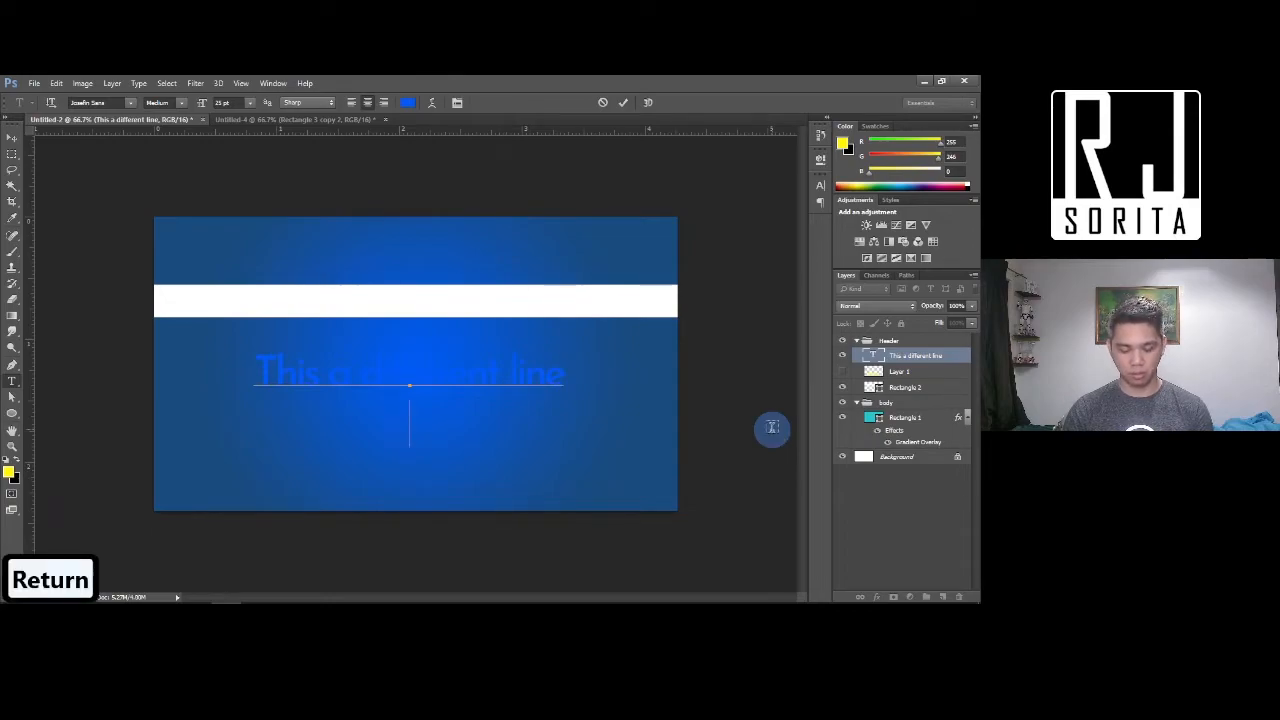
{"action": "type", "text": "This is another line"}
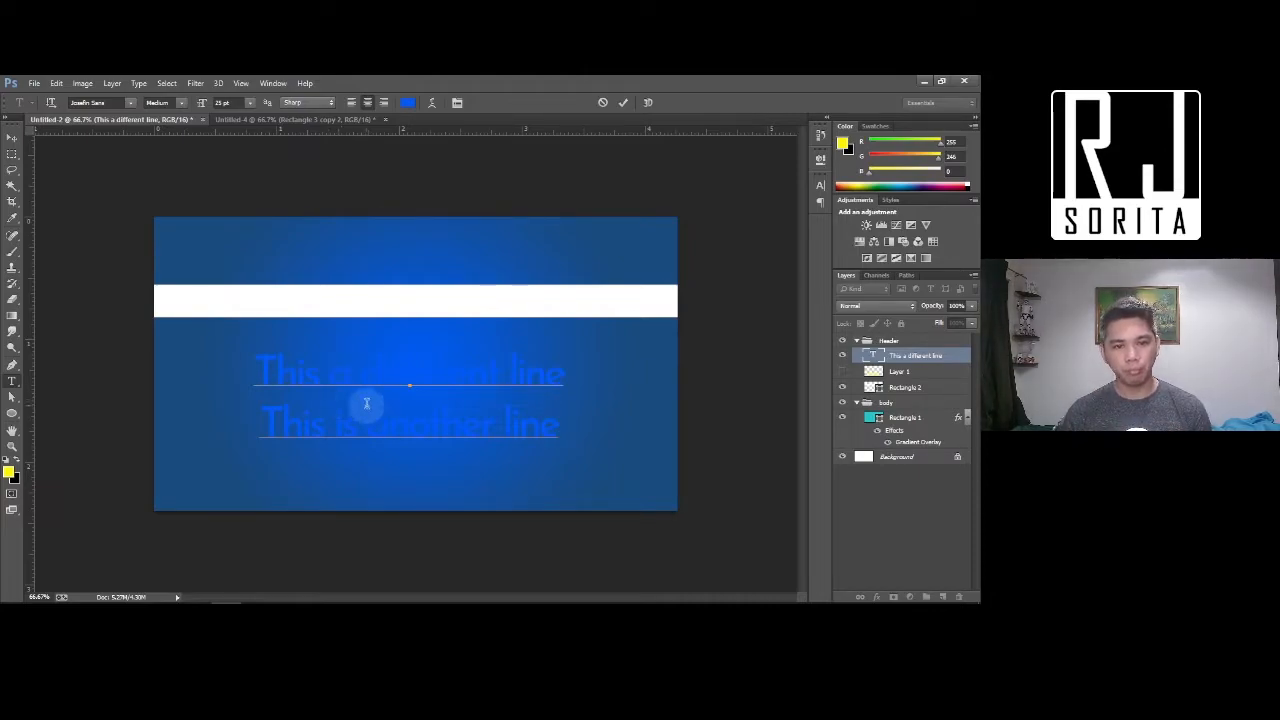
{"action": "key", "text": "ctrl+a"}
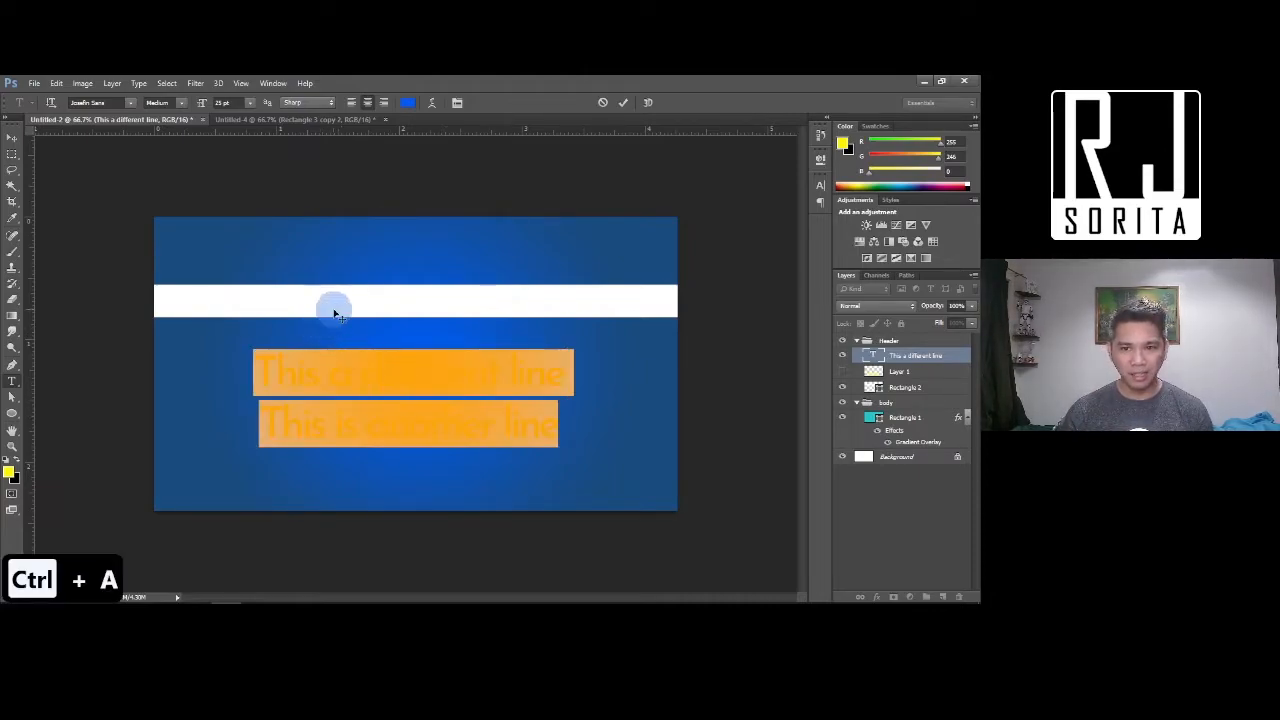
Make the text white and increase the leading to 32.01 pt in the Character panel
{"action": "left_click", "coordinate": [820, 189]}
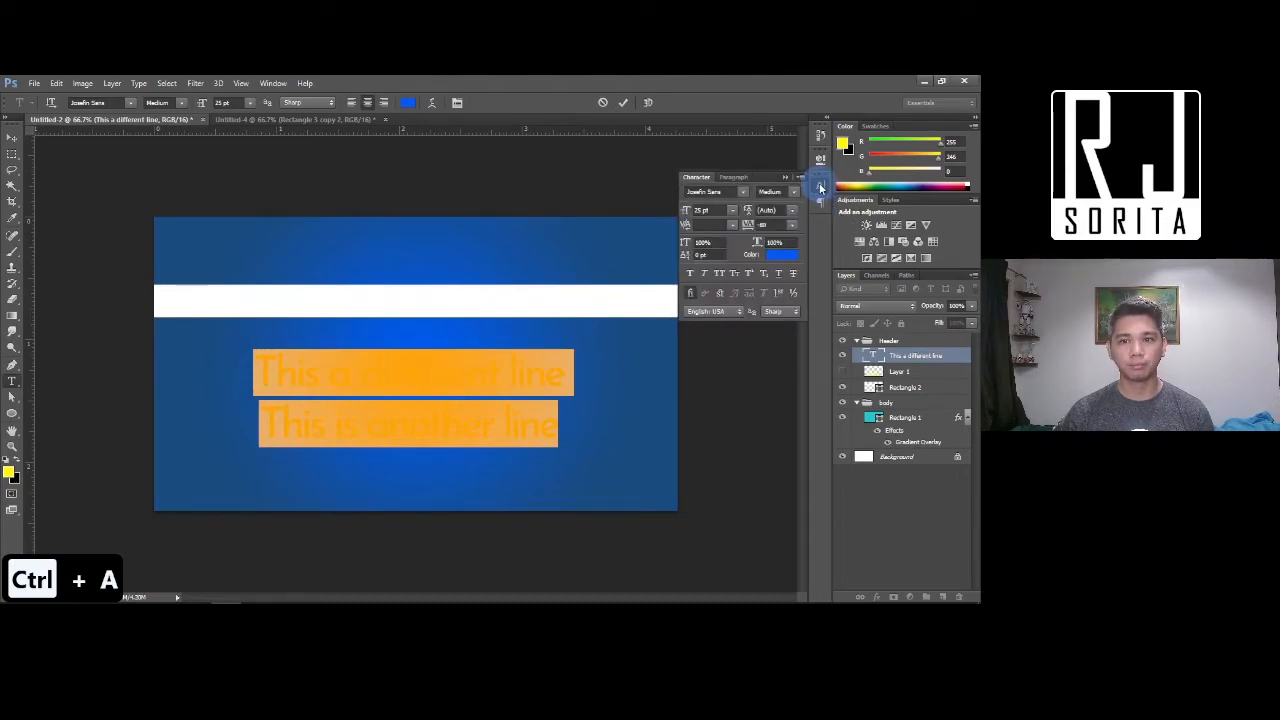
{"action": "left_click", "coordinate": [766, 210]}
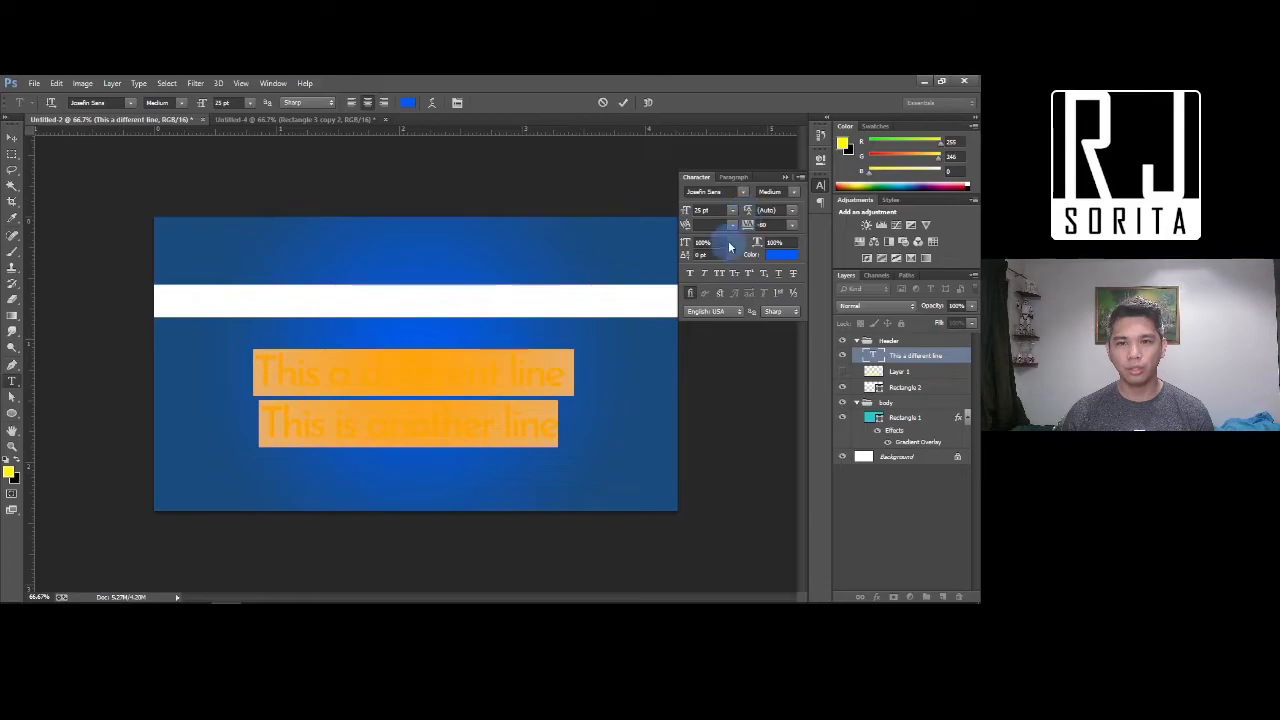
{"action": "mouse_move", "coordinate": [747, 212]}
{"action": "left_mouse_down"}
{"action": "mouse_move", "coordinate": [736, 212]}
{"action": "mouse_move", "coordinate": [767, 211]}
{"action": "left_mouse_up"}
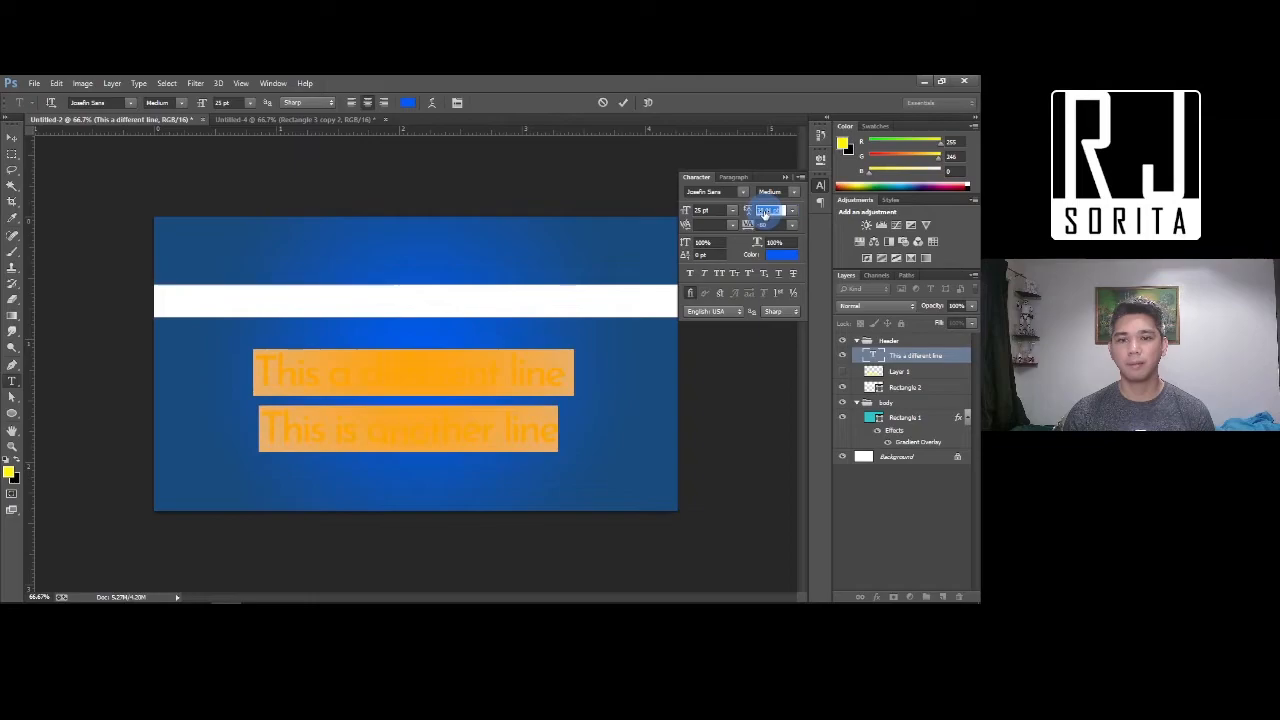
{"action": "left_click", "coordinate": [412, 108]}
{"action": "left_click_drag", "start_coordinate": [797, 428], "coordinate": [669, 208]}
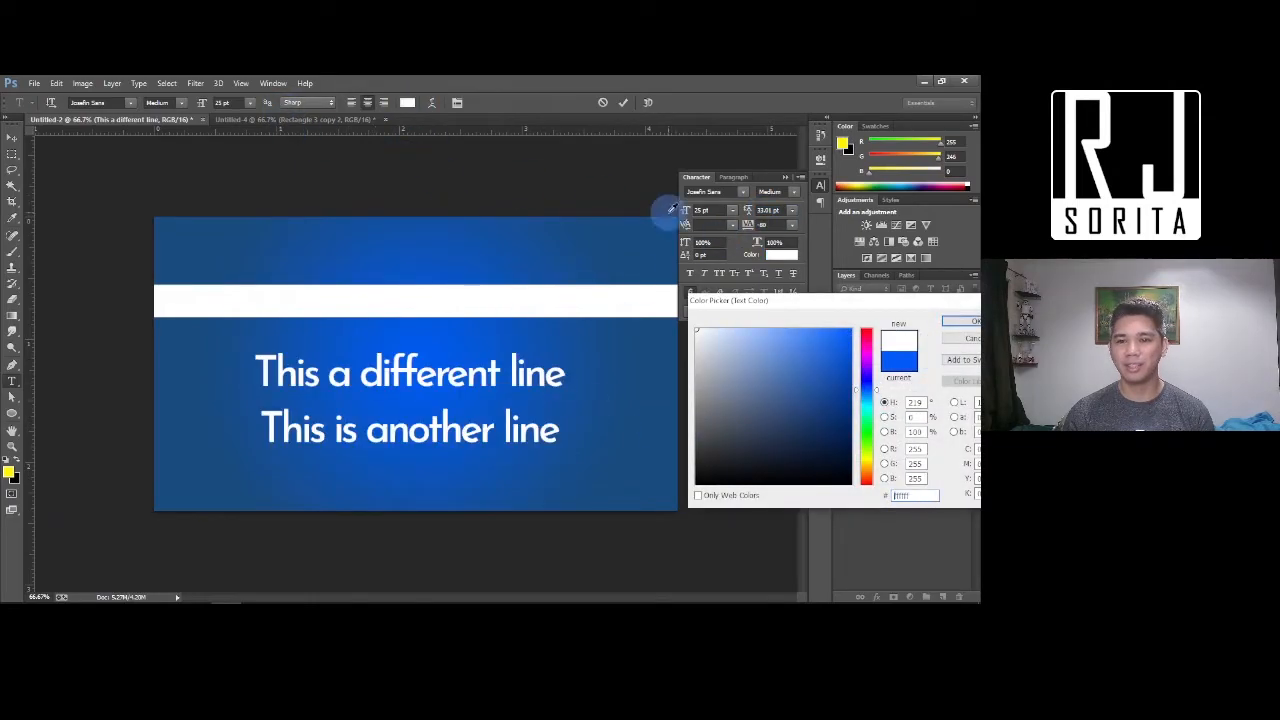
{"action": "left_click", "coordinate": [952, 322]}
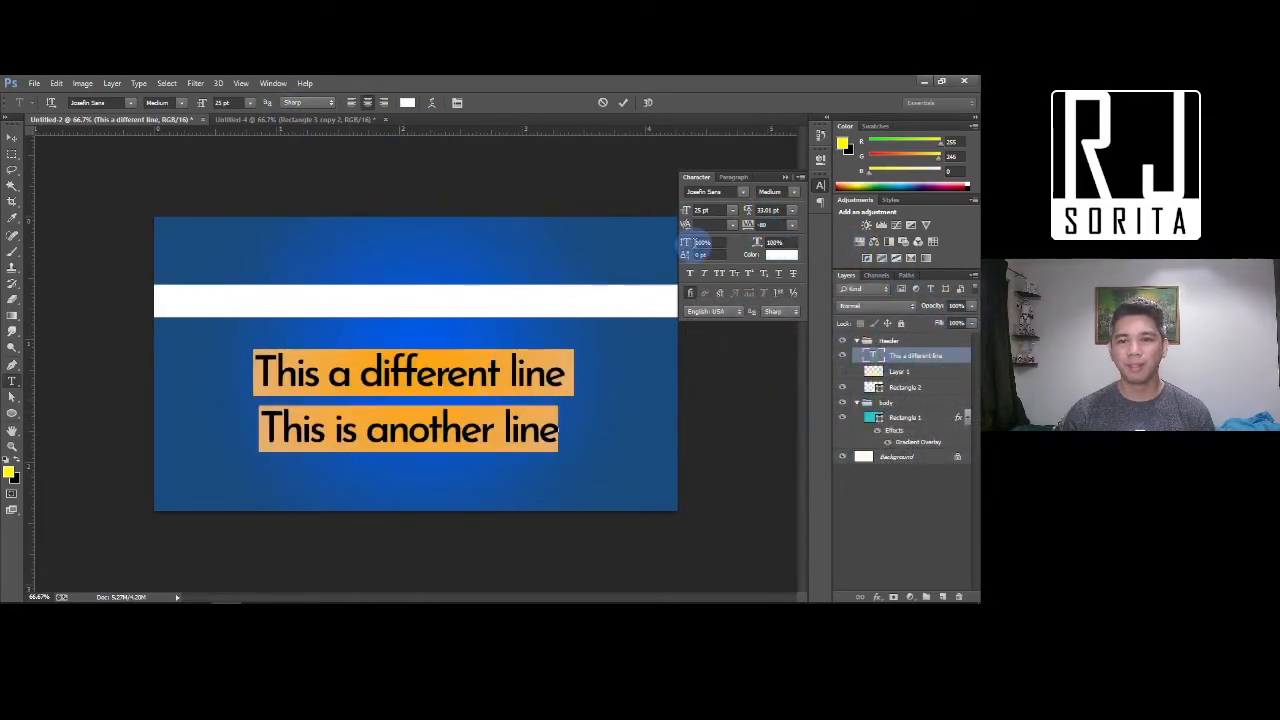
{"action": "left_click_drag", "start_coordinate": [747, 211], "coordinate": [745, 216]}
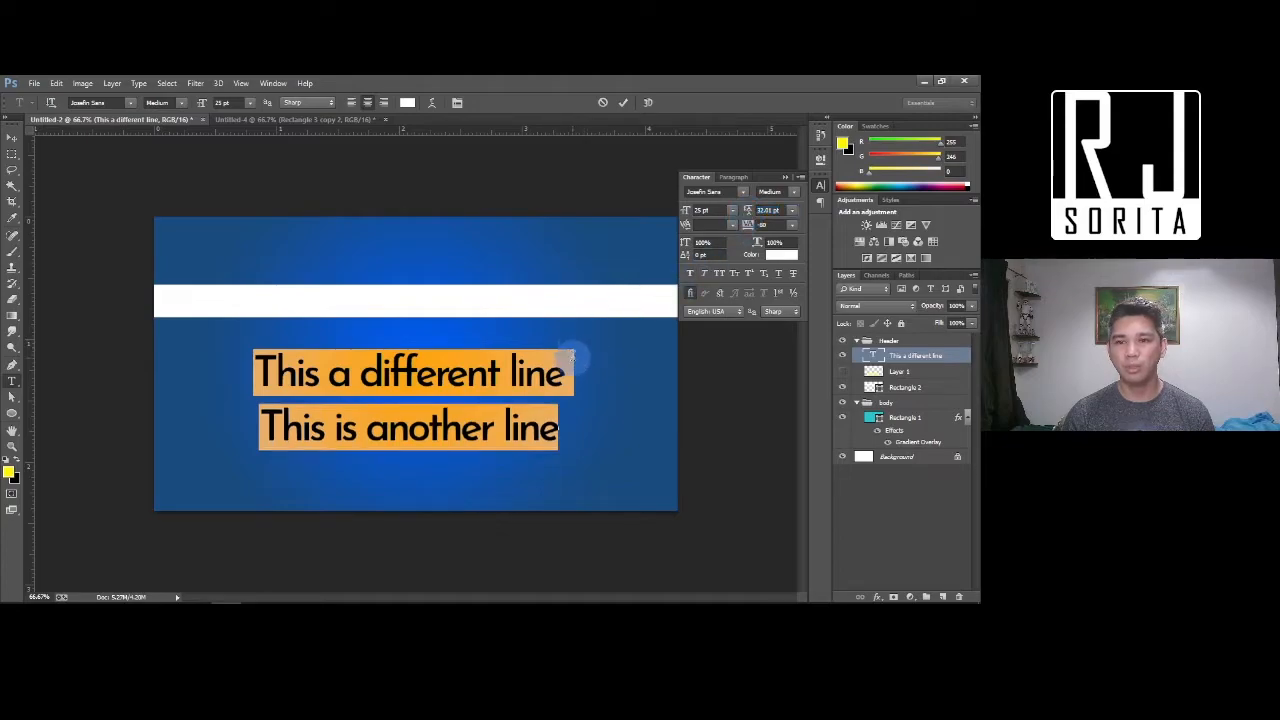
Select both text lines and widen their tracking
{"action": "left_click", "coordinate": [377, 387]}
{"action": "key", "text": "ctrl+a"}
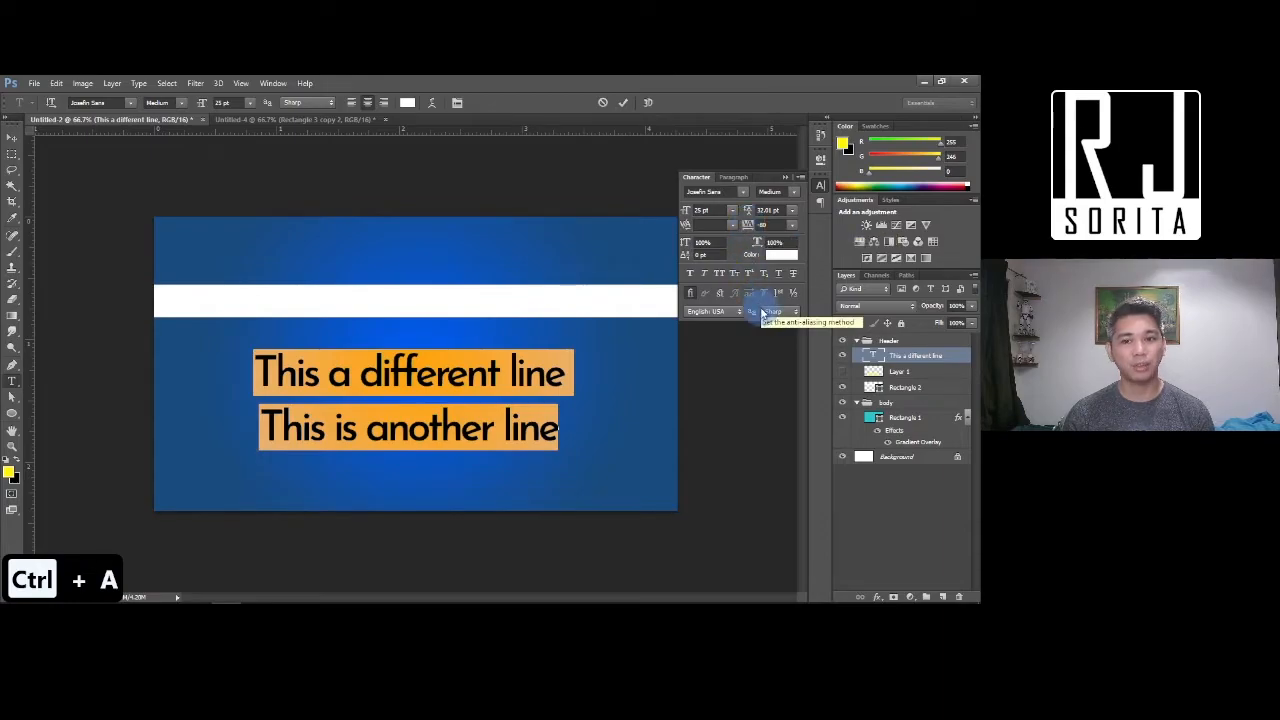
{"action": "left_click_drag", "start_coordinate": [749, 229], "coordinate": [748, 230]}
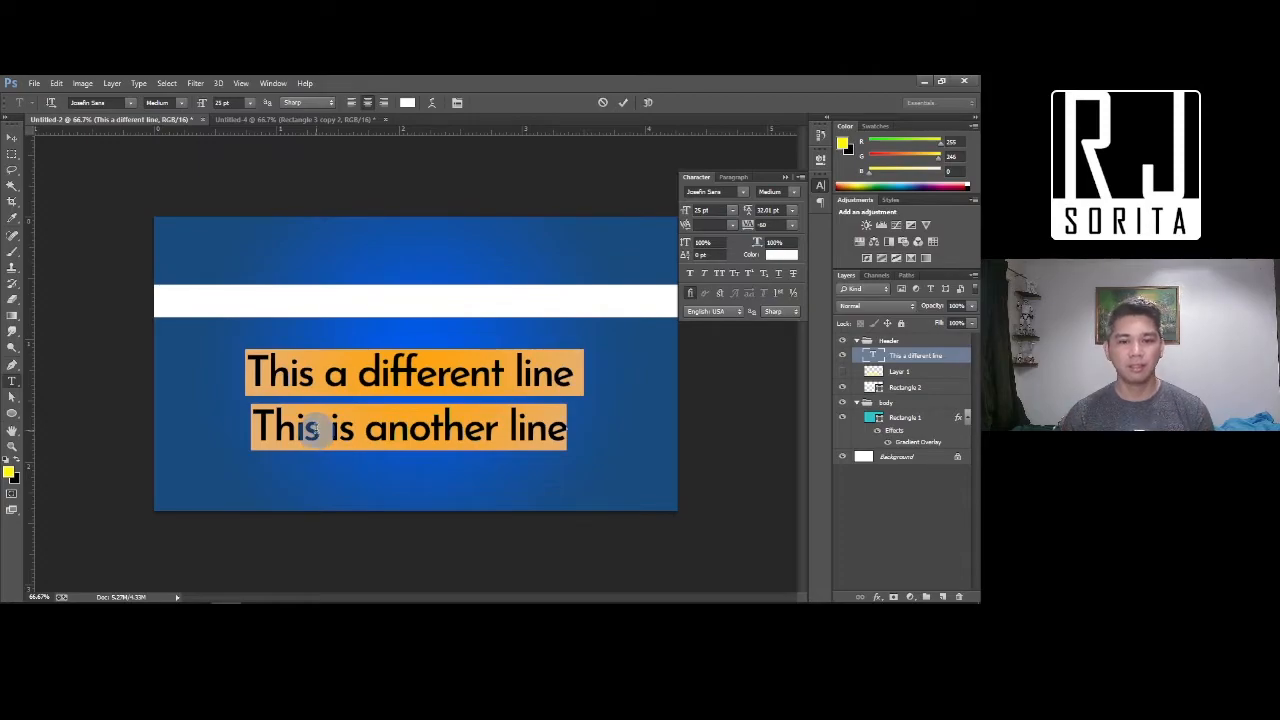
Replace all the text with the word 'EXAMPLE'
{"action": "left_click", "coordinate": [568, 430]}
{"action": "key", "text": "ctrl+a"}
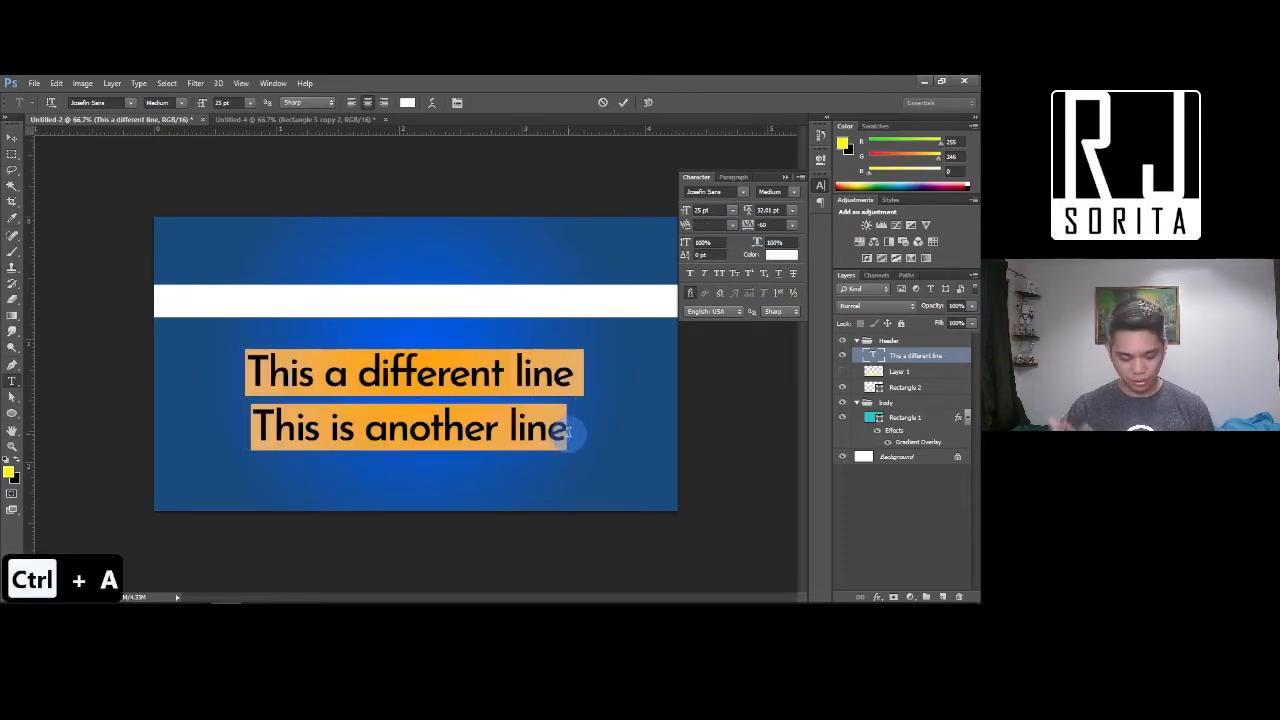
{"action": "type", "text": "Exa"}
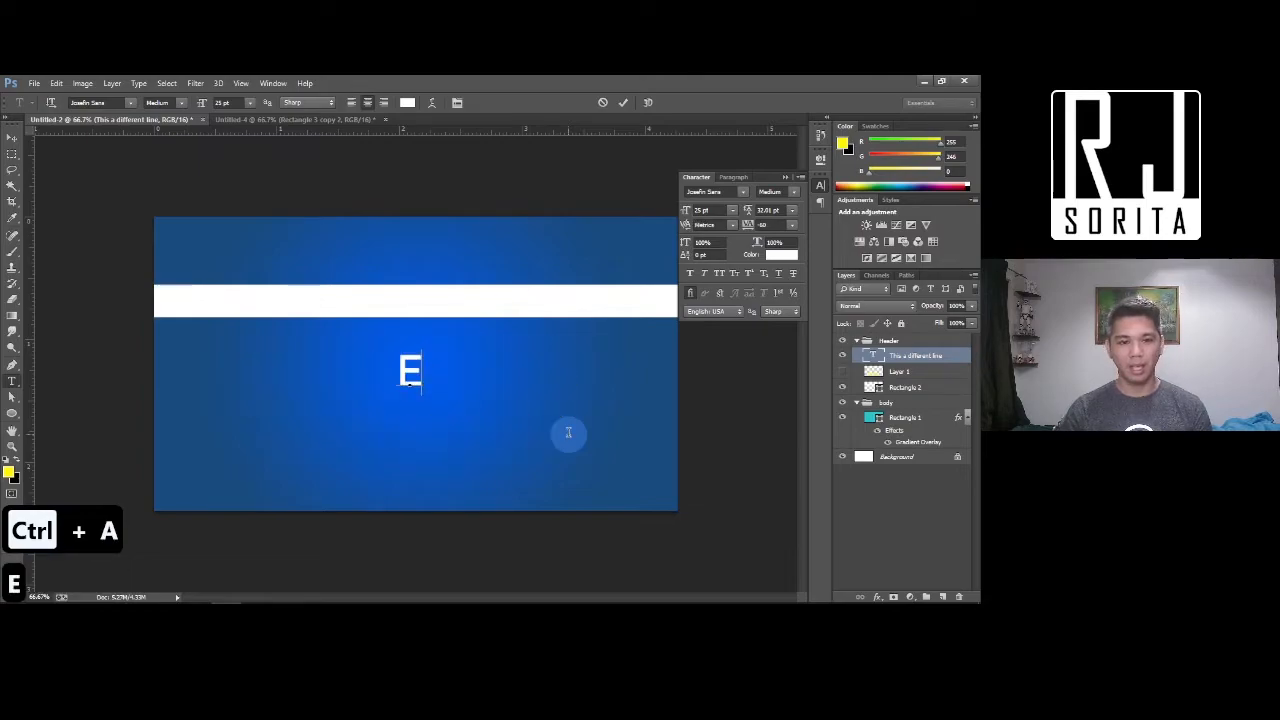
{"action": "key", "text": "BackSpace"}
{"action": "key", "text": "BackSpace"}
{"action": "type", "text": "XA"}
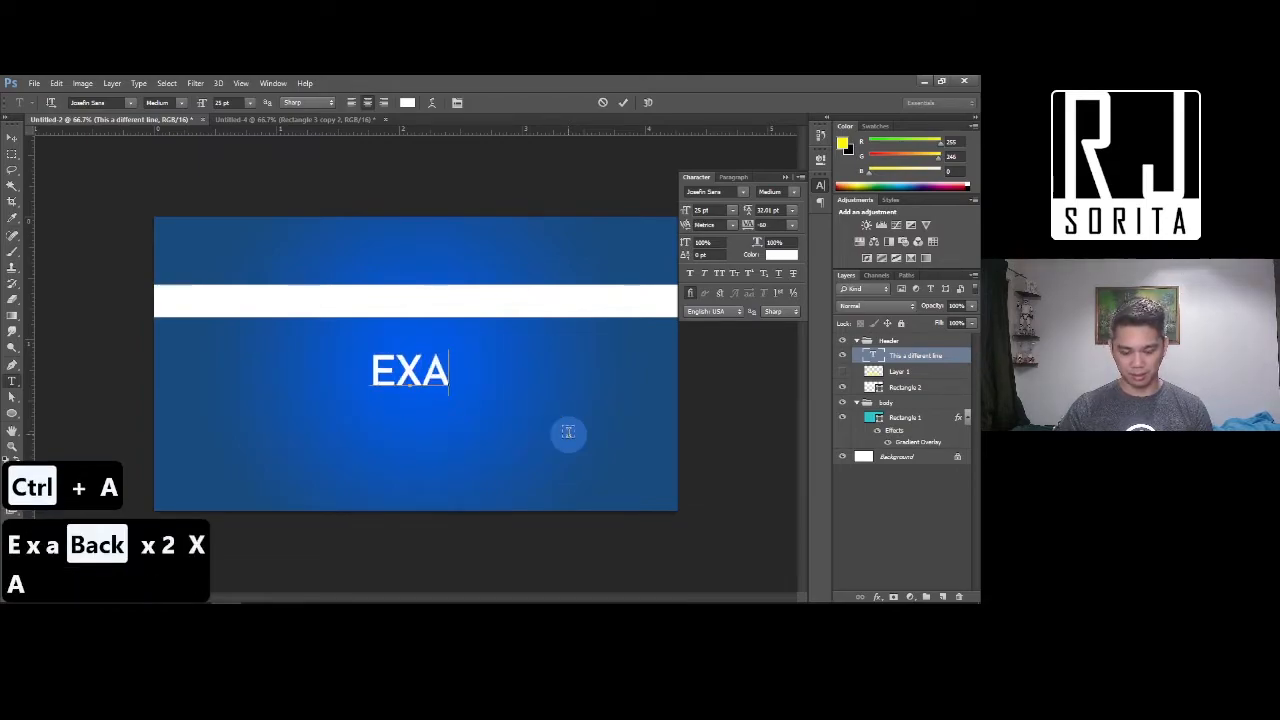
{"action": "type", "text": "MPLE"}
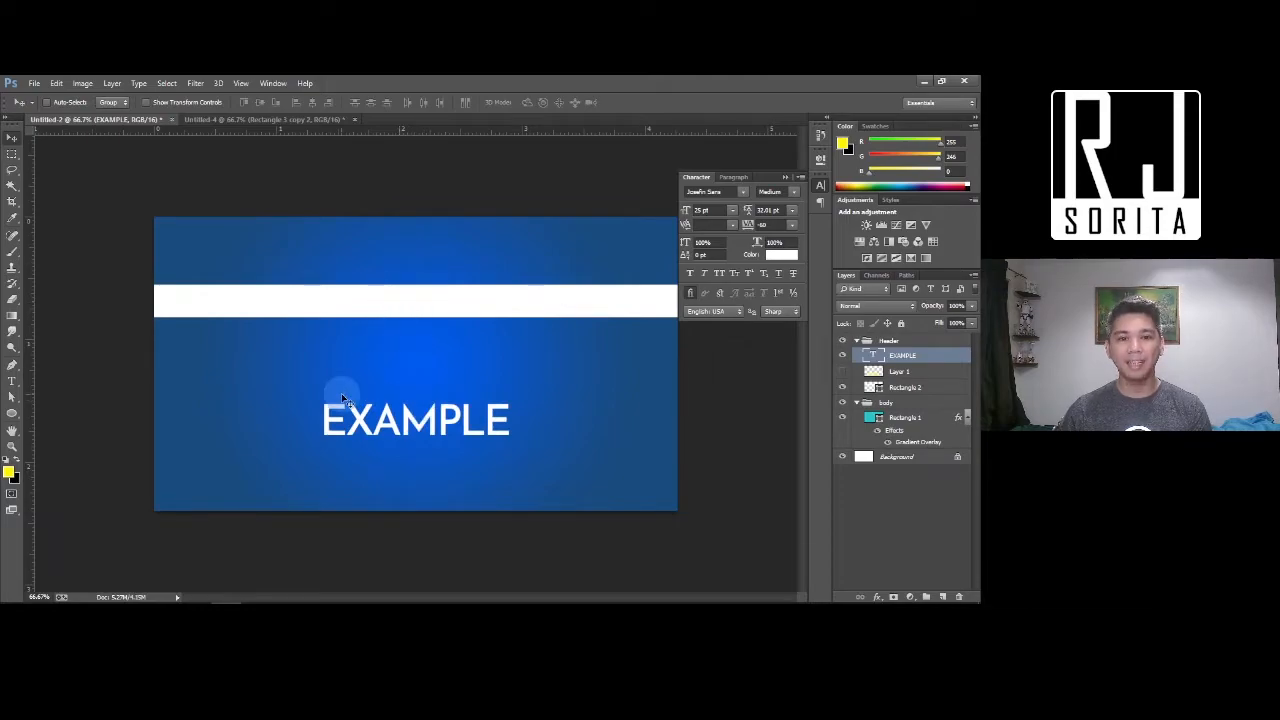
Add 'SIMPLE' on a new line above 'EXAMPLE' and move the text up to centre it
{"action": "key", "text": "t"}
{"action": "left_click", "coordinate": [345, 408]}
{"action": "key", "text": "Return"}
{"action": "type", "text": "SIMPLE"}
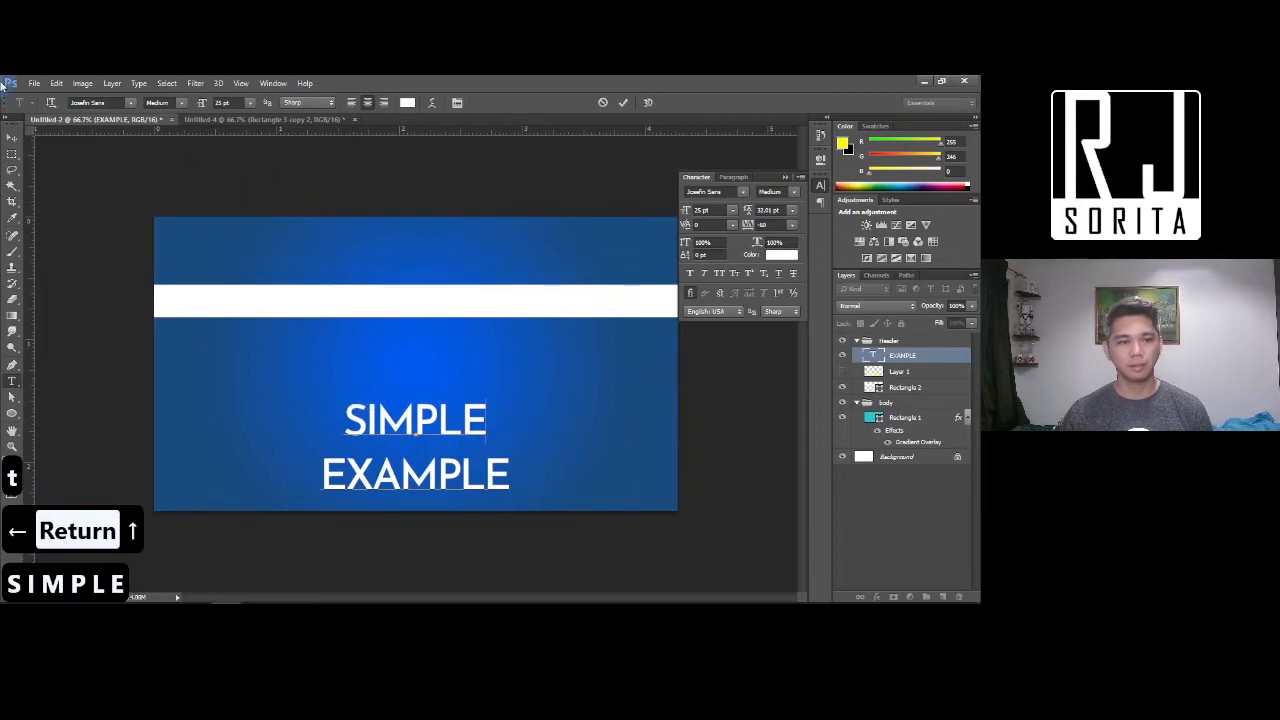
{"action": "left_click", "coordinate": [15, 143]}
{"action": "left_click_drag", "start_coordinate": [398, 457], "coordinate": [415, 425]}
Reduce the leading between 'SIMPLE' and 'EXAMPLE'
{"action": "key", "text": "t"}
{"action": "left_click", "coordinate": [450, 390]}
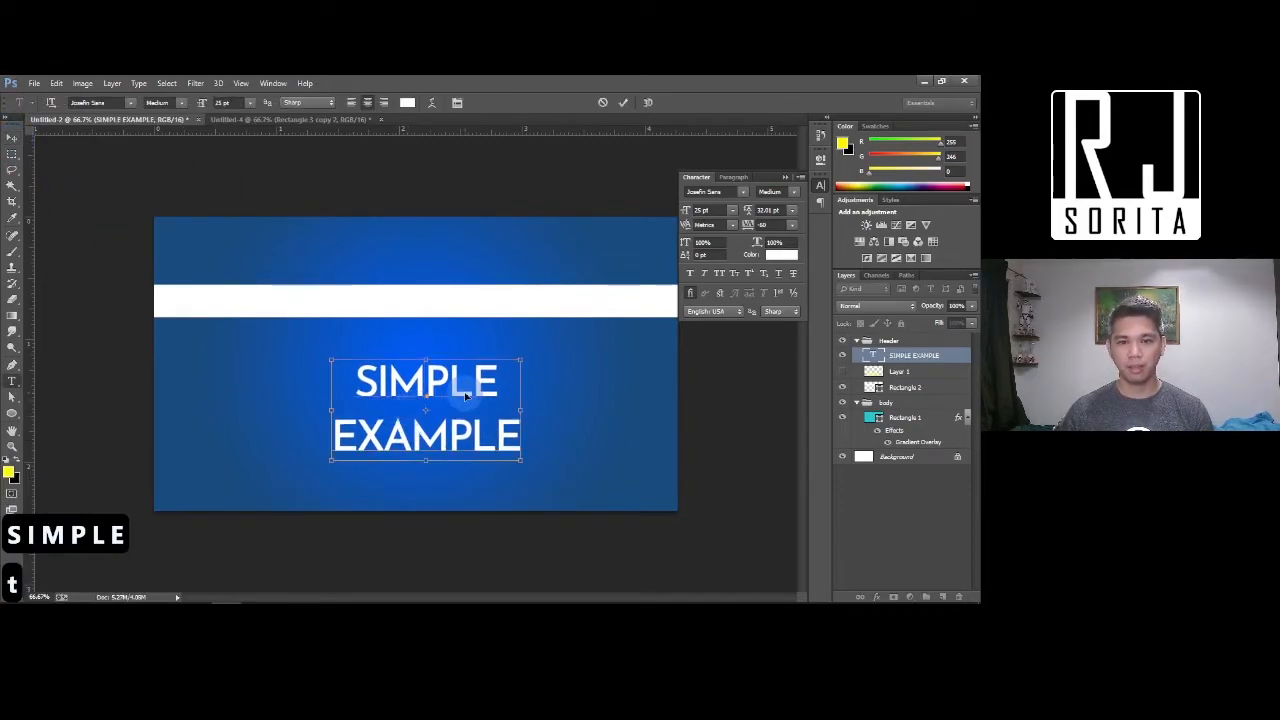
{"action": "key", "text": "ctrl+a"}
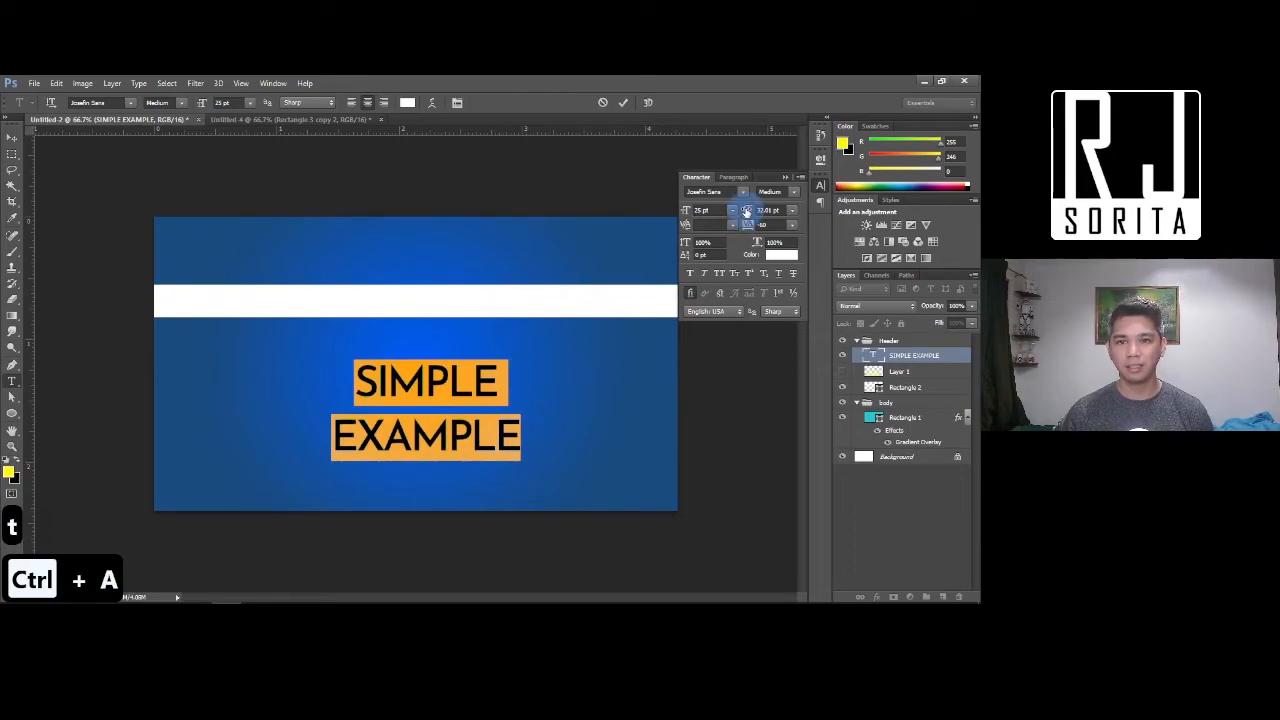
{"action": "left_click_drag", "start_coordinate": [746, 212], "coordinate": [738, 211]}
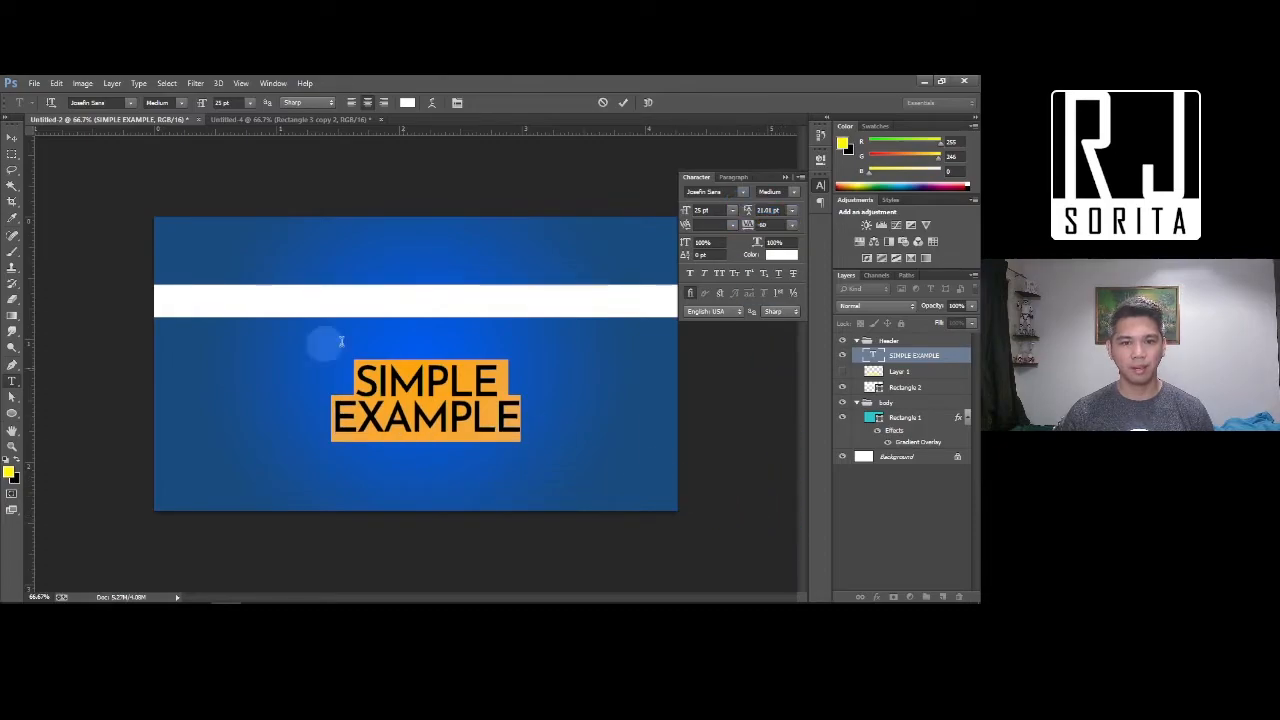
{"action": "left_click", "coordinate": [11, 135]}
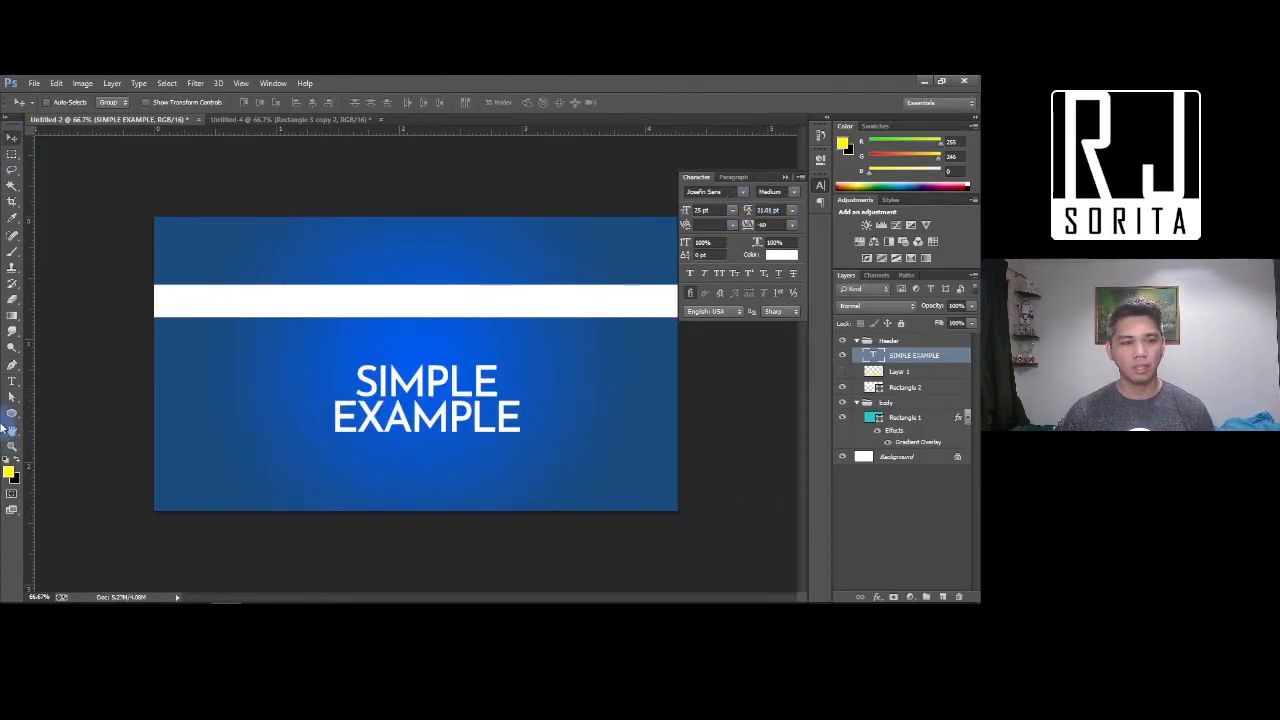
Increase the tracking of 'SIMPLE' to match the width of 'EXAMPLE'
{"action": "left_click", "coordinate": [11, 385]}
{"action": "left_click", "coordinate": [356, 380]}
{"action": "left_click_drag", "start_coordinate": [351, 381], "coordinate": [498, 382]}
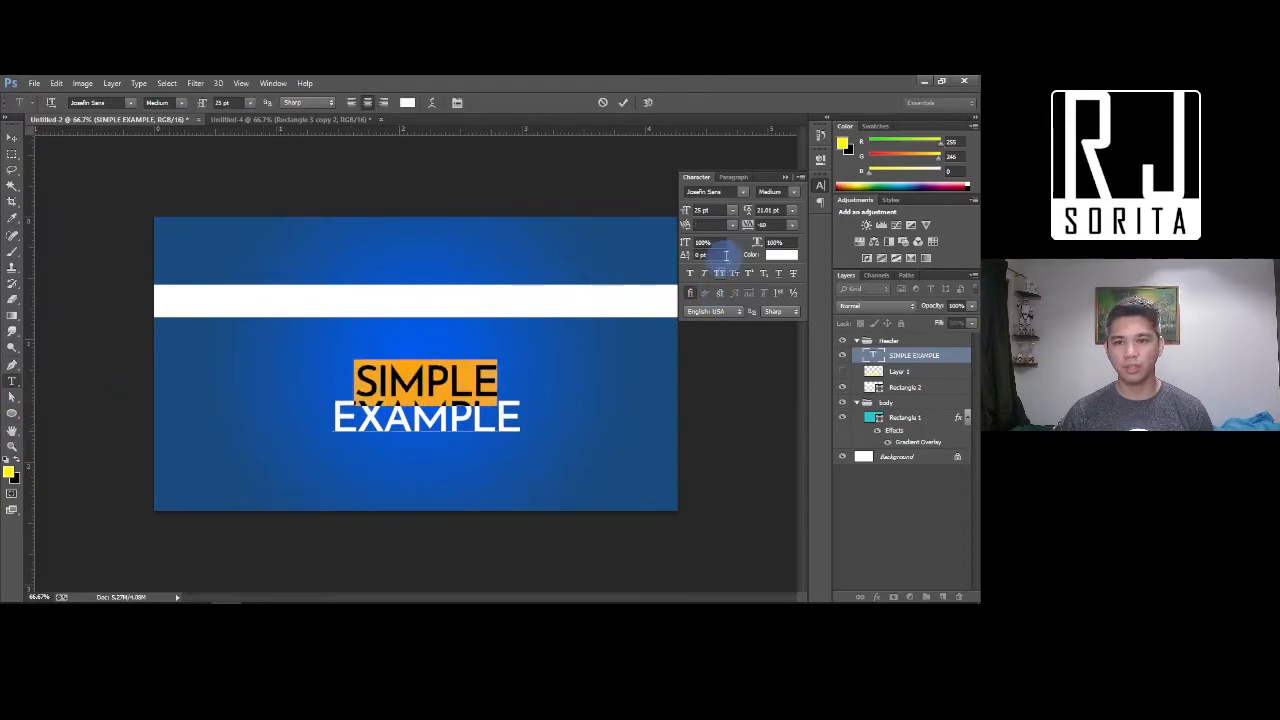
{"action": "left_click_drag", "start_coordinate": [746, 228], "coordinate": [752, 229]}
{"action": "left_click", "coordinate": [13, 137]}
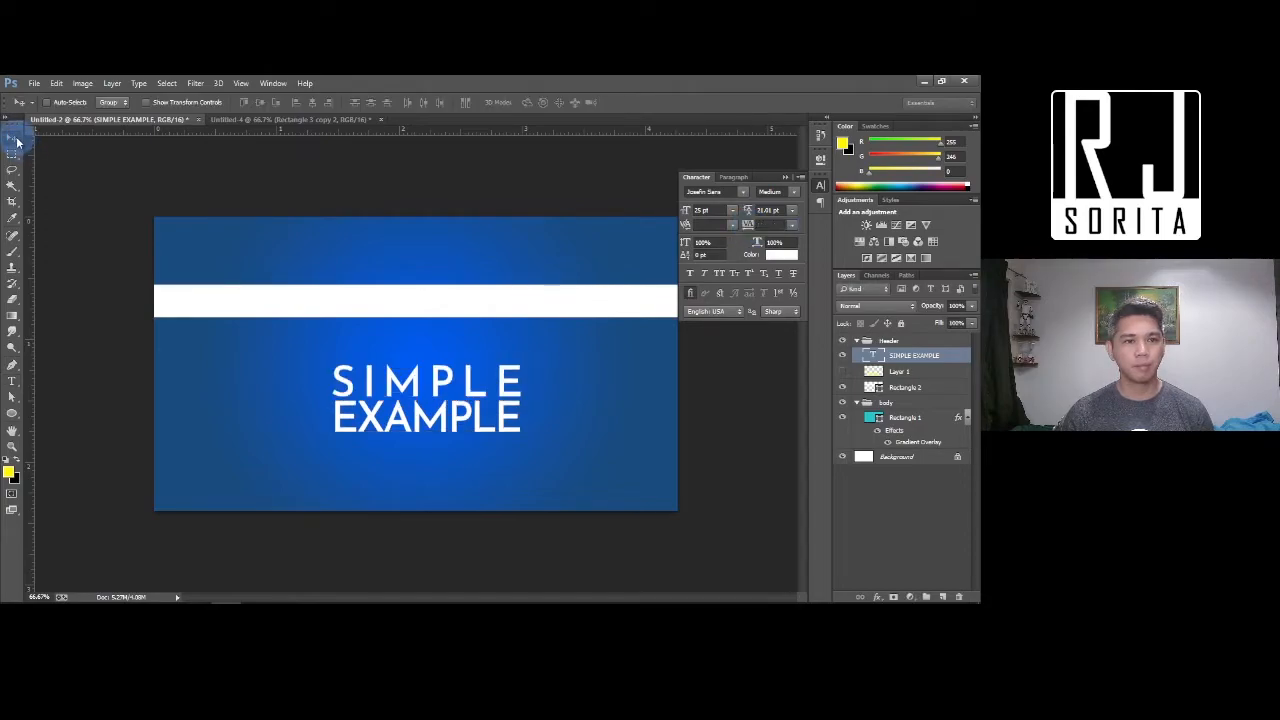
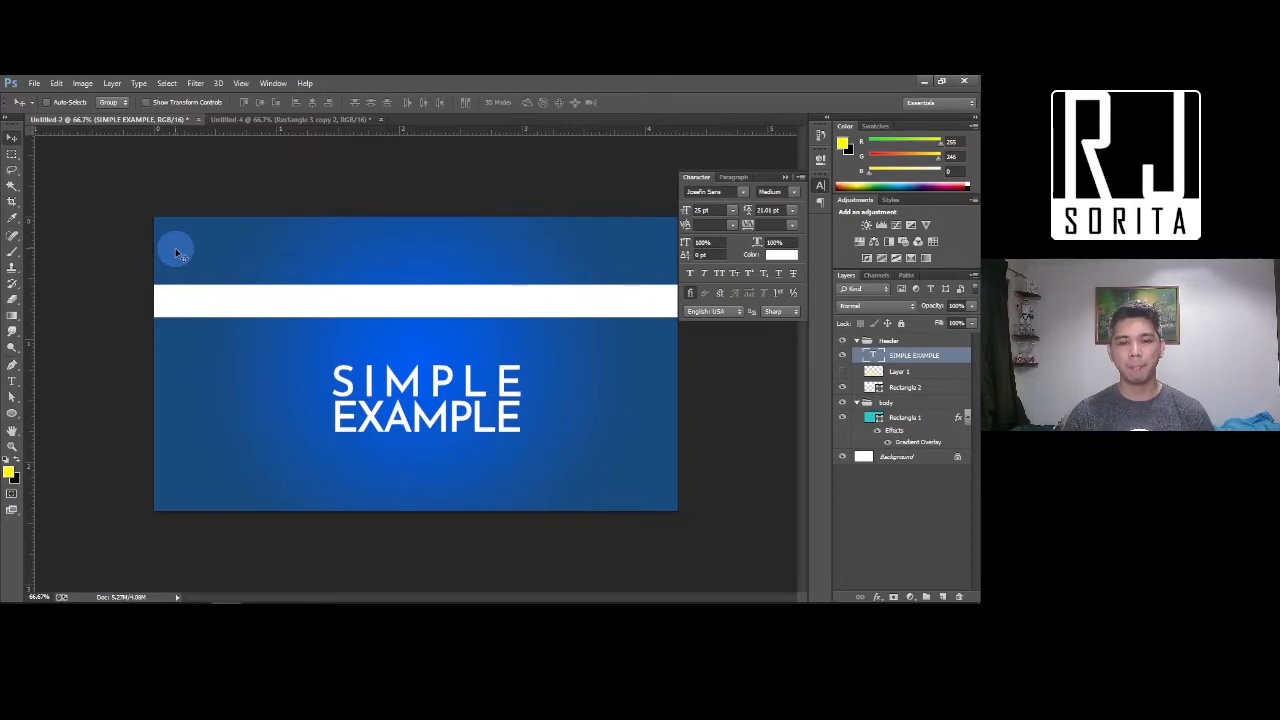
Place me.png as an embedded image and move it into the body group
{"action": "left_click", "coordinate": [34, 84]}
{"action": "left_click", "coordinate": [68, 294]}
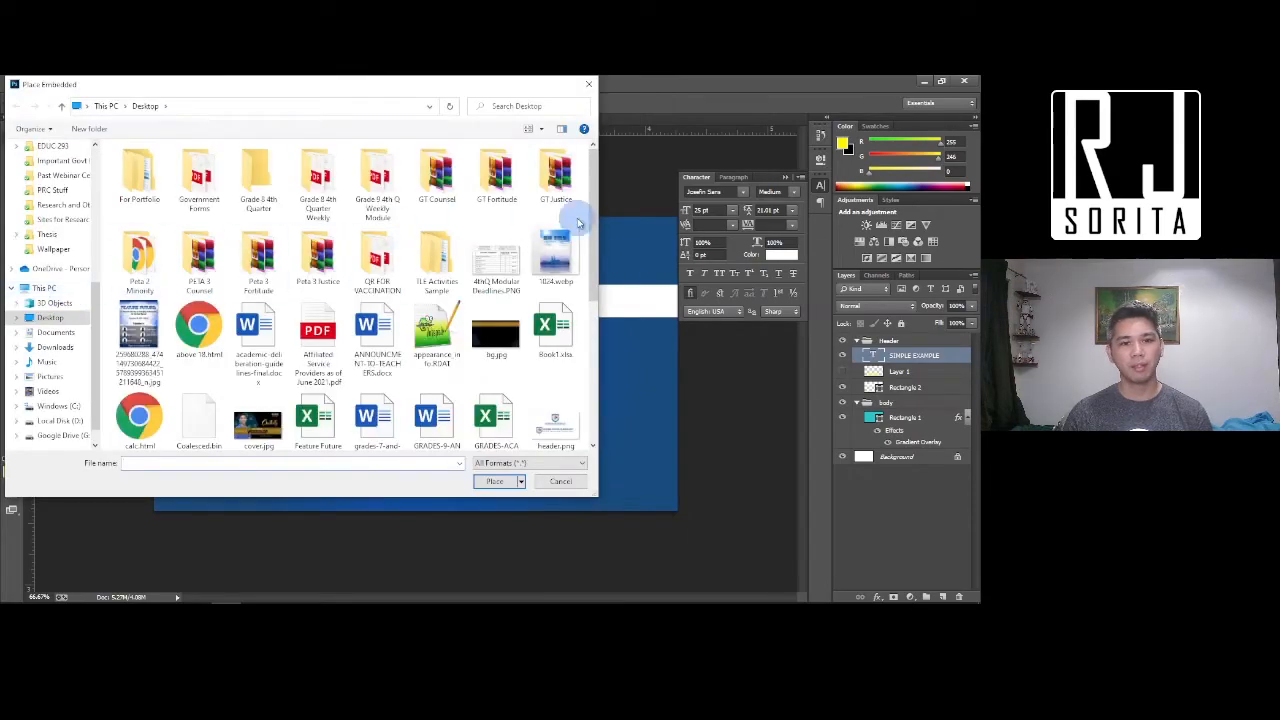
{"action": "scroll", "coordinate": [443, 263], "scroll_direction": "down", "scroll_amount": 5}
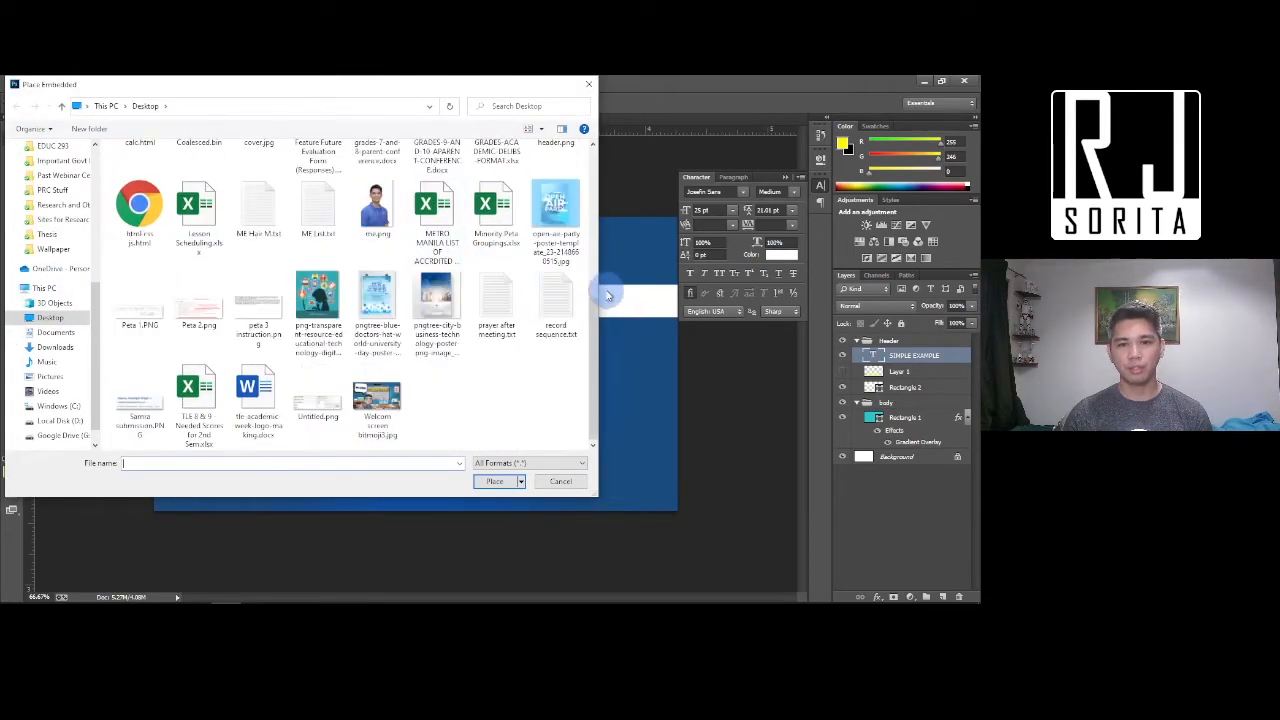
{"action": "double_click", "coordinate": [376, 205]}
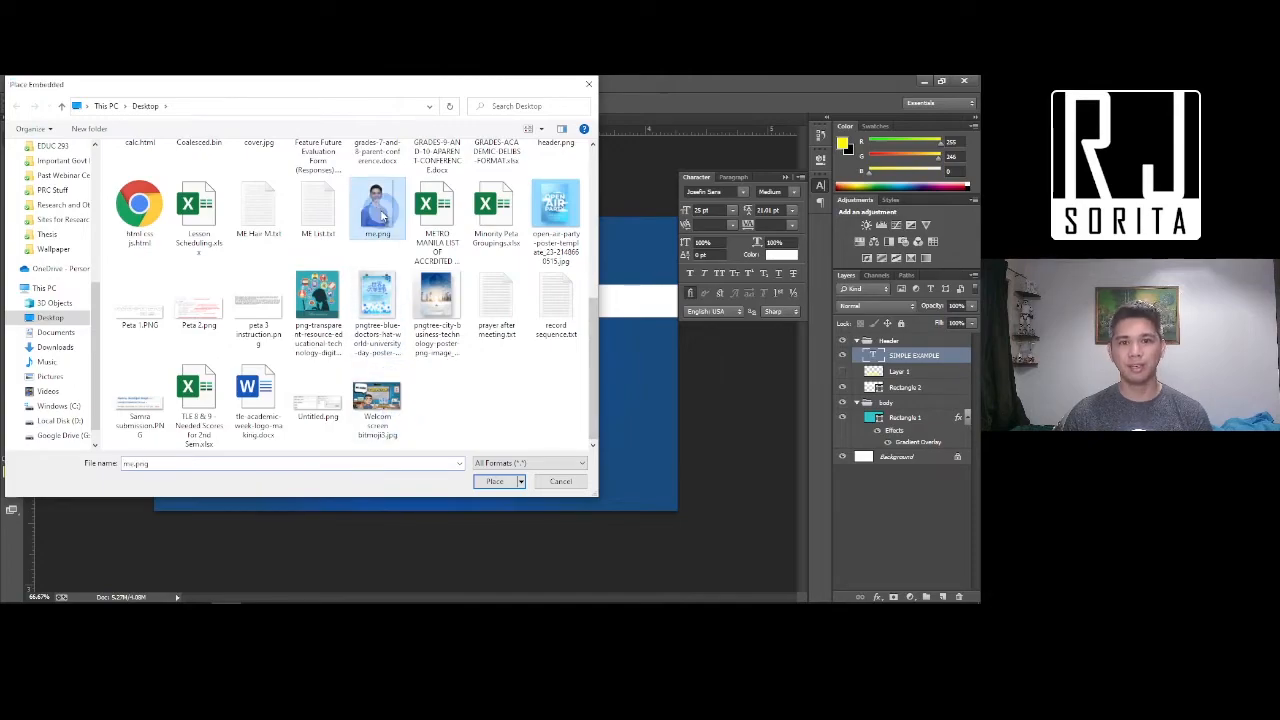
{"action": "key", "text": "Return"}
{"action": "left_click_drag", "start_coordinate": [911, 355], "coordinate": [905, 424]}
Hide the SIMPLE EXAMPLE text and the Rectangle 2 white bar, then rasterize the photo layer
{"action": "left_click", "coordinate": [843, 355]}
{"action": "right_click", "coordinate": [523, 308]}
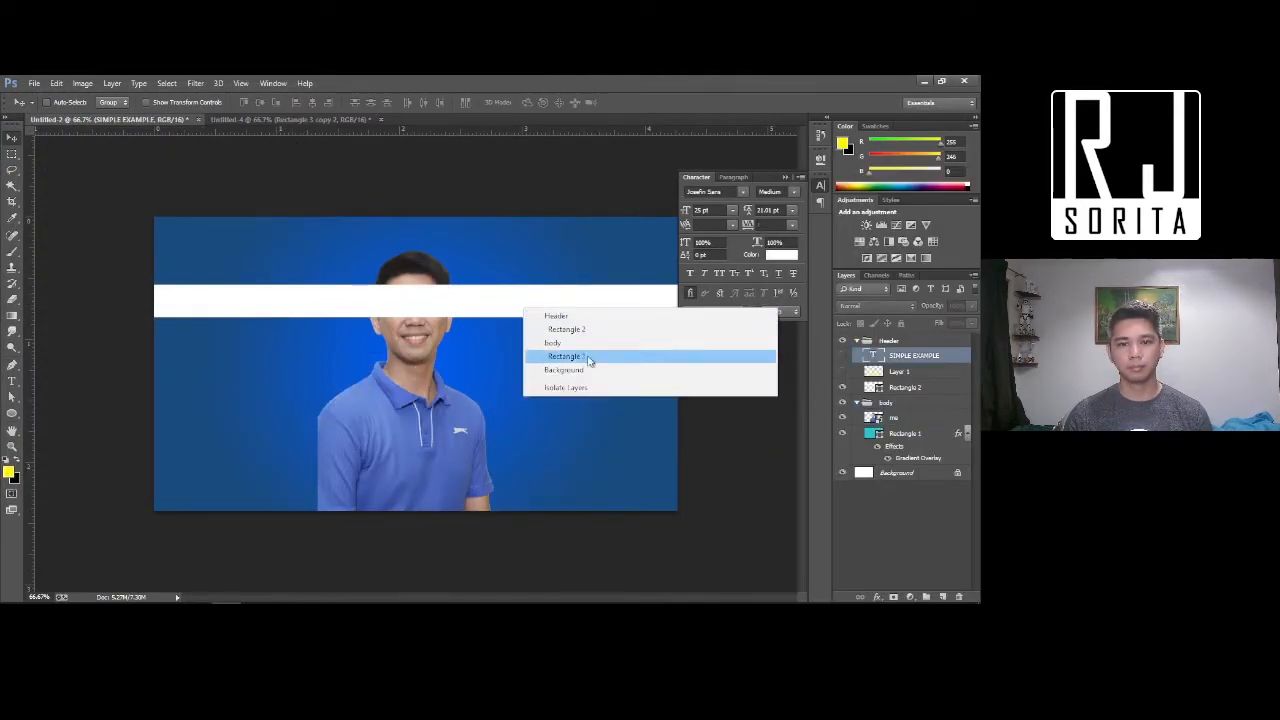
{"action": "left_click", "coordinate": [588, 331]}
{"action": "left_click", "coordinate": [843, 387]}
{"action": "right_click", "coordinate": [428, 313]}
{"action": "right_click", "coordinate": [920, 417]}
{"action": "left_click", "coordinate": [783, 240]}
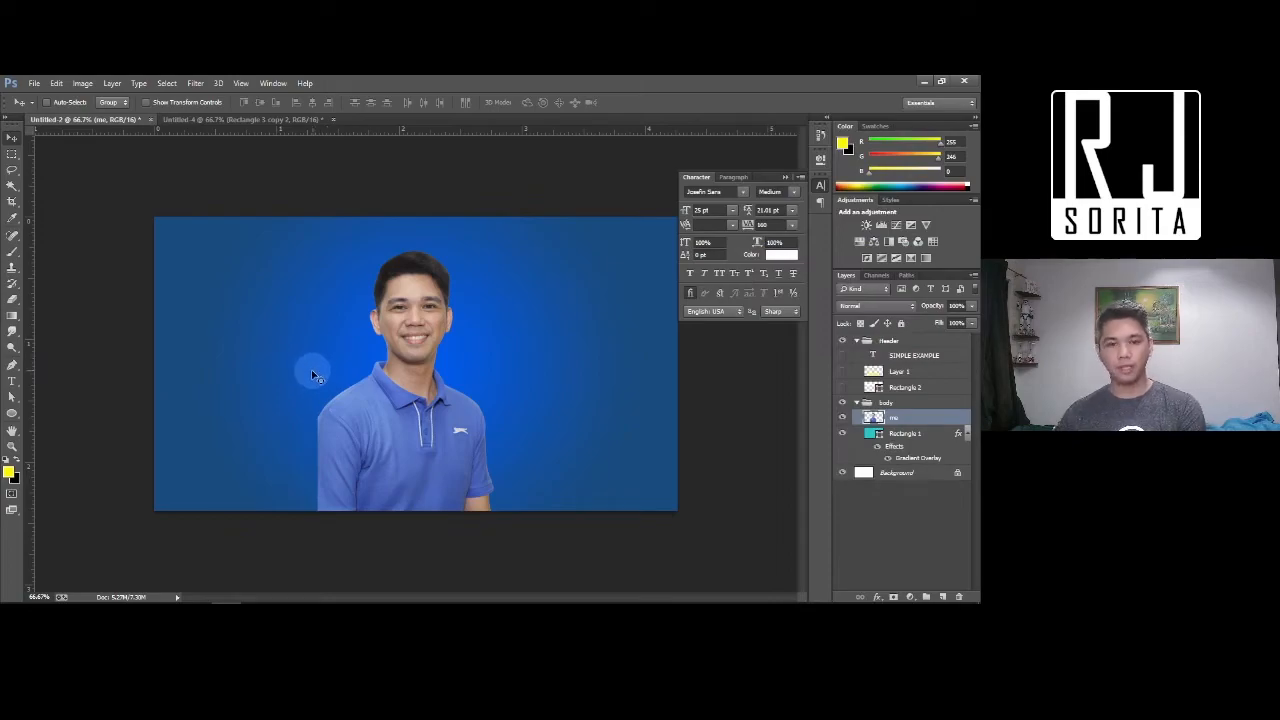
Shift the me photo lower and to the right, then add an empty layer above it
{"action": "key", "text": "ctrl+equal"}
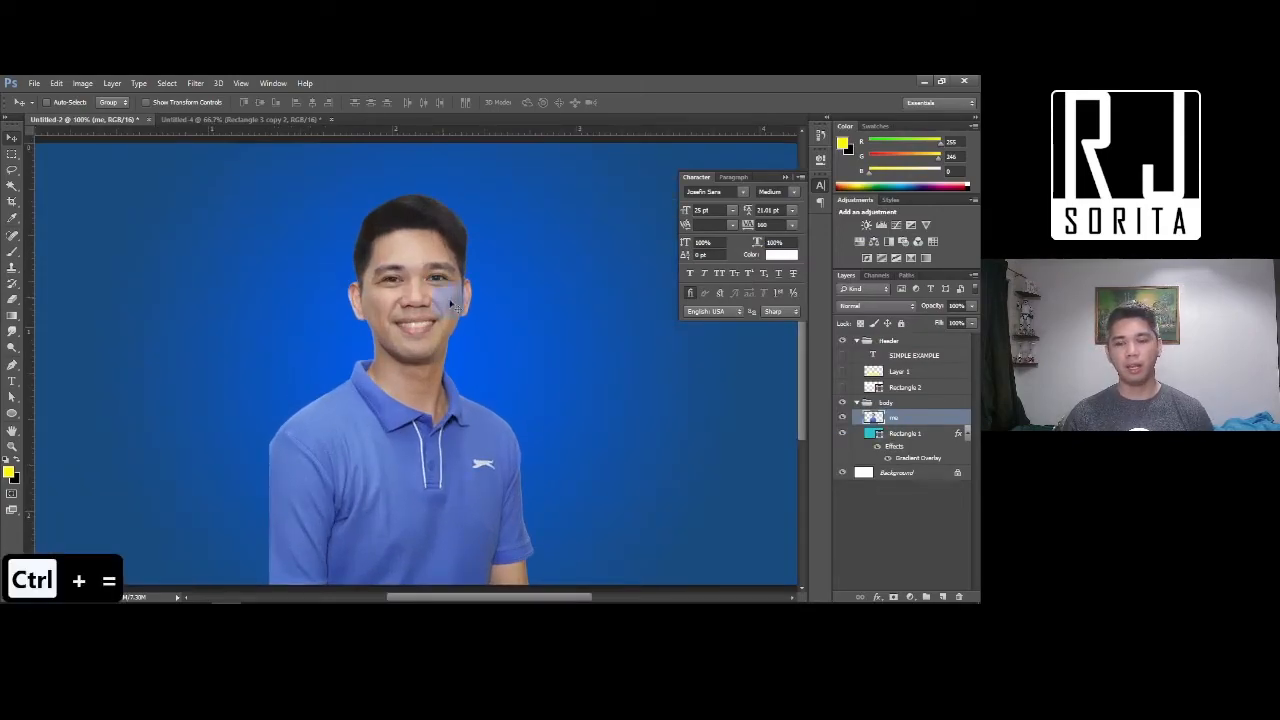
{"action": "left_click", "coordinate": [415, 309]}
{"action": "left_click_drag", "start_coordinate": [415, 309], "coordinate": [421, 352]}
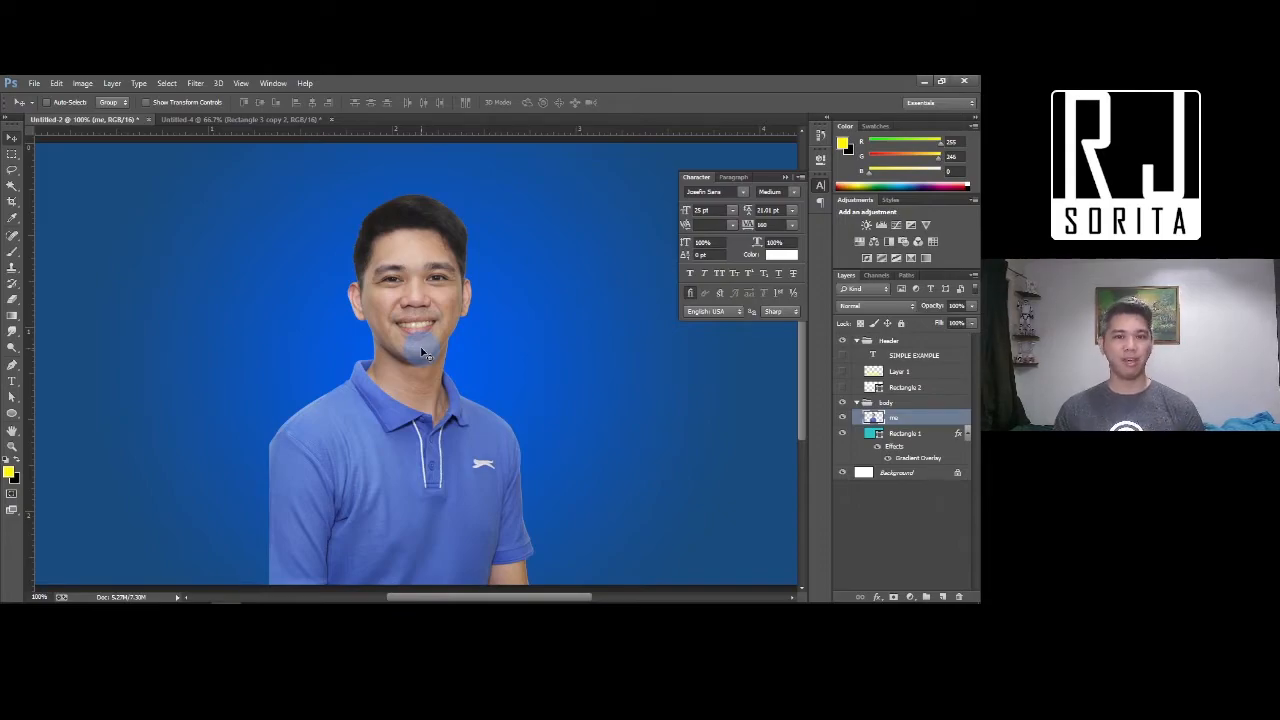
{"action": "key", "text": "ctrl+equal"}
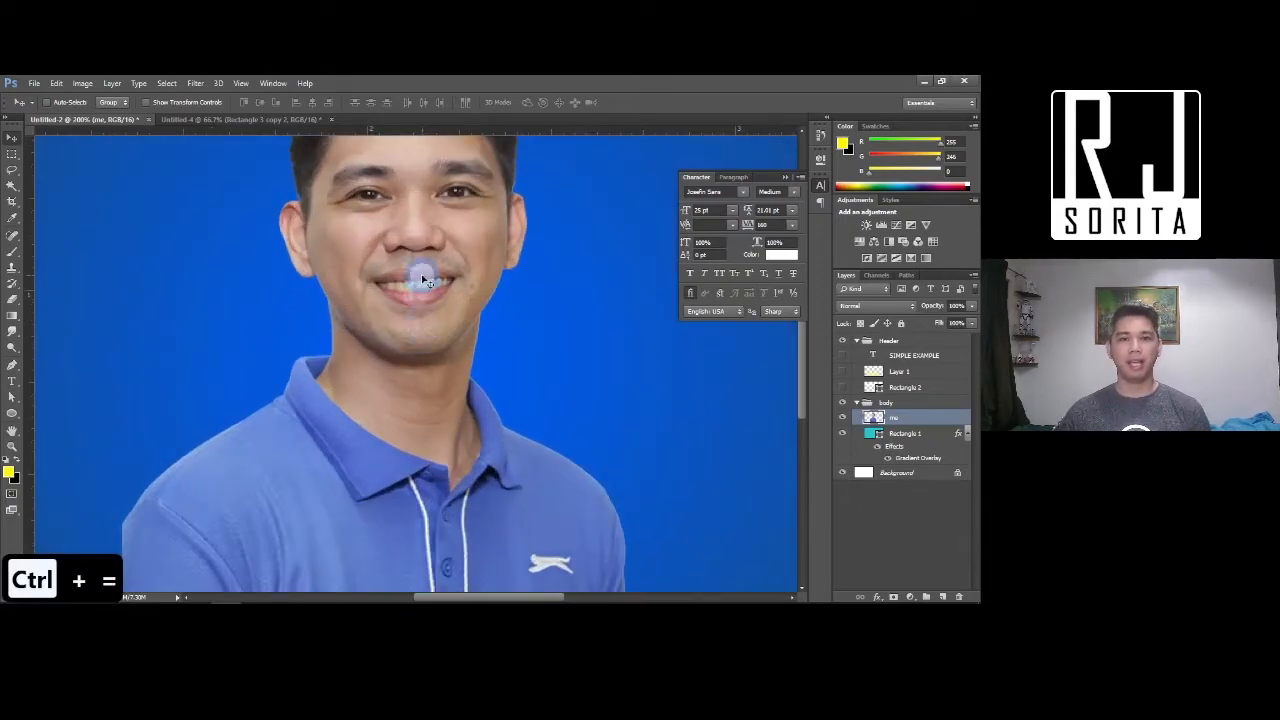
{"action": "right_click", "coordinate": [422, 277]}
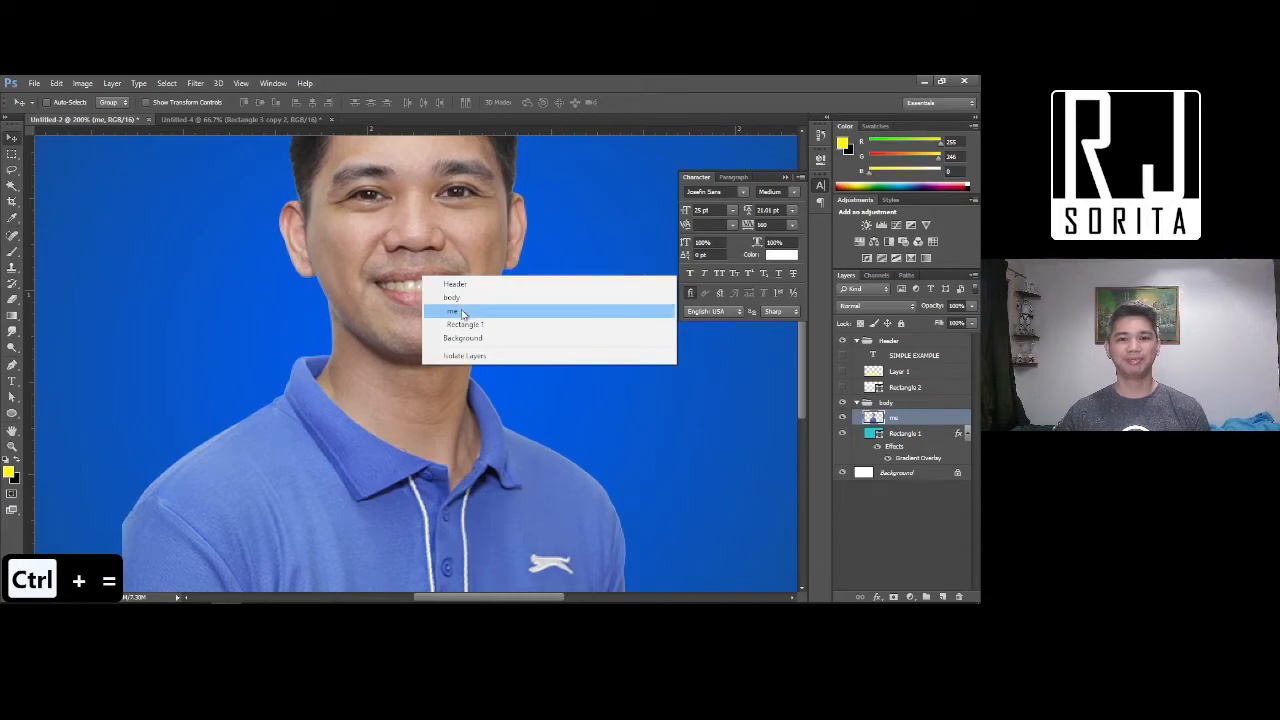
{"action": "left_click", "coordinate": [462, 316]}
{"action": "left_click_drag", "start_coordinate": [423, 277], "coordinate": [432, 395]}
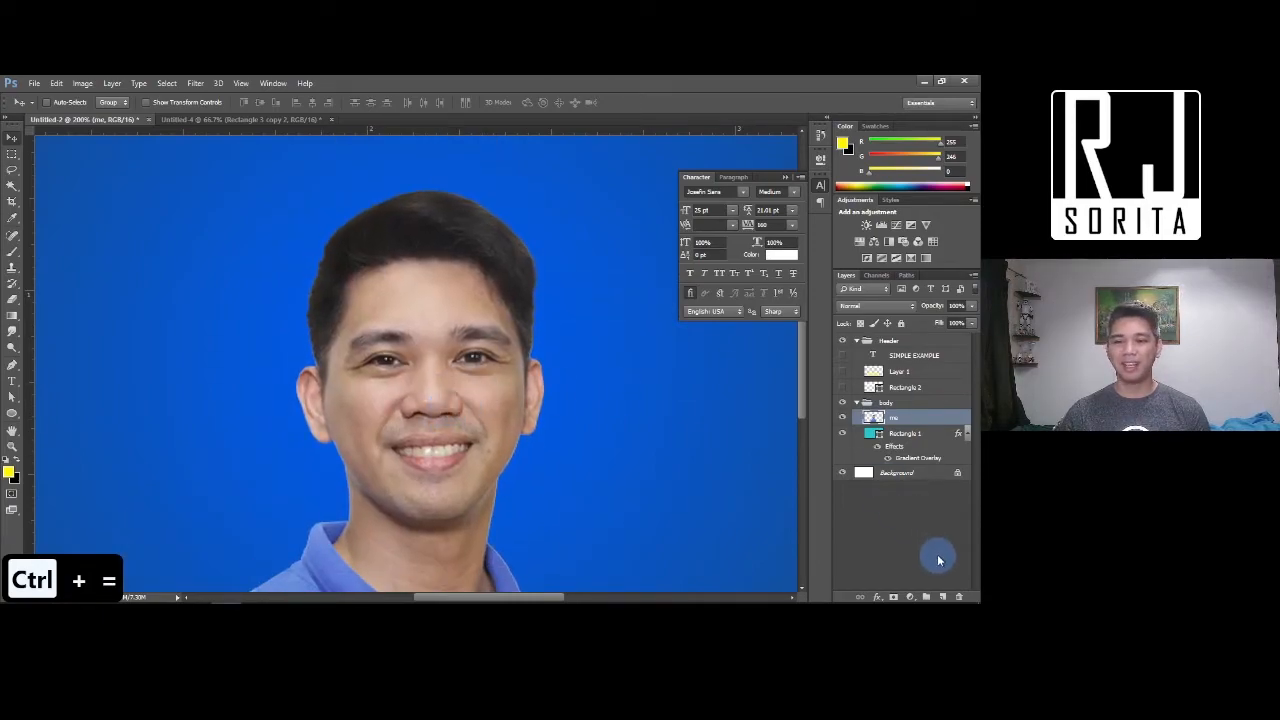
{"action": "left_click", "coordinate": [942, 597]}
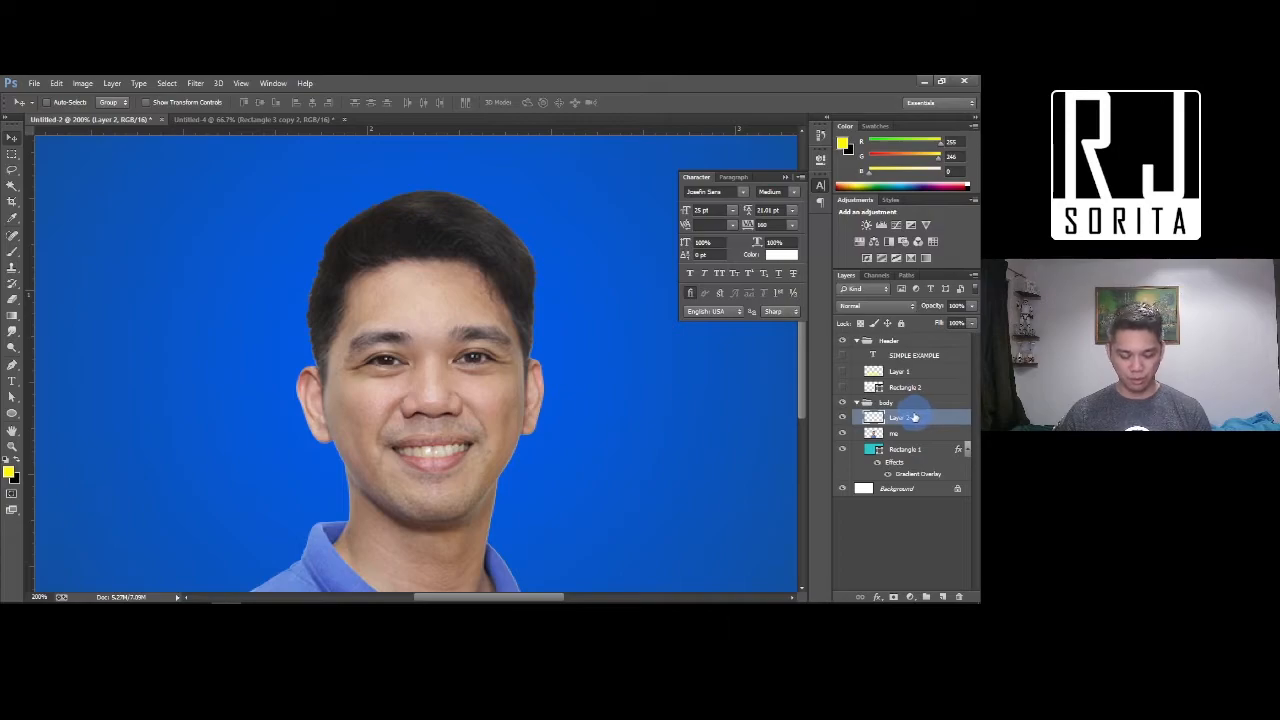
Set the foreground colour to a soft salmon pink
{"action": "key", "text": "b"}
{"action": "left_click", "coordinate": [487, 414]}
{"action": "key", "text": "ctrl+z"}
{"action": "left_click", "coordinate": [8, 472]}
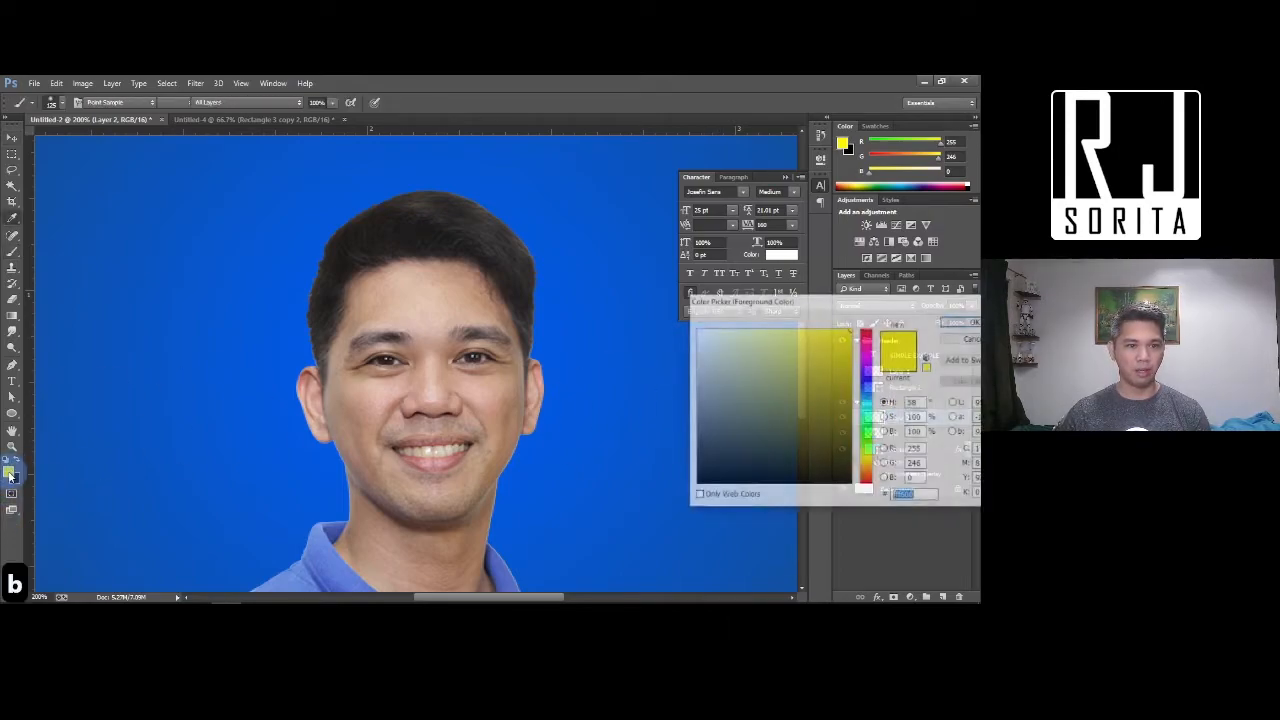
{"action": "left_click", "coordinate": [866, 478]}
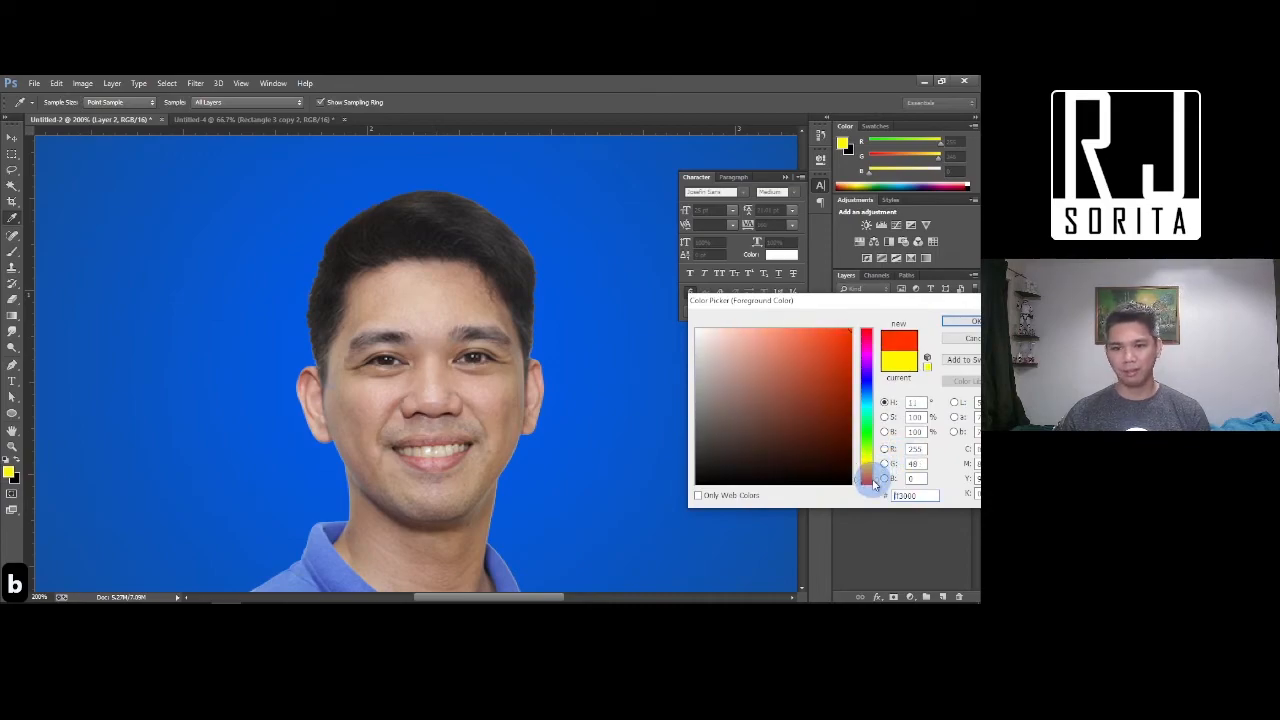
{"action": "mouse_move", "coordinate": [819, 357]}
{"action": "left_mouse_down"}
{"action": "mouse_move", "coordinate": [817, 321]}
{"action": "mouse_move", "coordinate": [794, 327]}
{"action": "left_mouse_up"}
{"action": "left_click", "coordinate": [958, 321]}
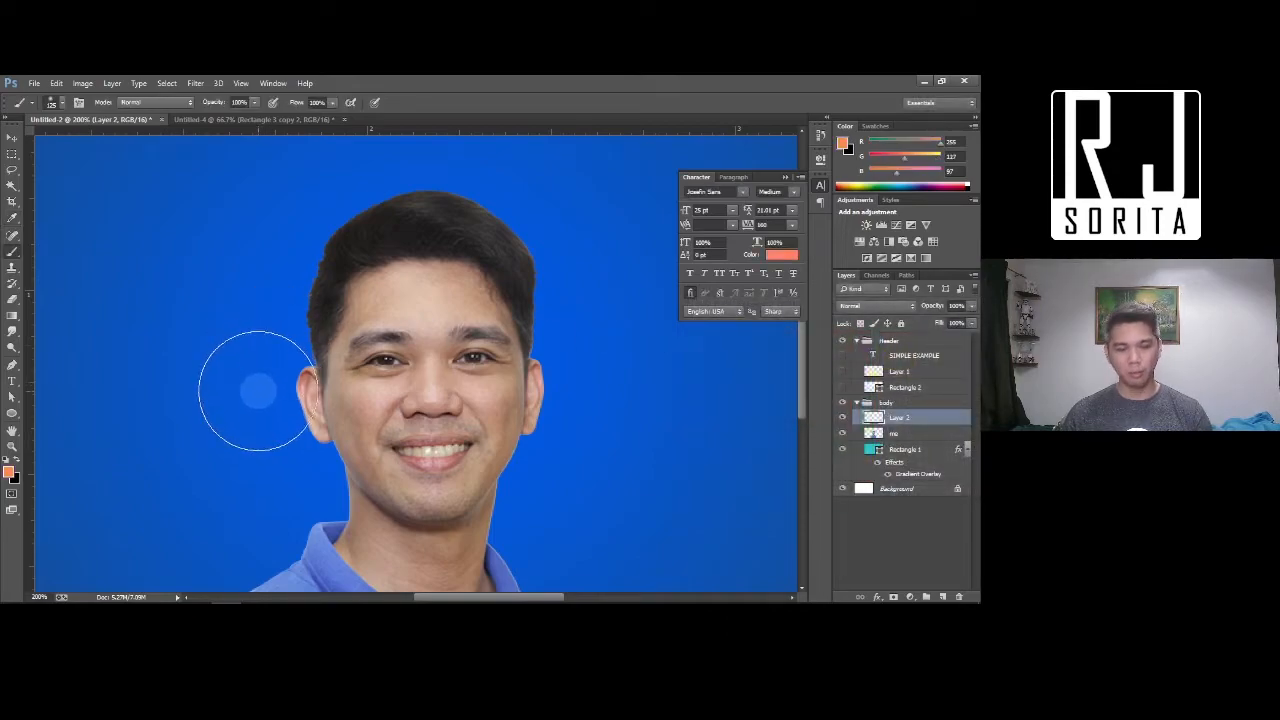
Shrink the soft brush to a small size for painting blush
{"action": "key", "text": "b"}
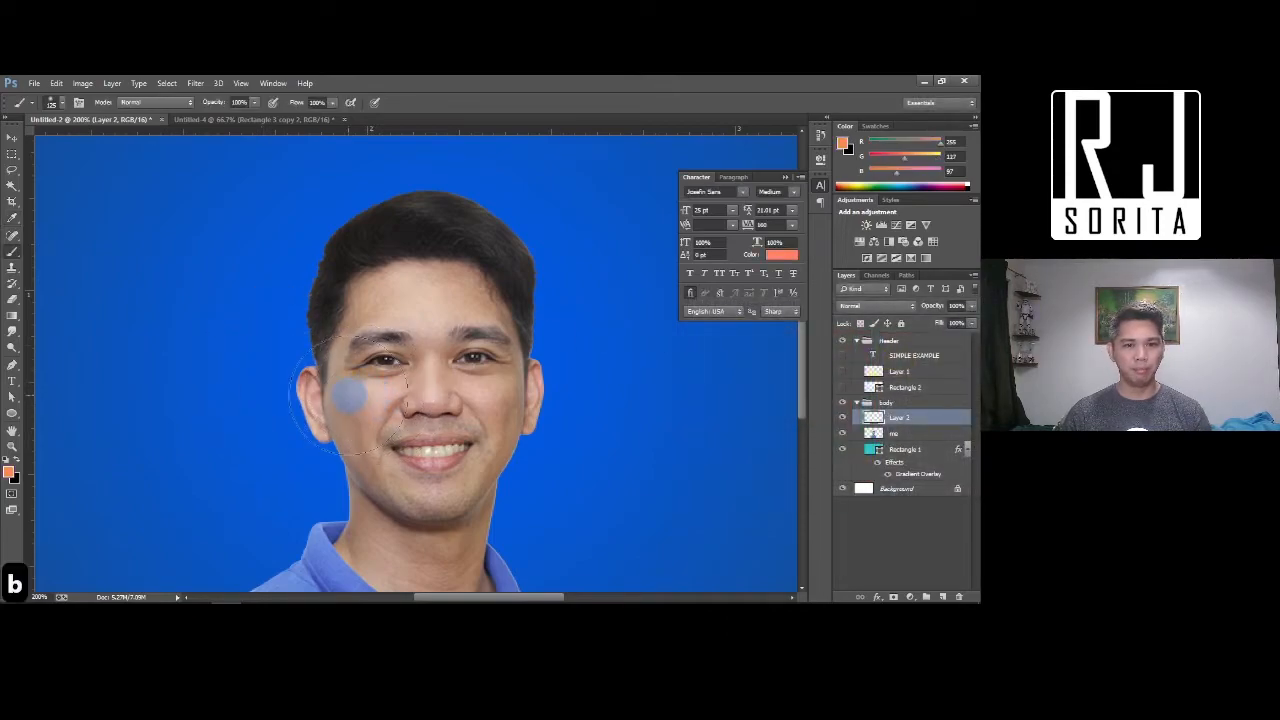
{"action": "left_click", "coordinate": [350, 396]}
{"action": "key", "text": "ctrl+z"}
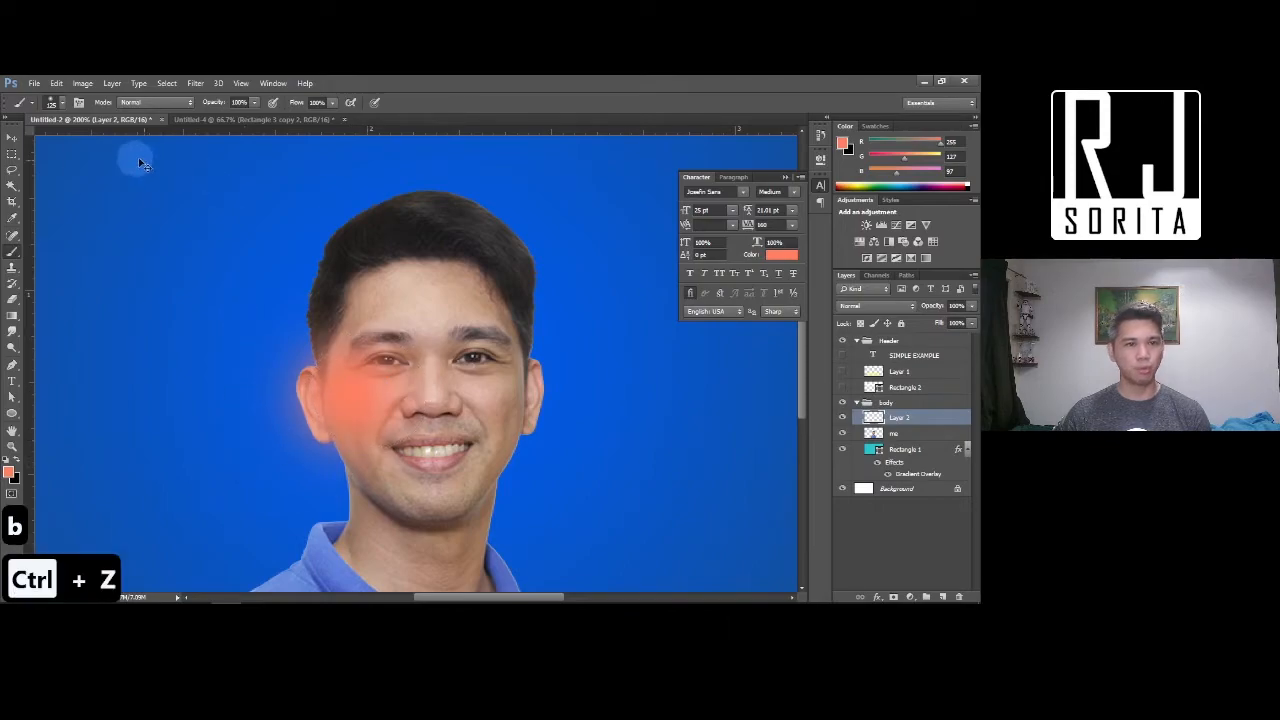
{"action": "left_click", "coordinate": [60, 104]}
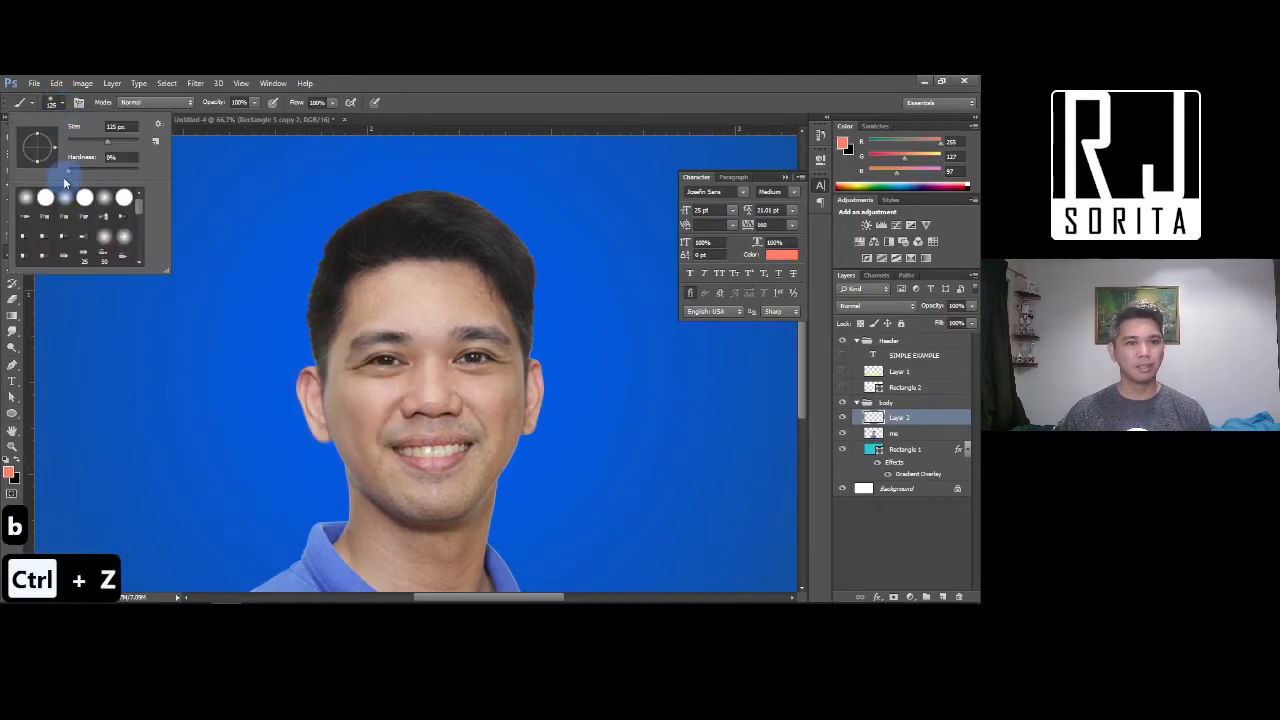
{"action": "left_click_drag", "start_coordinate": [109, 144], "coordinate": [89, 147]}
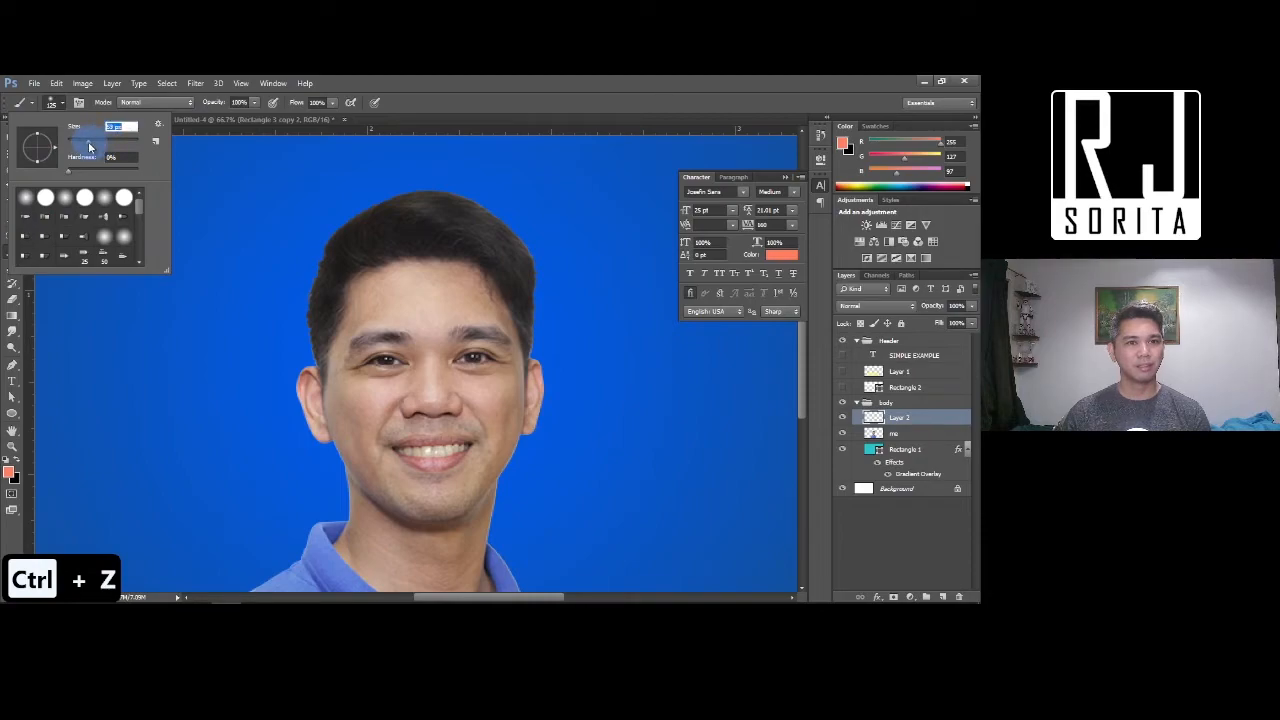
{"action": "left_click", "coordinate": [583, 91]}
{"action": "left_click_drag", "start_coordinate": [370, 395], "coordinate": [318, 400]}
{"action": "key", "text": "ctrl+z"}
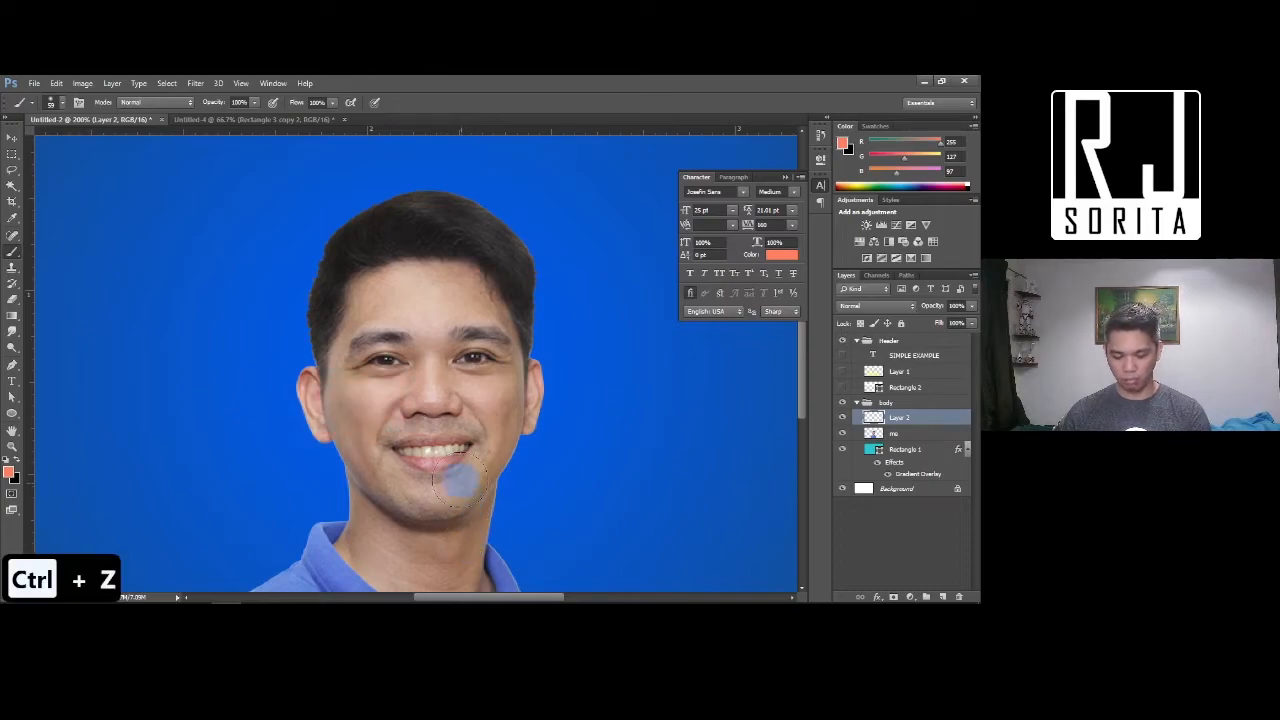
{"action": "key", "text": "bracketleft"}
{"action": "key", "text": "bracketleft"}
{"action": "key", "text": "bracketleft"}
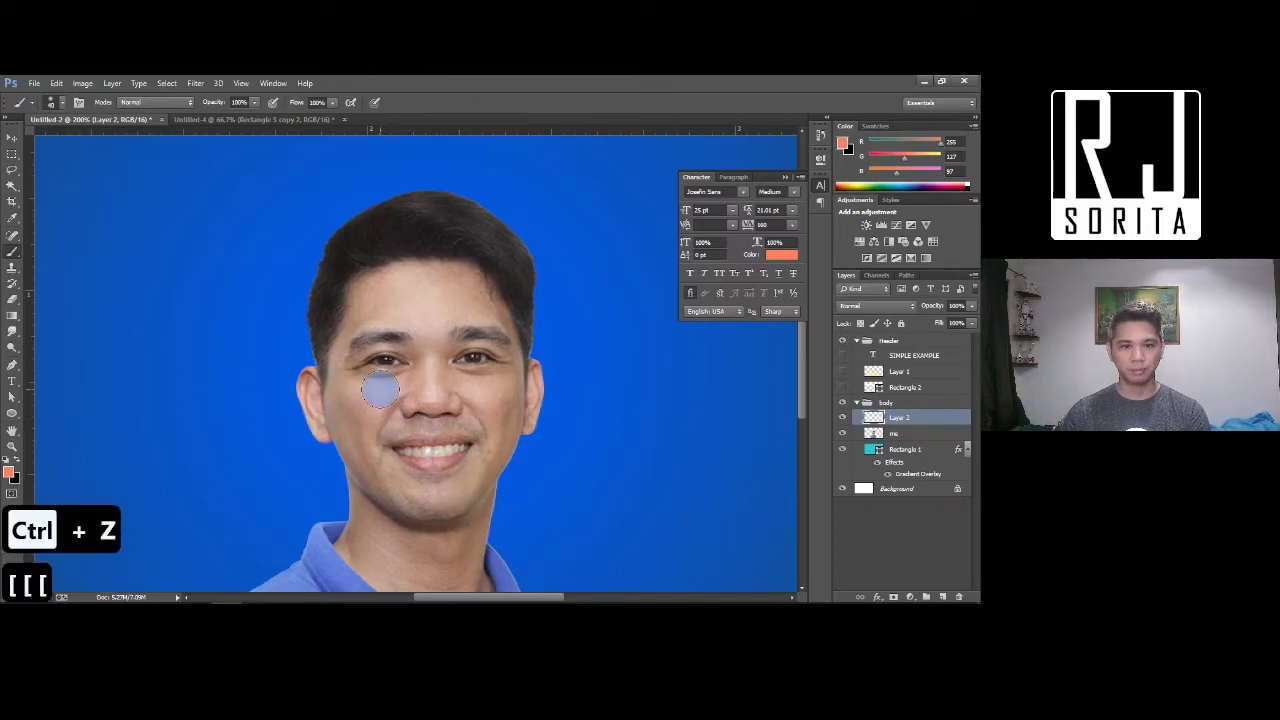
{"action": "key", "text": "bracketleft"}
Paint salmon blush on both cheeks at 30% opacity, then add an empty layer above
{"action": "left_click_drag", "start_coordinate": [384, 396], "coordinate": [340, 402]}
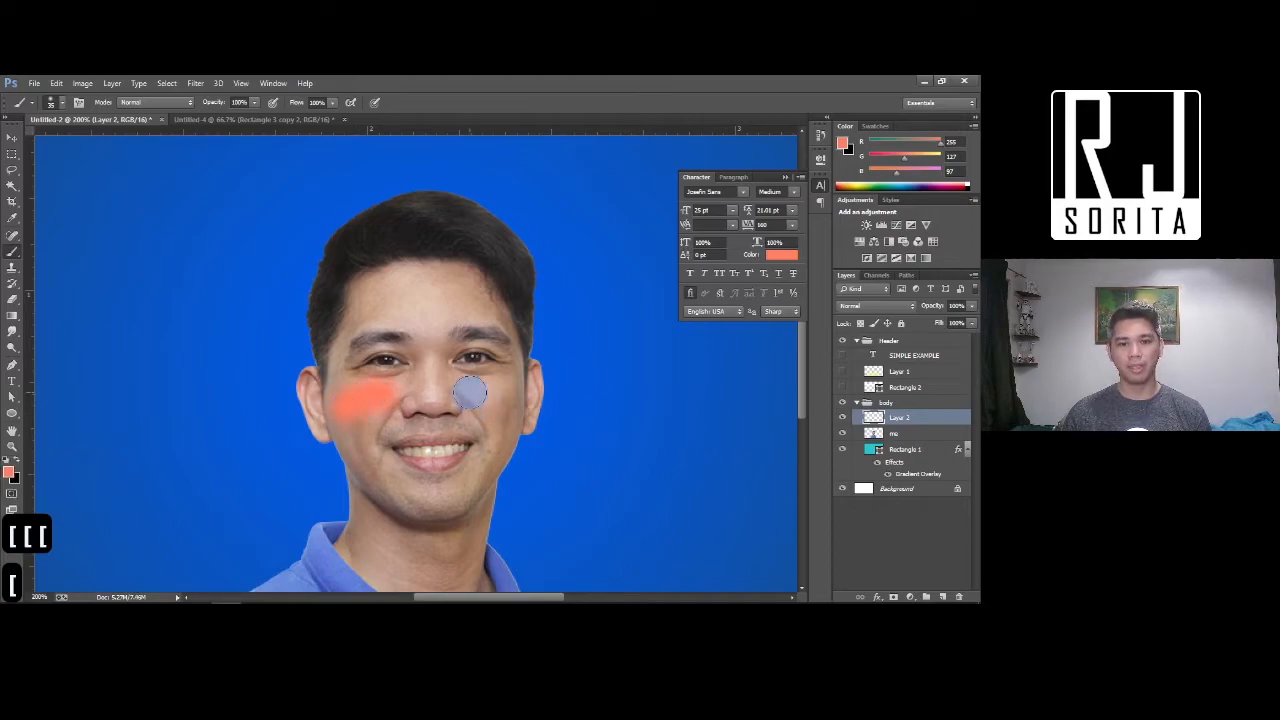
{"action": "left_click_drag", "start_coordinate": [471, 392], "coordinate": [503, 397]}
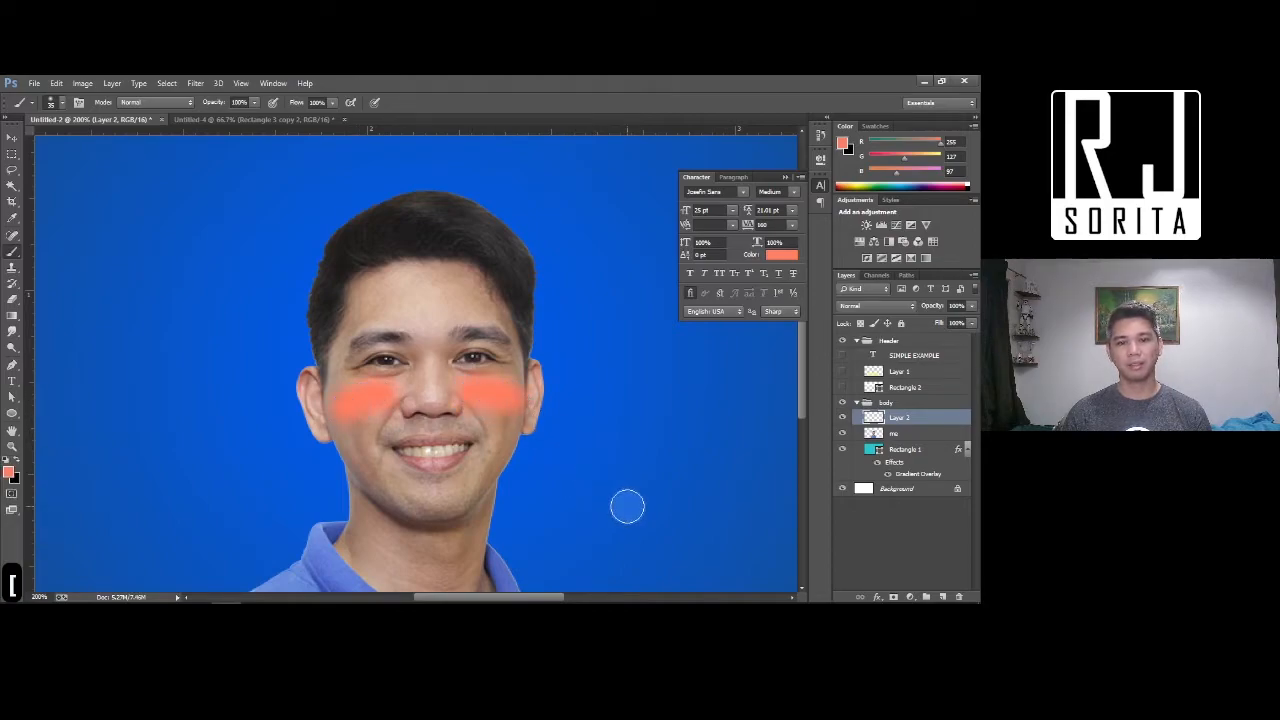
{"action": "left_click_drag", "start_coordinate": [931, 308], "coordinate": [880, 316]}
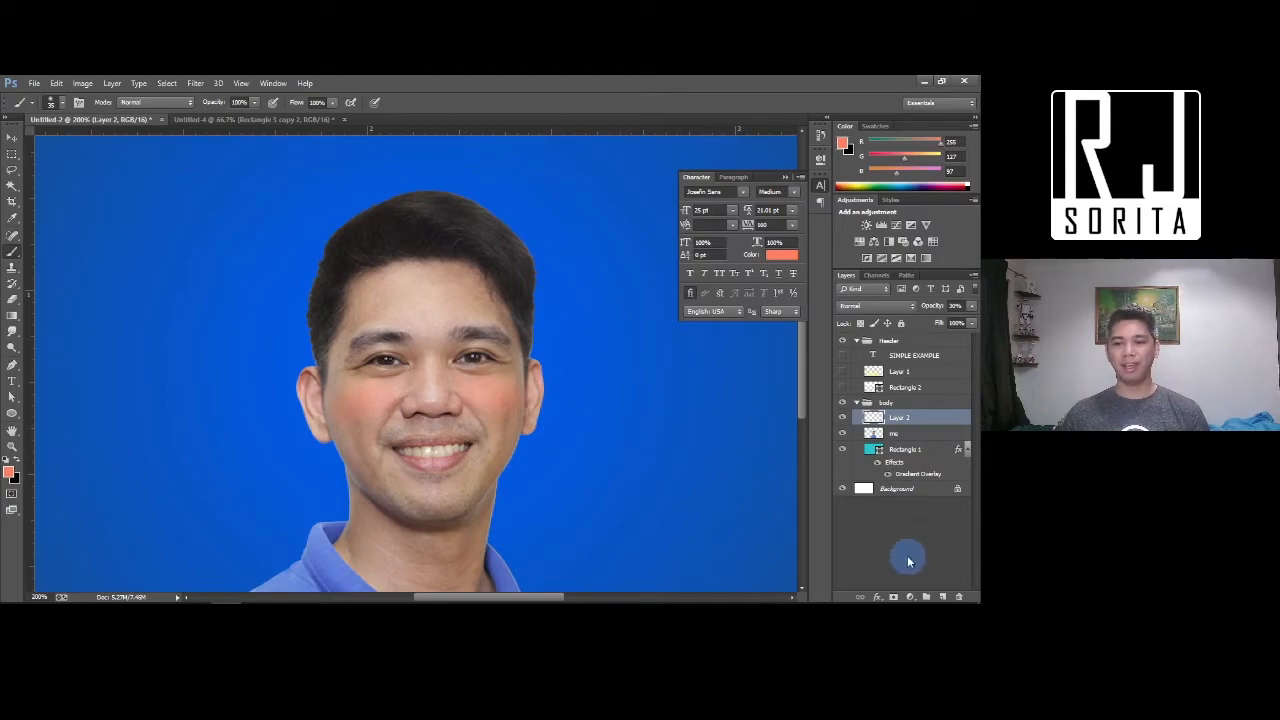
{"action": "left_click", "coordinate": [942, 597]}
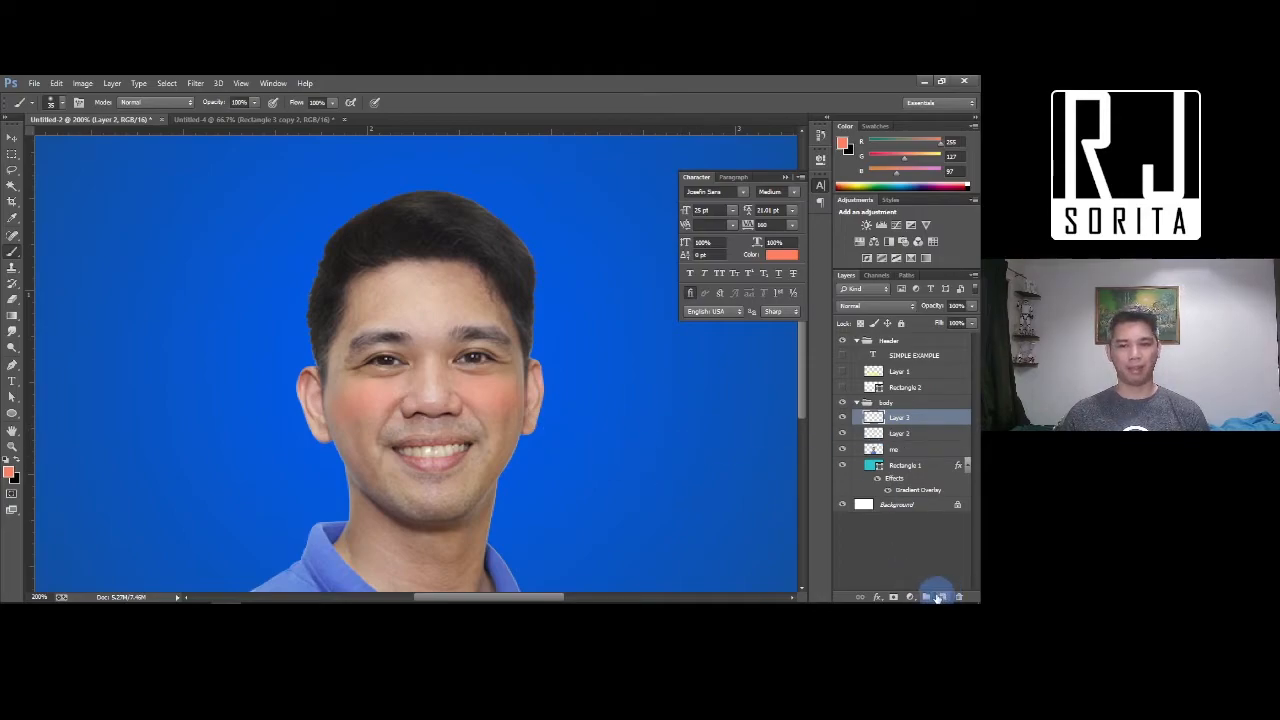
{"action": "left_click", "coordinate": [9, 472]}
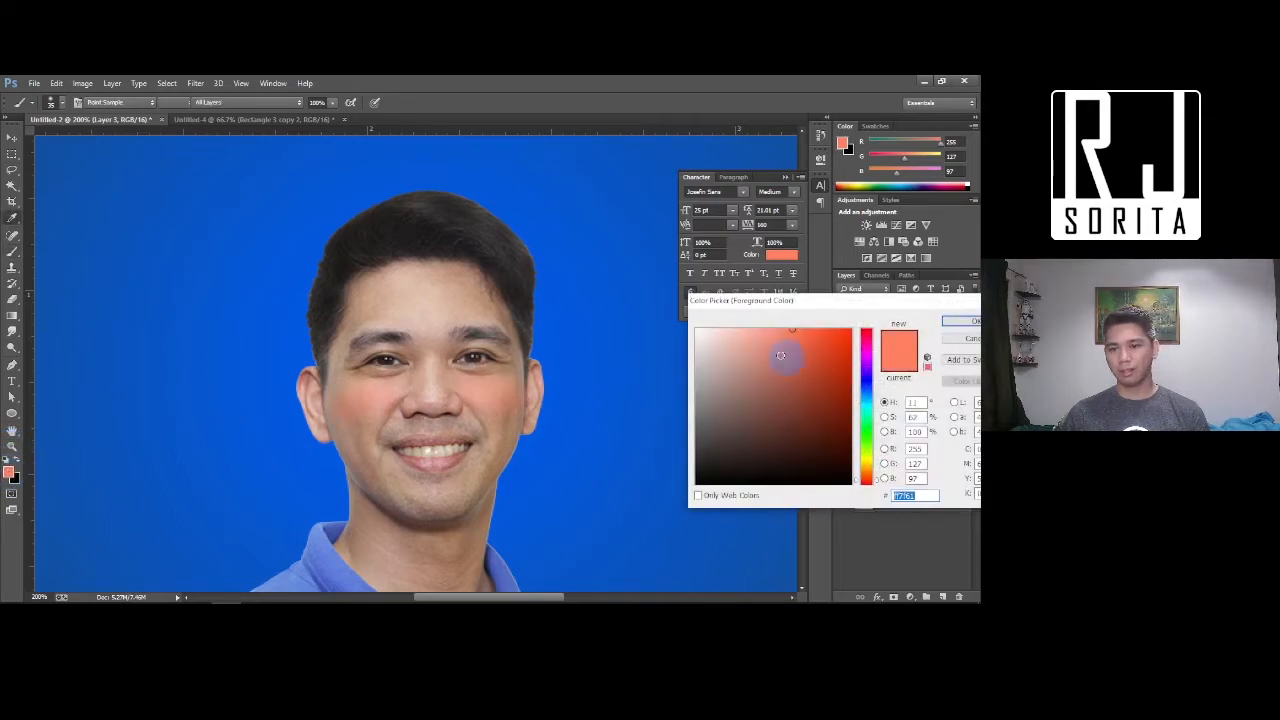
{"action": "left_click", "coordinate": [847, 388]}
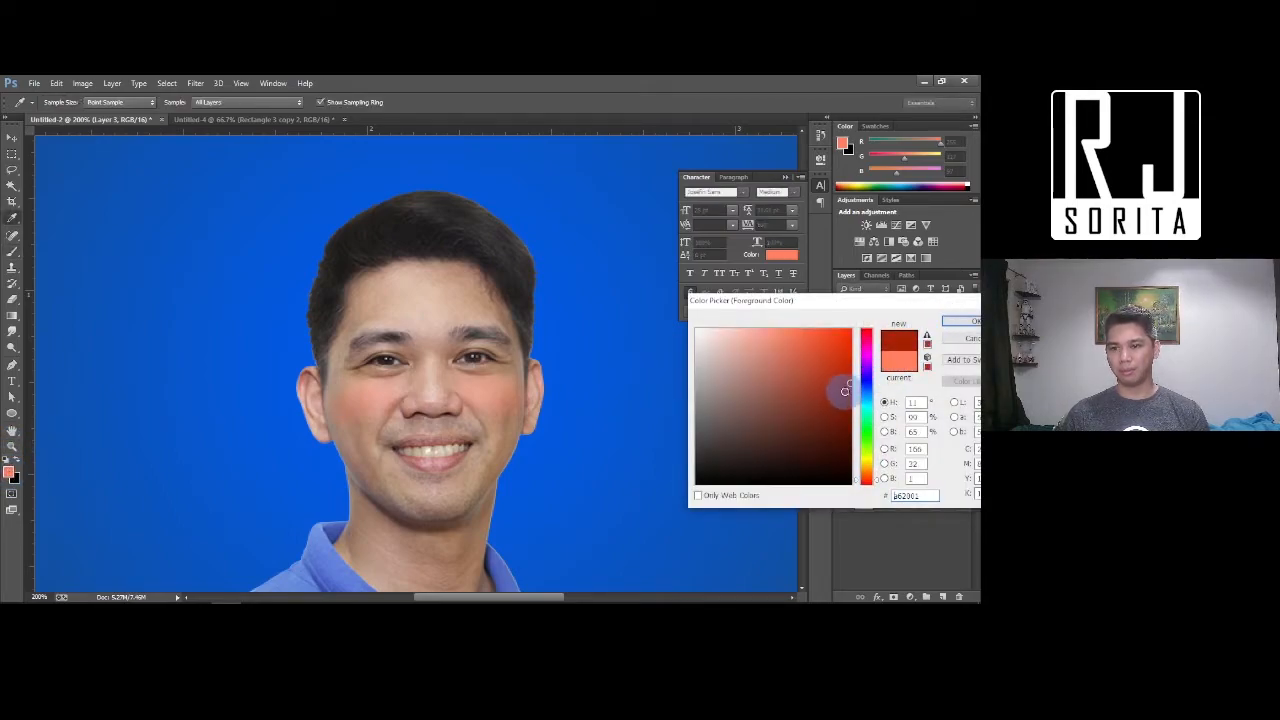
{"action": "left_click", "coordinate": [958, 321]}
{"action": "key", "text": "b"}
{"action": "key", "text": "["}
{"action": "mouse_move", "coordinate": [396, 448]}
{"action": "left_mouse_down"}
{"action": "mouse_move", "coordinate": [442, 461]}
{"action": "mouse_move", "coordinate": [424, 443]}
{"action": "mouse_move", "coordinate": [398, 448]}
{"action": "left_mouse_up"}
{"action": "left_click_drag", "start_coordinate": [929, 307], "coordinate": [895, 311]}
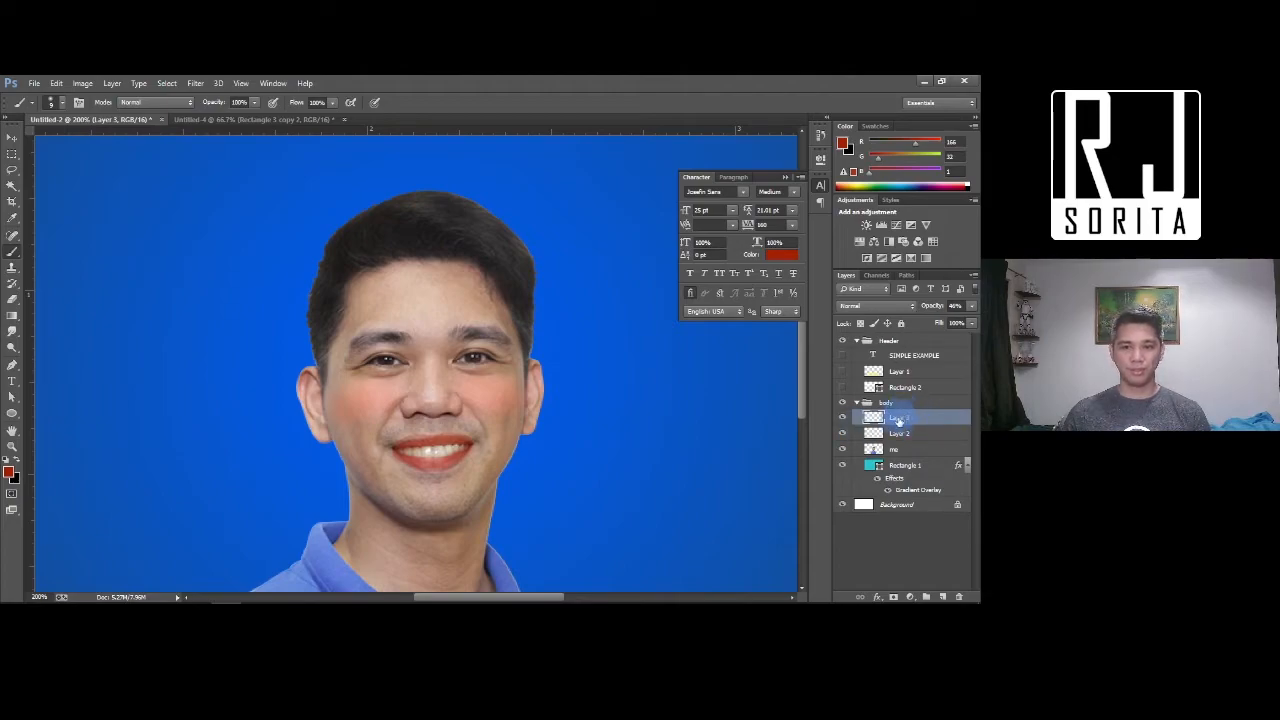
{"action": "left_click", "coordinate": [910, 420]}
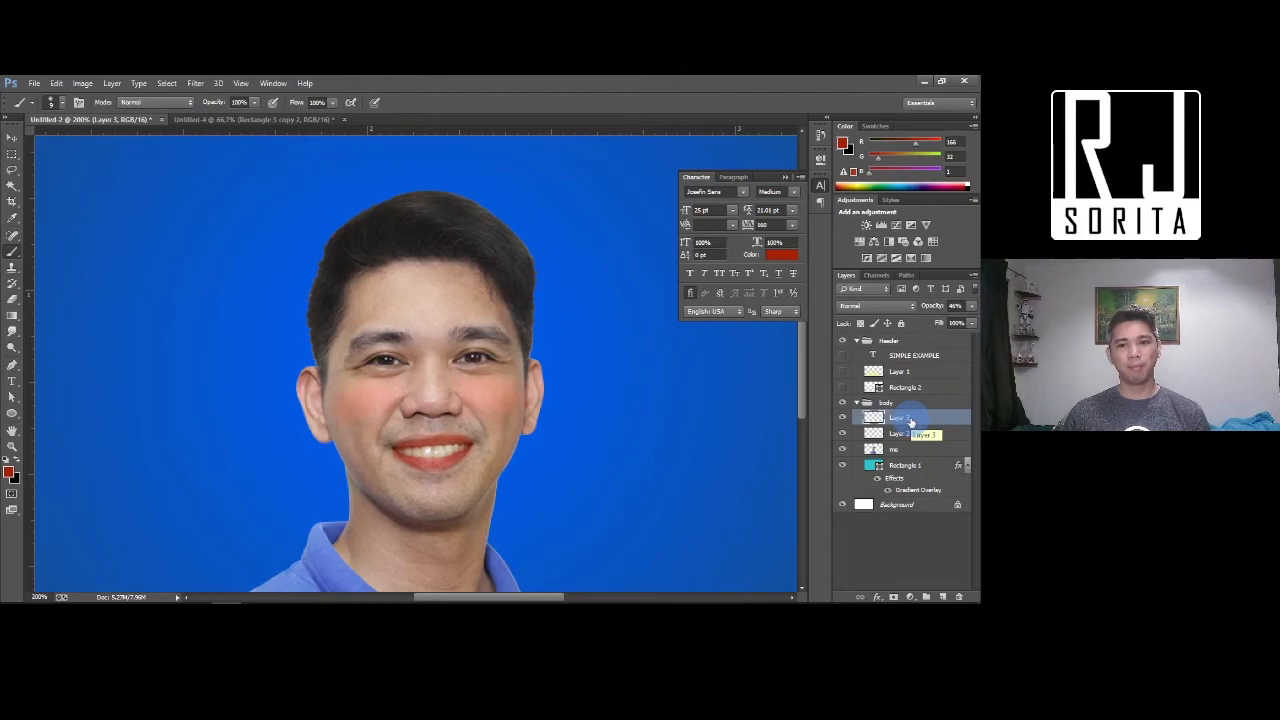
{"action": "left_click", "coordinate": [843, 418]}
{"action": "left_click", "coordinate": [843, 418]}
{"action": "left_click", "coordinate": [843, 434]}
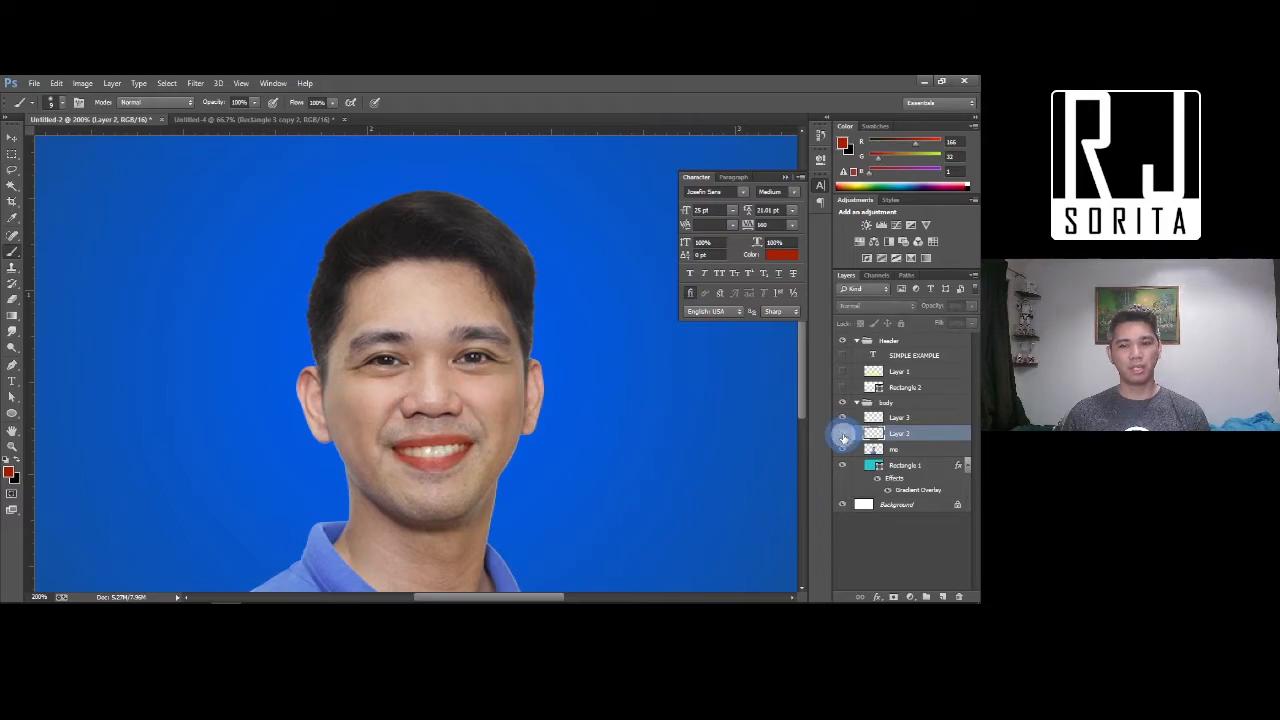
{"action": "left_click", "coordinate": [843, 451]}
{"action": "left_click", "coordinate": [843, 452]}
{"action": "left_click", "coordinate": [843, 452]}
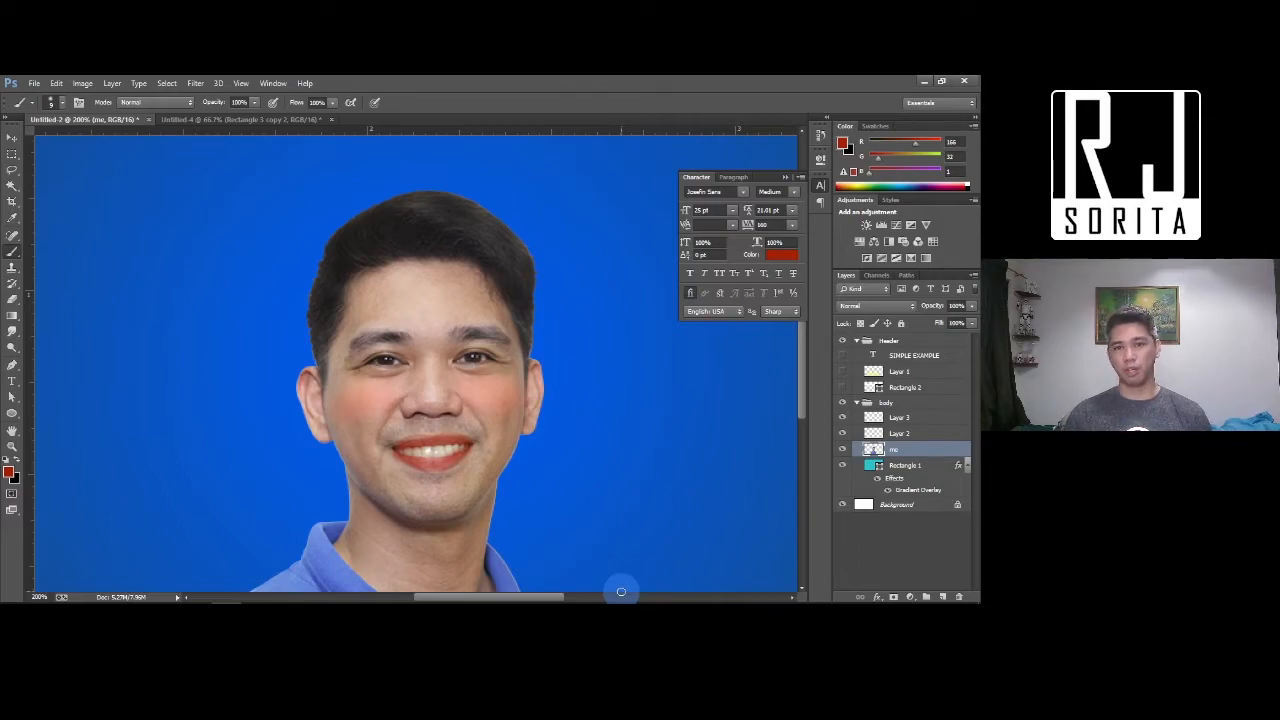
Undo the stray cheek stroke, then merge Layer 3, Layer 2 and me into one layer
{"action": "left_click_drag", "start_coordinate": [386, 414], "coordinate": [400, 422]}
{"action": "key", "text": "ctrl+z"}
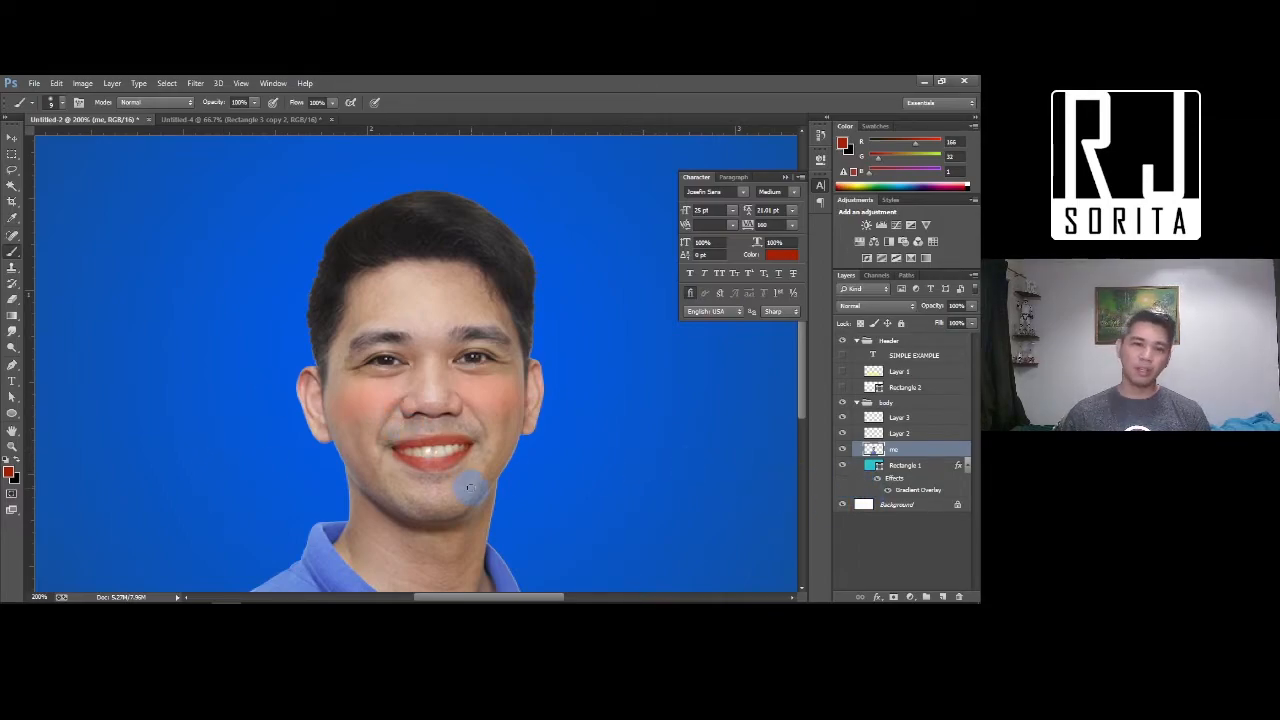
{"action": "left_click", "coordinate": [895, 418], "text": "shift"}
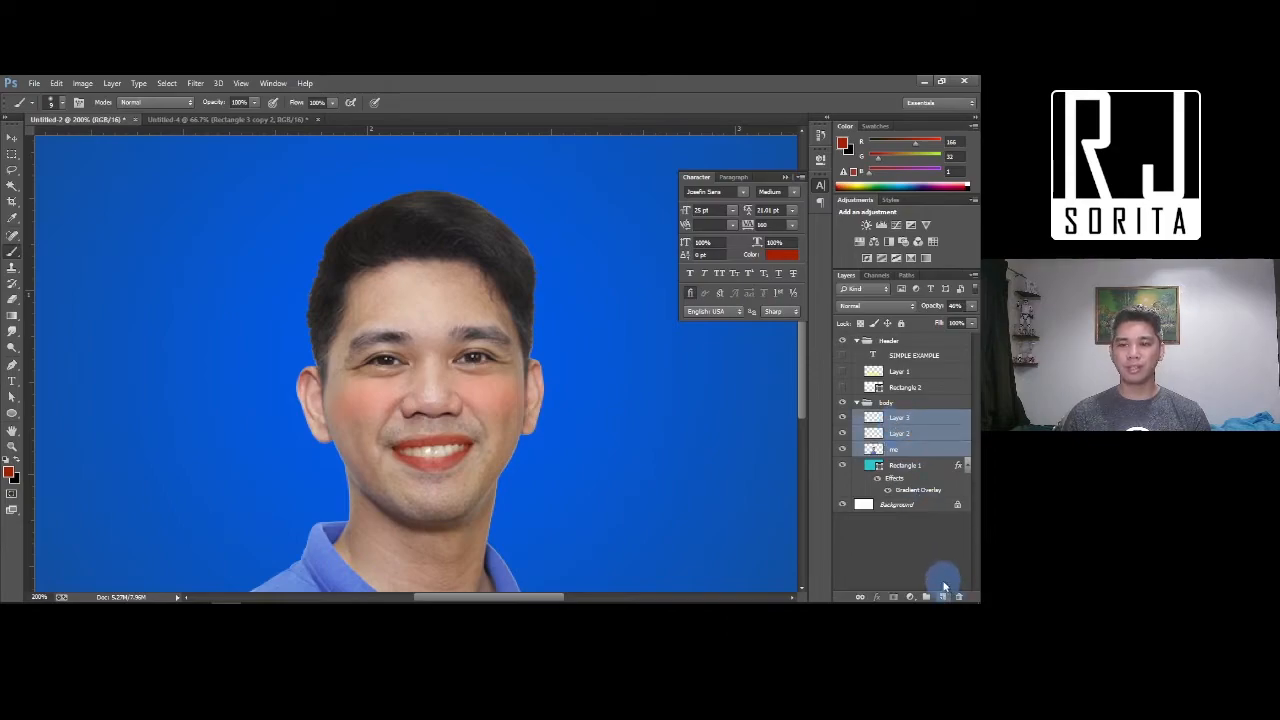
{"action": "right_click", "coordinate": [906, 432]}
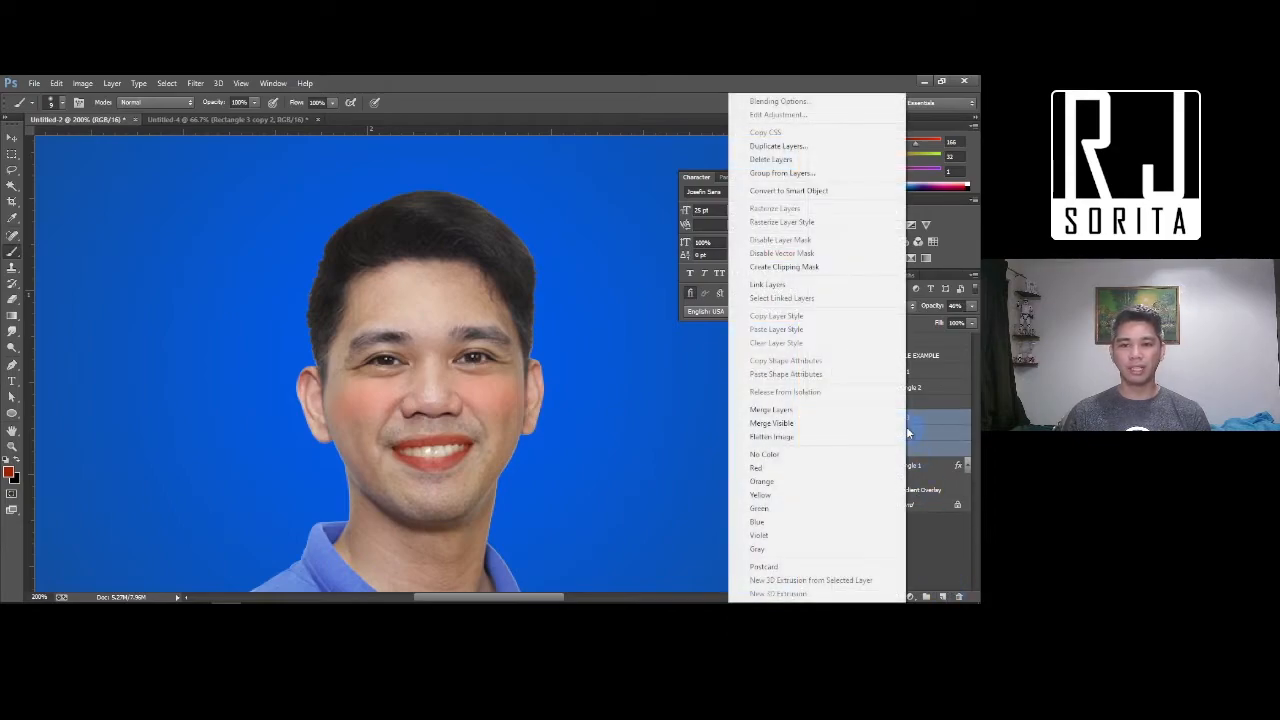
{"action": "left_click", "coordinate": [791, 410]}
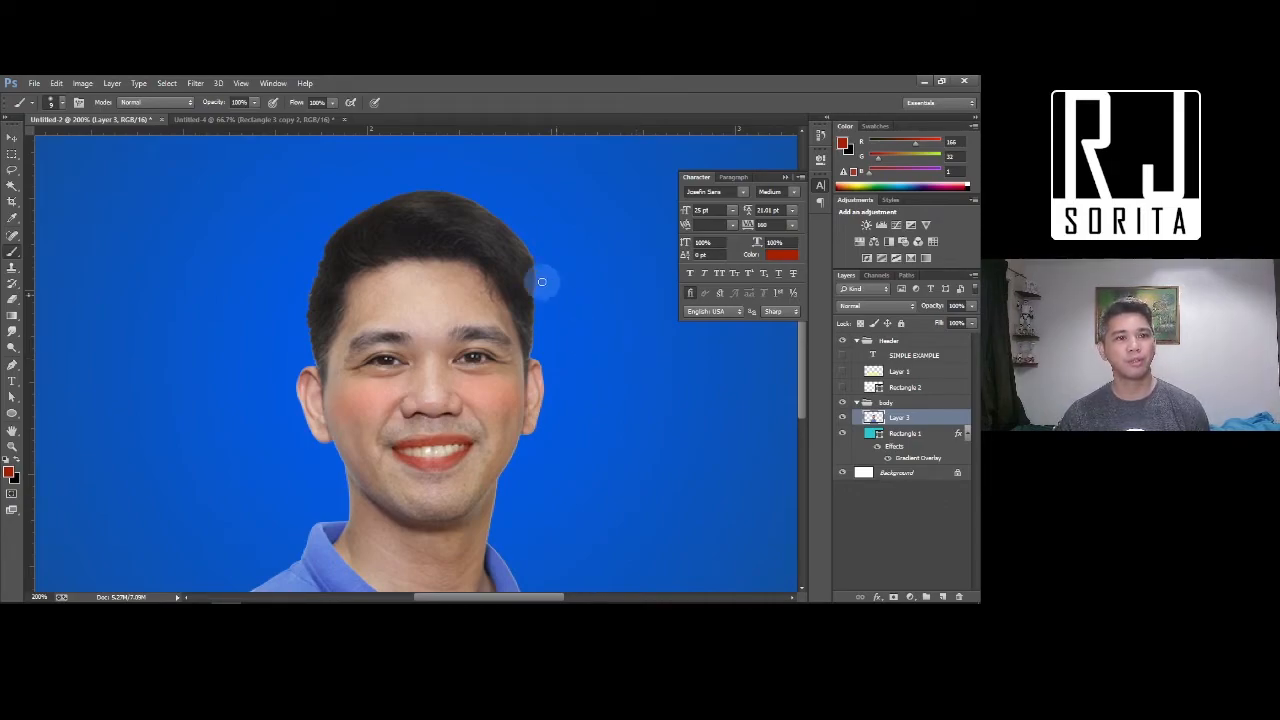
{"action": "left_click", "coordinate": [82, 83]}
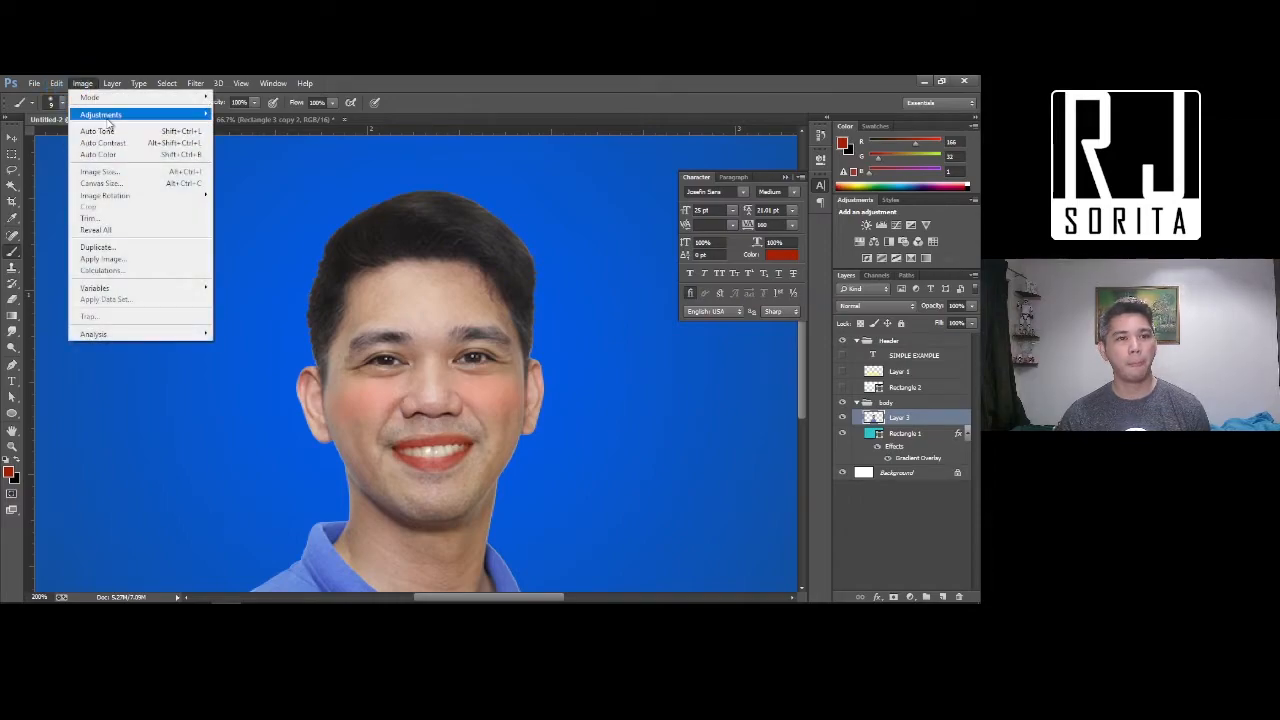
{"action": "mouse_move", "coordinate": [108, 116]}
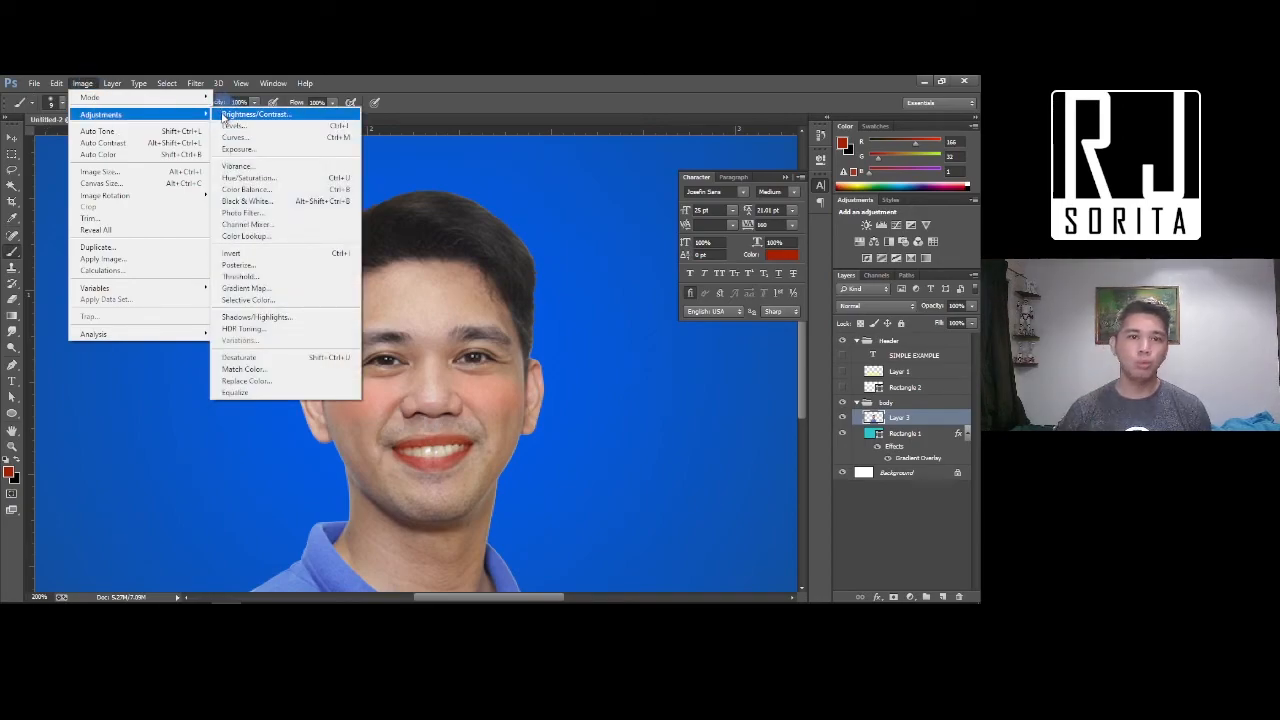
{"action": "left_click", "coordinate": [239, 179]}
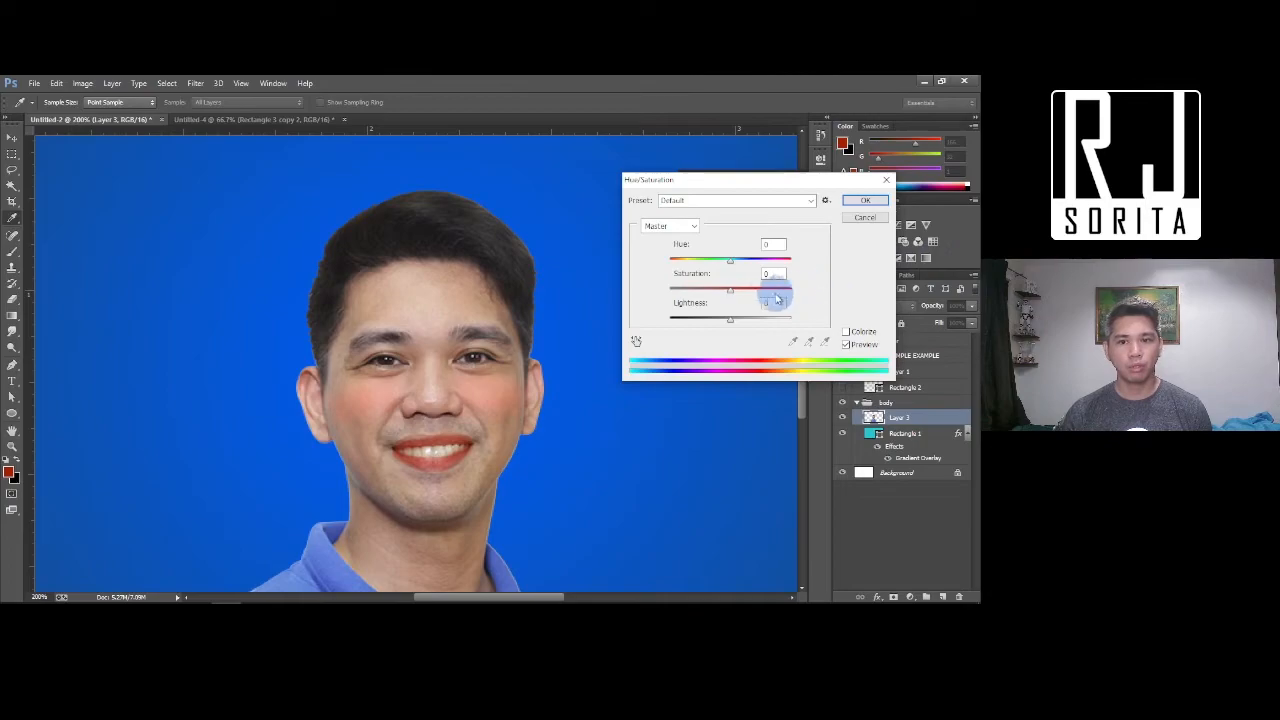
{"action": "left_click_drag", "start_coordinate": [731, 291], "coordinate": [760, 292]}
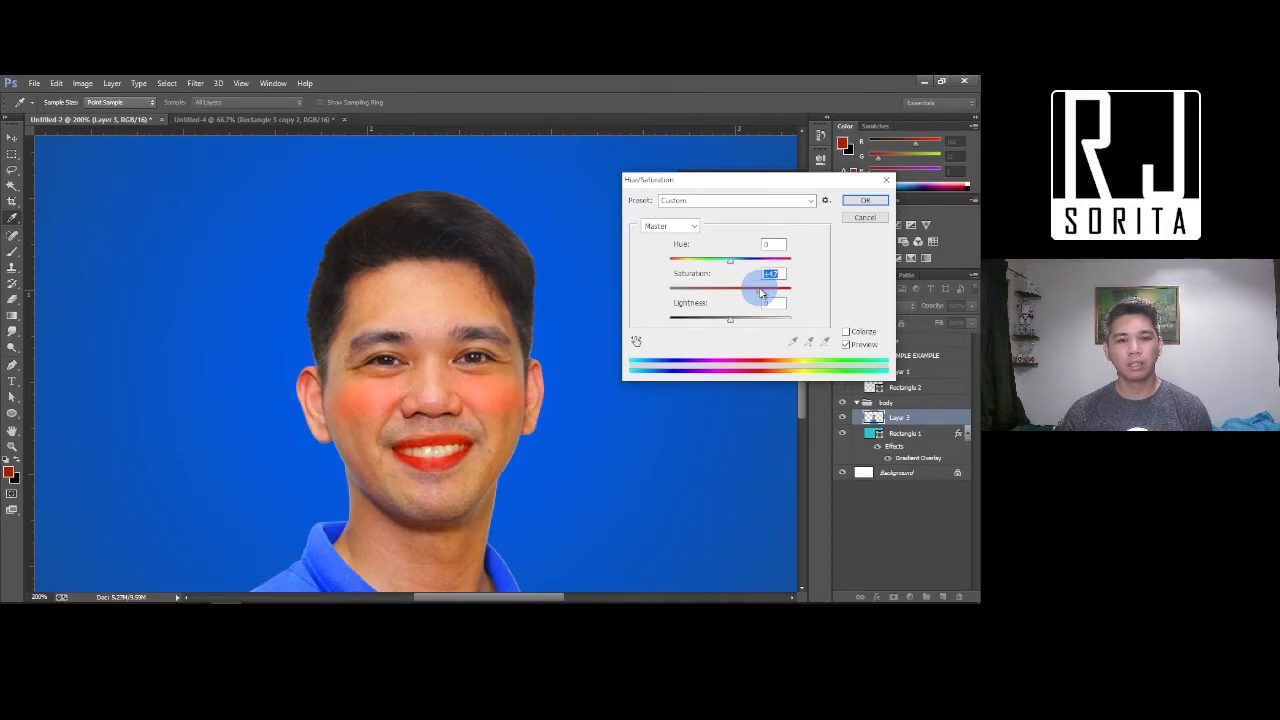
{"action": "left_click_drag", "start_coordinate": [760, 292], "coordinate": [736, 266]}
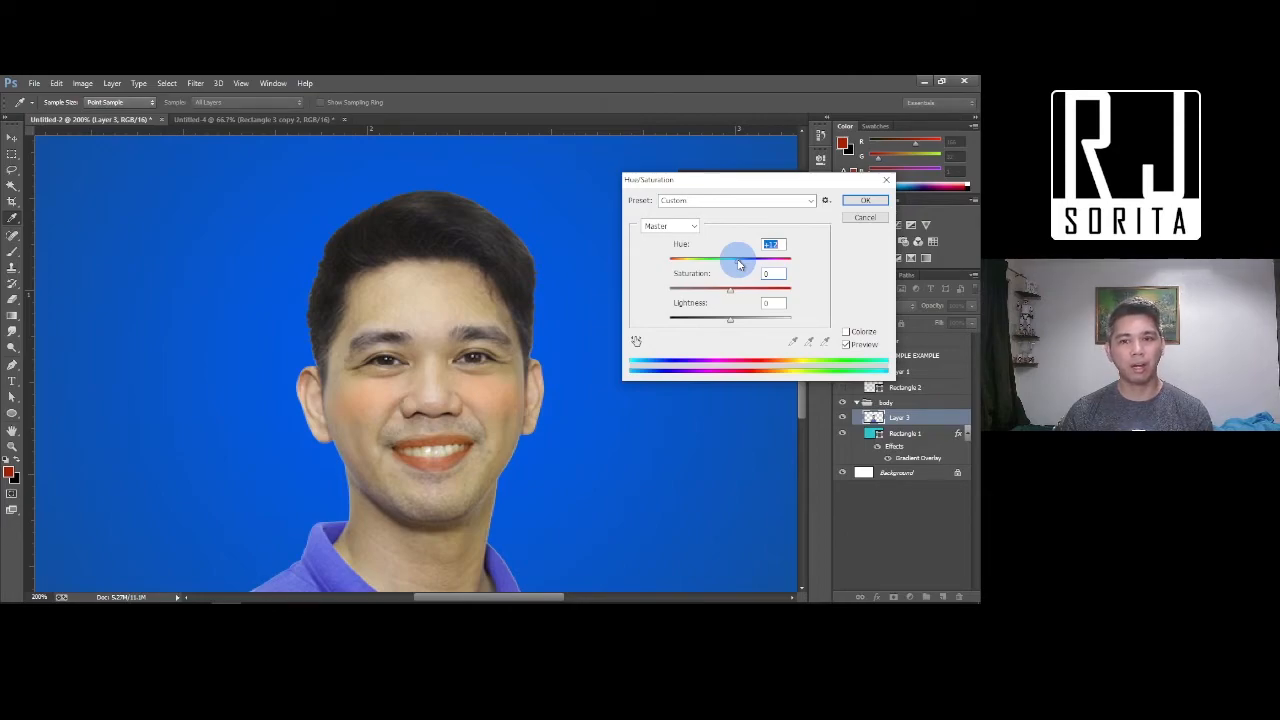
{"action": "left_click_drag", "start_coordinate": [731, 289], "coordinate": [742, 261]}
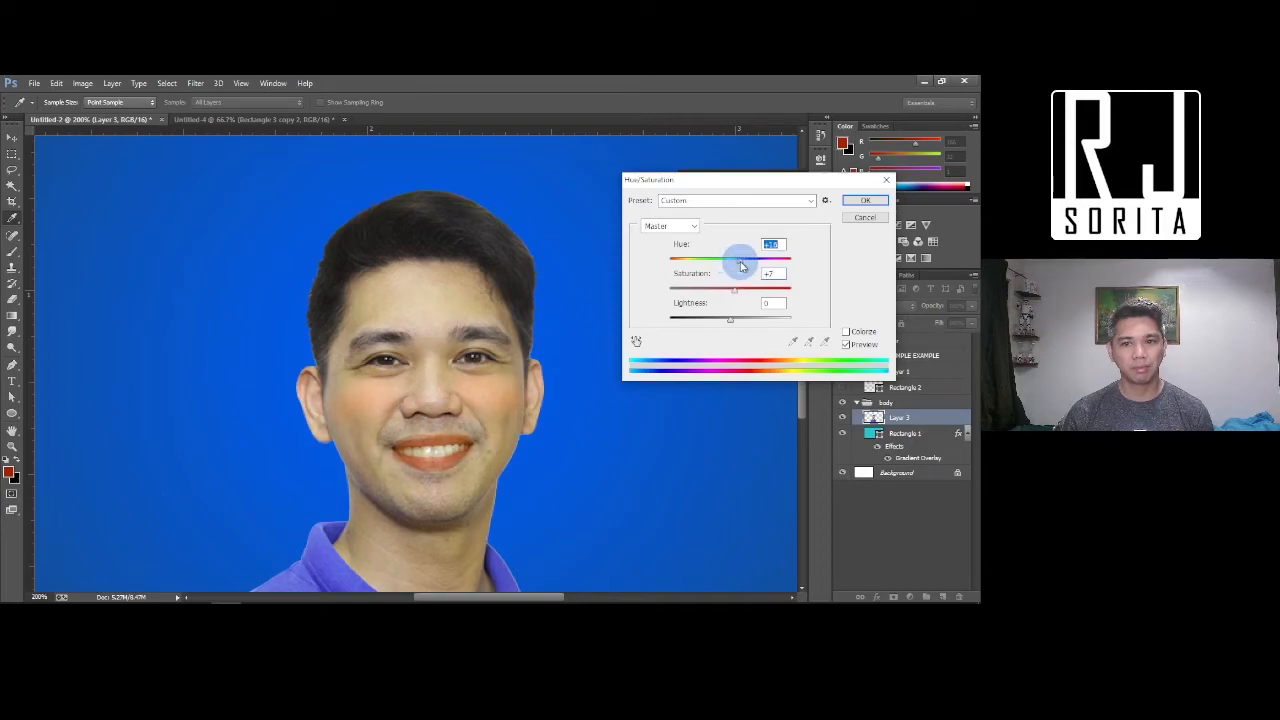
{"action": "mouse_move", "coordinate": [731, 321]}
{"action": "left_mouse_down"}
{"action": "mouse_move", "coordinate": [719, 327]}
{"action": "mouse_move", "coordinate": [743, 321]}
{"action": "left_mouse_up"}
{"action": "left_click", "coordinate": [843, 205]}
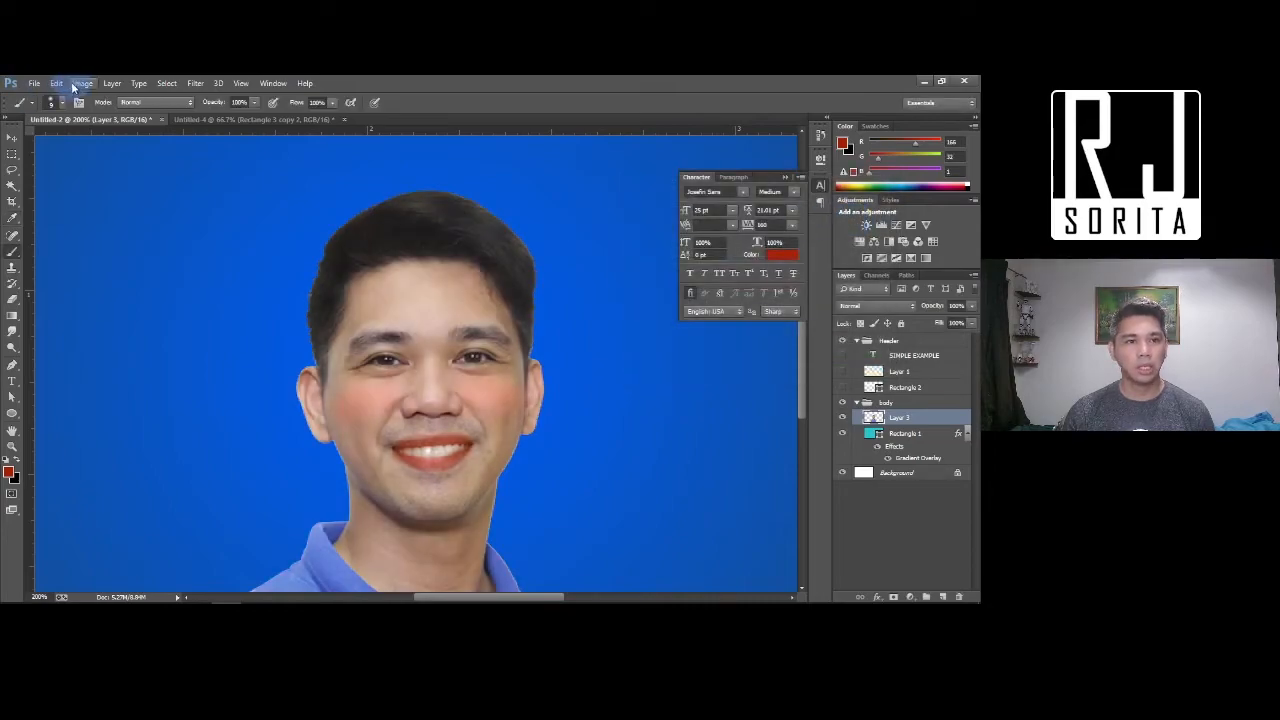
{"action": "left_click", "coordinate": [74, 86]}
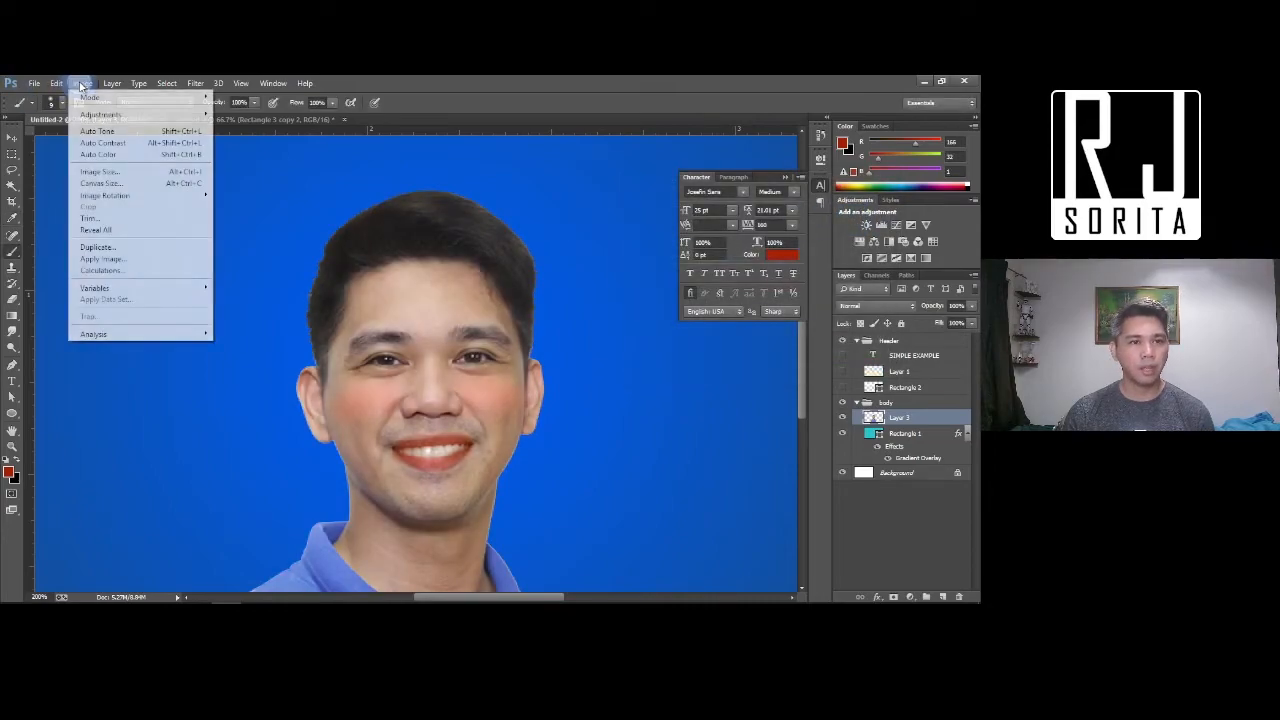
{"action": "mouse_move", "coordinate": [100, 117]}
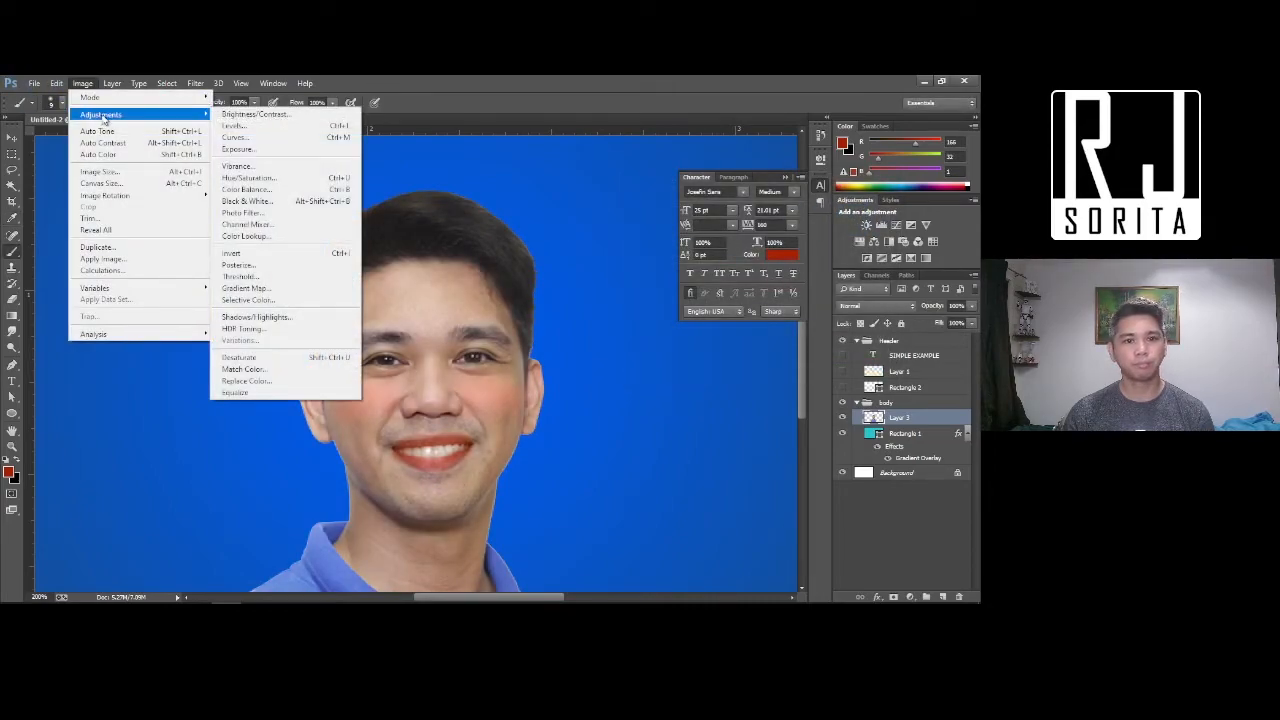
{"action": "left_click", "coordinate": [258, 137]}
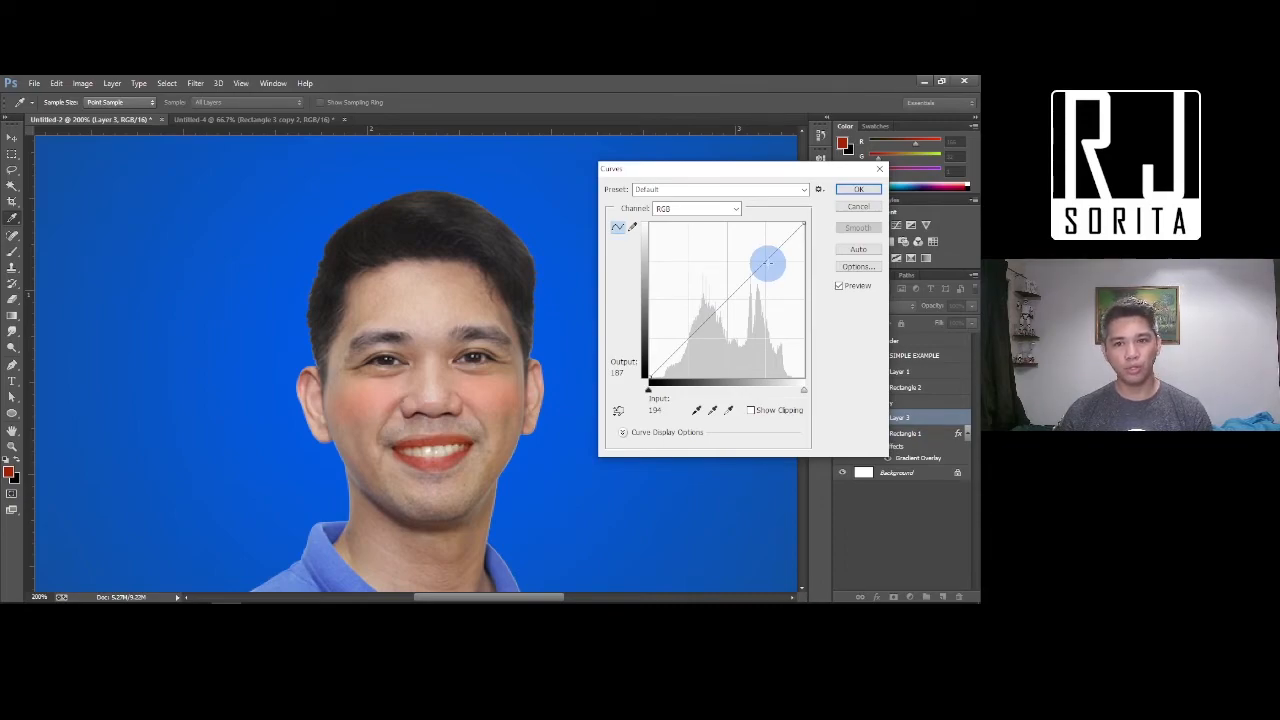
{"action": "left_click_drag", "start_coordinate": [768, 263], "coordinate": [704, 302]}
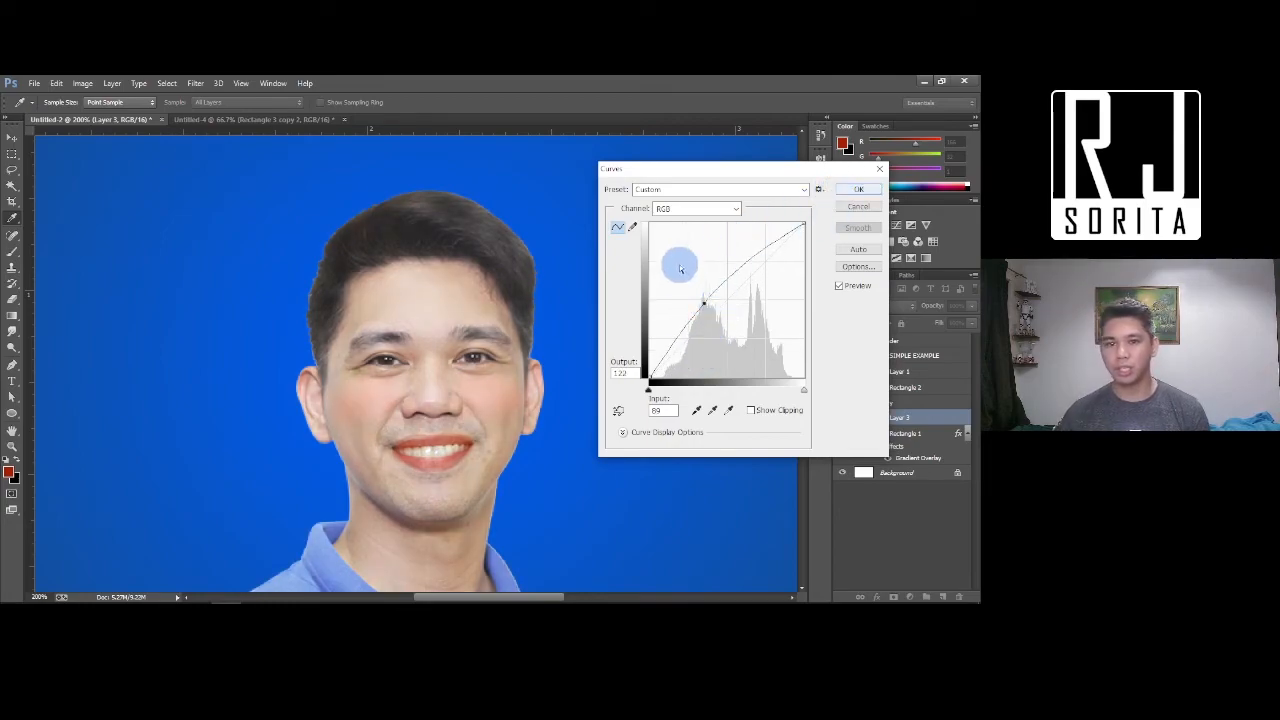
{"action": "left_click_drag", "start_coordinate": [696, 353], "coordinate": [732, 344]}
{"action": "mouse_move", "coordinate": [759, 280]}
{"action": "left_mouse_down"}
{"action": "mouse_move", "coordinate": [746, 272]}
{"action": "mouse_move", "coordinate": [765, 273]}
{"action": "left_mouse_up"}
{"action": "left_click_drag", "start_coordinate": [729, 320], "coordinate": [695, 314]}
{"action": "left_click_drag", "start_coordinate": [715, 365], "coordinate": [734, 297]}
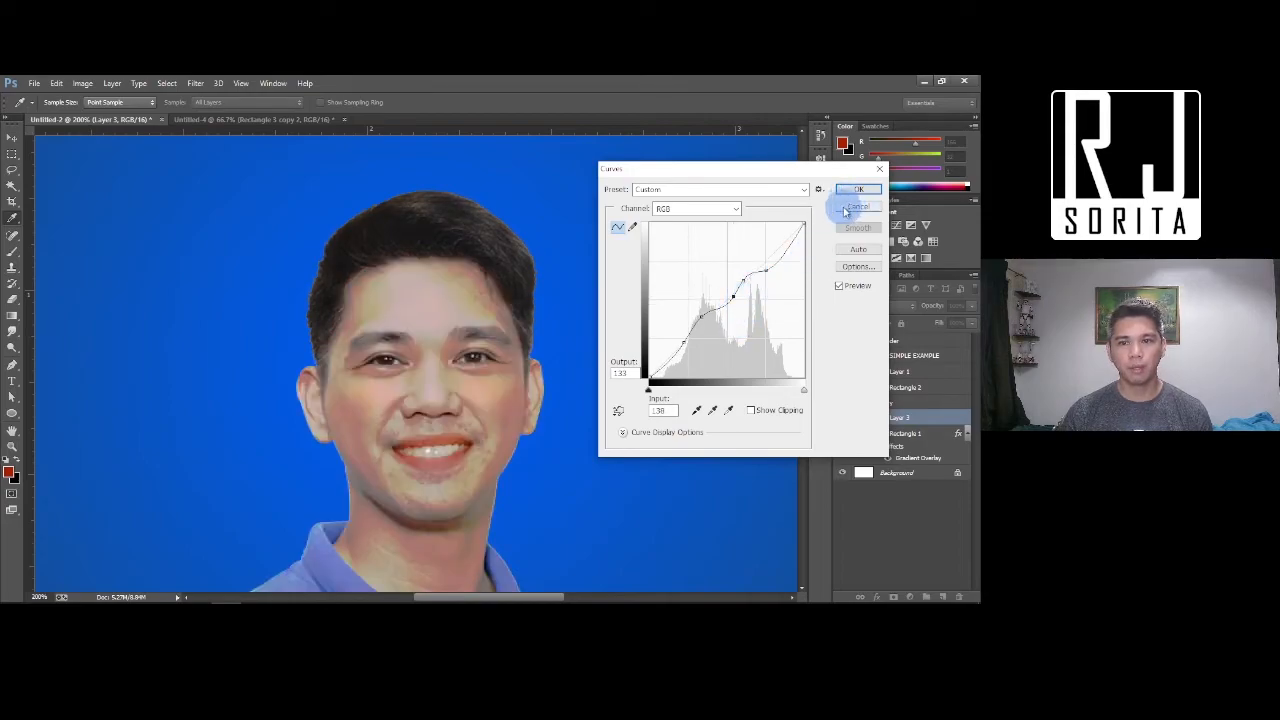
{"action": "left_click", "coordinate": [749, 281]}
{"action": "left_click_drag", "start_coordinate": [764, 271], "coordinate": [759, 263]}
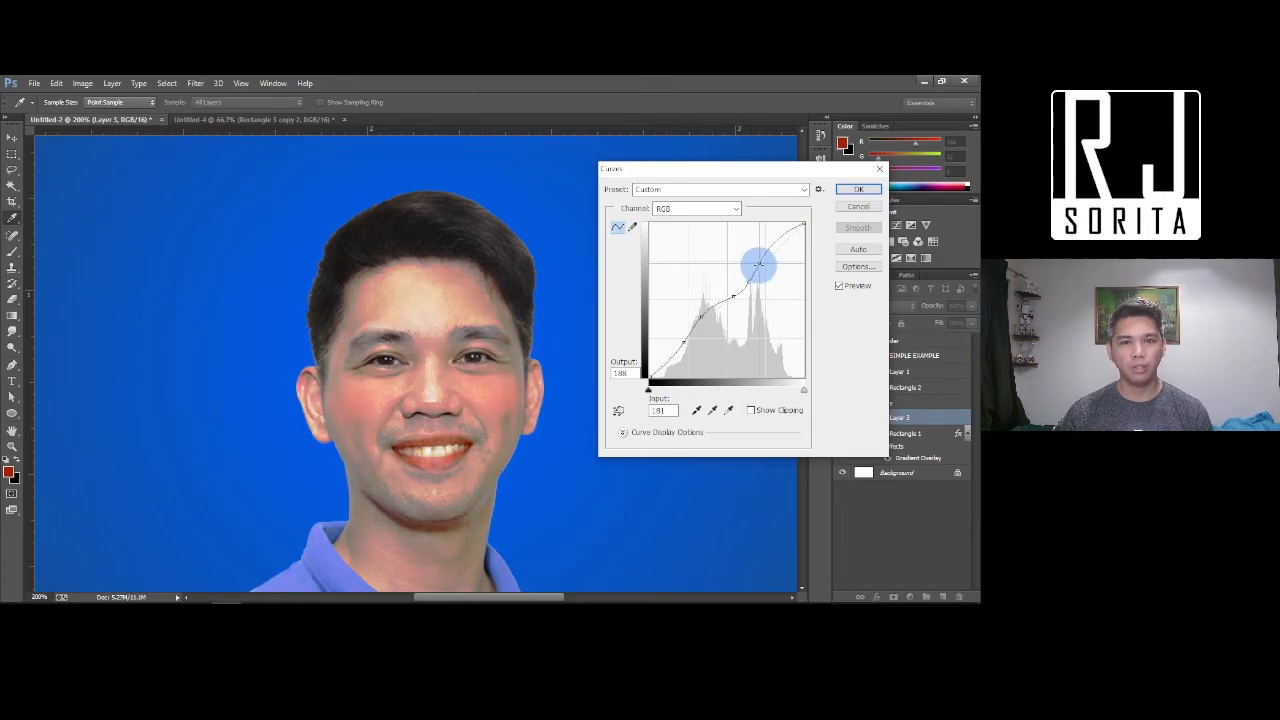
{"action": "left_click", "coordinate": [858, 190]}
{"action": "left_click", "coordinate": [82, 83]}
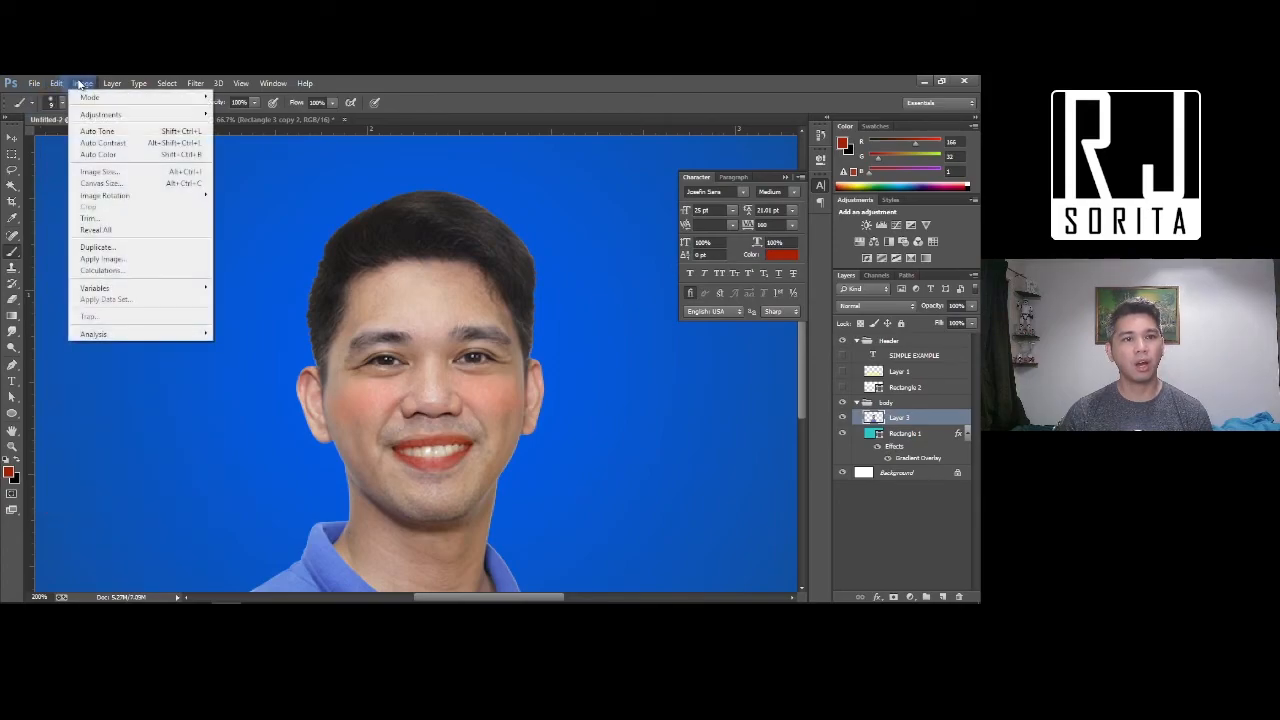
Desaturate the portrait to grayscale and boost its contrast with a Curves adjustment
{"action": "mouse_move", "coordinate": [88, 114]}
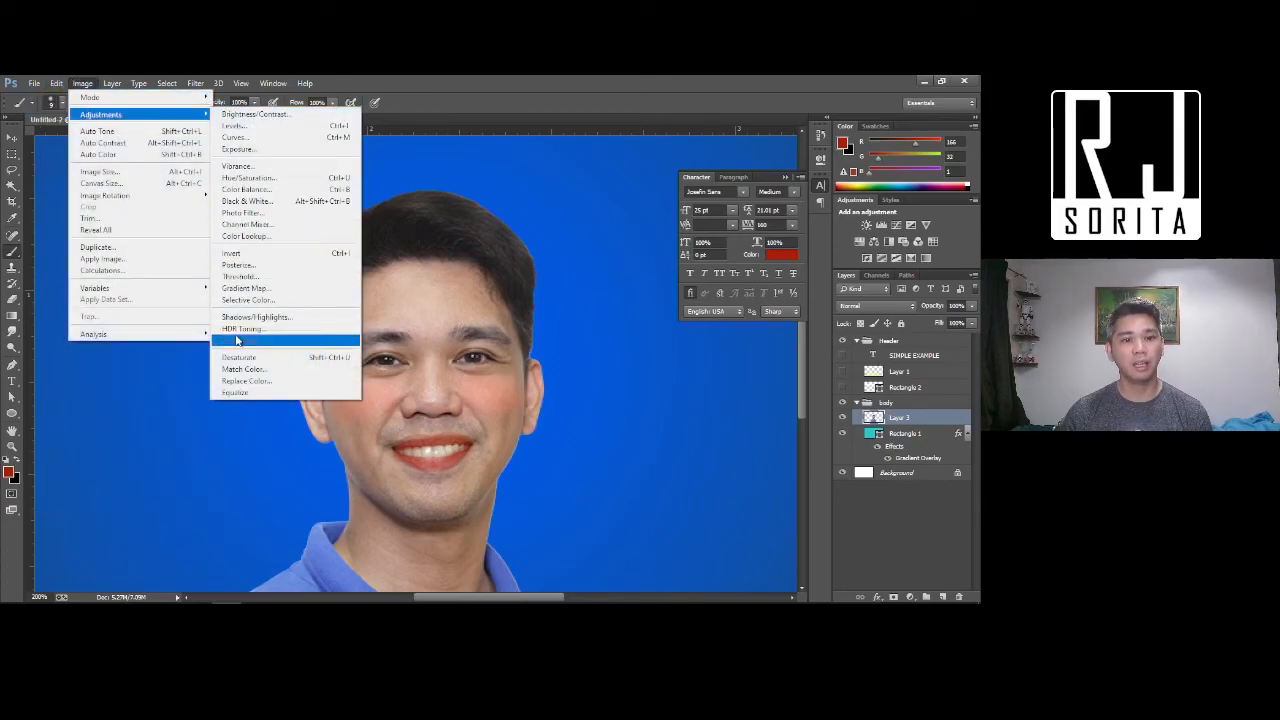
{"action": "left_click", "coordinate": [238, 358]}
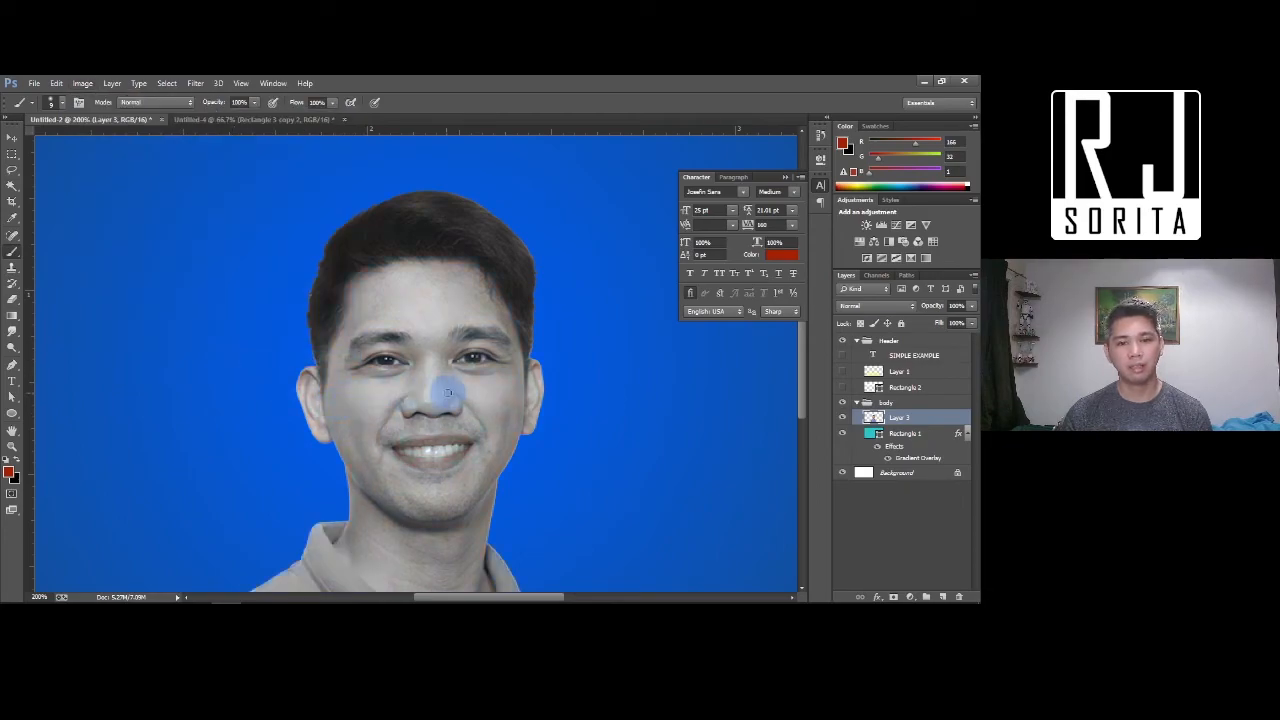
{"action": "left_click", "coordinate": [82, 83]}
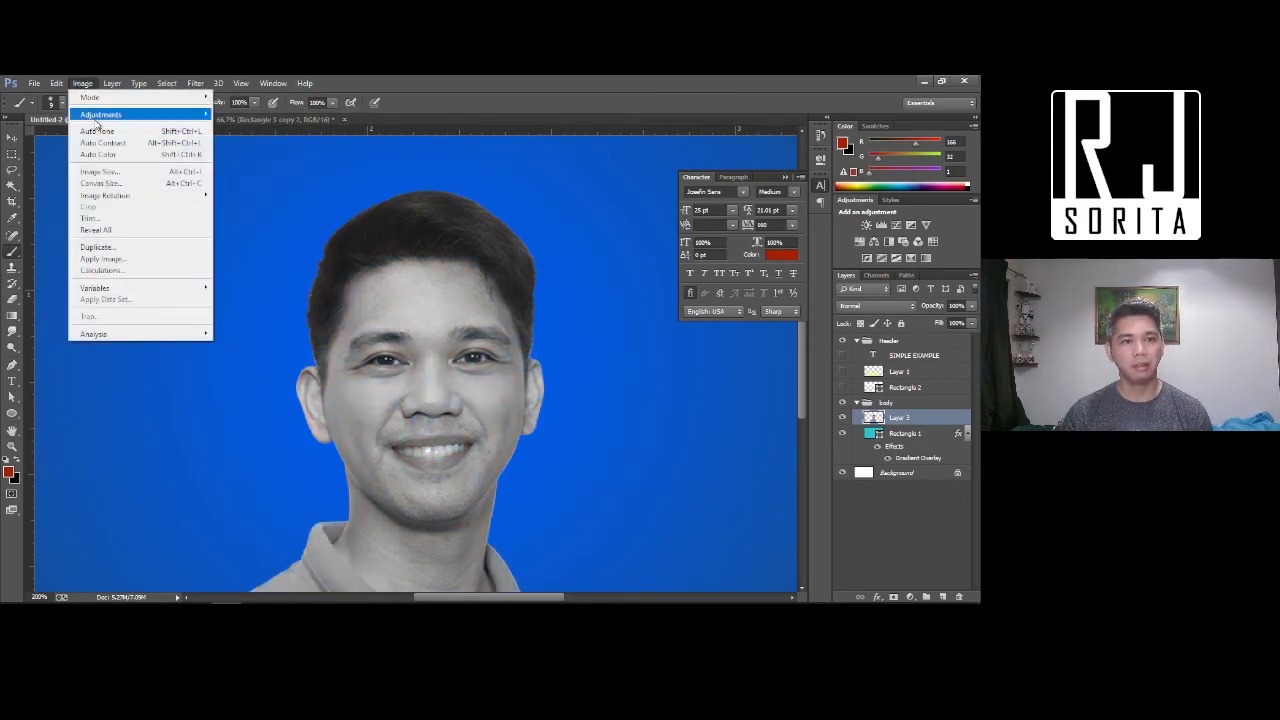
{"action": "mouse_move", "coordinate": [100, 114]}
{"action": "left_click", "coordinate": [270, 137]}
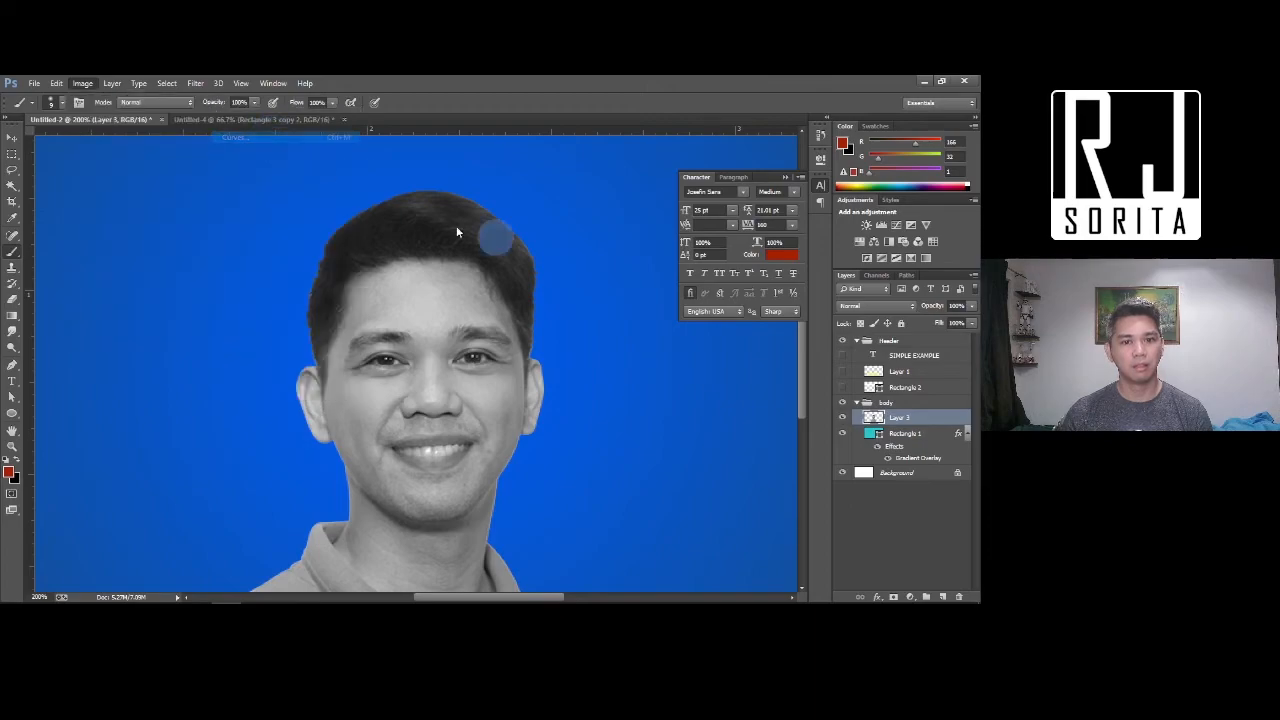
{"action": "left_click_drag", "start_coordinate": [692, 308], "coordinate": [731, 292]}
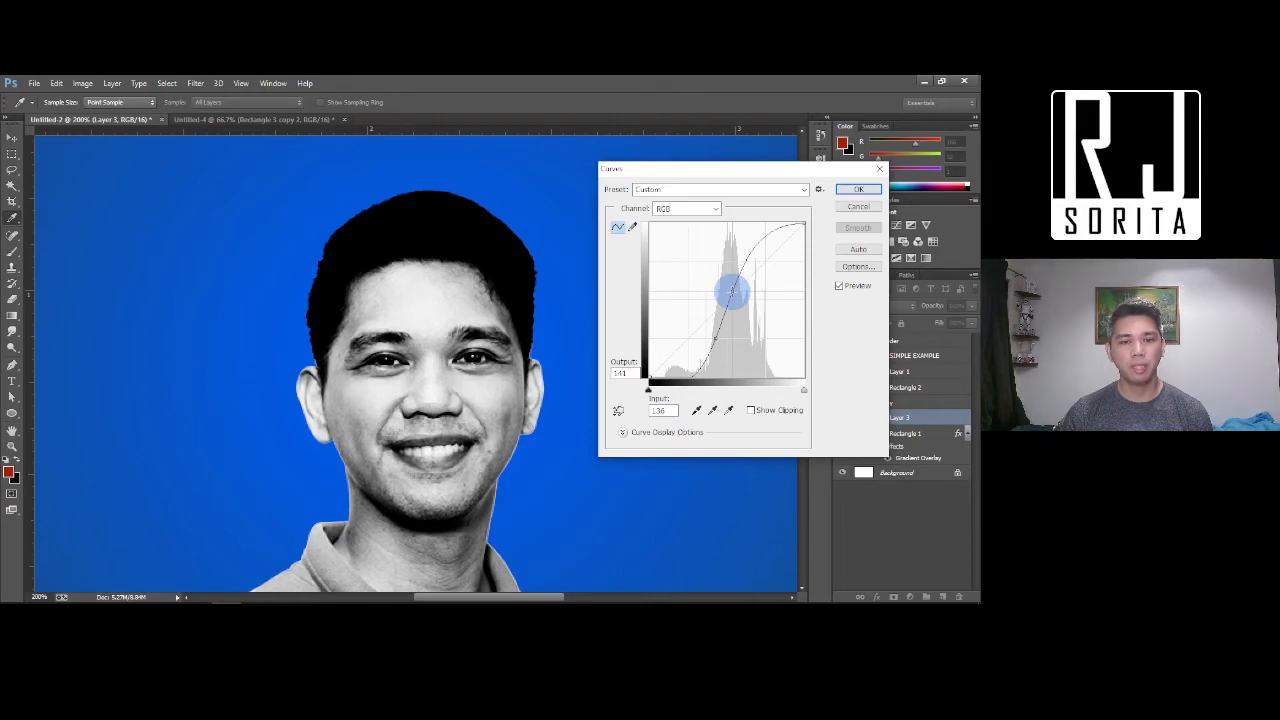
{"action": "left_click_drag", "start_coordinate": [731, 290], "coordinate": [730, 295]}
{"action": "left_click", "coordinate": [856, 188]}
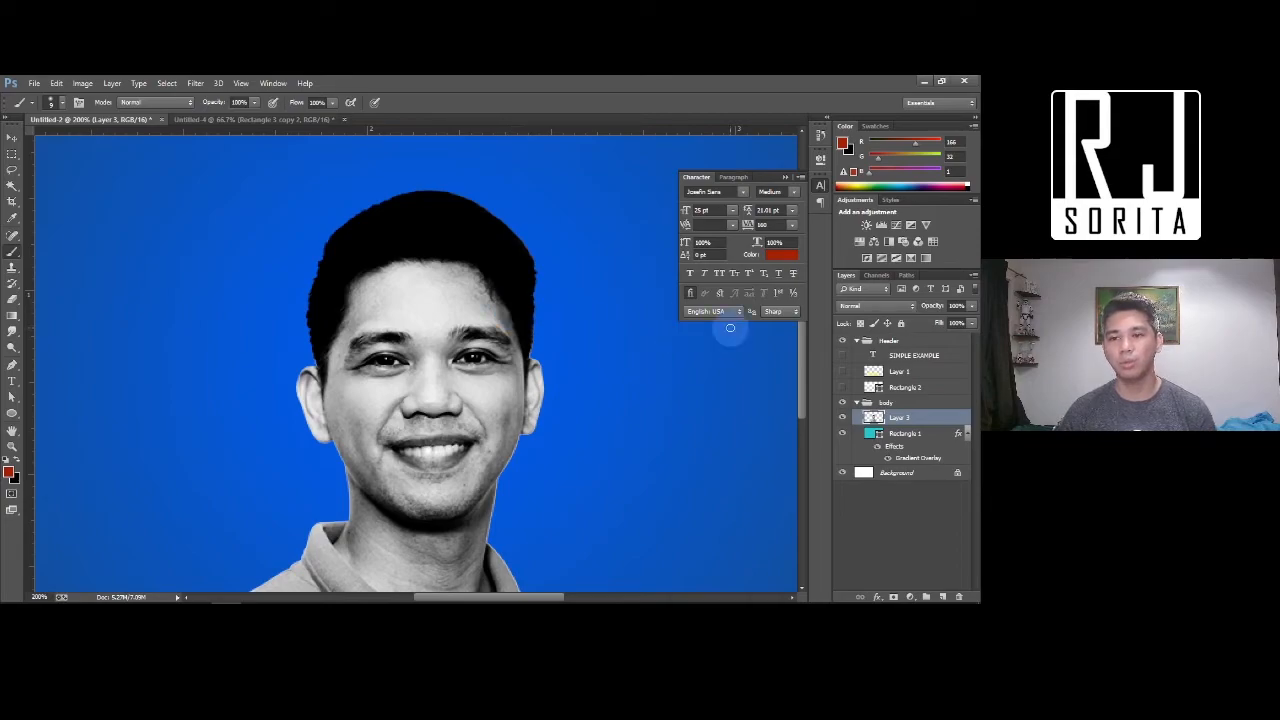
Delete the Header group and the blue gradient Rectangle 1 layer
{"action": "left_click", "coordinate": [904, 345]}
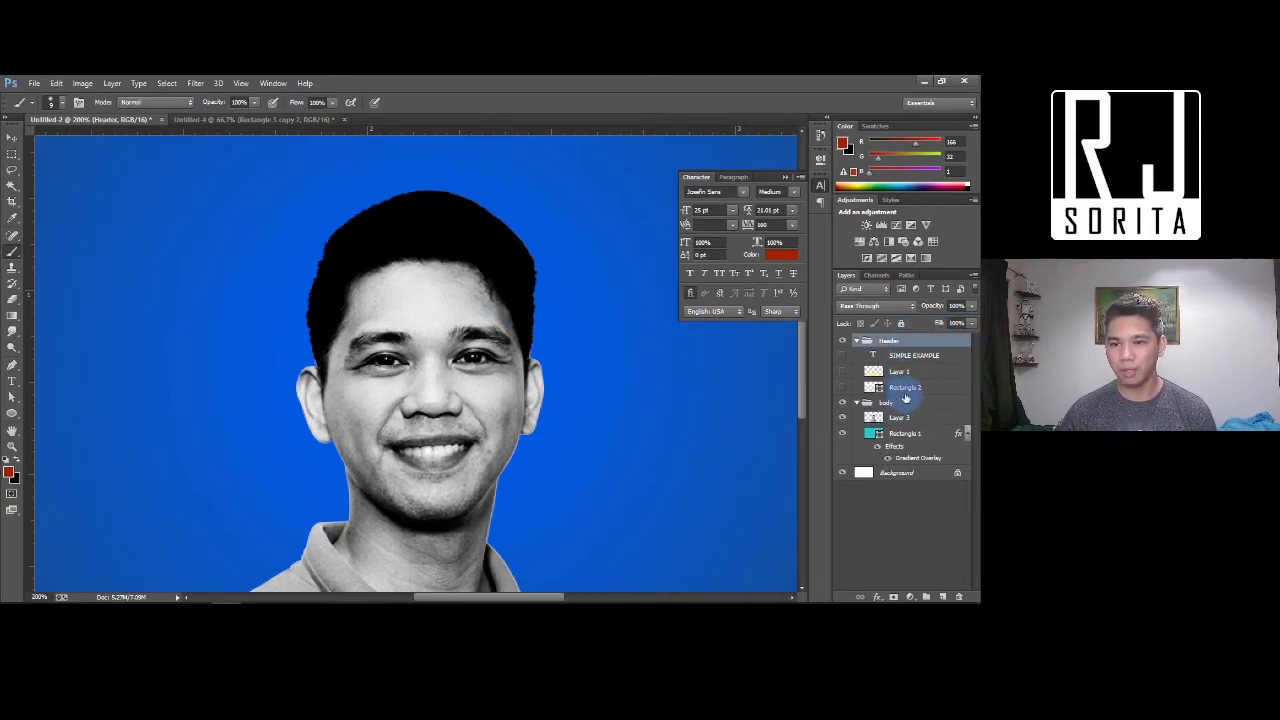
{"action": "left_click", "coordinate": [908, 388], "text": "shift"}
{"action": "key", "text": "Delete"}
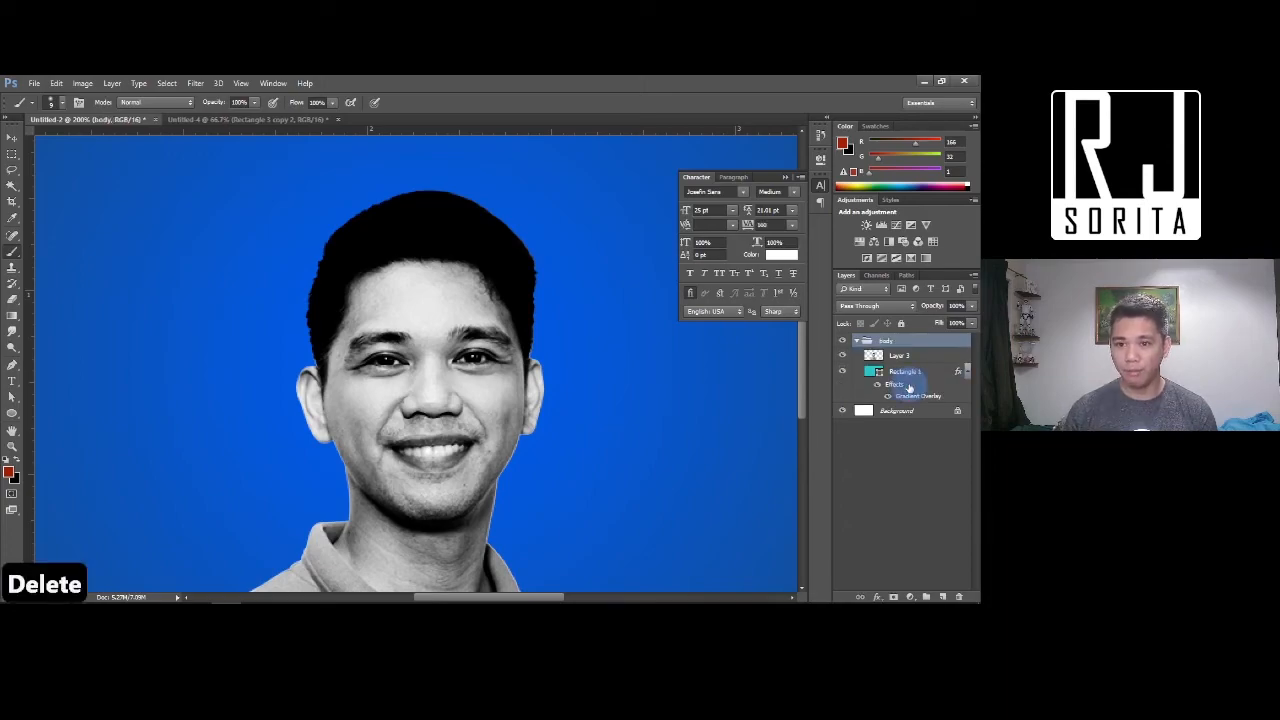
{"action": "left_click", "coordinate": [916, 374]}
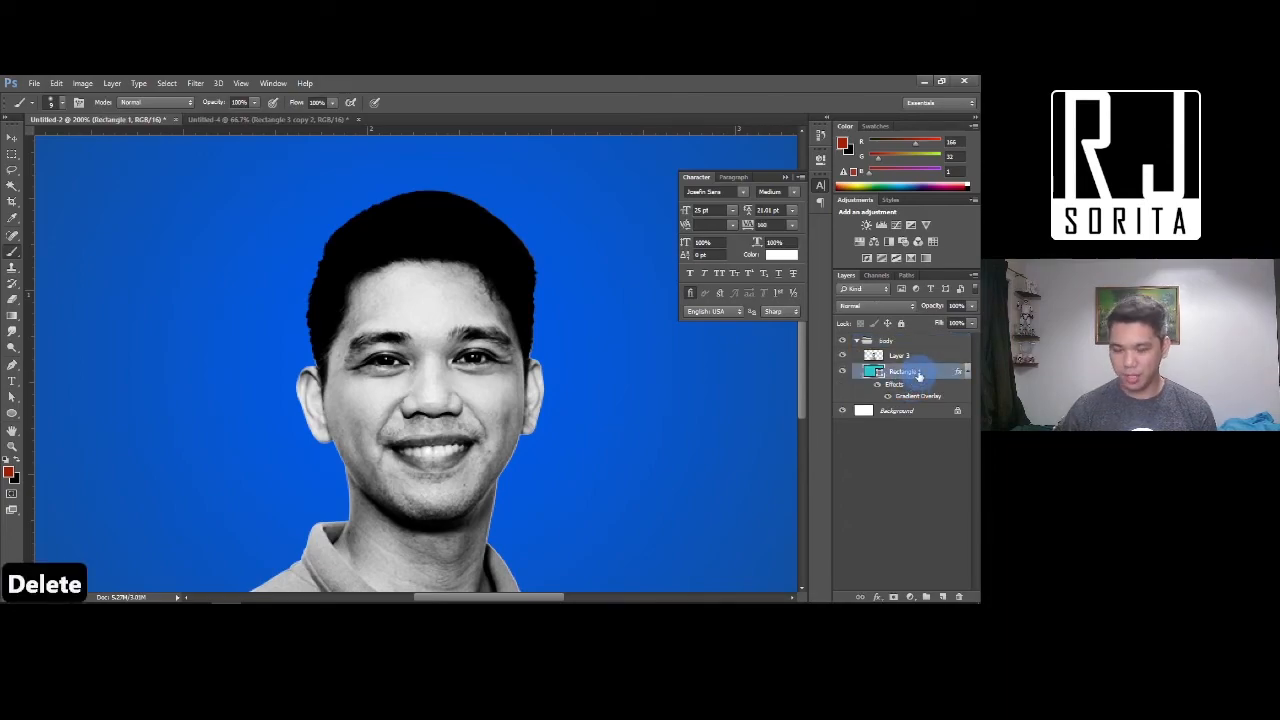
{"action": "key", "text": "Delete"}
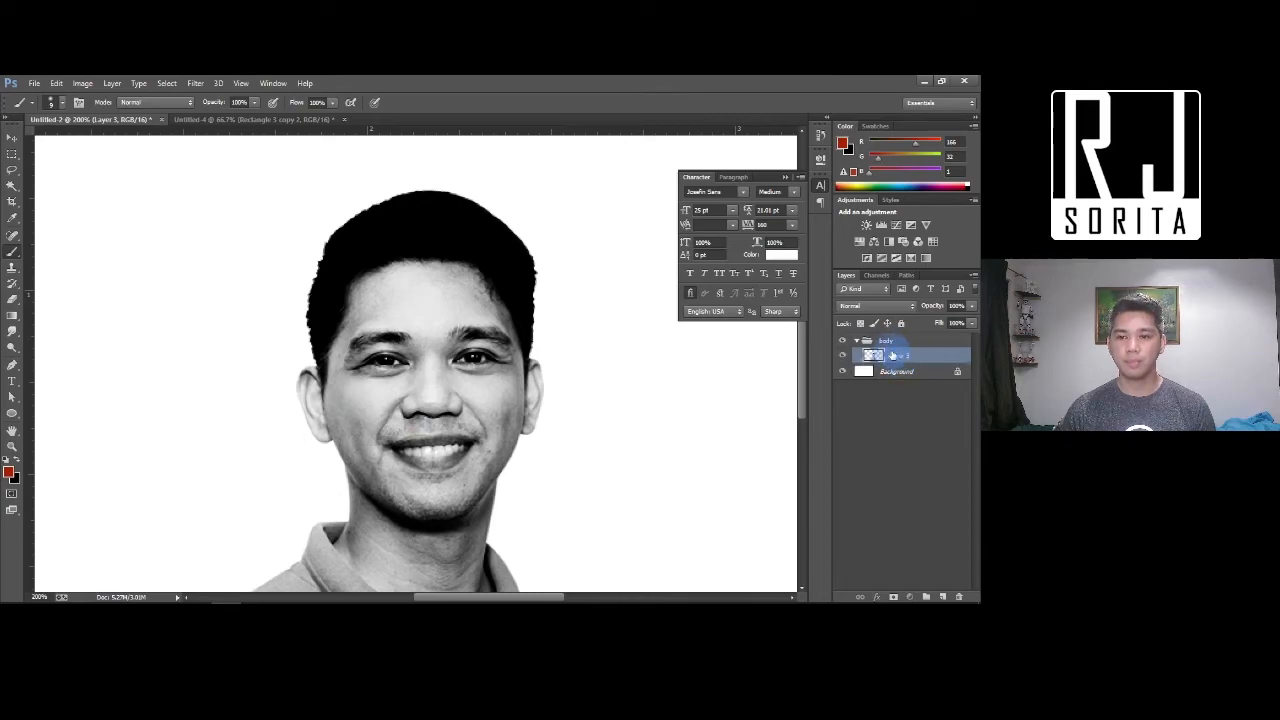
Pull the portrait out of the body group, delete the group, and rename the portrait 'Base'
{"action": "key", "text": "Delete"}
{"action": "key", "text": "Delete"}
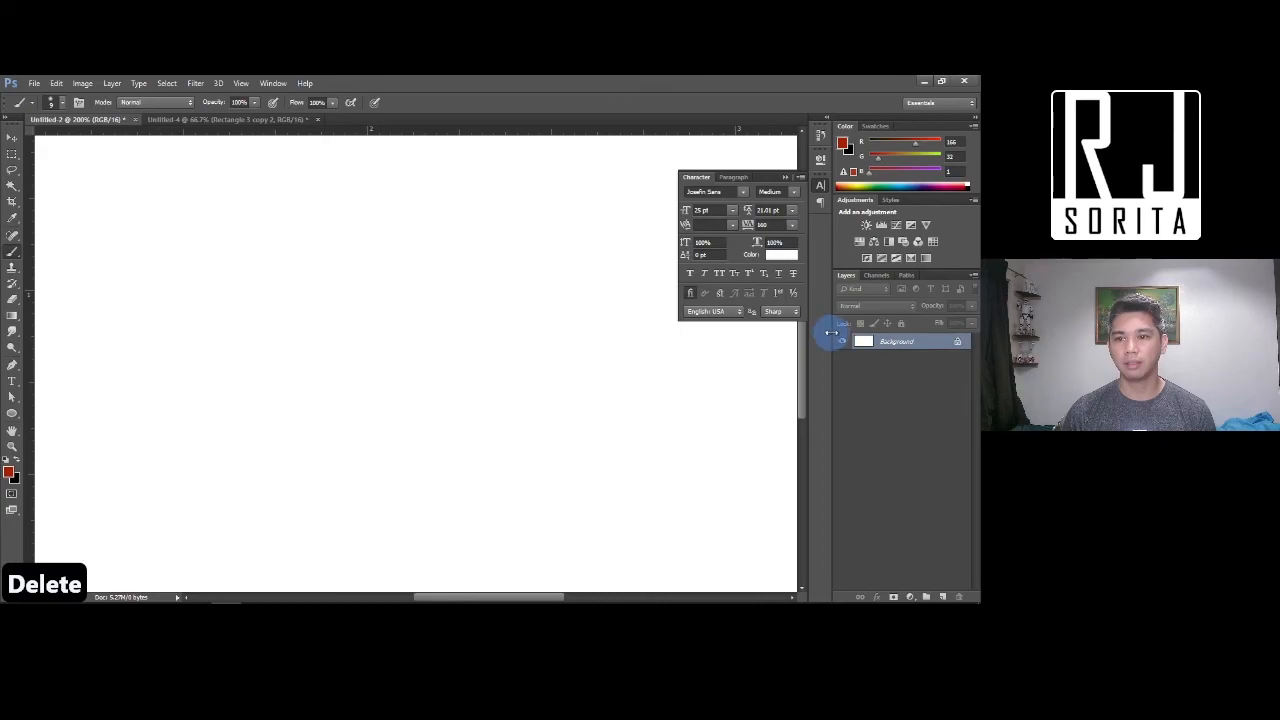
{"action": "key", "text": "ctrl+z"}
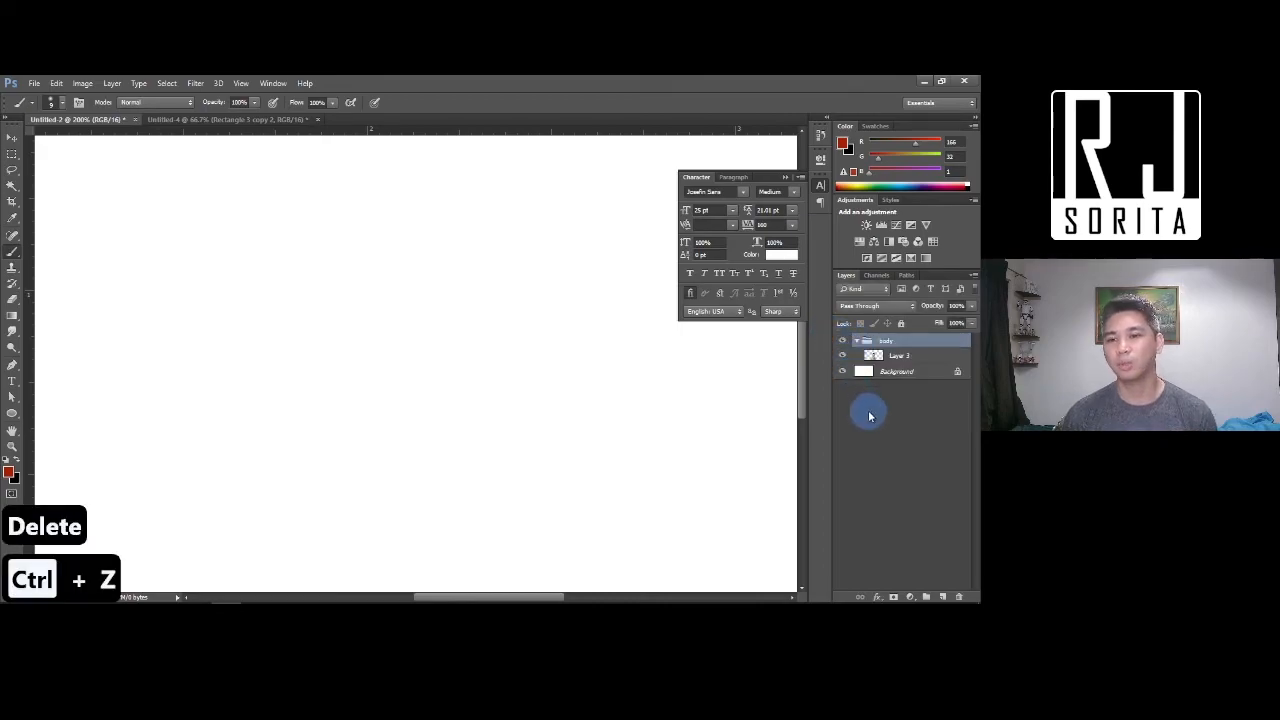
{"action": "left_click_drag", "start_coordinate": [892, 340], "coordinate": [909, 367]}
{"action": "key", "text": "Delete"}
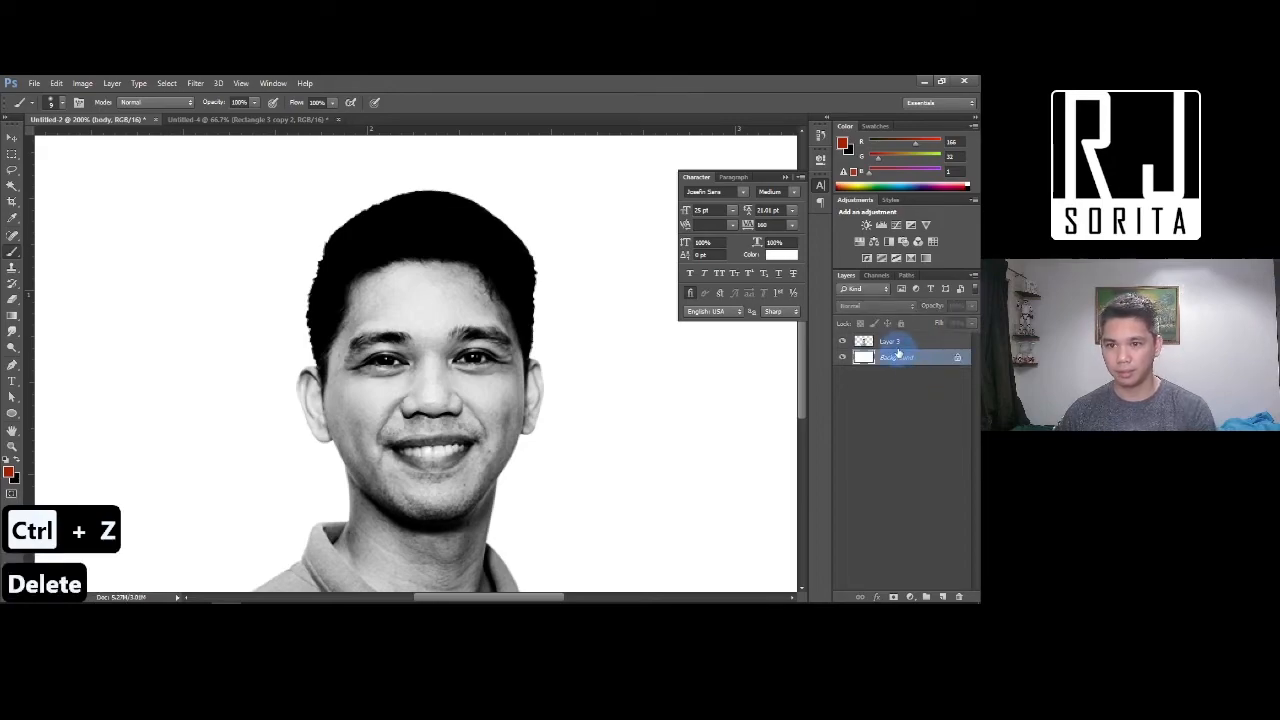
{"action": "double_click", "coordinate": [889, 341]}
{"action": "type", "text": "Base"}
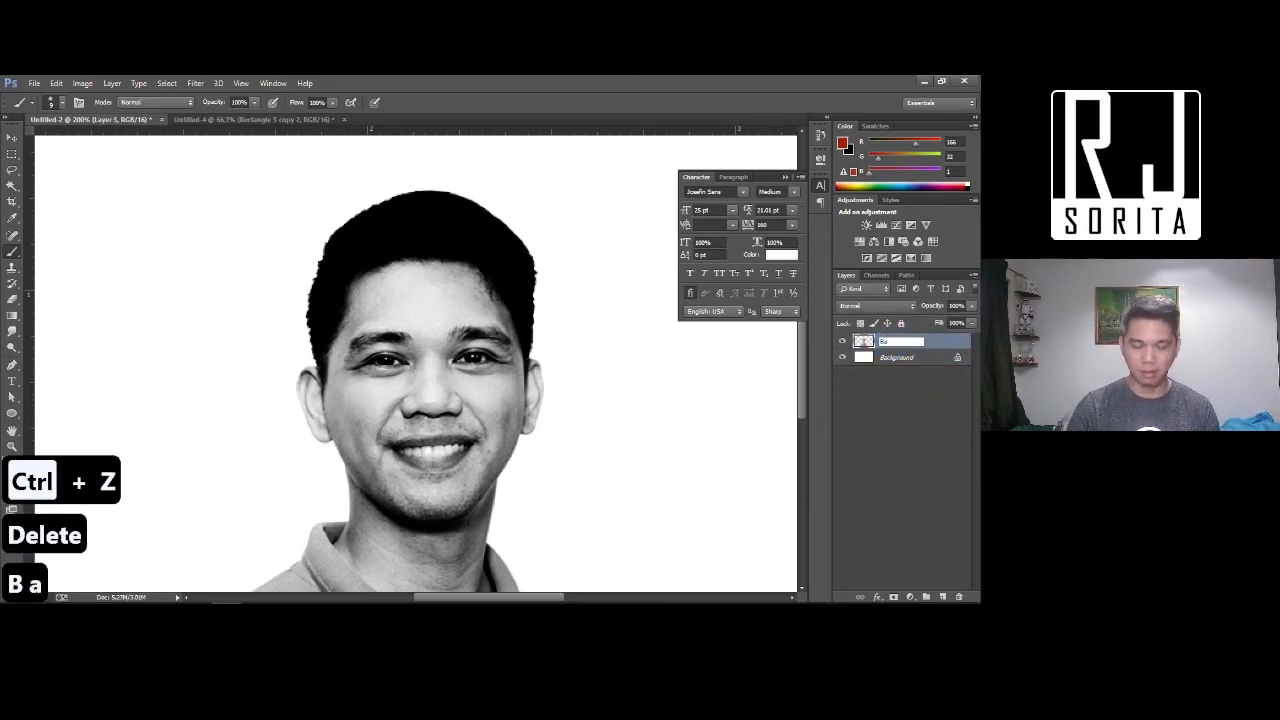
{"action": "key", "text": "Return"}
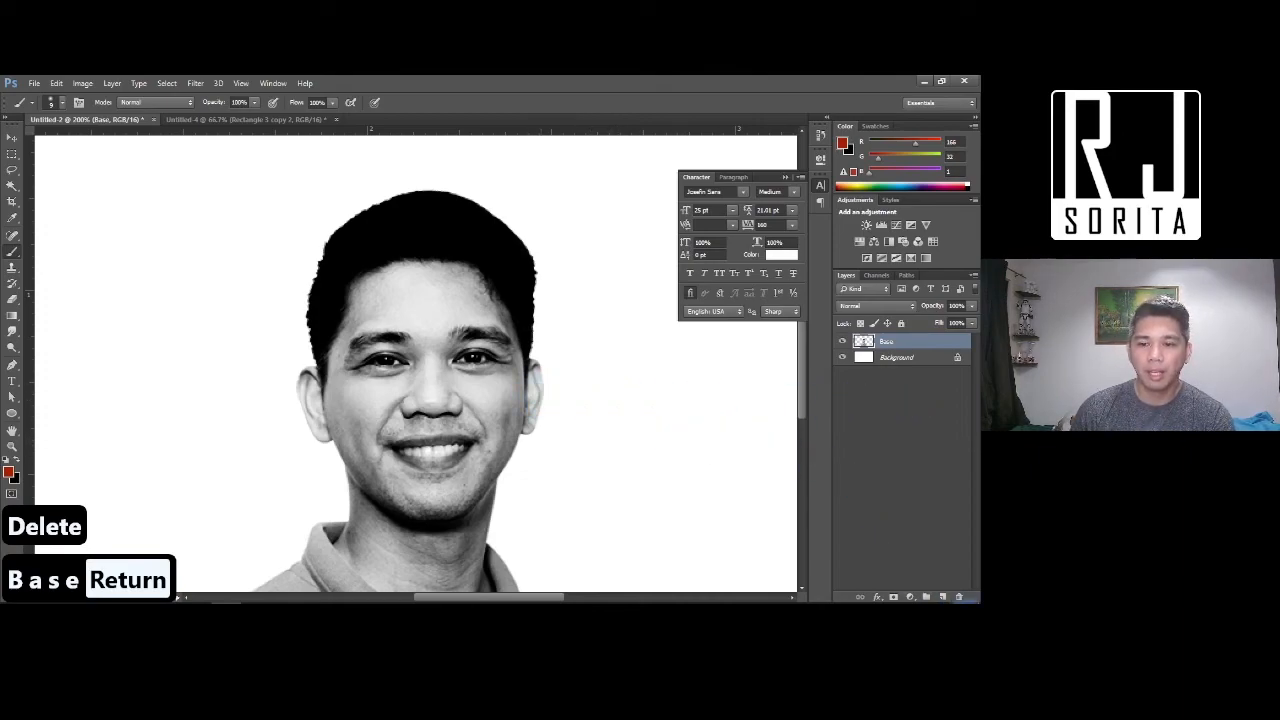
On a new layer, pick the Ellipse Tool and a light pink skin-tone foreground
{"action": "left_click", "coordinate": [943, 597]}
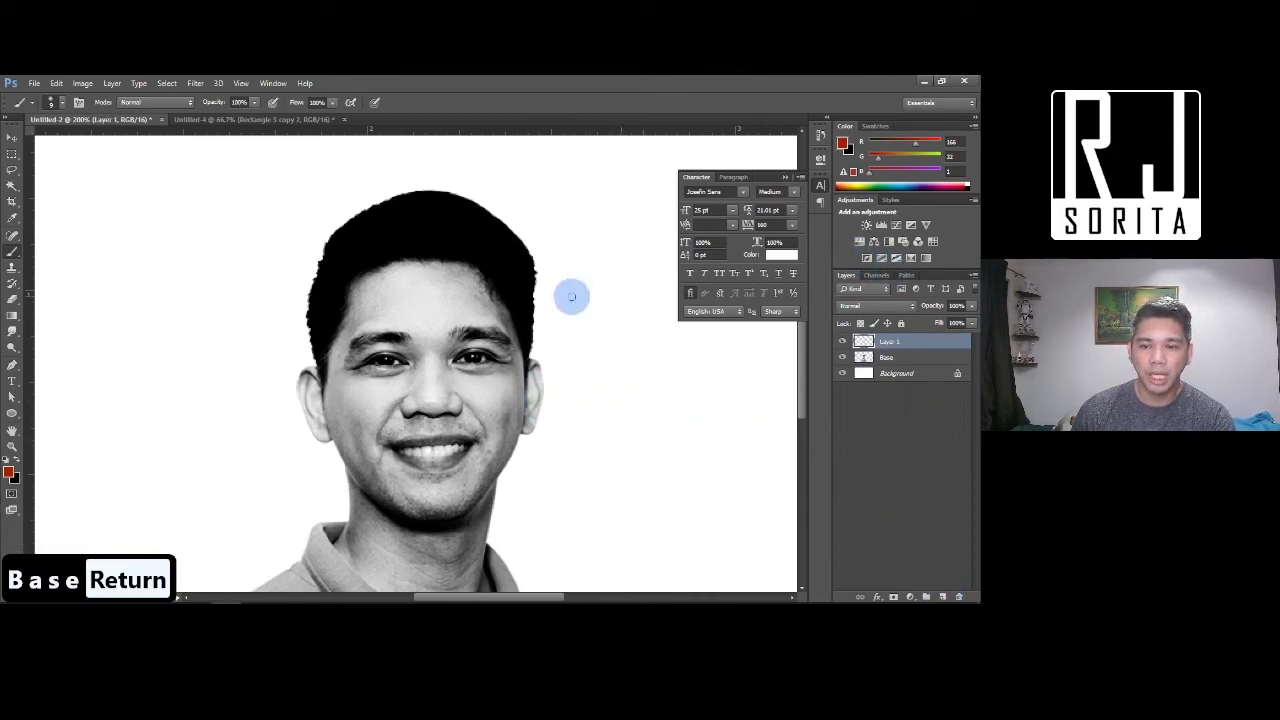
{"action": "left_click", "coordinate": [11, 413]}
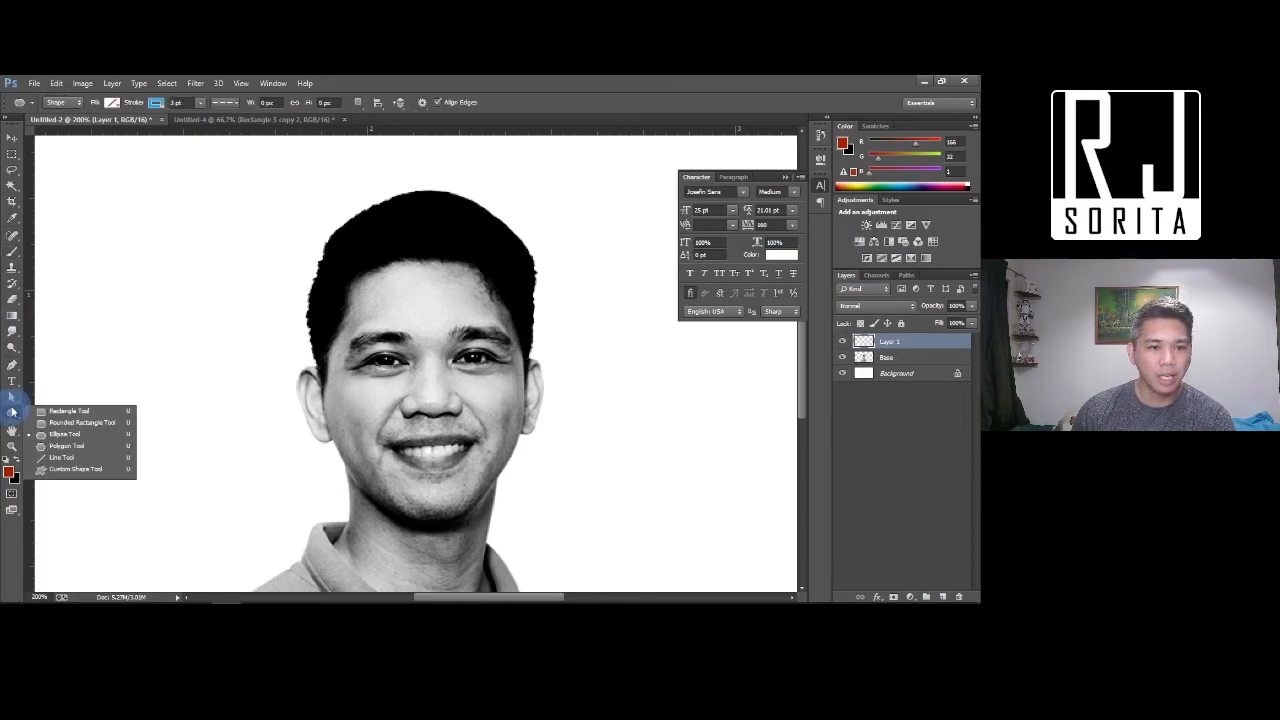
{"action": "left_click", "coordinate": [64, 434]}
{"action": "left_click", "coordinate": [9, 475]}
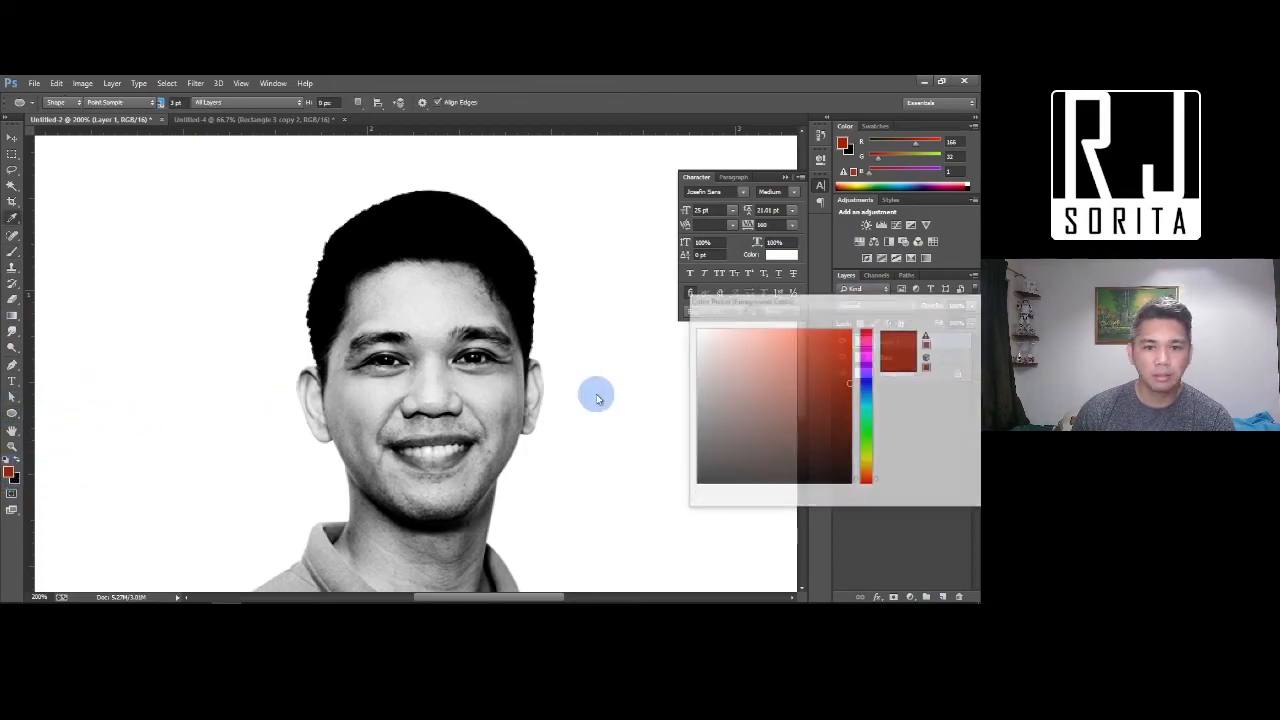
{"action": "left_click", "coordinate": [724, 348]}
{"action": "left_click", "coordinate": [822, 397]}
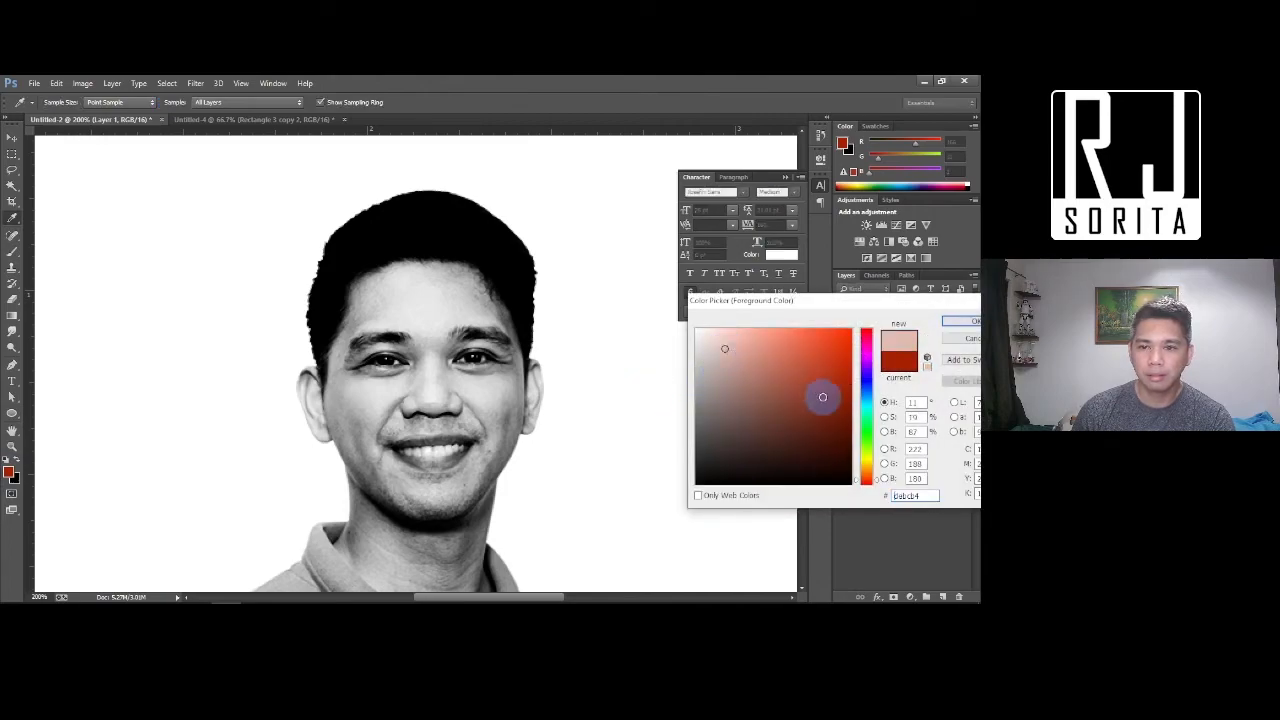
{"action": "left_click", "coordinate": [952, 321]}
Draw an oval over the face down to the chin, filled with skin tone and no stroke
{"action": "mouse_move", "coordinate": [340, 274]}
{"action": "left_mouse_down"}
{"action": "mouse_move", "coordinate": [457, 451]}
{"action": "mouse_move", "coordinate": [524, 518]}
{"action": "left_mouse_up"}
{"action": "left_click", "coordinate": [113, 103]}
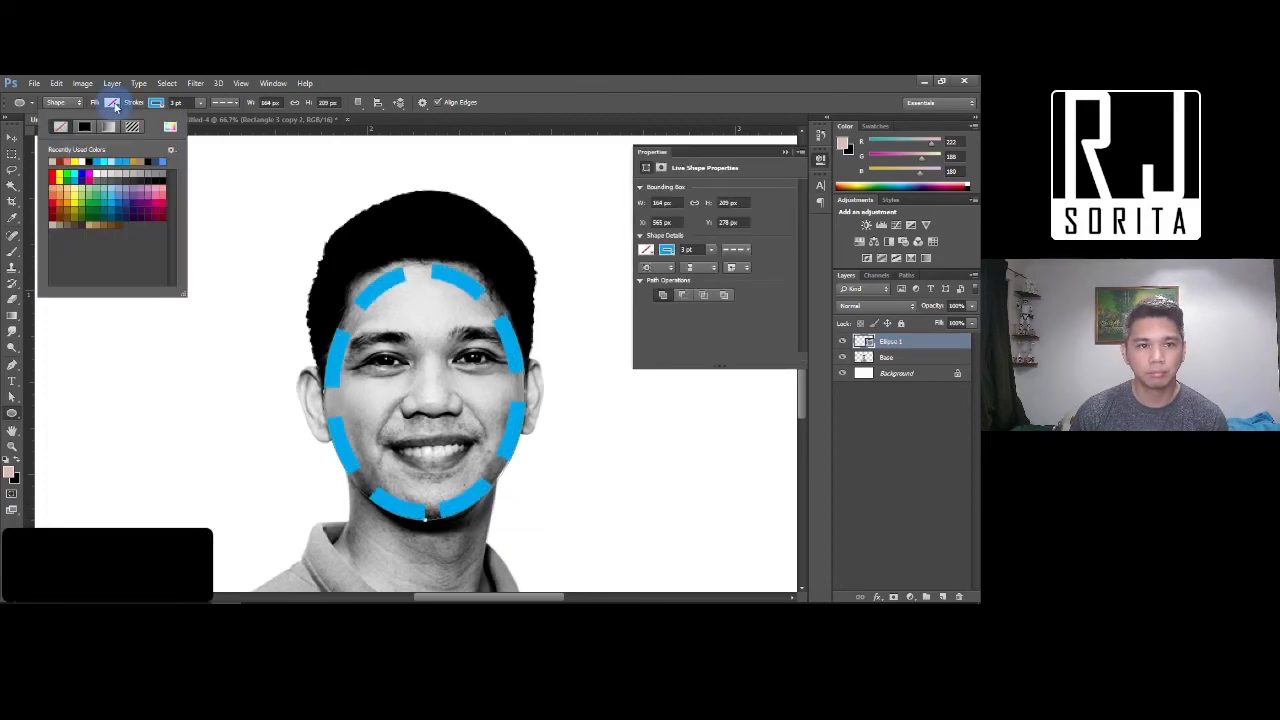
{"action": "left_click", "coordinate": [52, 162]}
{"action": "left_click", "coordinate": [157, 103]}
{"action": "left_click", "coordinate": [105, 127]}
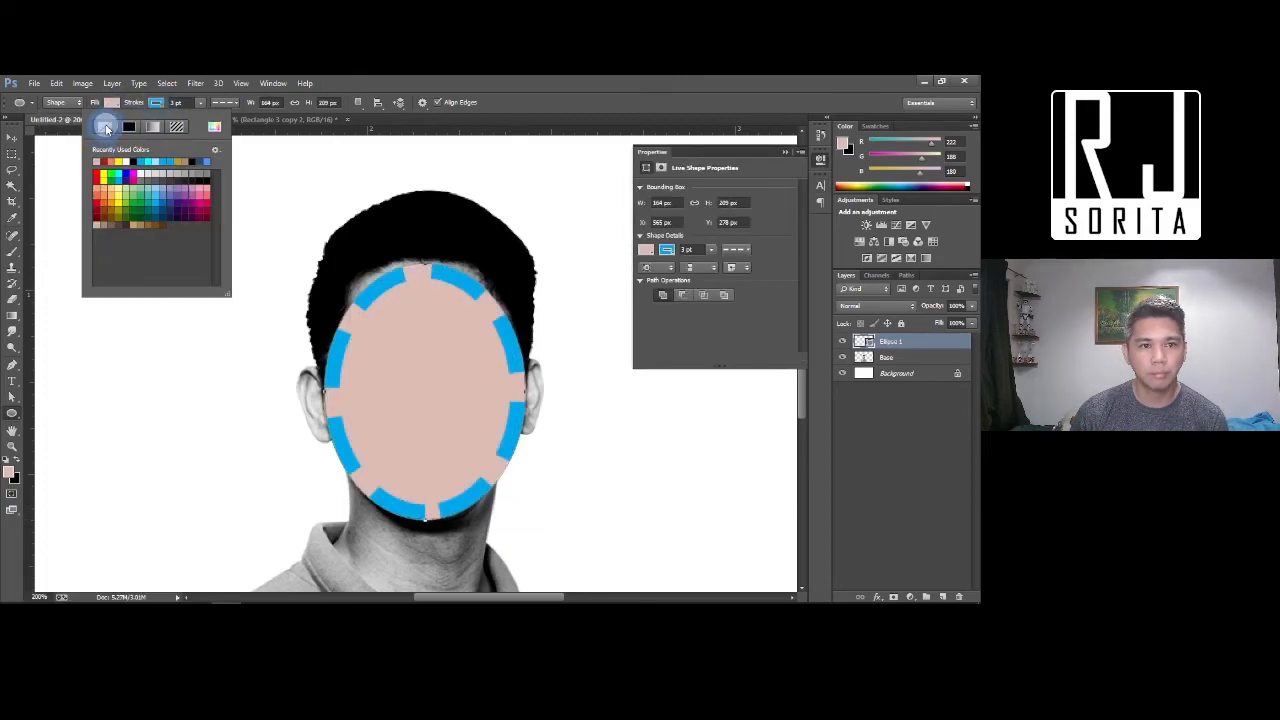
{"action": "left_click", "coordinate": [11, 138]}
{"action": "left_click", "coordinate": [787, 152]}
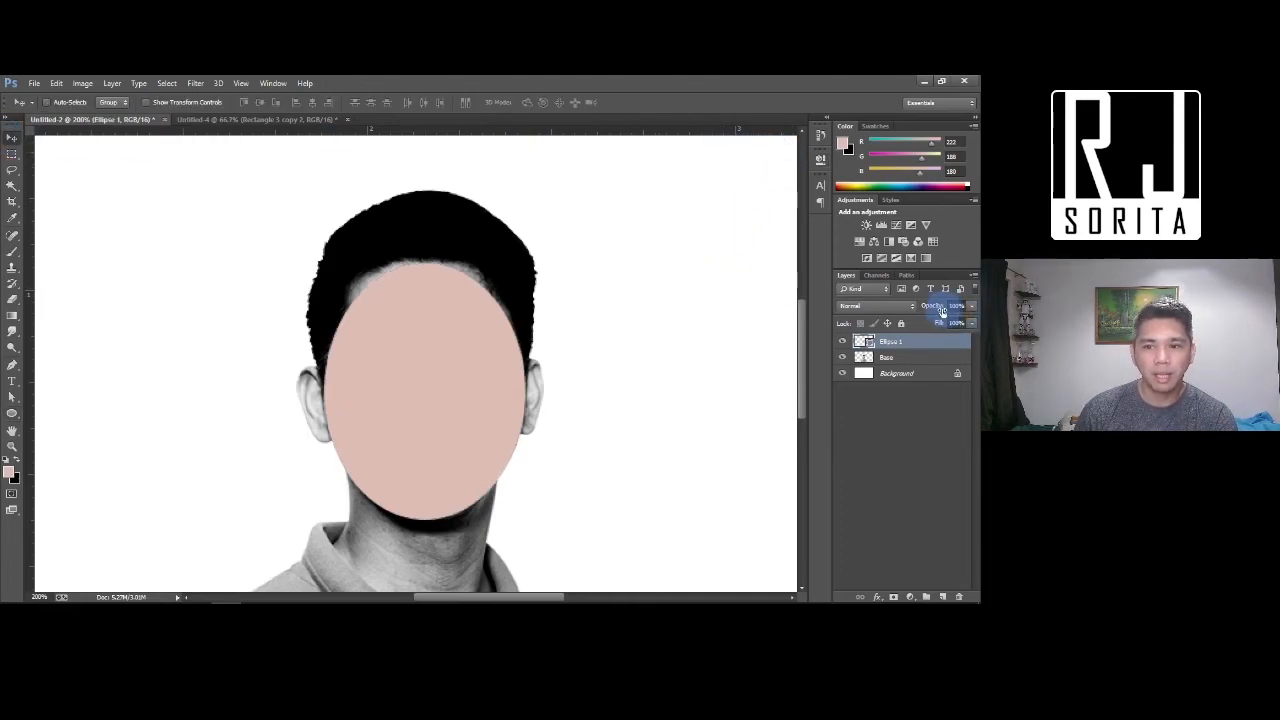
Lower Ellipse 1's opacity to 60% so the face shows through
{"action": "left_click_drag", "start_coordinate": [938, 310], "coordinate": [915, 312]}
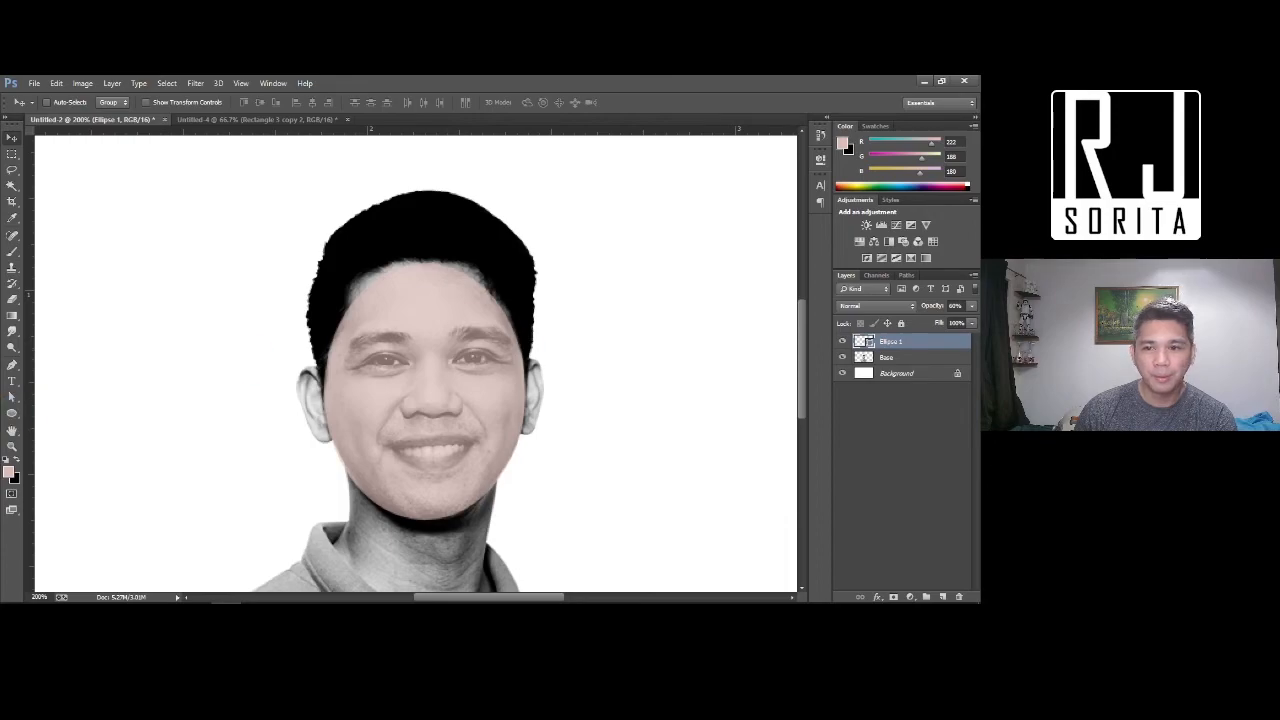
Set up a small black brush on a new layer above the oval
{"action": "left_click", "coordinate": [942, 596]}
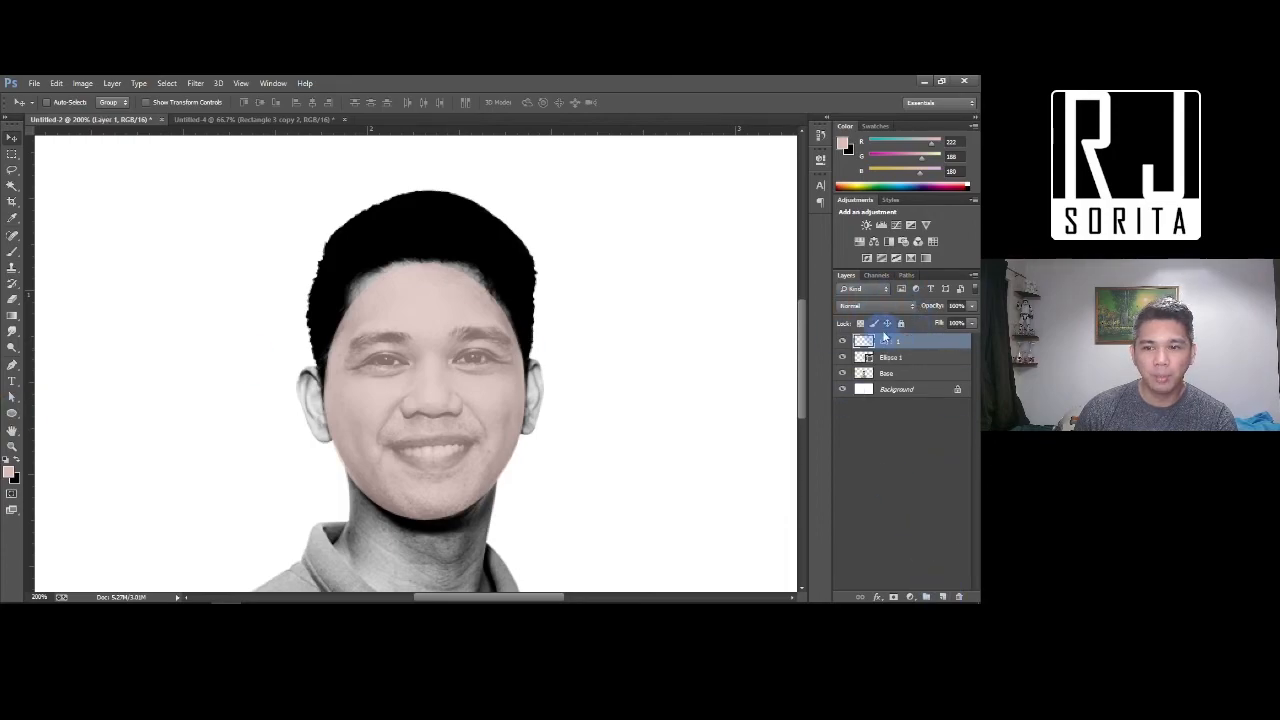
{"action": "key", "text": "b"}
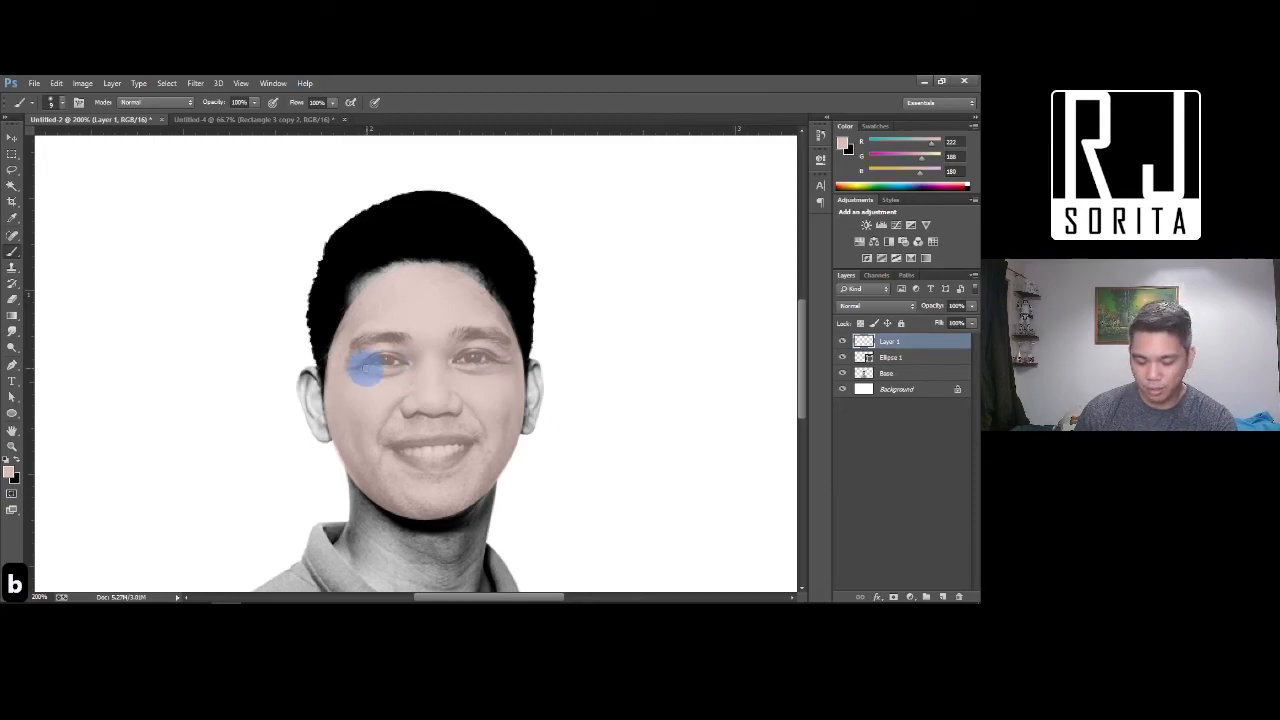
{"action": "key", "text": "bracketleft"}
{"action": "key", "text": "bracketleft"}
{"action": "key", "text": "bracketleft"}
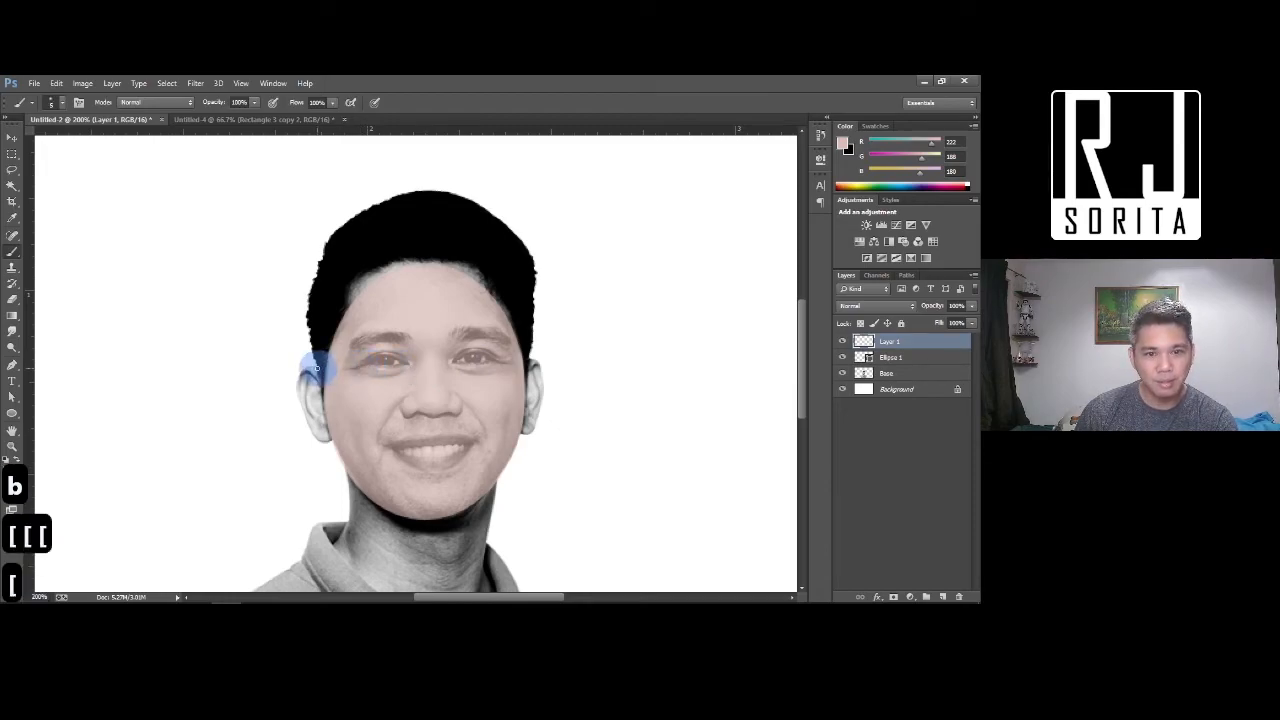
{"action": "key", "text": "bracketleft"}
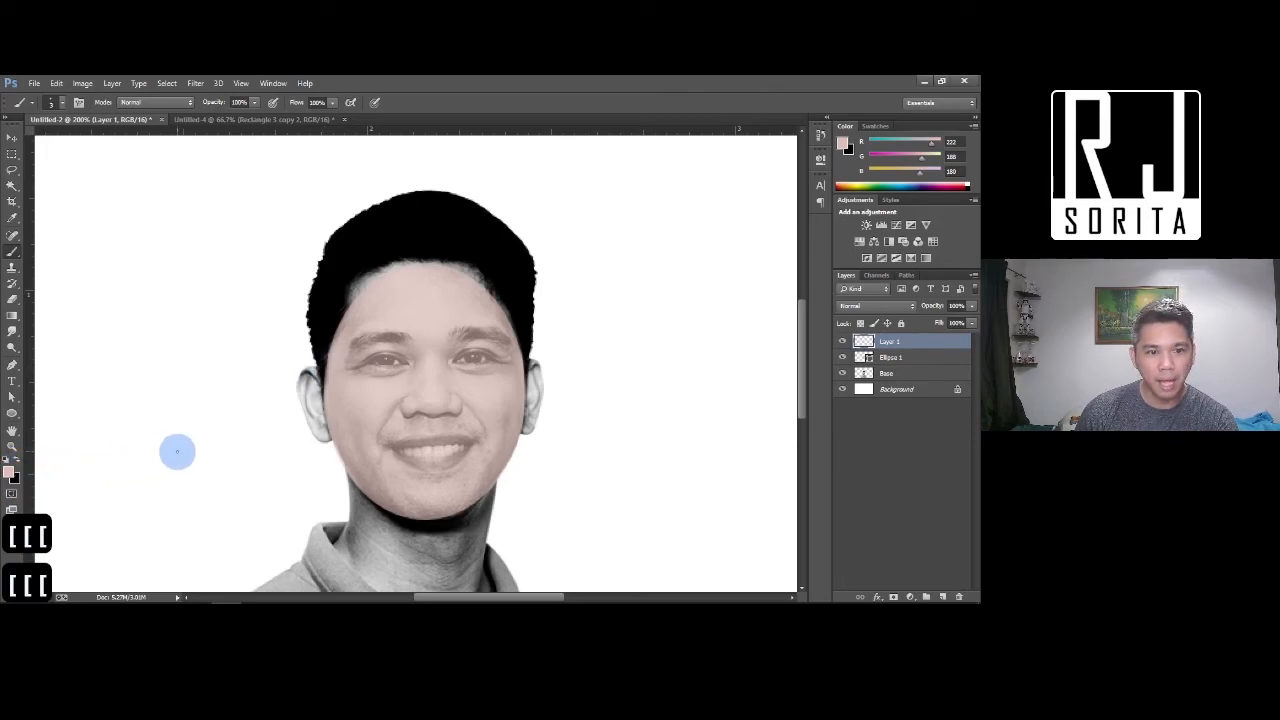
{"action": "key", "text": "d"}
Trace black outlines of both eyes, the nose, a smile line and both lips
{"action": "mouse_move", "coordinate": [349, 363]}
{"action": "left_mouse_down"}
{"action": "mouse_move", "coordinate": [384, 351]}
{"action": "mouse_move", "coordinate": [406, 362]}
{"action": "mouse_move", "coordinate": [352, 366]}
{"action": "left_mouse_up"}
{"action": "mouse_move", "coordinate": [457, 358]}
{"action": "left_mouse_down"}
{"action": "mouse_move", "coordinate": [486, 366]}
{"action": "mouse_move", "coordinate": [491, 349]}
{"action": "left_mouse_up"}
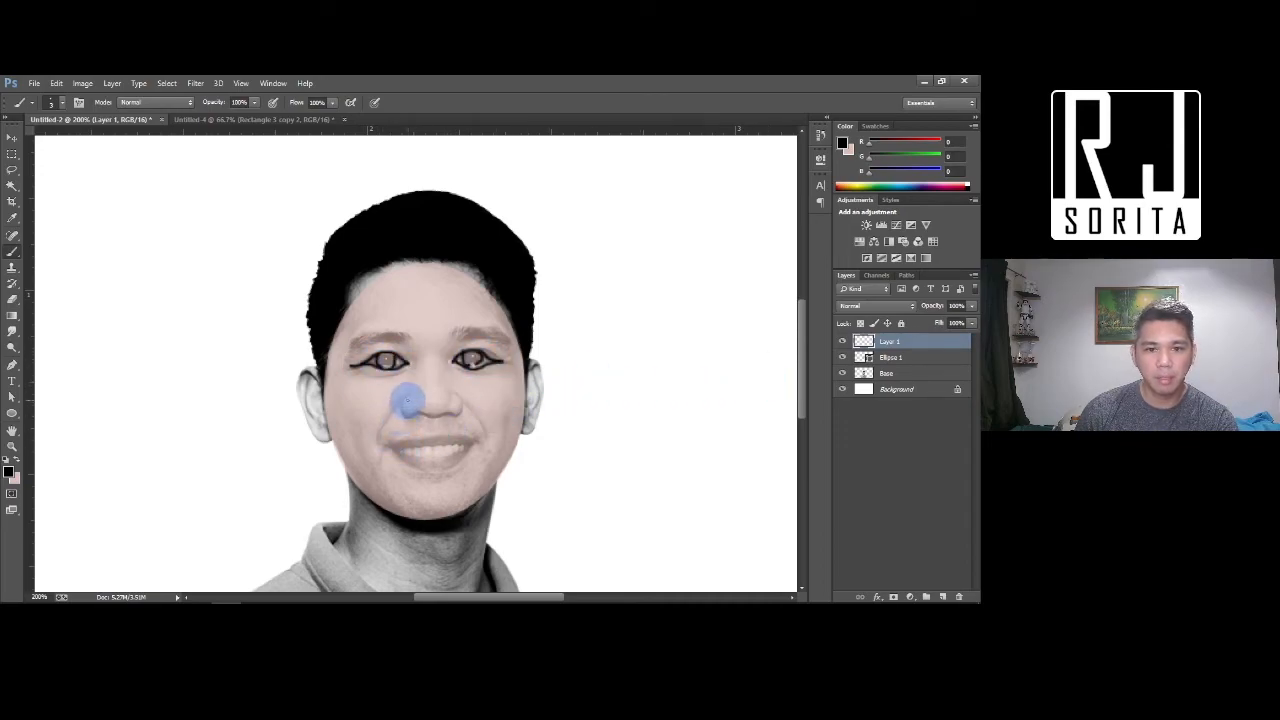
{"action": "mouse_move", "coordinate": [408, 395]}
{"action": "left_mouse_down"}
{"action": "mouse_move", "coordinate": [399, 415]}
{"action": "mouse_move", "coordinate": [464, 403]}
{"action": "mouse_move", "coordinate": [379, 437]}
{"action": "left_mouse_up"}
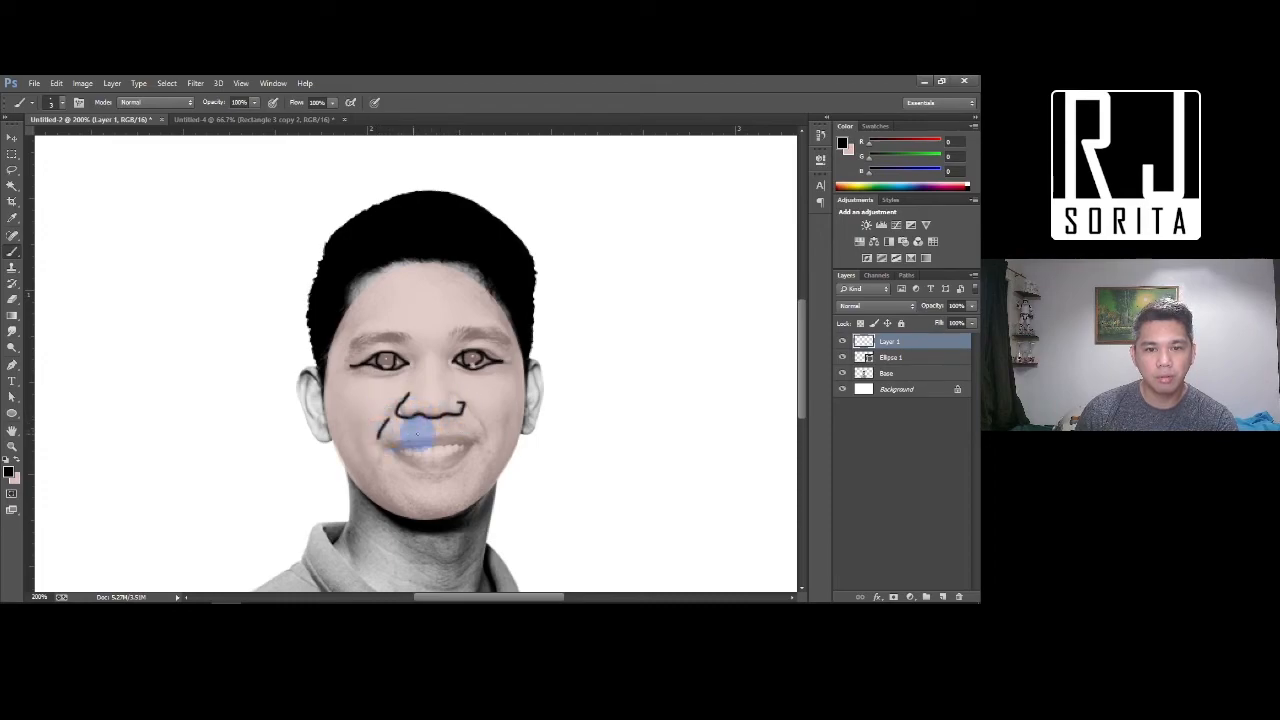
{"action": "left_click_drag", "start_coordinate": [477, 416], "coordinate": [487, 433]}
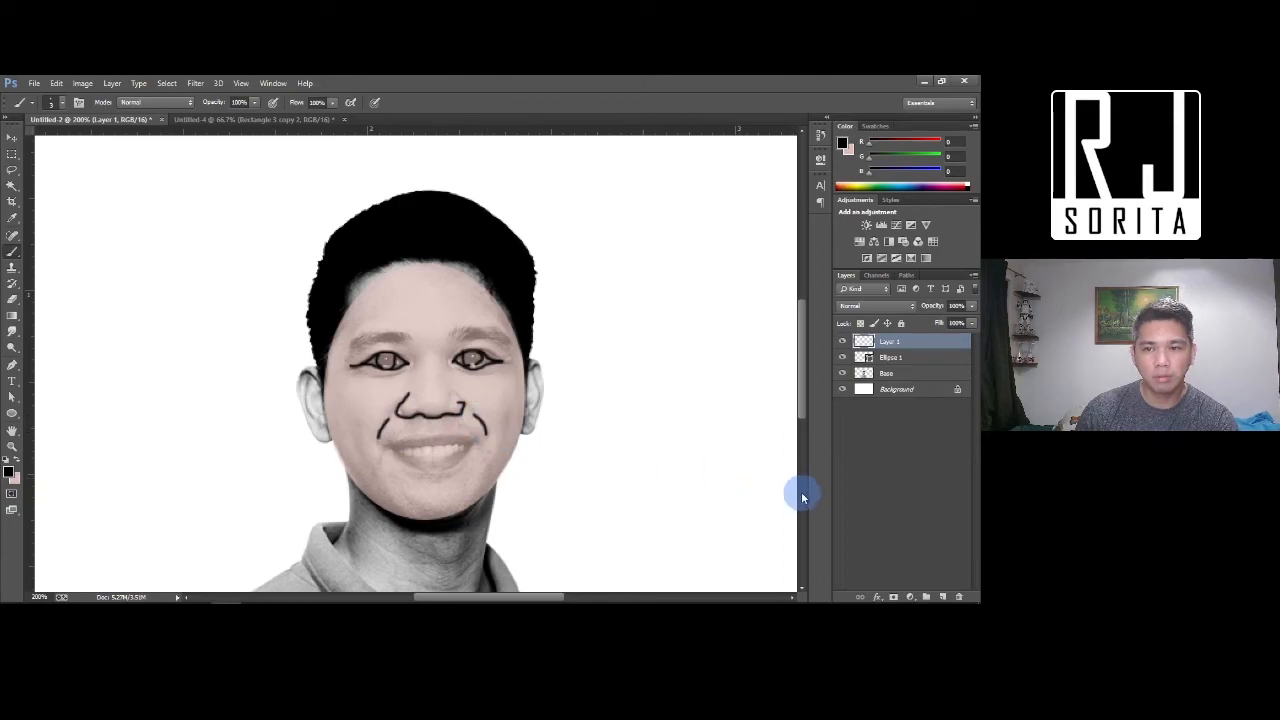
{"action": "left_click_drag", "start_coordinate": [394, 455], "coordinate": [460, 462]}
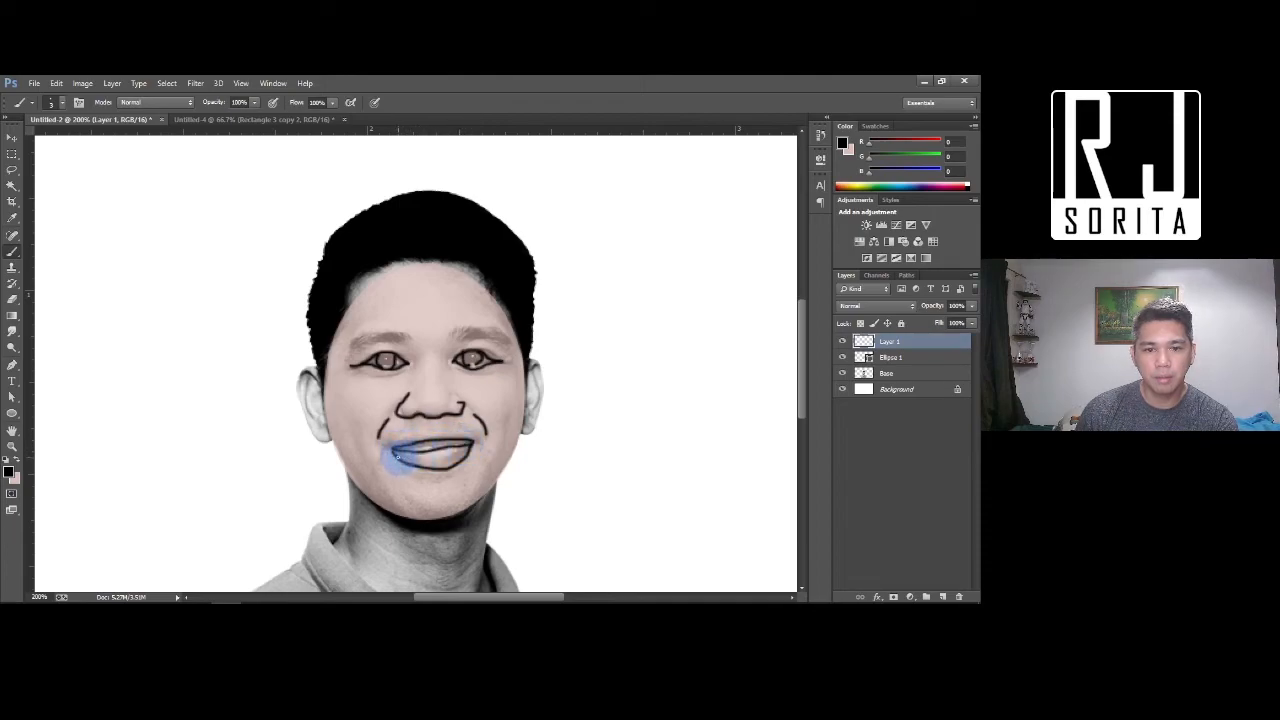
{"action": "left_click_drag", "start_coordinate": [395, 452], "coordinate": [478, 450]}
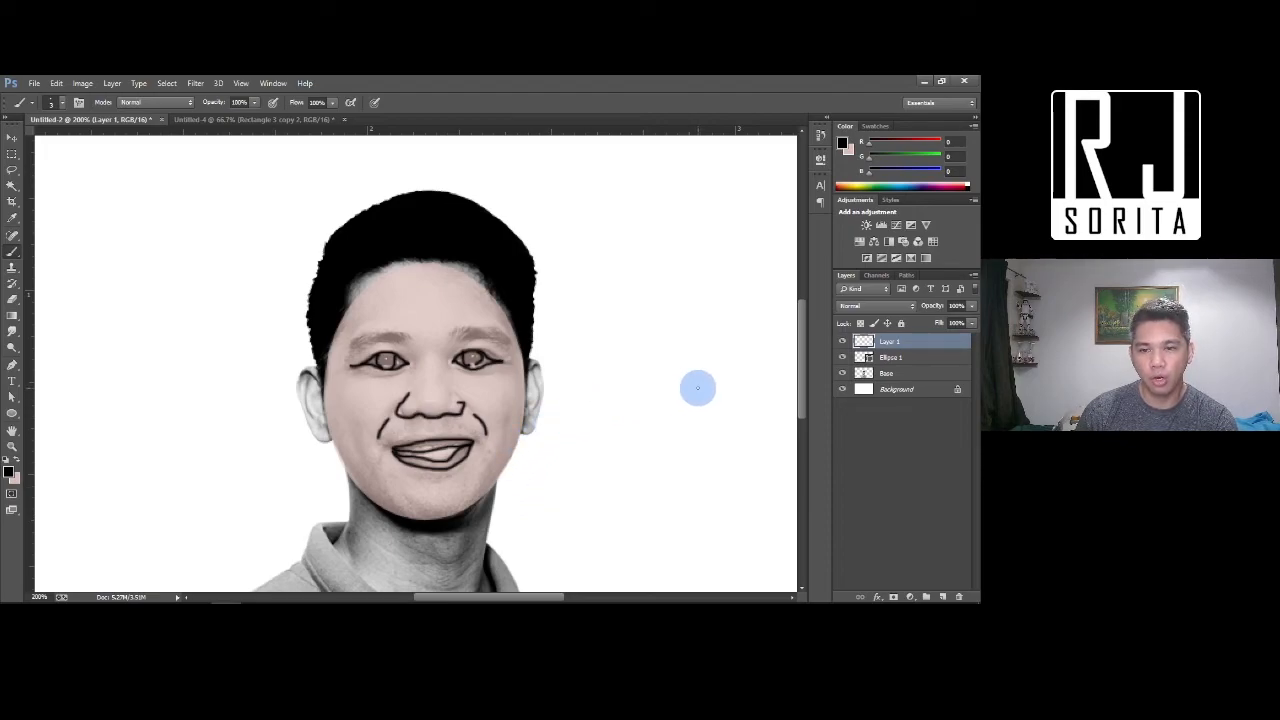
Toggle the line drawing on and off to compare, then add an empty layer above it
{"action": "left_click", "coordinate": [845, 346]}
{"action": "left_click", "coordinate": [845, 345]}
{"action": "left_click", "coordinate": [845, 345]}
{"action": "left_click", "coordinate": [840, 345]}
{"action": "left_click", "coordinate": [840, 345]}
{"action": "left_click_drag", "start_coordinate": [883, 345], "coordinate": [955, 598]}
{"action": "left_click", "coordinate": [942, 597]}
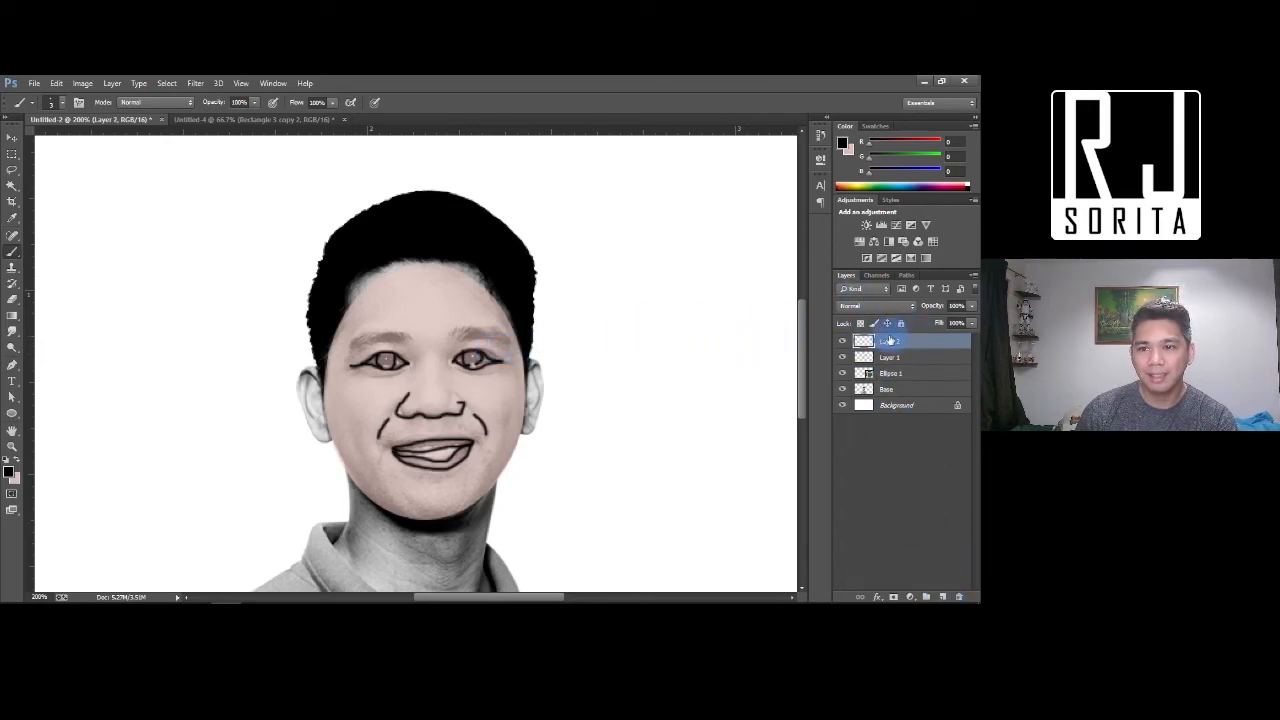
Set the Ellipse 1 face oval to 100% opacity
{"action": "left_click", "coordinate": [895, 375]}
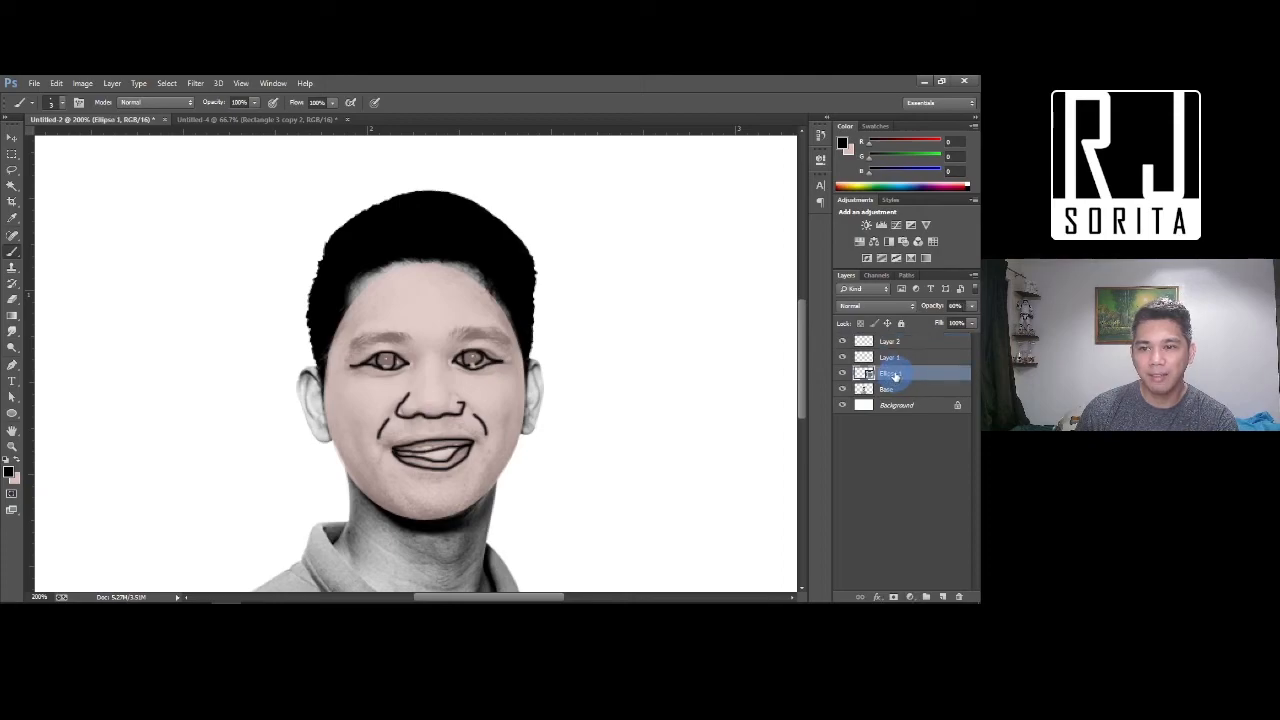
{"action": "left_click", "coordinate": [955, 305]}
{"action": "type", "text": "100"}
{"action": "key", "text": "Return"}
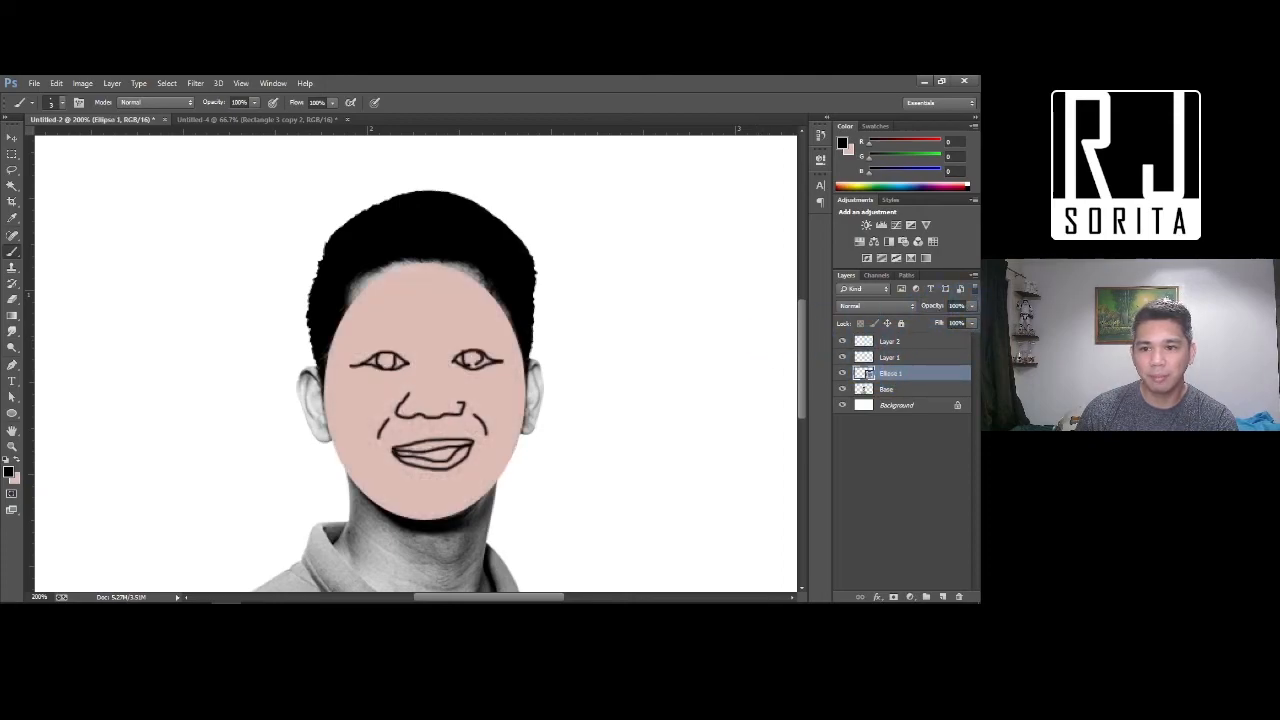
{"action": "key", "text": "ctrl+equal"}
{"action": "key", "text": "ctrl+equal"}
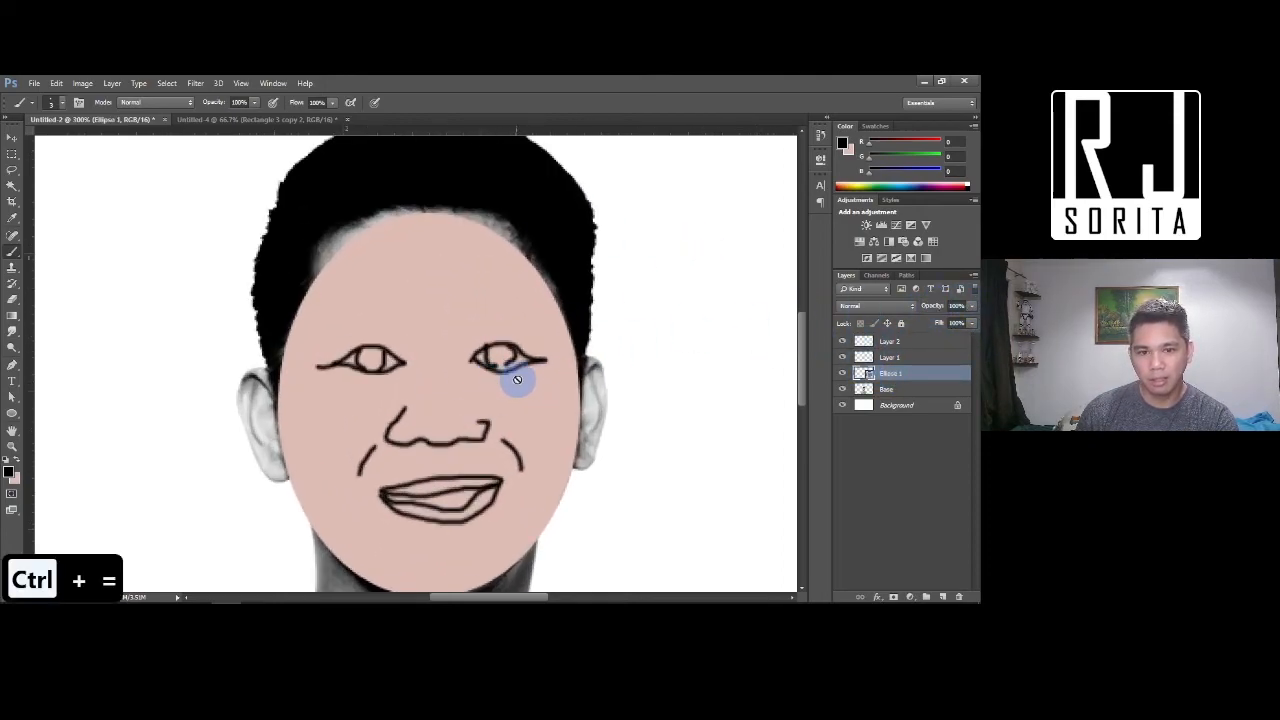
Paint the lower lip dark red (#b62020) on Layer 2
{"action": "left_click", "coordinate": [903, 345]}
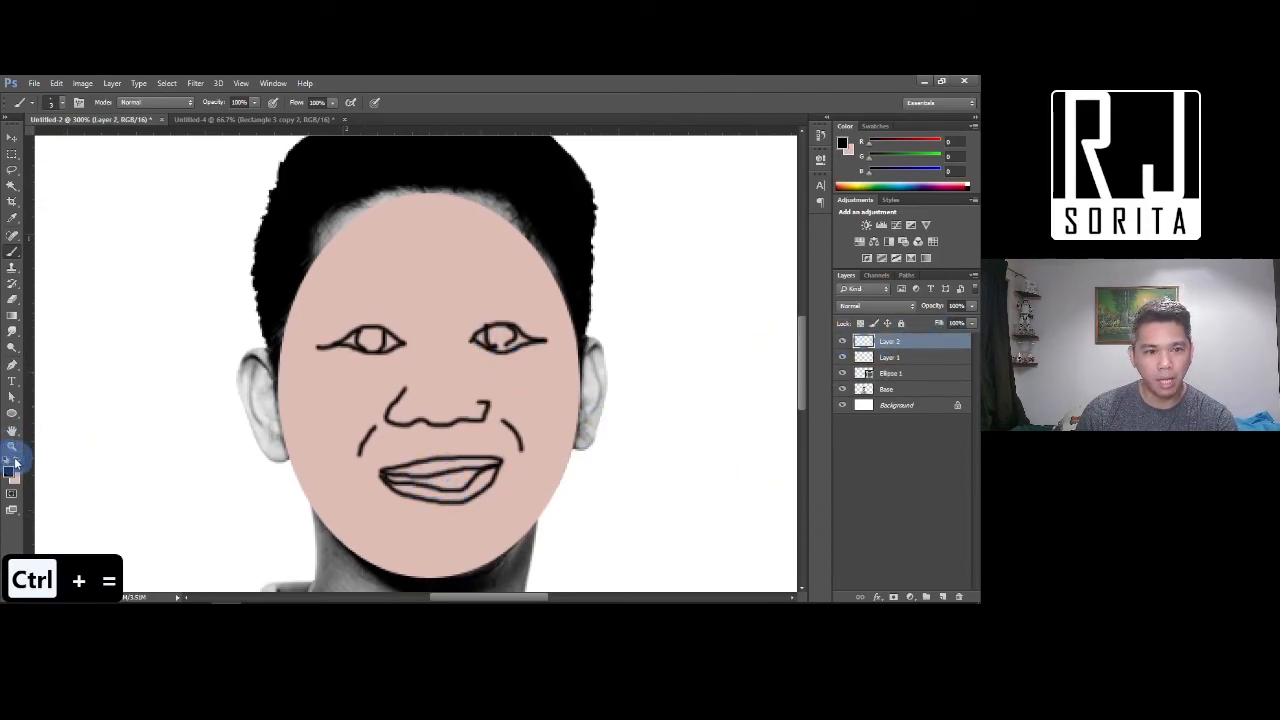
{"action": "left_click", "coordinate": [9, 470]}
{"action": "left_click", "coordinate": [789, 329]}
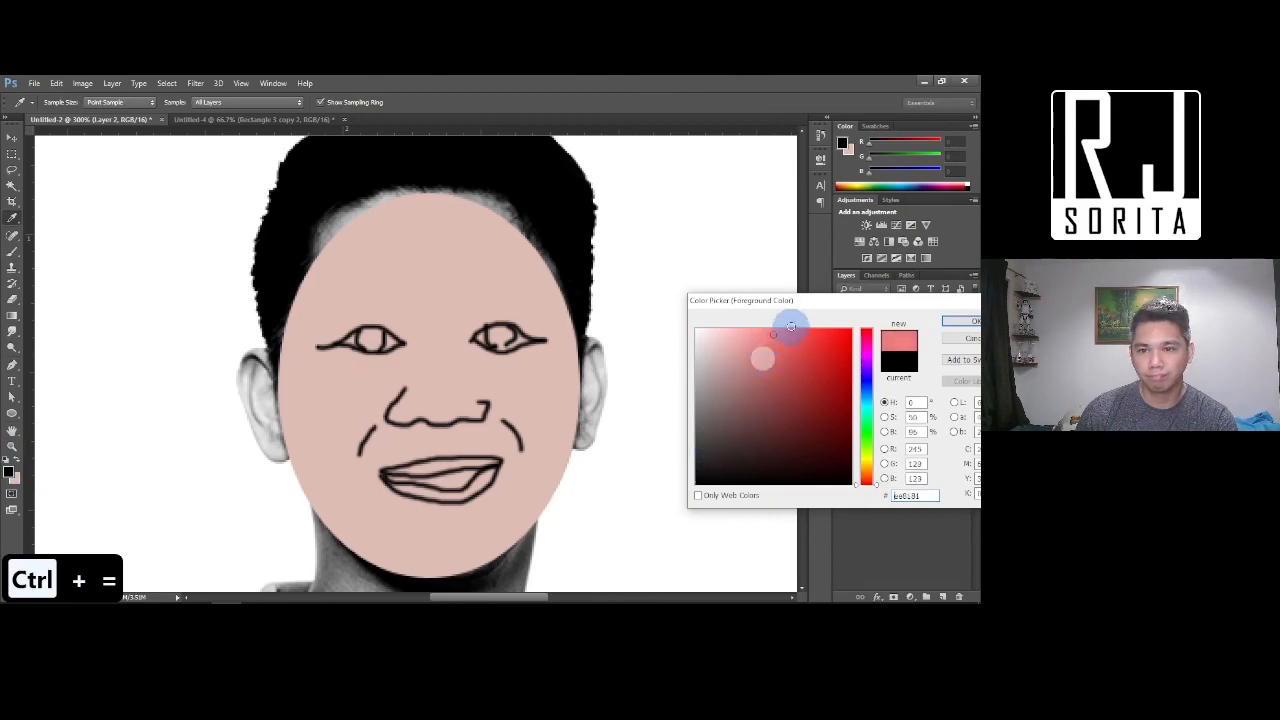
{"action": "left_click", "coordinate": [823, 372]}
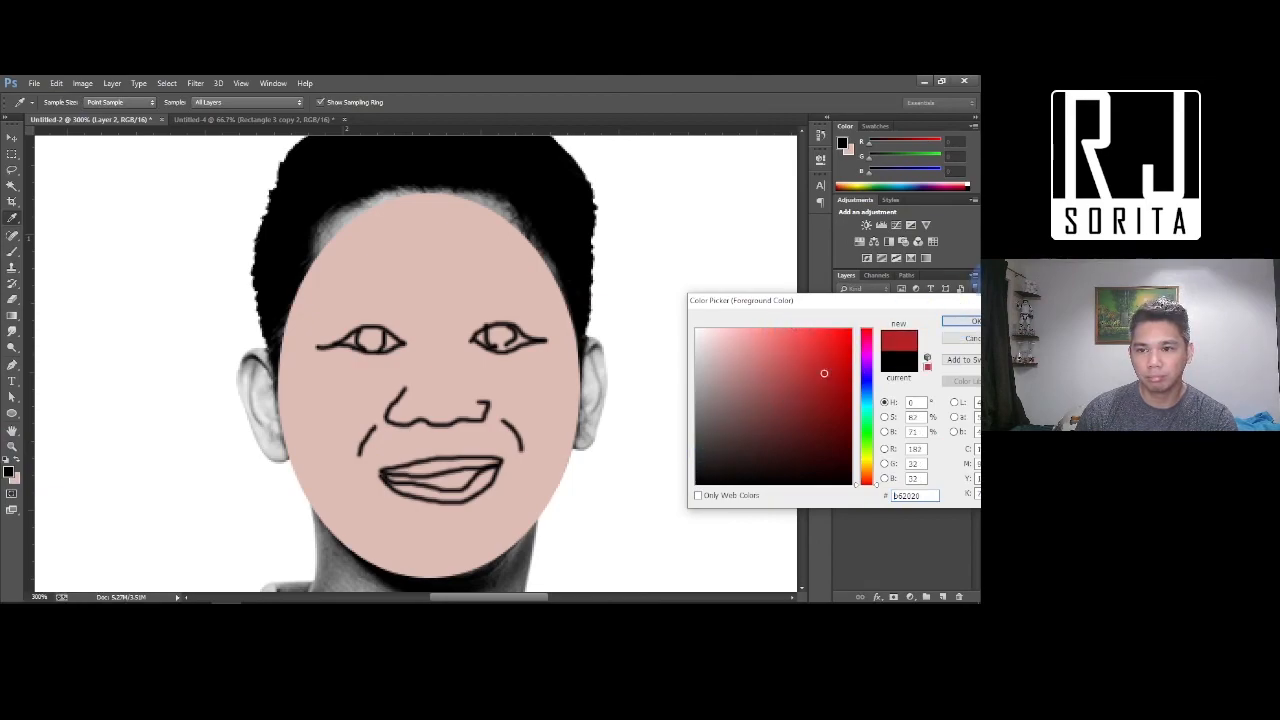
{"action": "left_click", "coordinate": [965, 323]}
{"action": "key", "text": "b"}
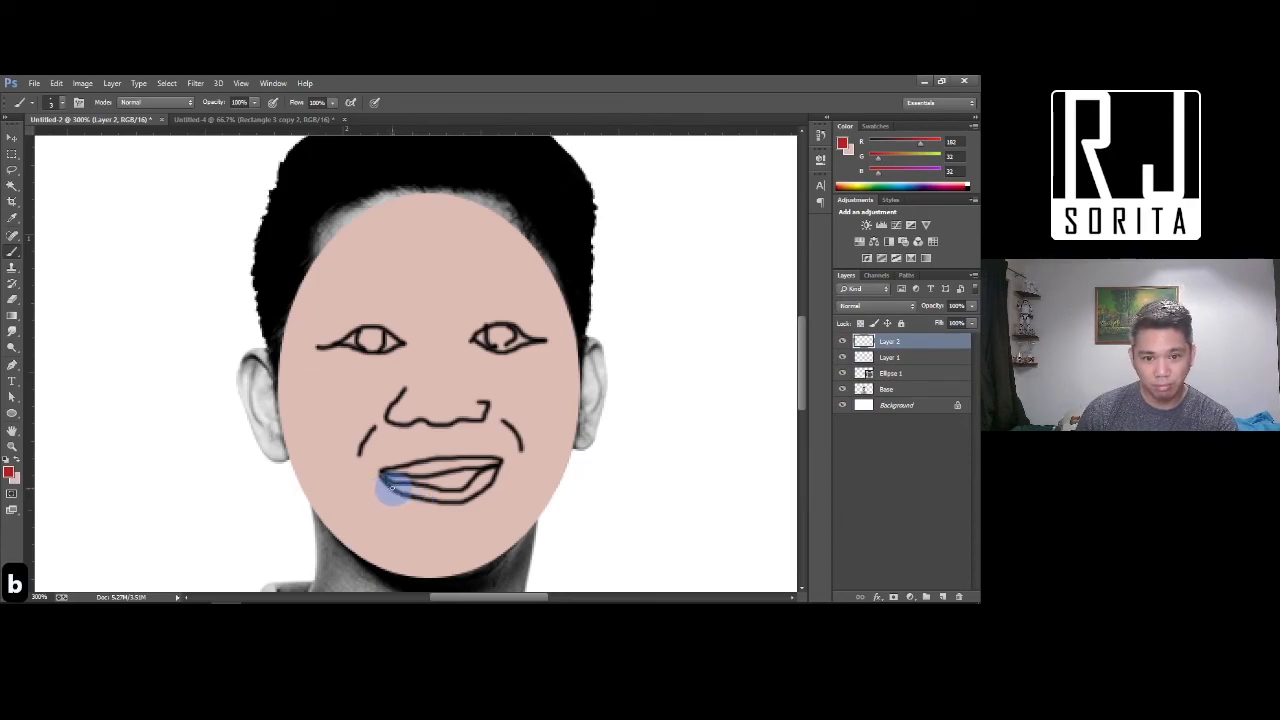
{"action": "mouse_move", "coordinate": [412, 492]}
{"action": "left_mouse_down"}
{"action": "mouse_move", "coordinate": [492, 472]}
{"action": "mouse_move", "coordinate": [450, 497]}
{"action": "mouse_move", "coordinate": [405, 483]}
{"action": "mouse_move", "coordinate": [455, 496]}
{"action": "mouse_move", "coordinate": [486, 476]}
{"action": "mouse_move", "coordinate": [456, 496]}
{"action": "mouse_move", "coordinate": [400, 485]}
{"action": "mouse_move", "coordinate": [390, 470]}
{"action": "mouse_move", "coordinate": [495, 462]}
{"action": "mouse_move", "coordinate": [400, 476]}
{"action": "mouse_move", "coordinate": [498, 462]}
{"action": "left_mouse_up"}
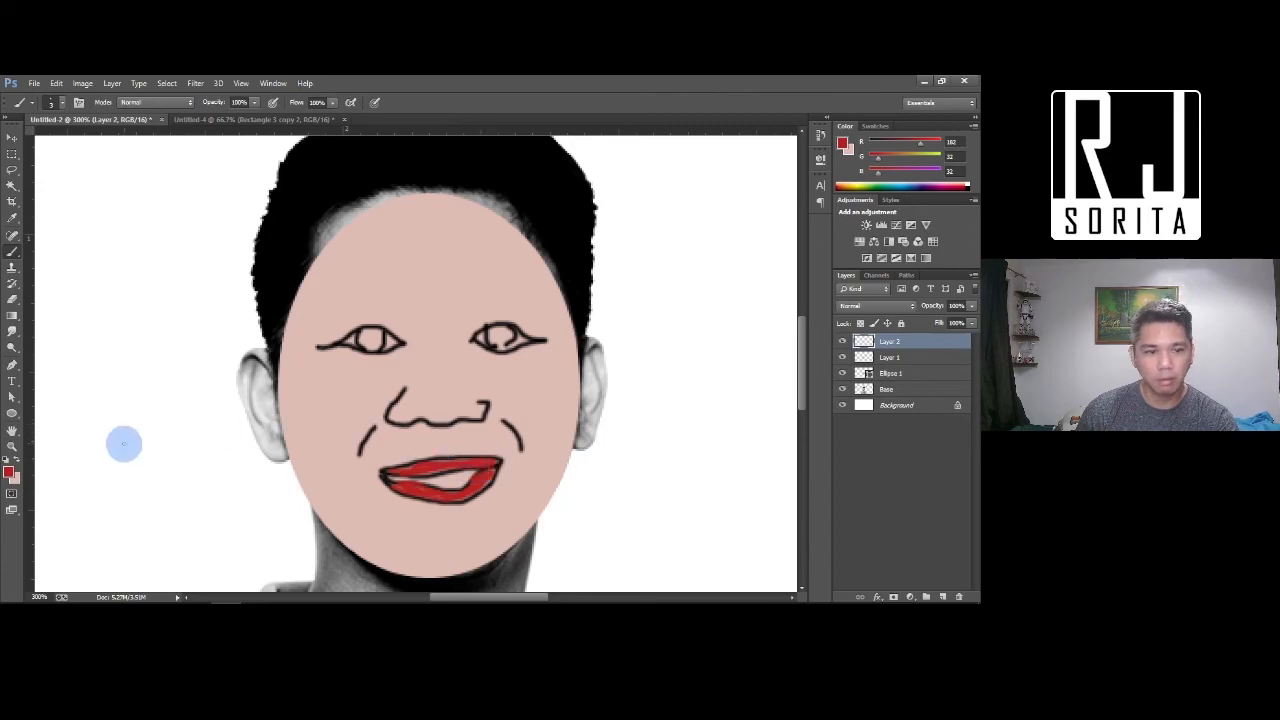
Change the foreground to a light cyan for the pupils
{"action": "left_click", "coordinate": [12, 475]}
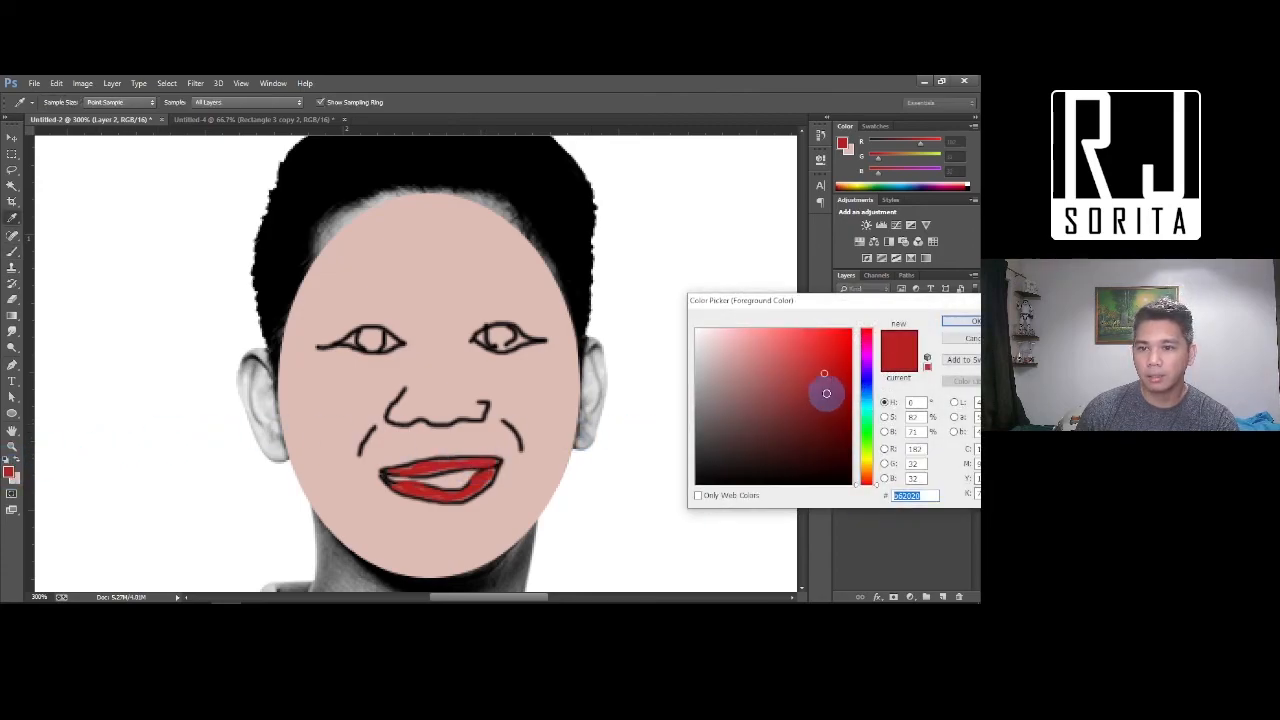
{"action": "left_click", "coordinate": [866, 407]}
{"action": "left_click", "coordinate": [791, 337]}
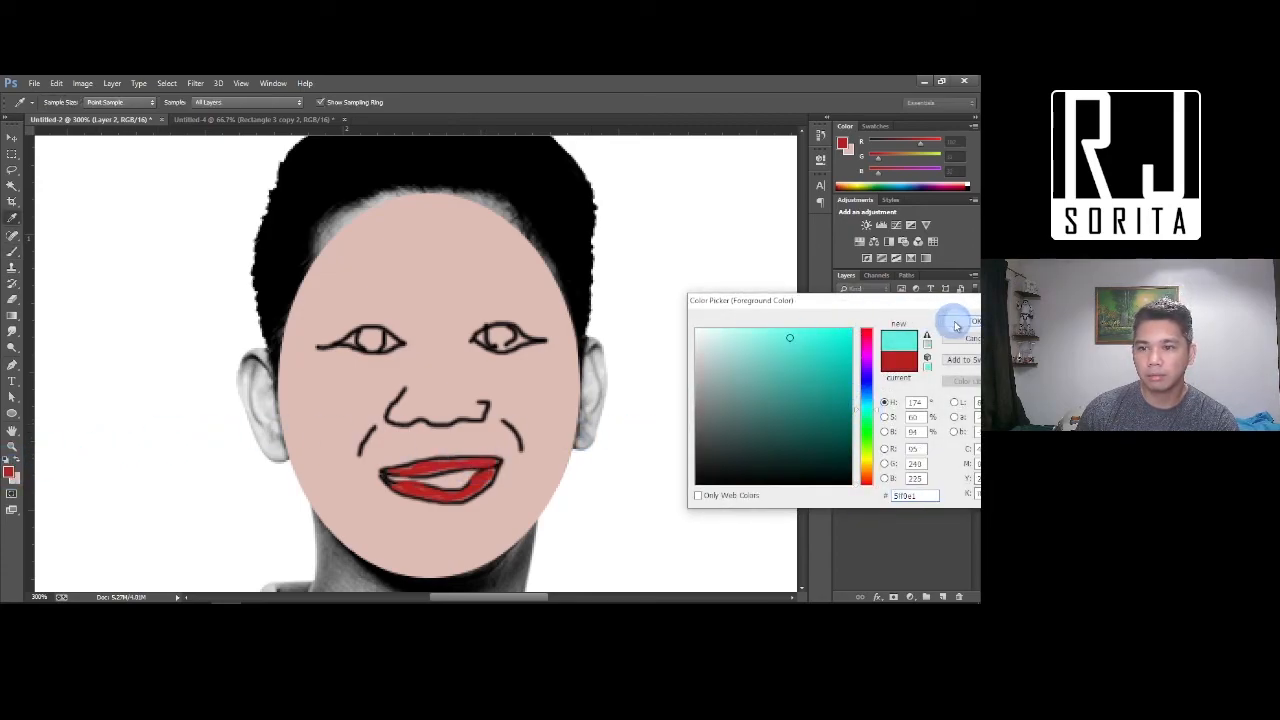
{"action": "left_click", "coordinate": [952, 321]}
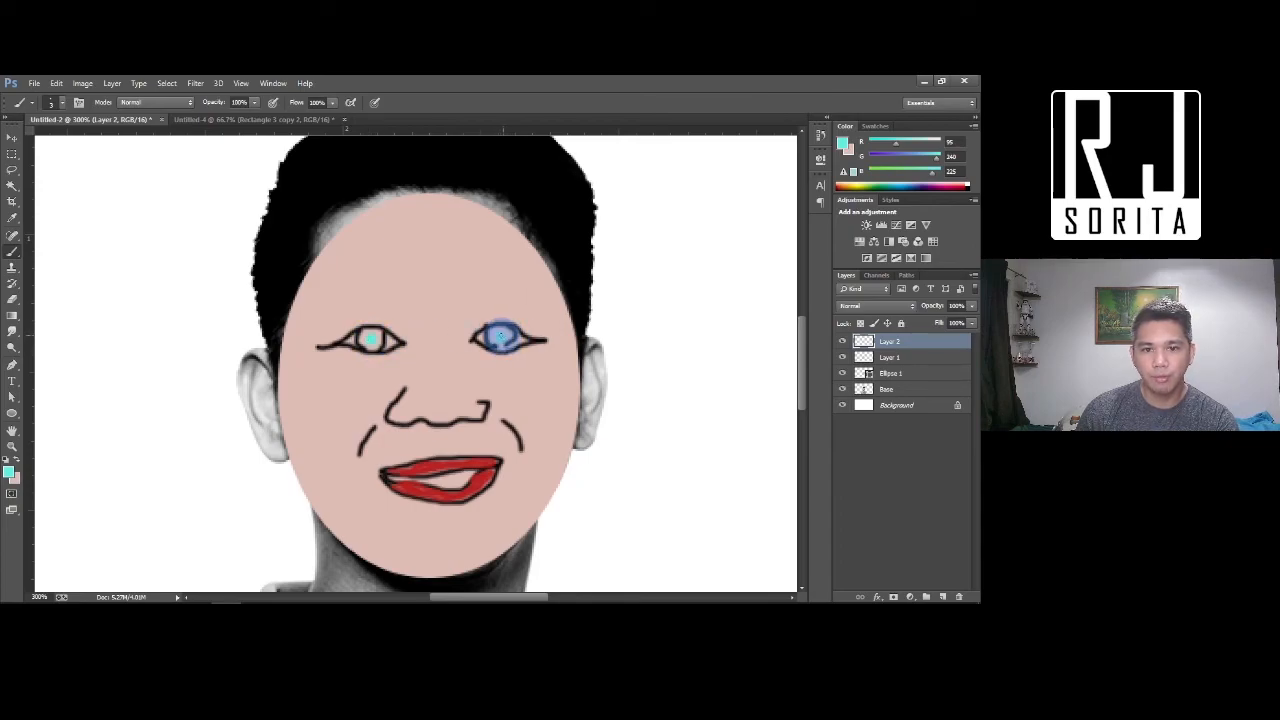
{"action": "left_click", "coordinate": [915, 358]}
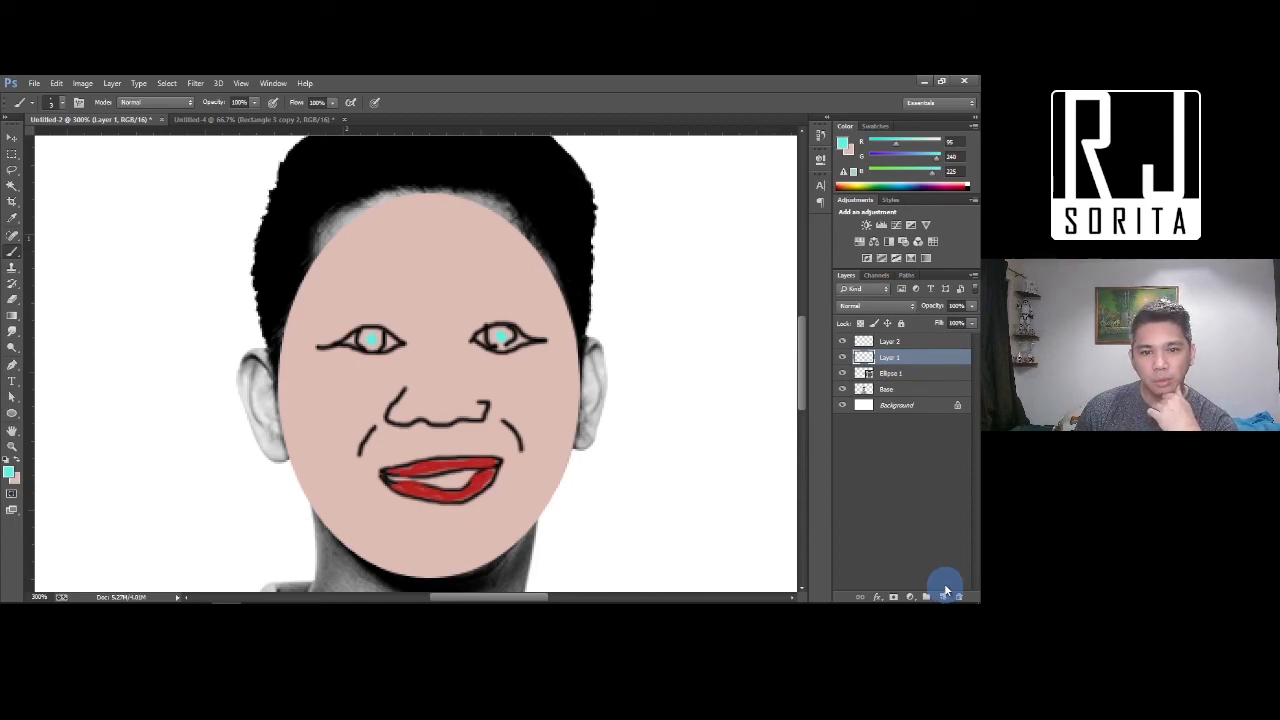
Toggle the red lips and cyan pupils to compare, then select Layer 2 with the Burn Tool
{"action": "left_click", "coordinate": [13, 413]}
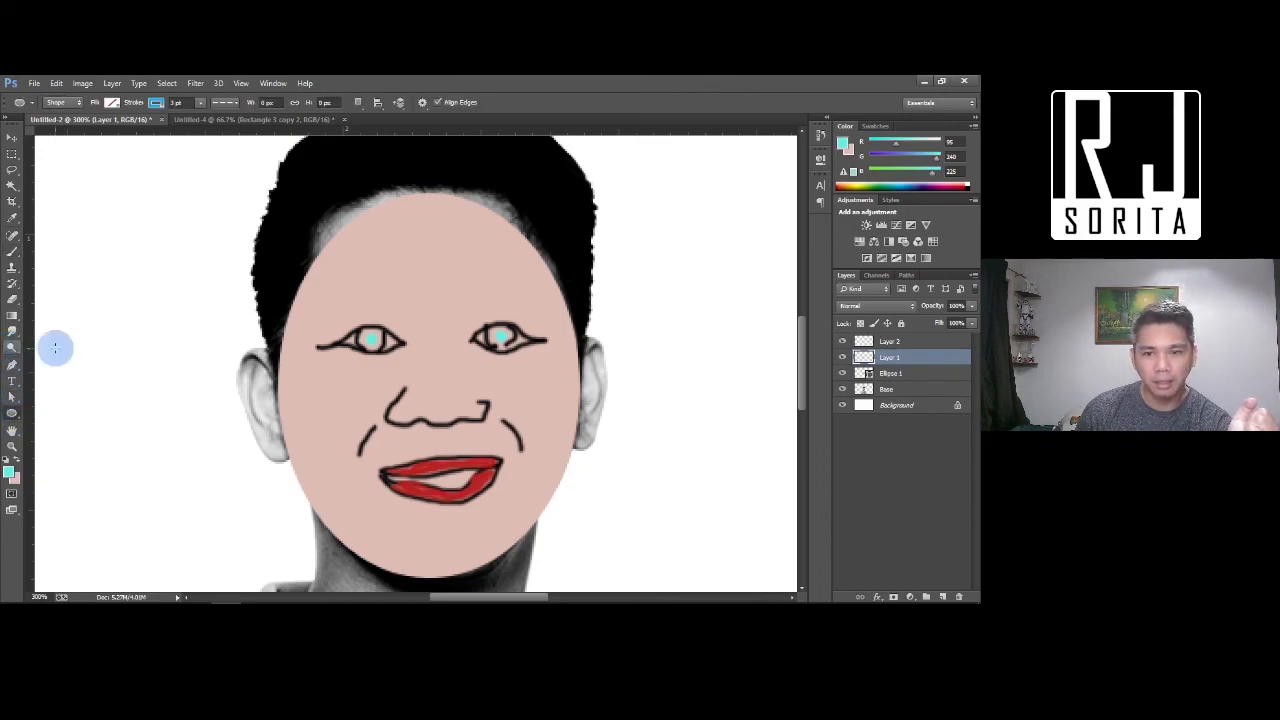
{"action": "left_click", "coordinate": [842, 341]}
{"action": "left_click", "coordinate": [842, 341]}
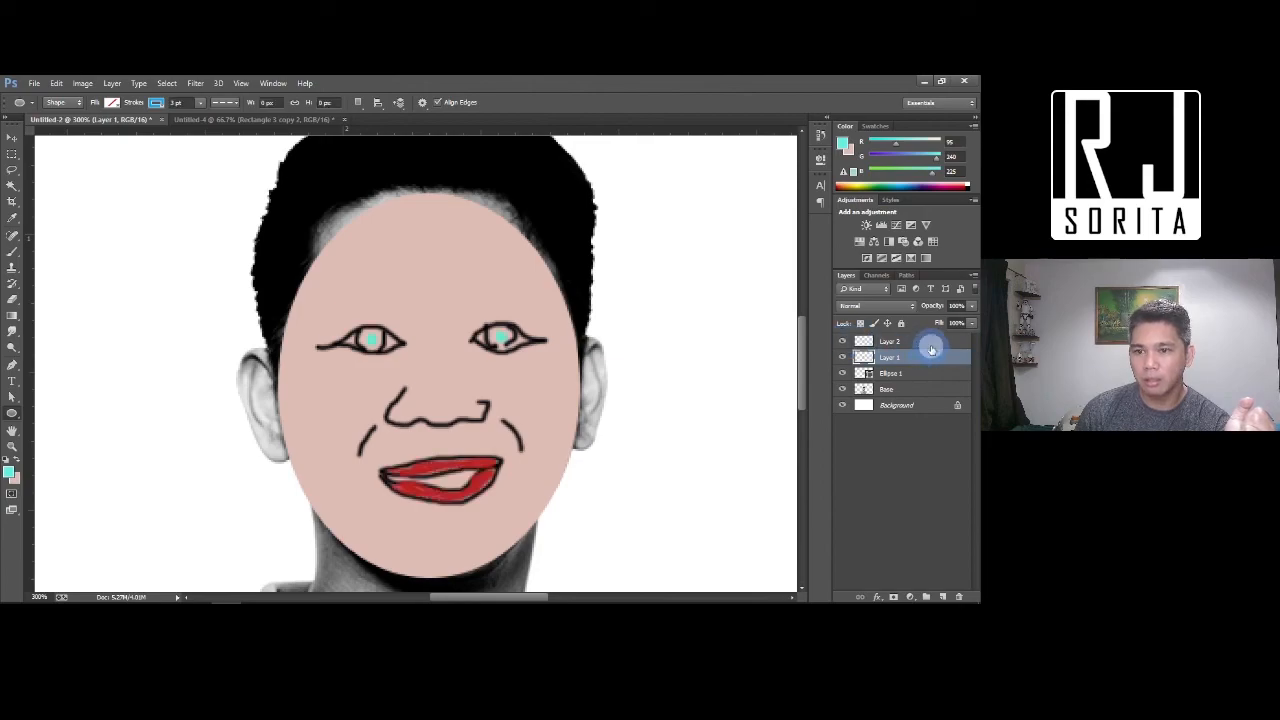
{"action": "left_click", "coordinate": [930, 342]}
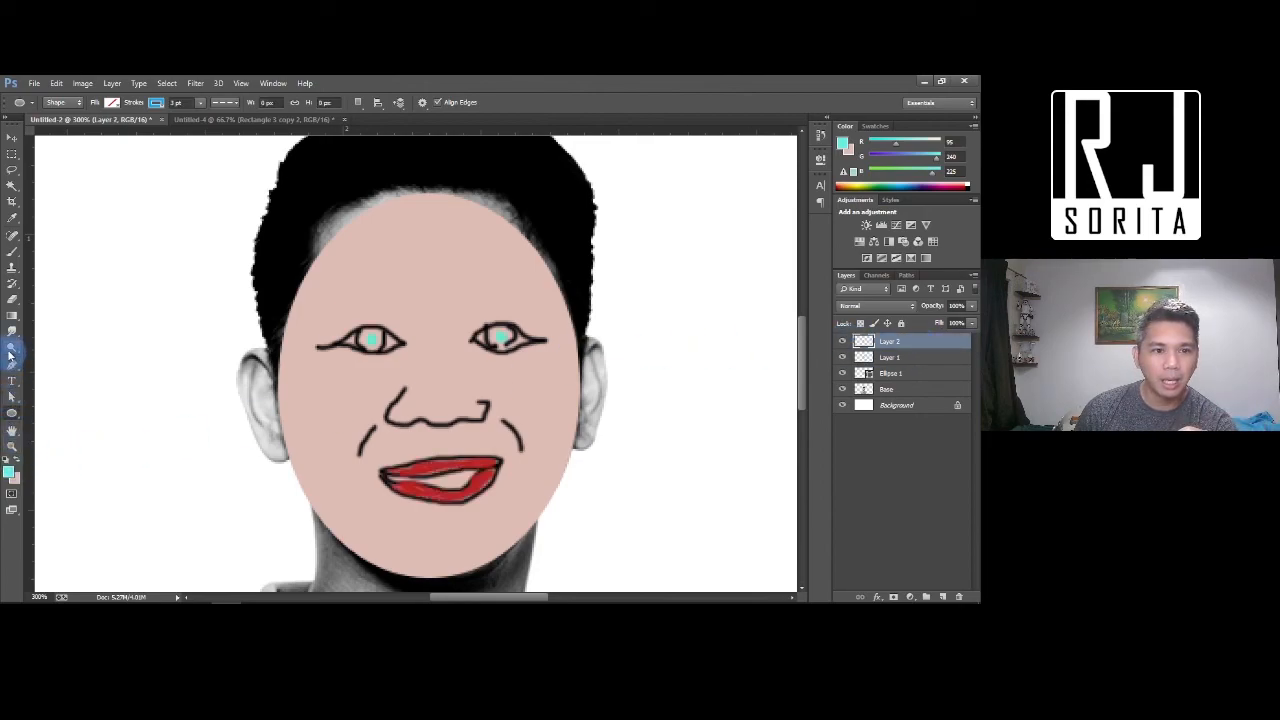
{"action": "left_click", "coordinate": [11, 350]}
{"action": "left_click", "coordinate": [36, 358]}
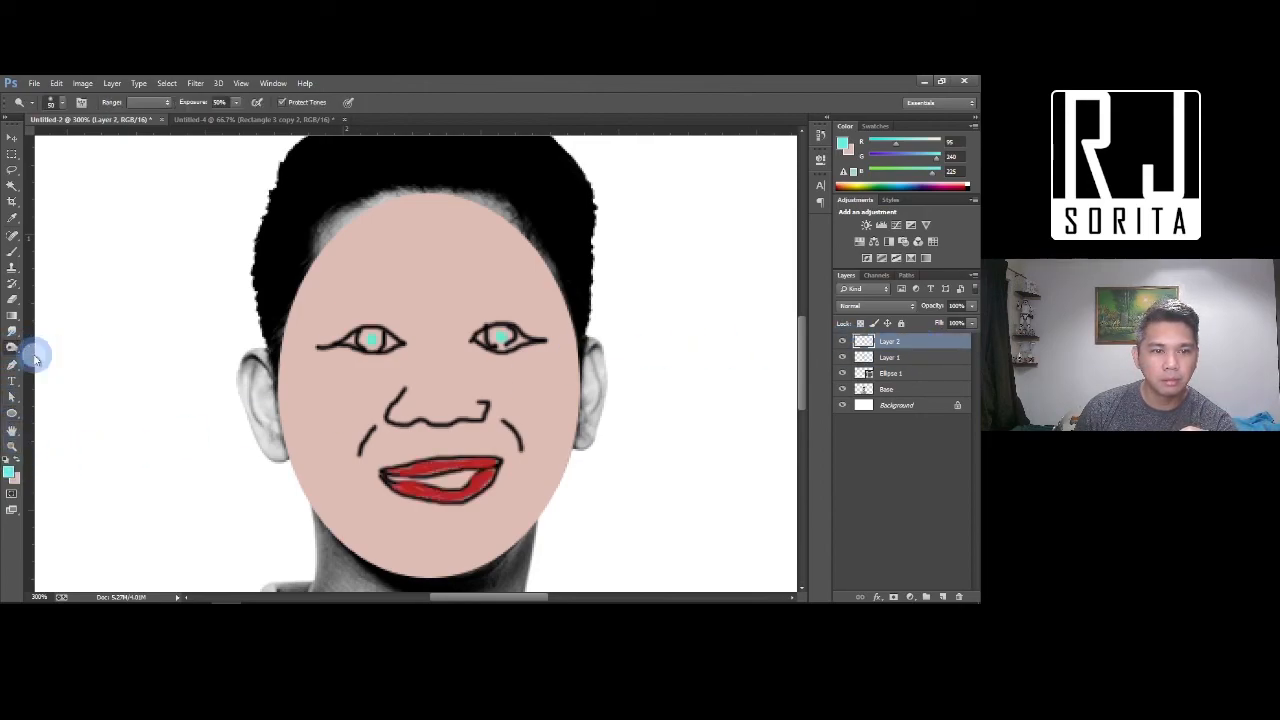
Burn the red lower lip darker with a size-10 brush, then compare it against the photo underneath
{"action": "key", "text": "bracketleft"}
{"action": "key", "text": "bracketleft"}
{"action": "key", "text": "bracketleft"}
{"action": "key", "text": "bracketleft"}
{"action": "key", "text": "bracketleft"}
{"action": "key", "text": "bracketright"}
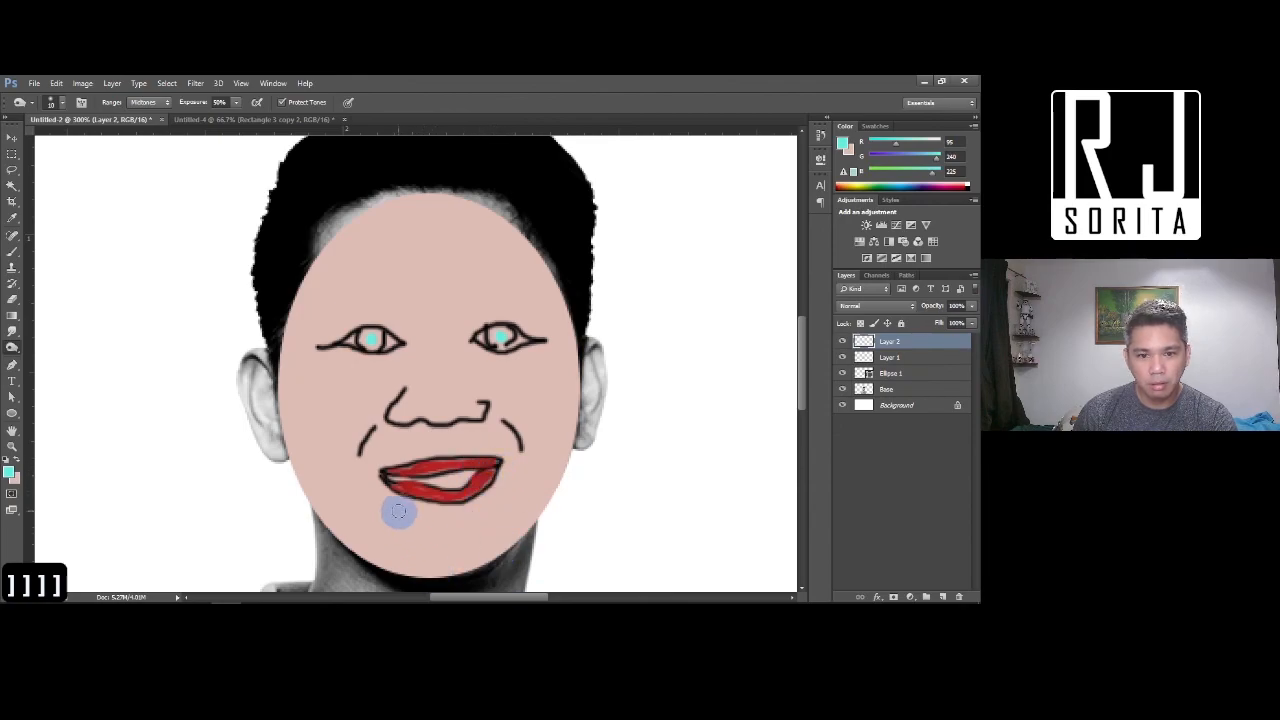
{"action": "mouse_move", "coordinate": [400, 489]}
{"action": "left_mouse_down"}
{"action": "mouse_move", "coordinate": [485, 490]}
{"action": "mouse_move", "coordinate": [437, 504]}
{"action": "mouse_move", "coordinate": [403, 496]}
{"action": "mouse_move", "coordinate": [402, 471]}
{"action": "mouse_move", "coordinate": [506, 462]}
{"action": "left_mouse_up"}
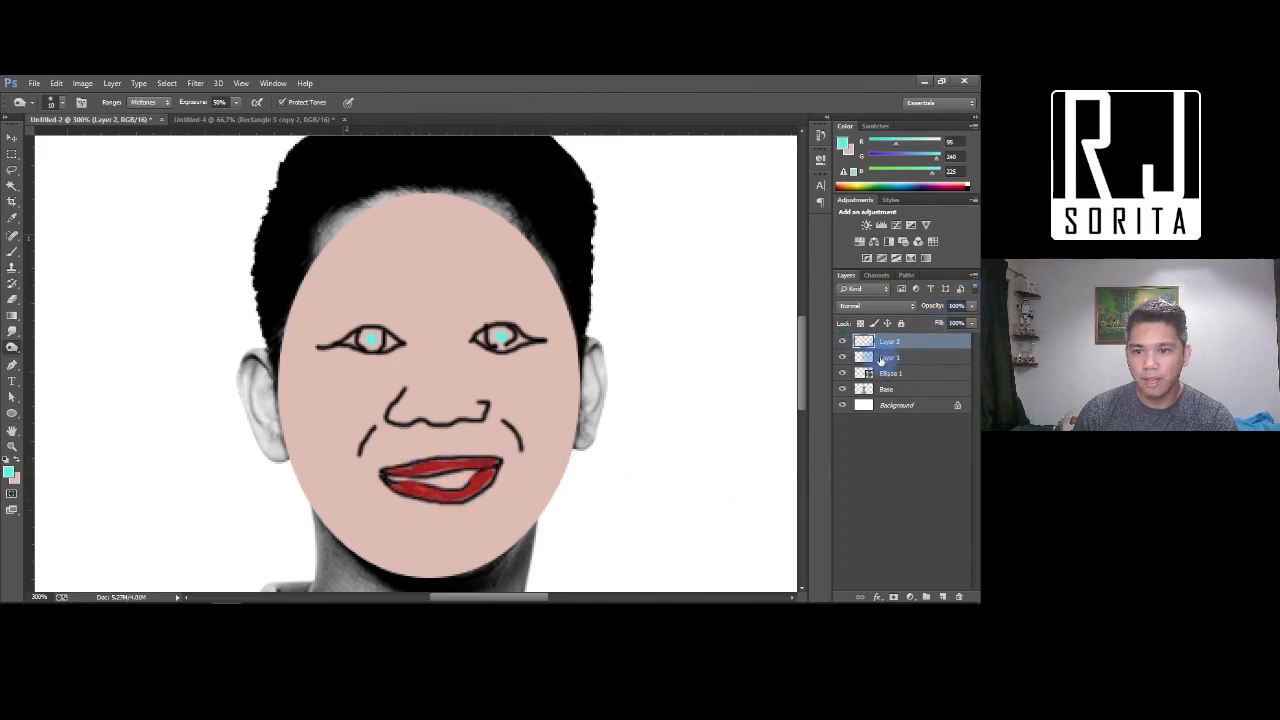
{"action": "left_click", "coordinate": [842, 374]}
{"action": "left_click", "coordinate": [842, 373]}
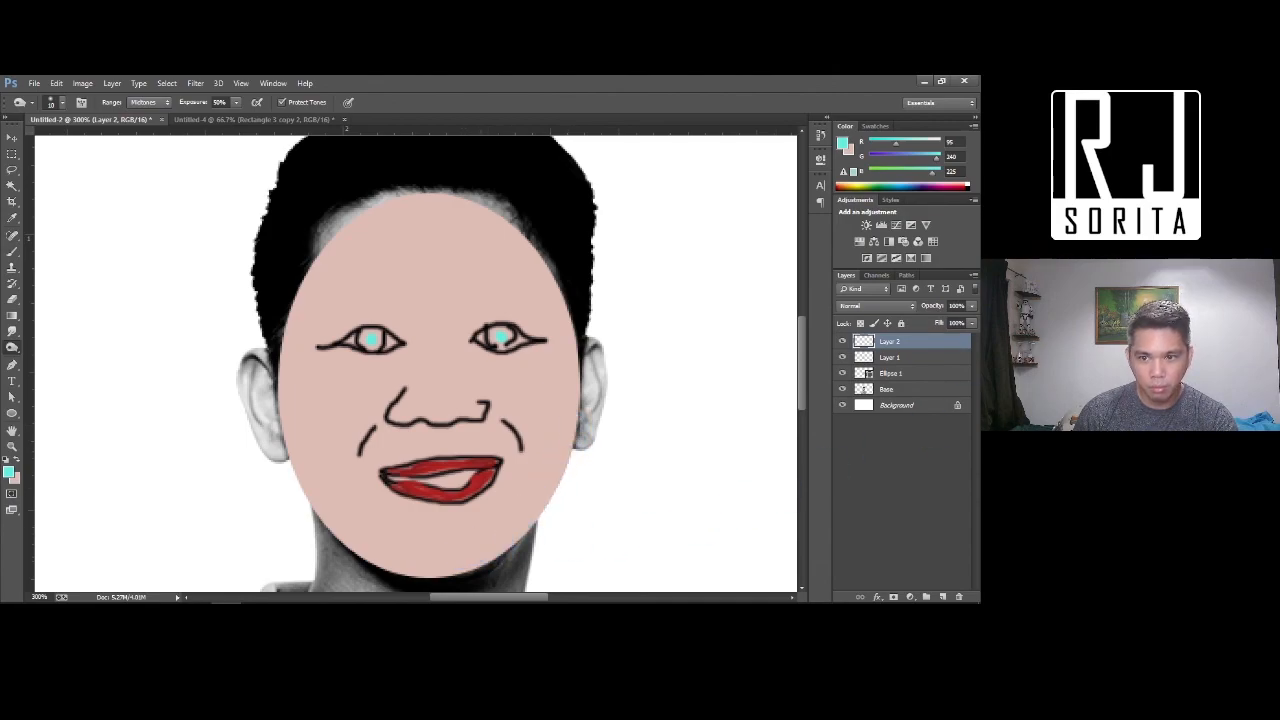
{"action": "left_click", "coordinate": [843, 342]}
{"action": "left_click", "coordinate": [843, 342]}
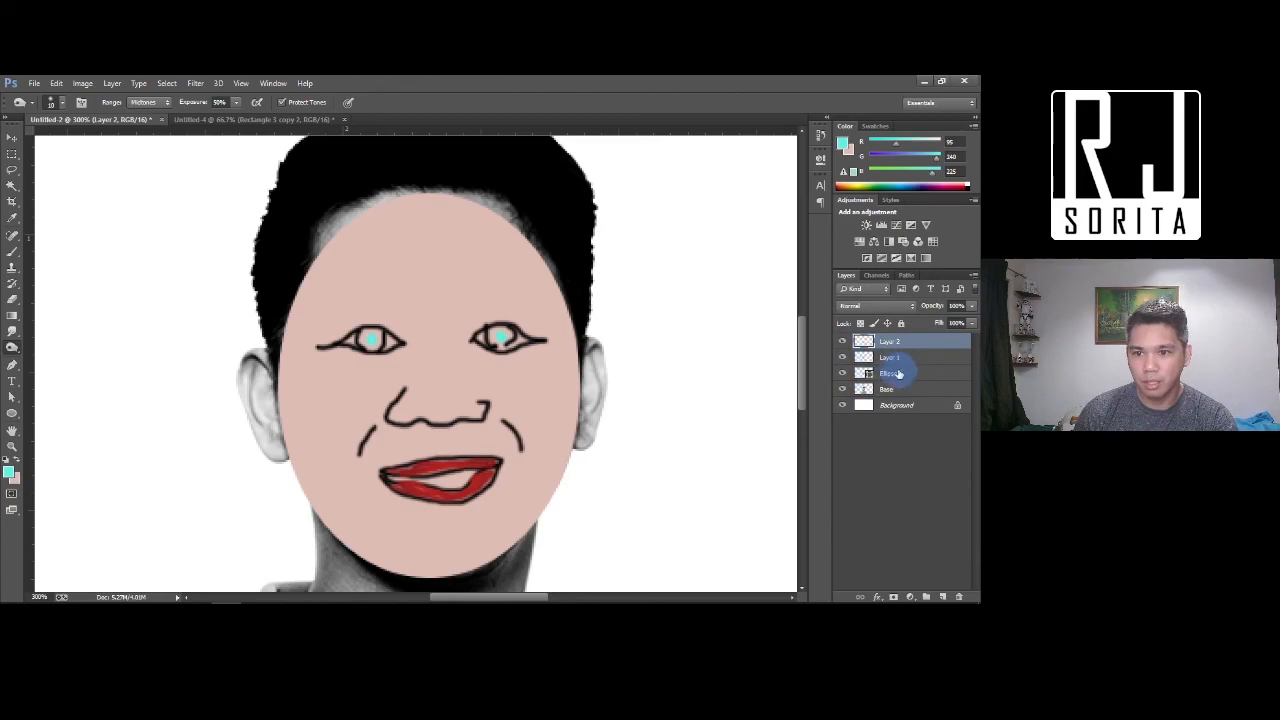
Rasterize the Ellipse 1 face oval and burn shading along its lower-left edge and from lip to nose
{"action": "left_click", "coordinate": [845, 373]}
{"action": "left_click", "coordinate": [842, 373]}
{"action": "left_click", "coordinate": [842, 373]}
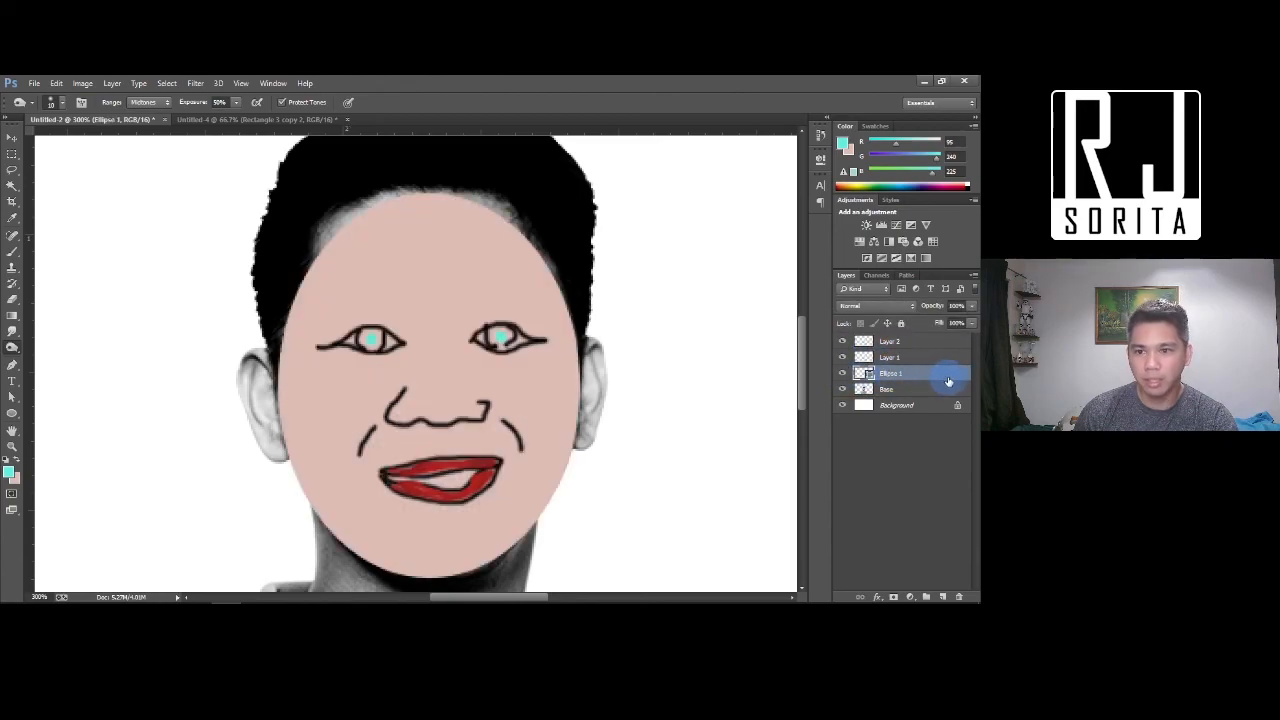
{"action": "right_click", "coordinate": [950, 379]}
{"action": "left_click", "coordinate": [826, 206]}
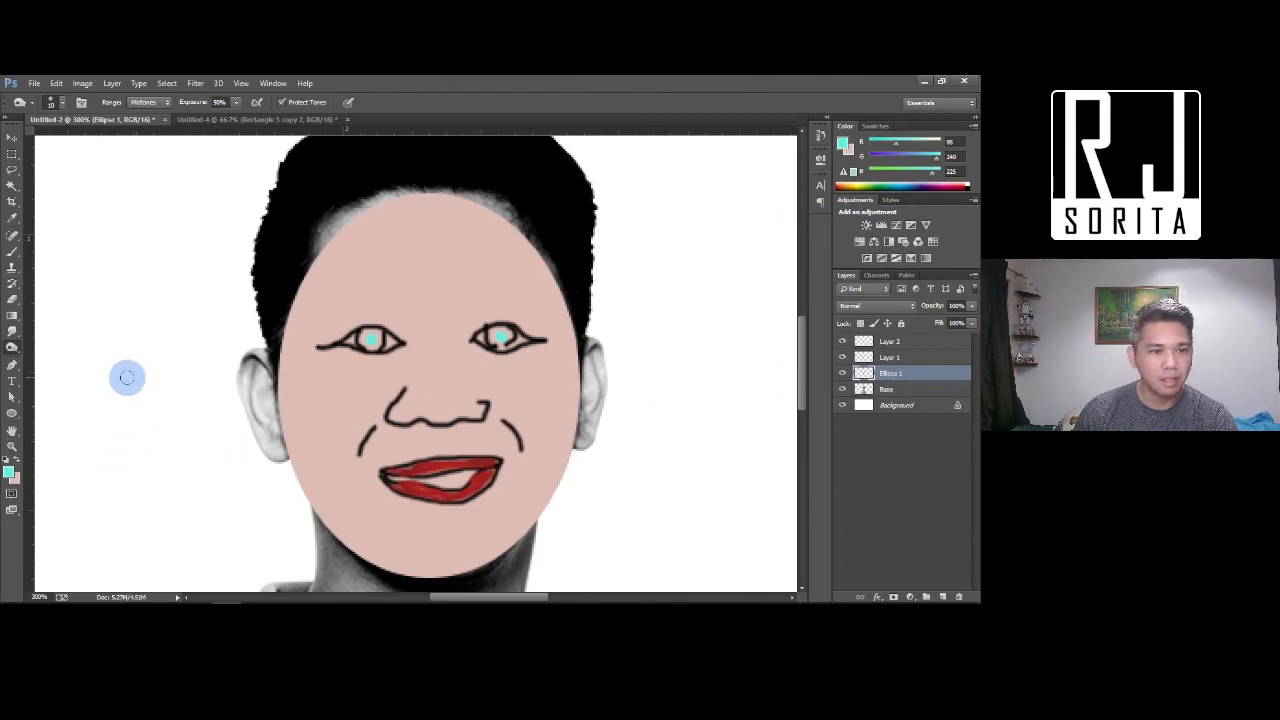
{"action": "mouse_move", "coordinate": [325, 496]}
{"action": "left_mouse_down"}
{"action": "mouse_move", "coordinate": [341, 536]}
{"action": "mouse_move", "coordinate": [325, 516]}
{"action": "mouse_move", "coordinate": [389, 571]}
{"action": "mouse_move", "coordinate": [356, 546]}
{"action": "mouse_move", "coordinate": [395, 570]}
{"action": "mouse_move", "coordinate": [462, 573]}
{"action": "mouse_move", "coordinate": [536, 510]}
{"action": "mouse_move", "coordinate": [565, 450]}
{"action": "mouse_move", "coordinate": [527, 517]}
{"action": "mouse_move", "coordinate": [470, 562]}
{"action": "mouse_move", "coordinate": [413, 574]}
{"action": "left_mouse_up"}
{"action": "mouse_move", "coordinate": [418, 500]}
{"action": "left_mouse_down"}
{"action": "mouse_move", "coordinate": [389, 427]}
{"action": "mouse_move", "coordinate": [495, 419]}
{"action": "mouse_move", "coordinate": [468, 423]}
{"action": "mouse_move", "coordinate": [505, 421]}
{"action": "mouse_move", "coordinate": [519, 437]}
{"action": "mouse_move", "coordinate": [402, 407]}
{"action": "mouse_move", "coordinate": [379, 359]}
{"action": "mouse_move", "coordinate": [403, 346]}
{"action": "mouse_move", "coordinate": [342, 350]}
{"action": "mouse_move", "coordinate": [480, 360]}
{"action": "mouse_move", "coordinate": [451, 344]}
{"action": "mouse_move", "coordinate": [517, 359]}
{"action": "mouse_move", "coordinate": [503, 359]}
{"action": "mouse_move", "coordinate": [540, 348]}
{"action": "mouse_move", "coordinate": [313, 347]}
{"action": "left_mouse_up"}
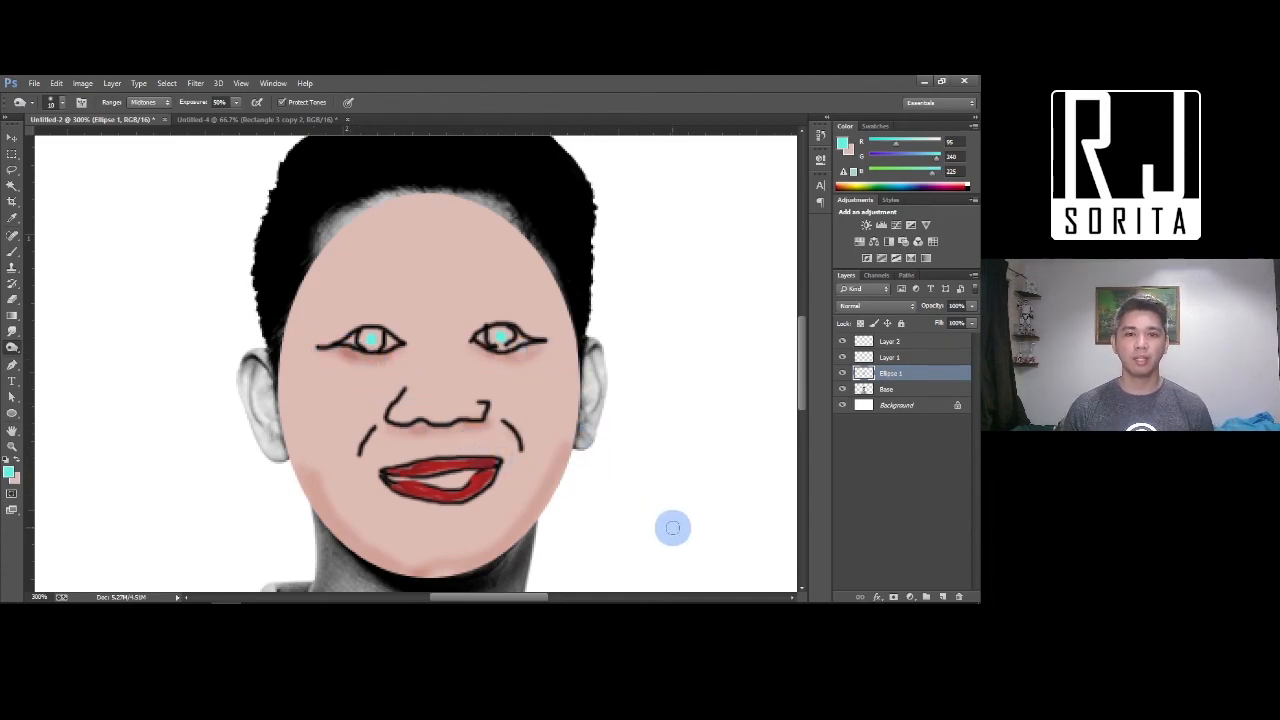